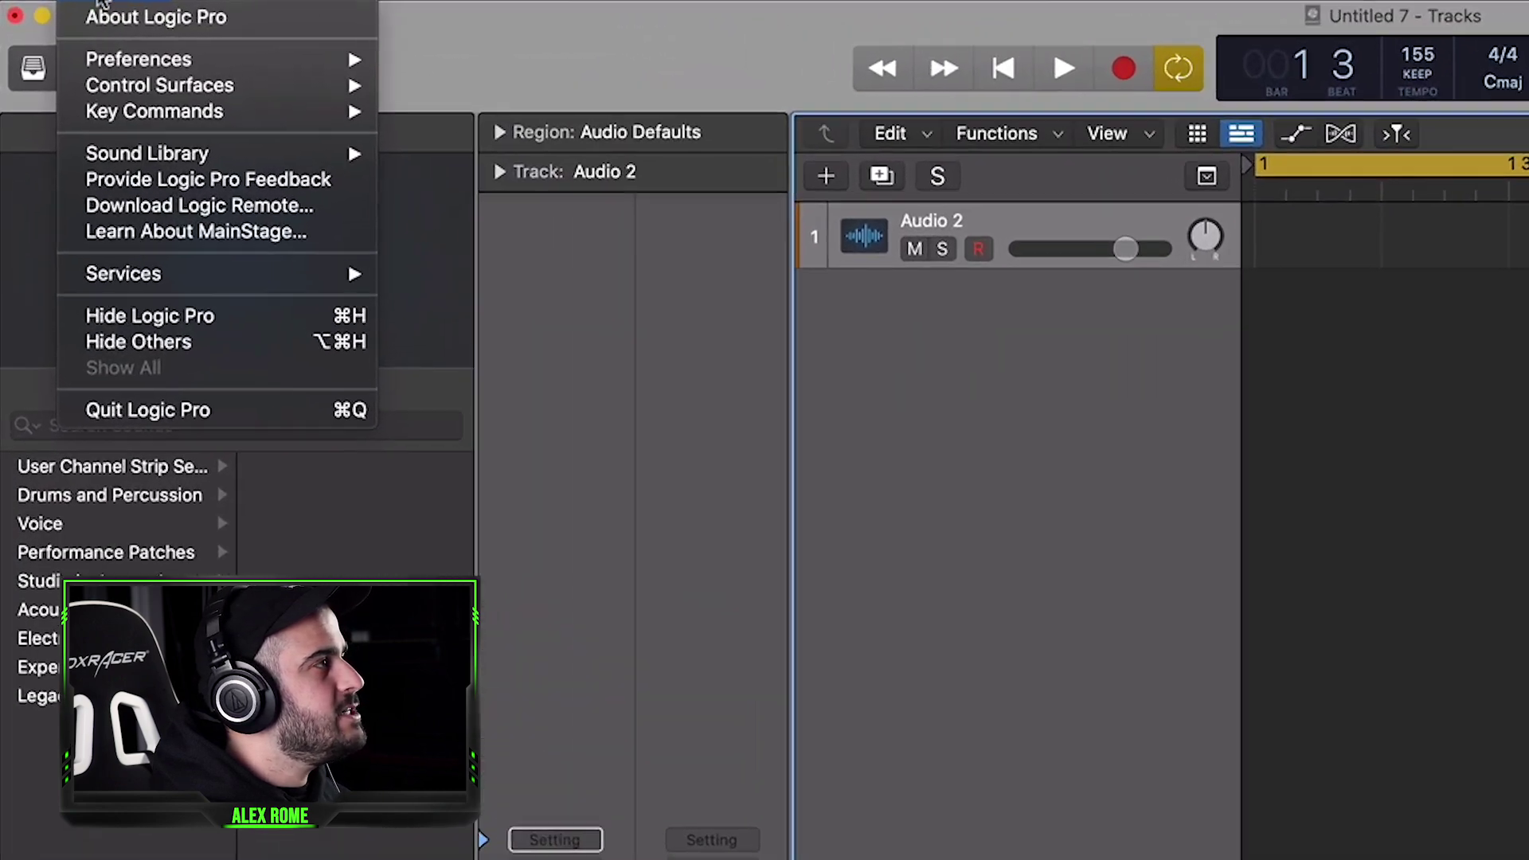
# - Open the Advanced preferences pane from the Logic Pro menu
pyautogui.moveTo(79, 52)
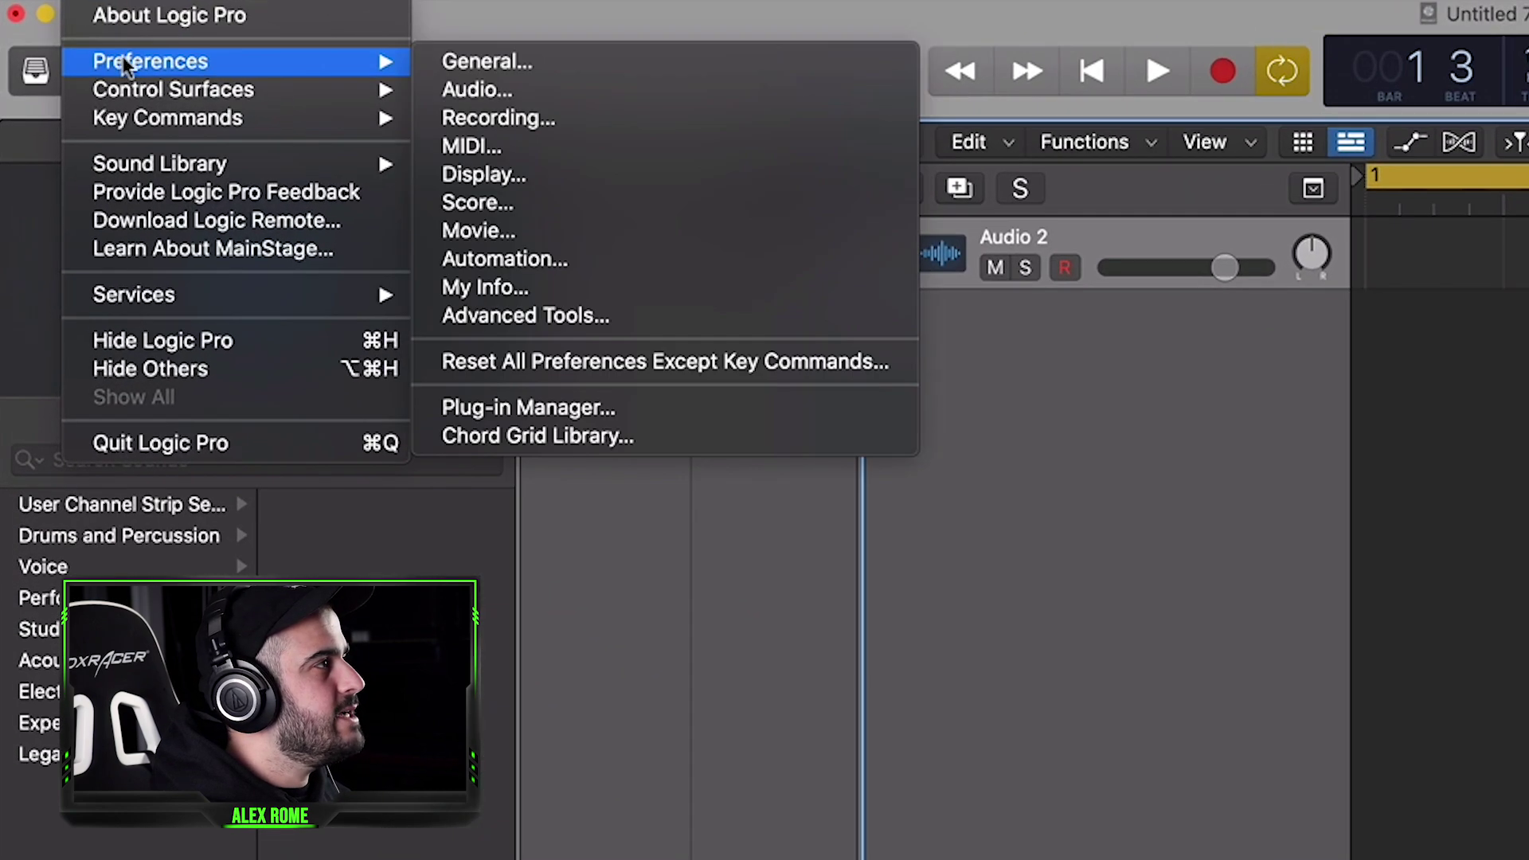
pyautogui.click(646, 322)
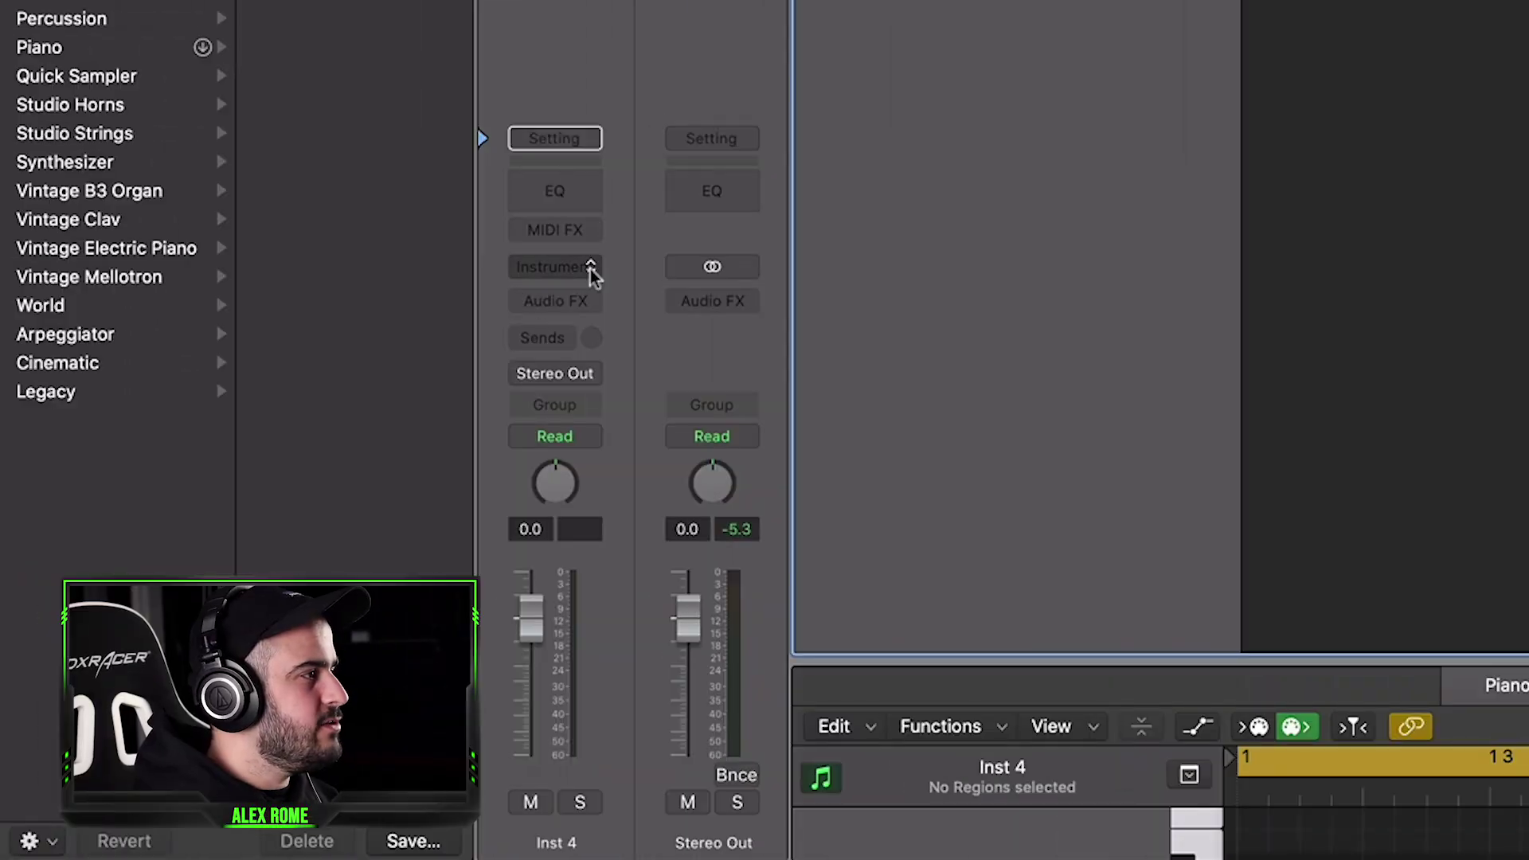
# - Load Drum Machine Designer as the track's instrument and launch Splice
pyautogui.click(591, 274)
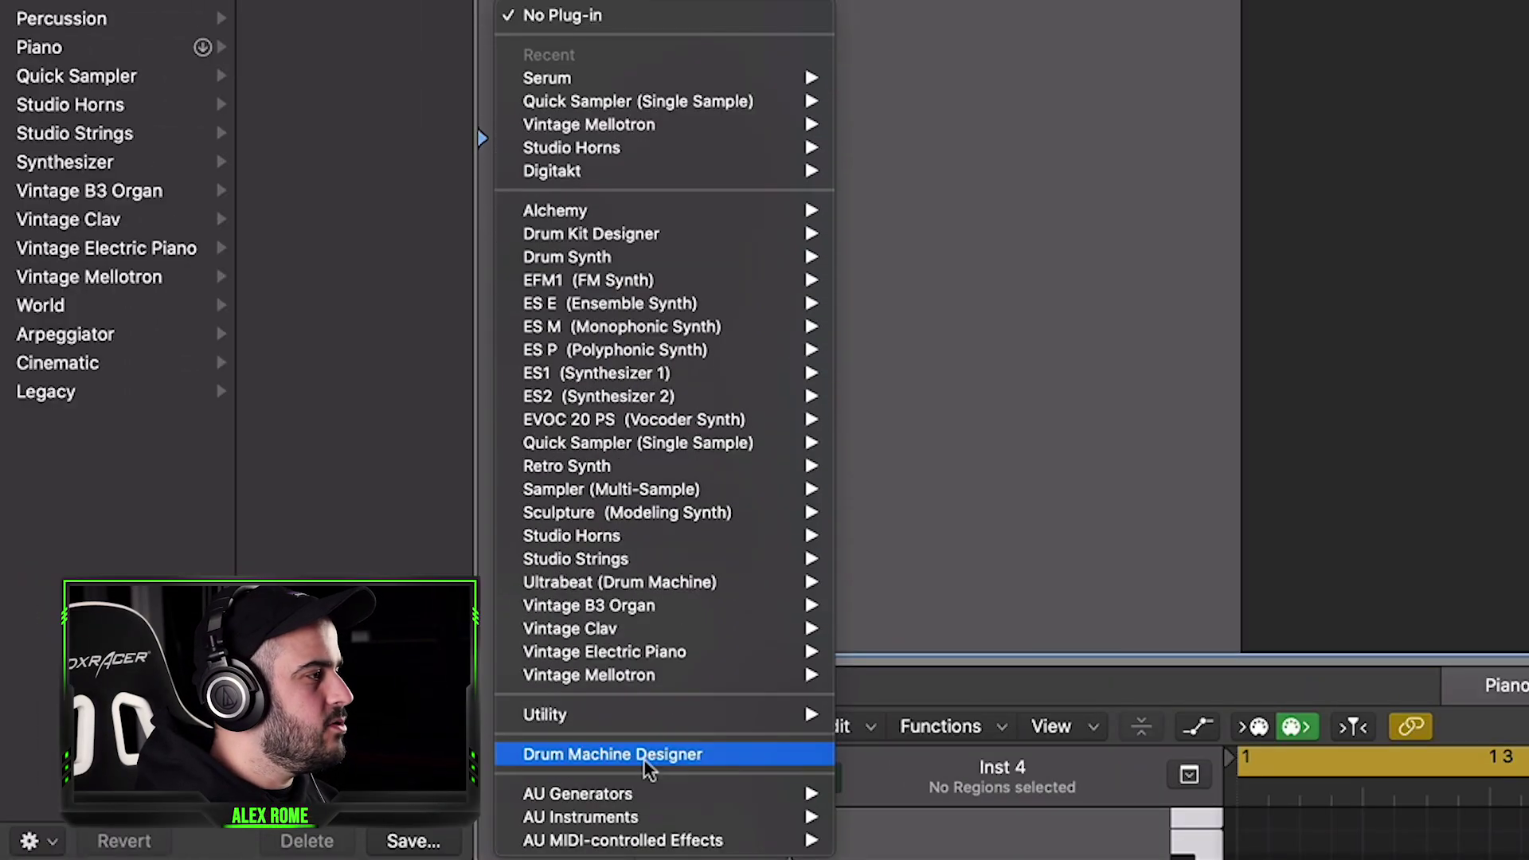
pyautogui.click(645, 756)
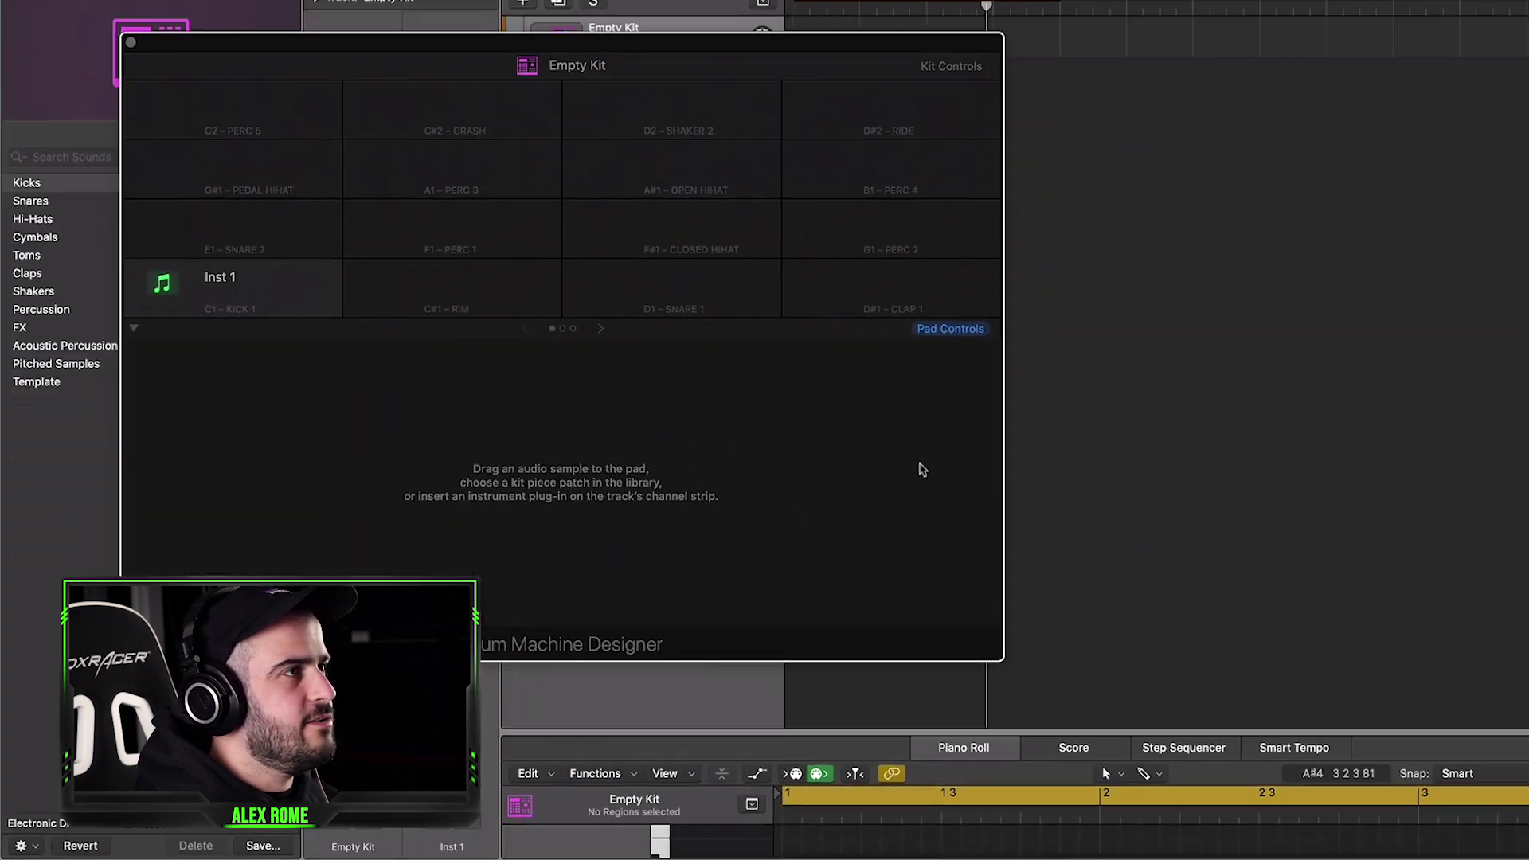
pyautogui.click(1223, 10)
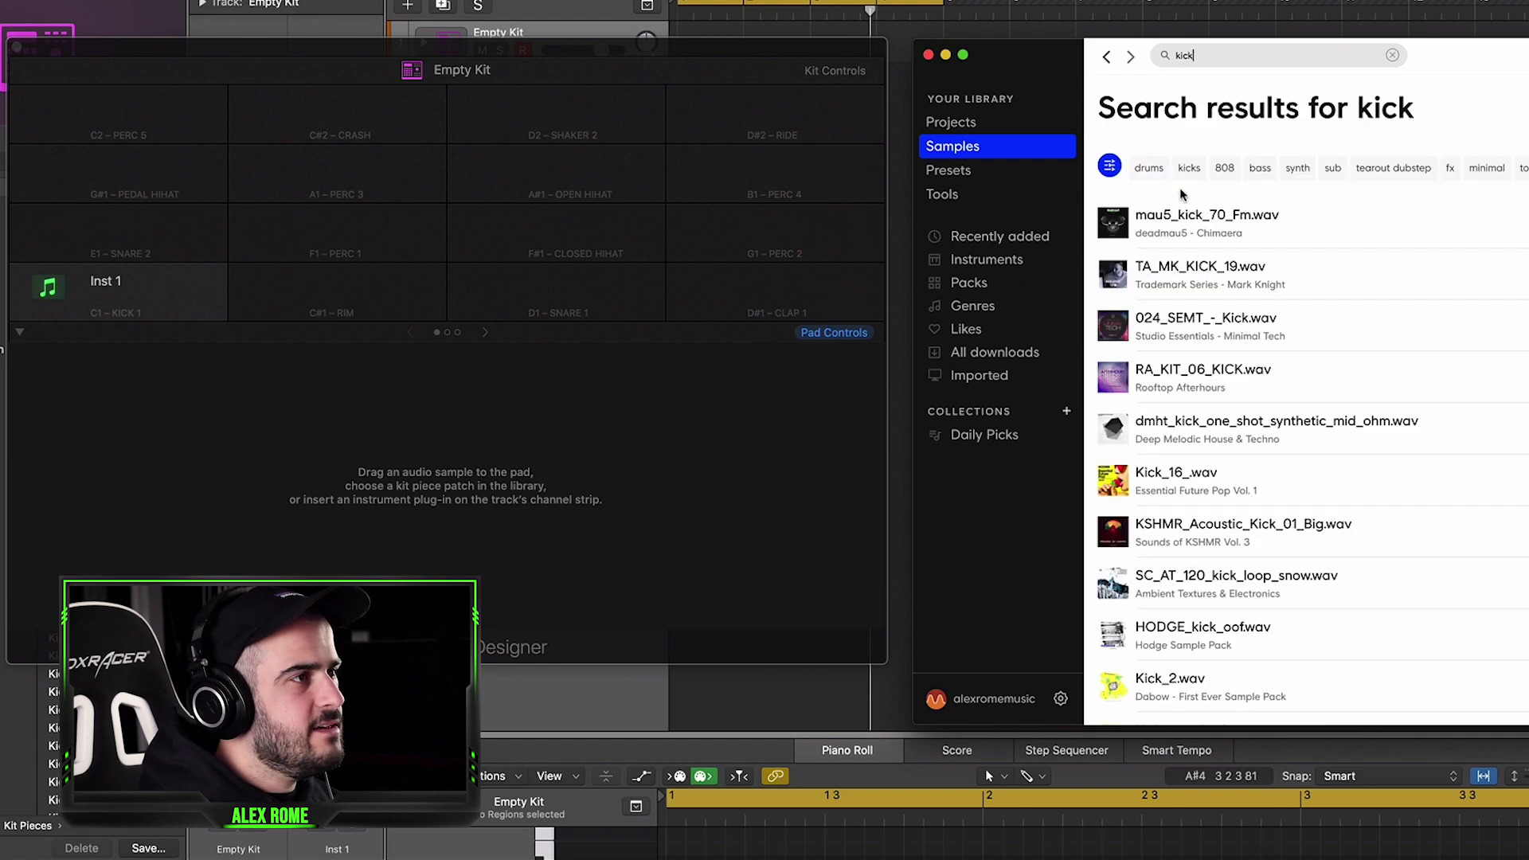
# - Load RA_KIT_06_KICK, Snare_love_dat and OSHI_hihat_short onto pads C1, E1 and G#1, then close Splice and the kit
pyautogui.moveTo(1182, 380); pyautogui.dragTo(132, 298)
pyautogui.write('sna')
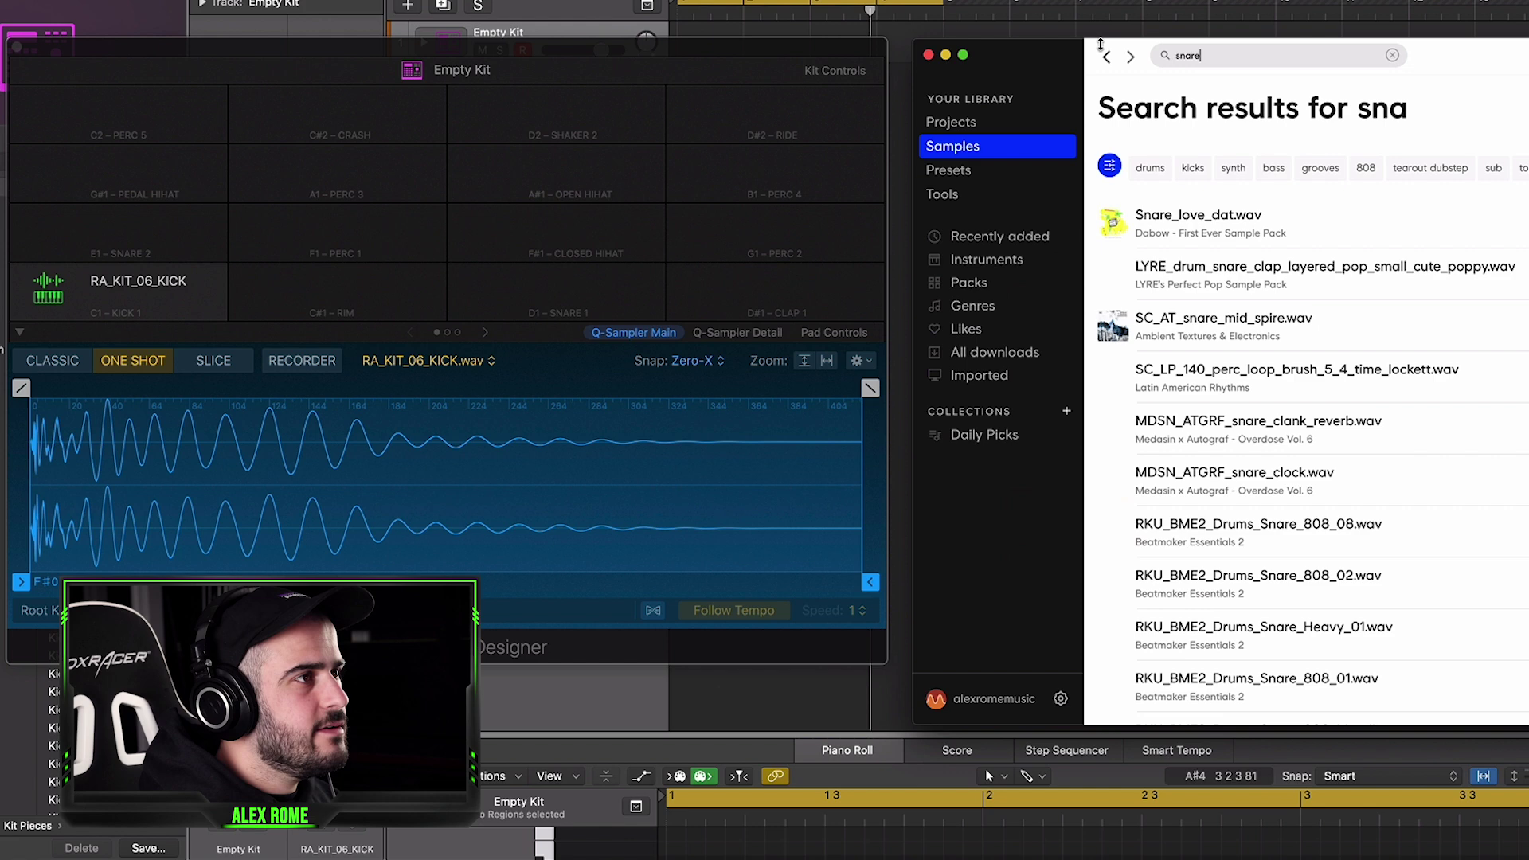
pyautogui.write('re')
pyautogui.moveTo(1194, 219); pyautogui.dragTo(153, 223)
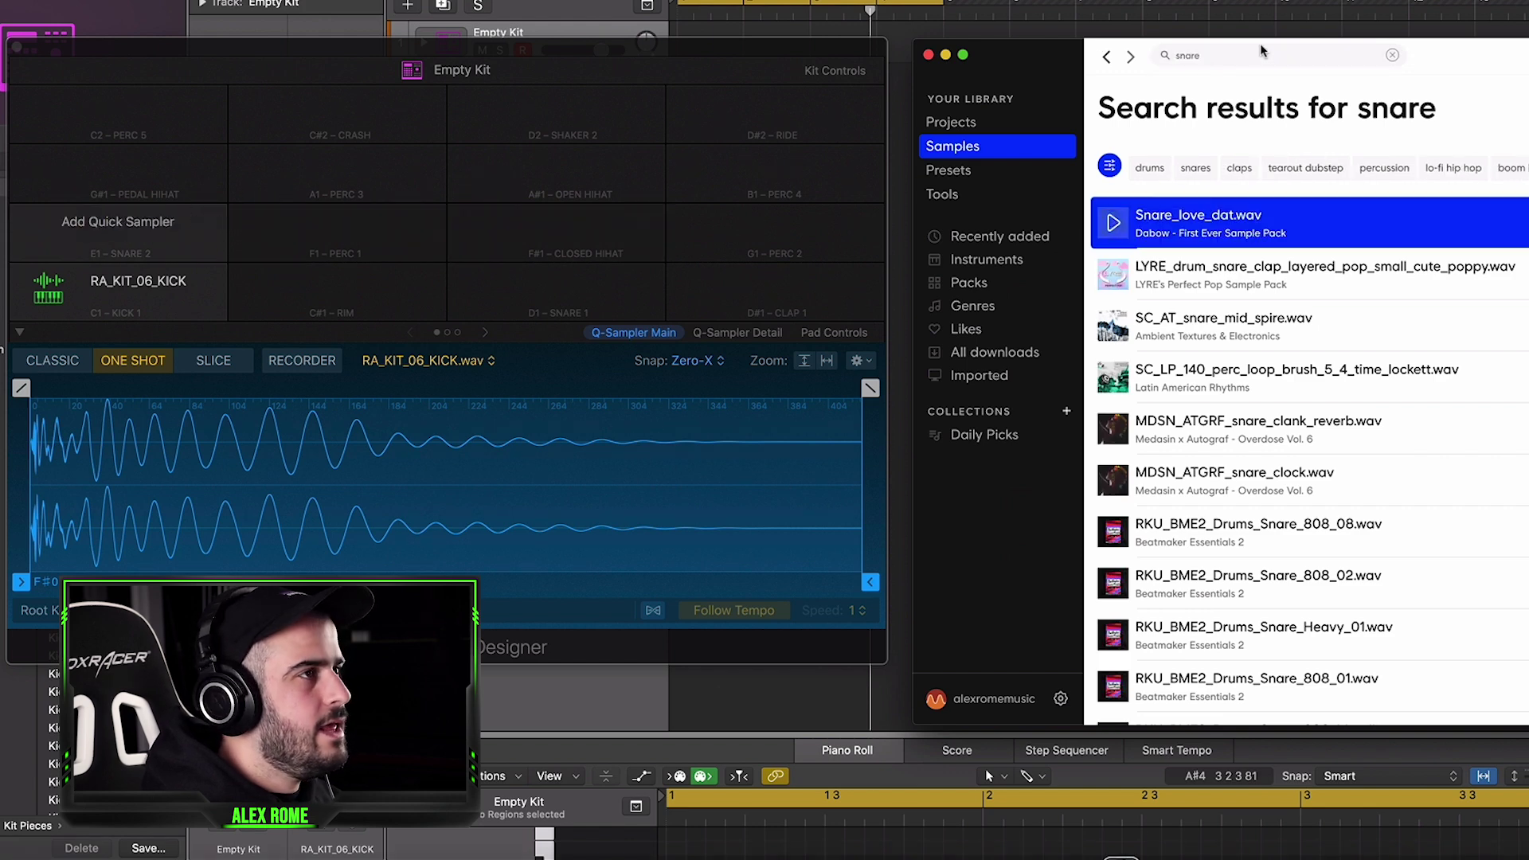
pyautogui.doubleClick(1187, 55)
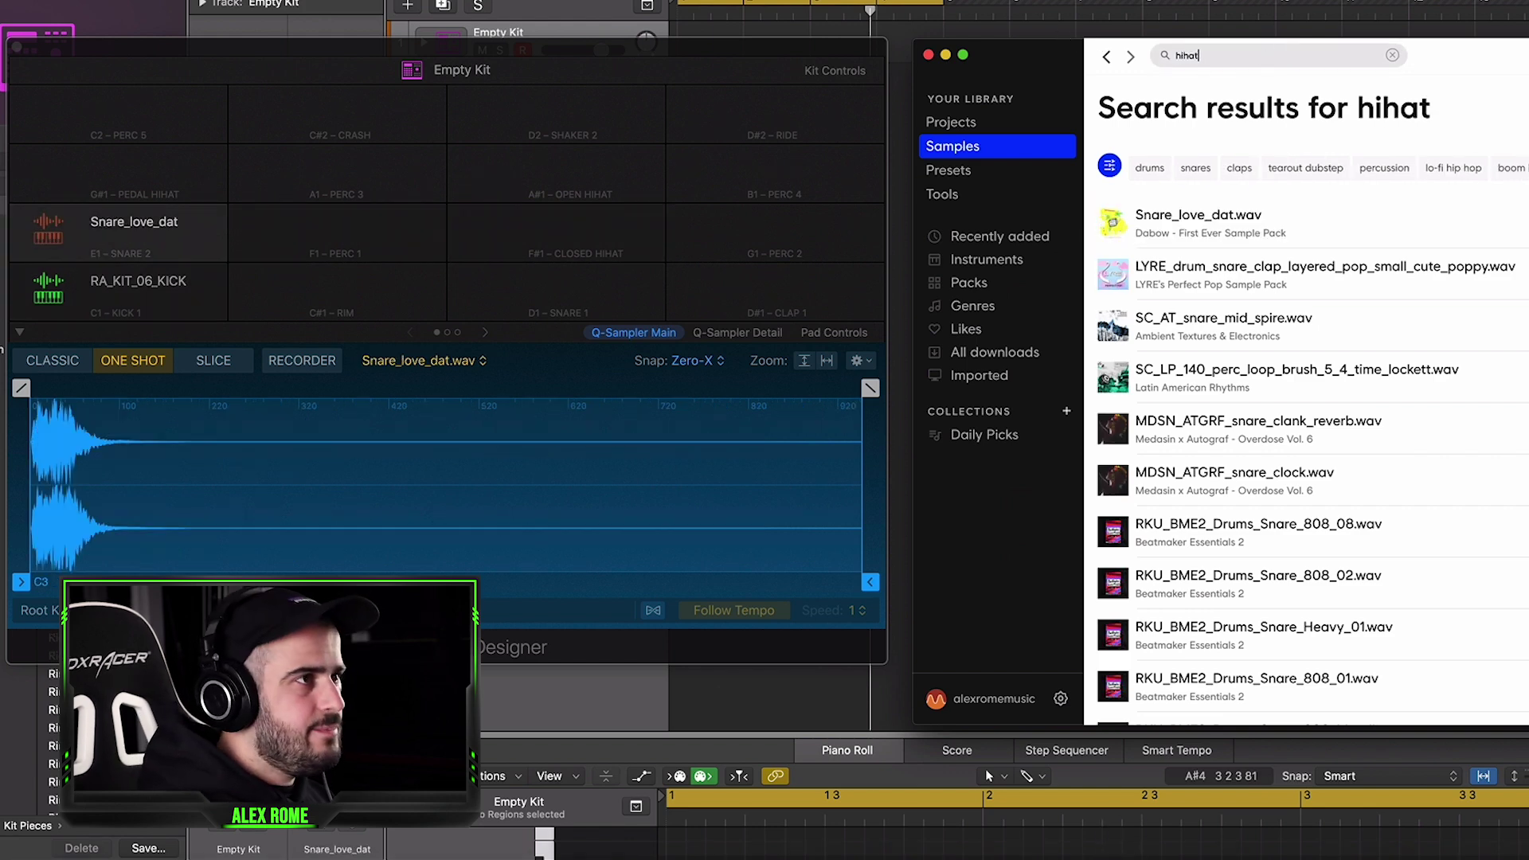
pyautogui.write('hihat')
pyautogui.moveTo(1194, 478); pyautogui.dragTo(104, 163)
pyautogui.click(928, 55)
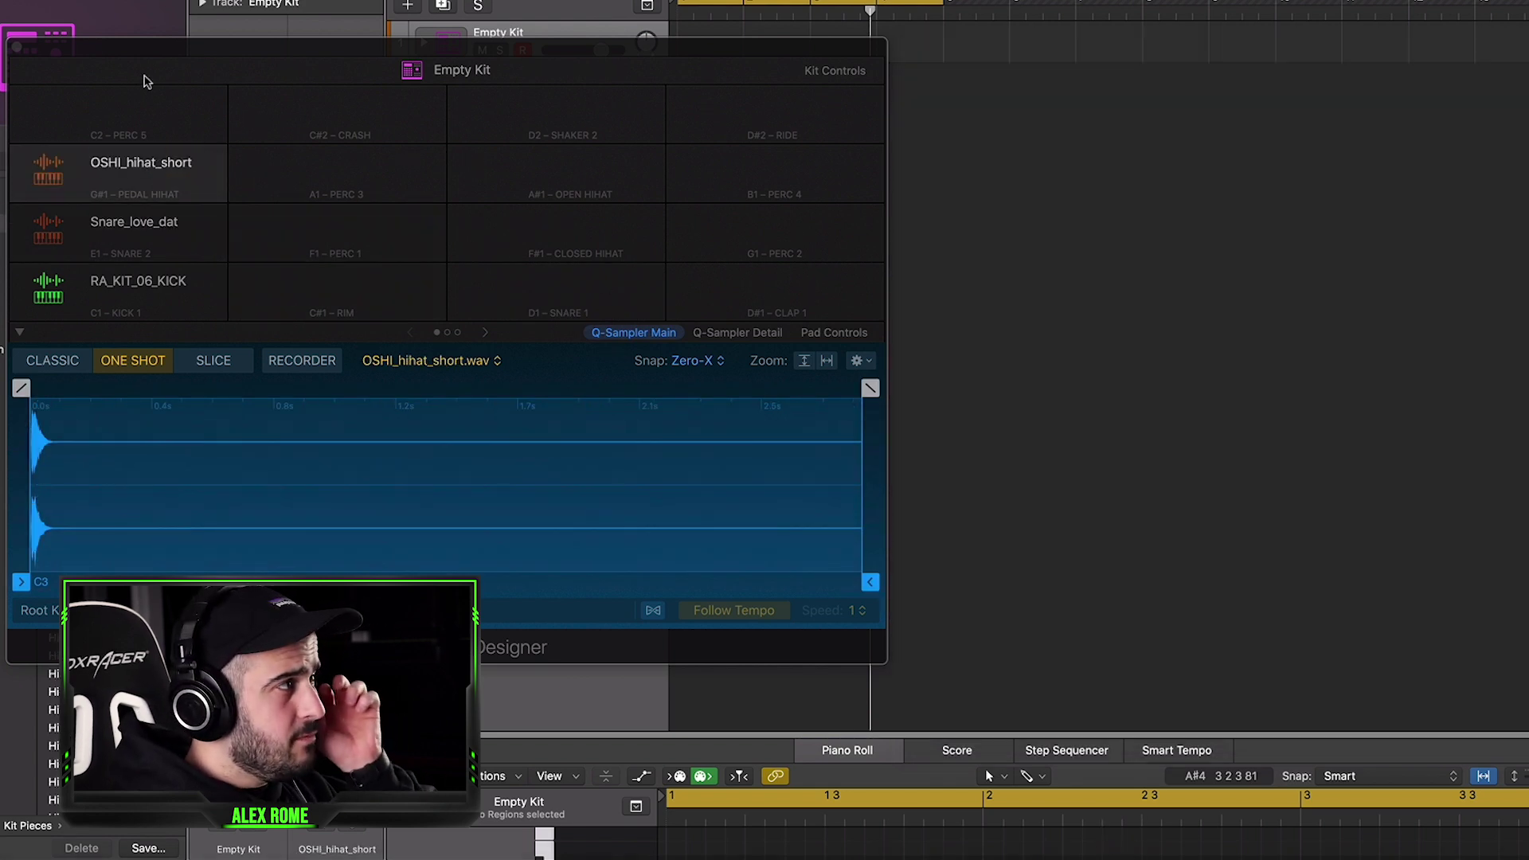
pyautogui.click(20, 48)
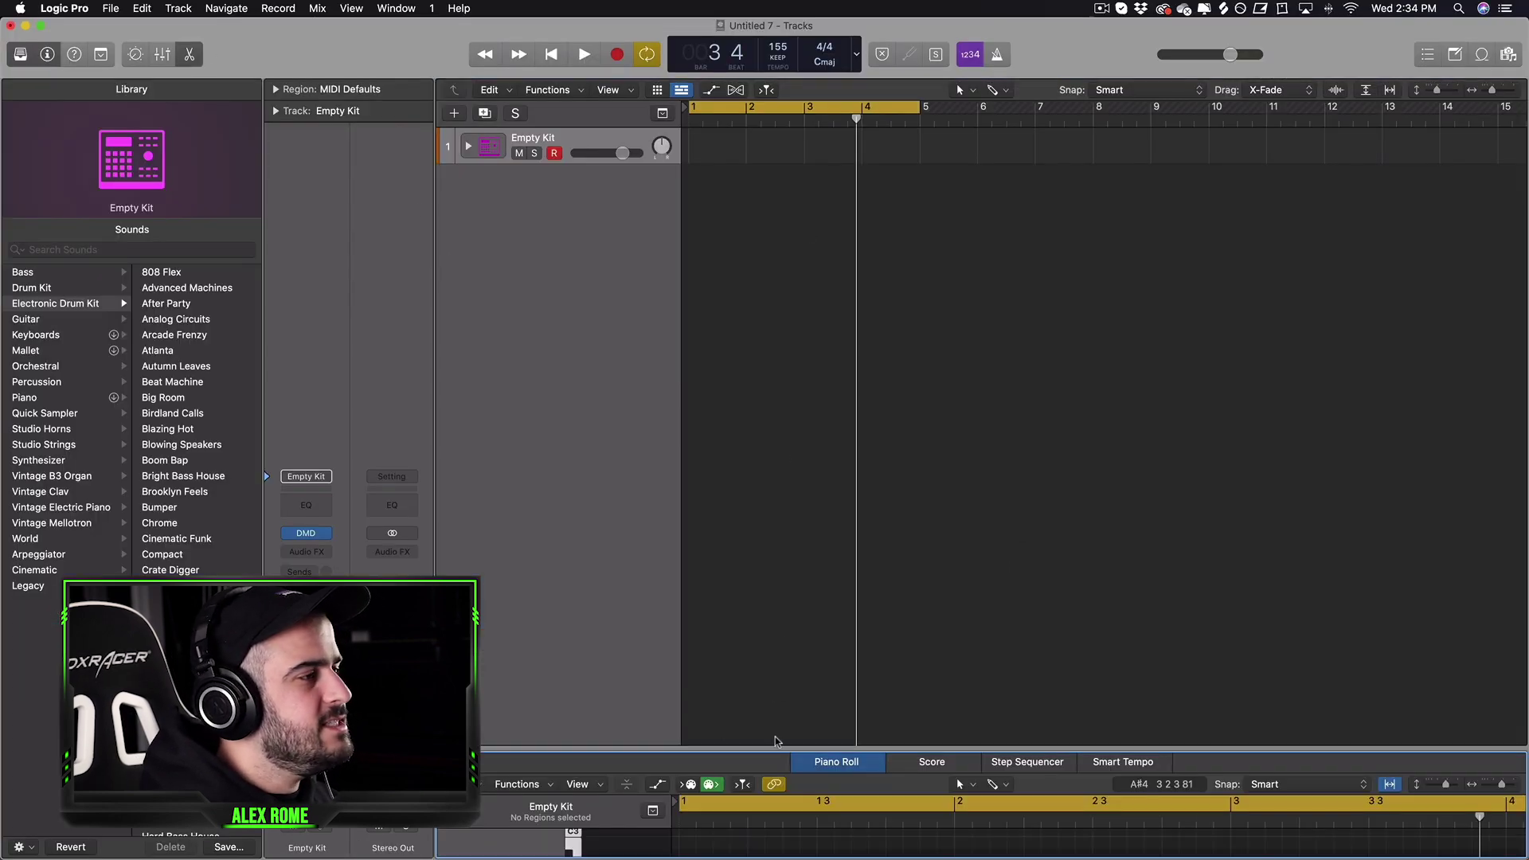
# - Show the Step Sequencer with a 32-step pattern and move the Empty Kit region to bar 1
pyautogui.moveTo(769, 746); pyautogui.dragTo(743, 240)
pyautogui.click(1027, 250)
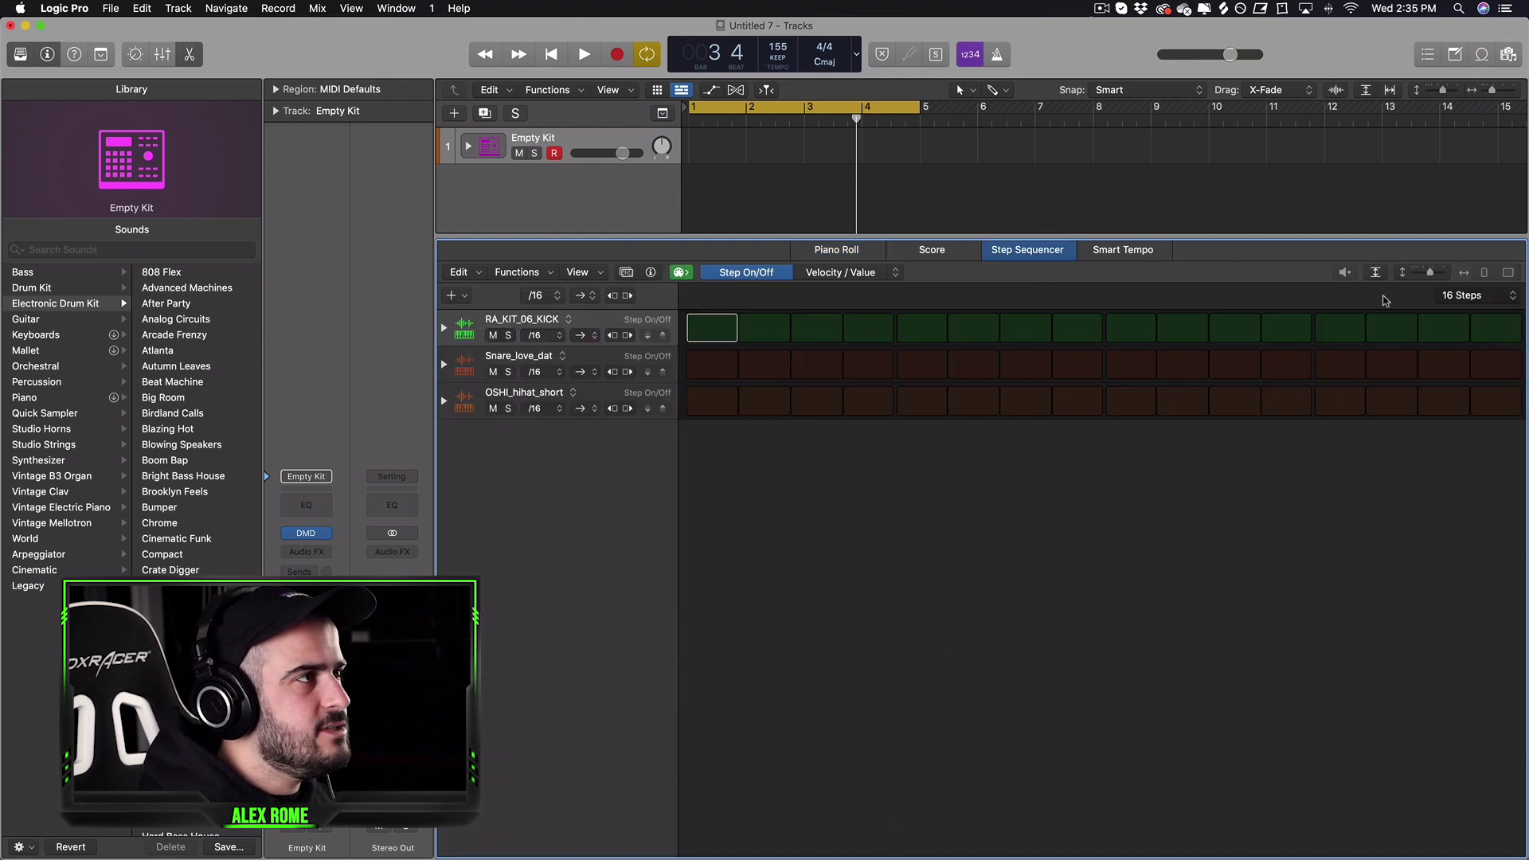
pyautogui.click(1488, 299)
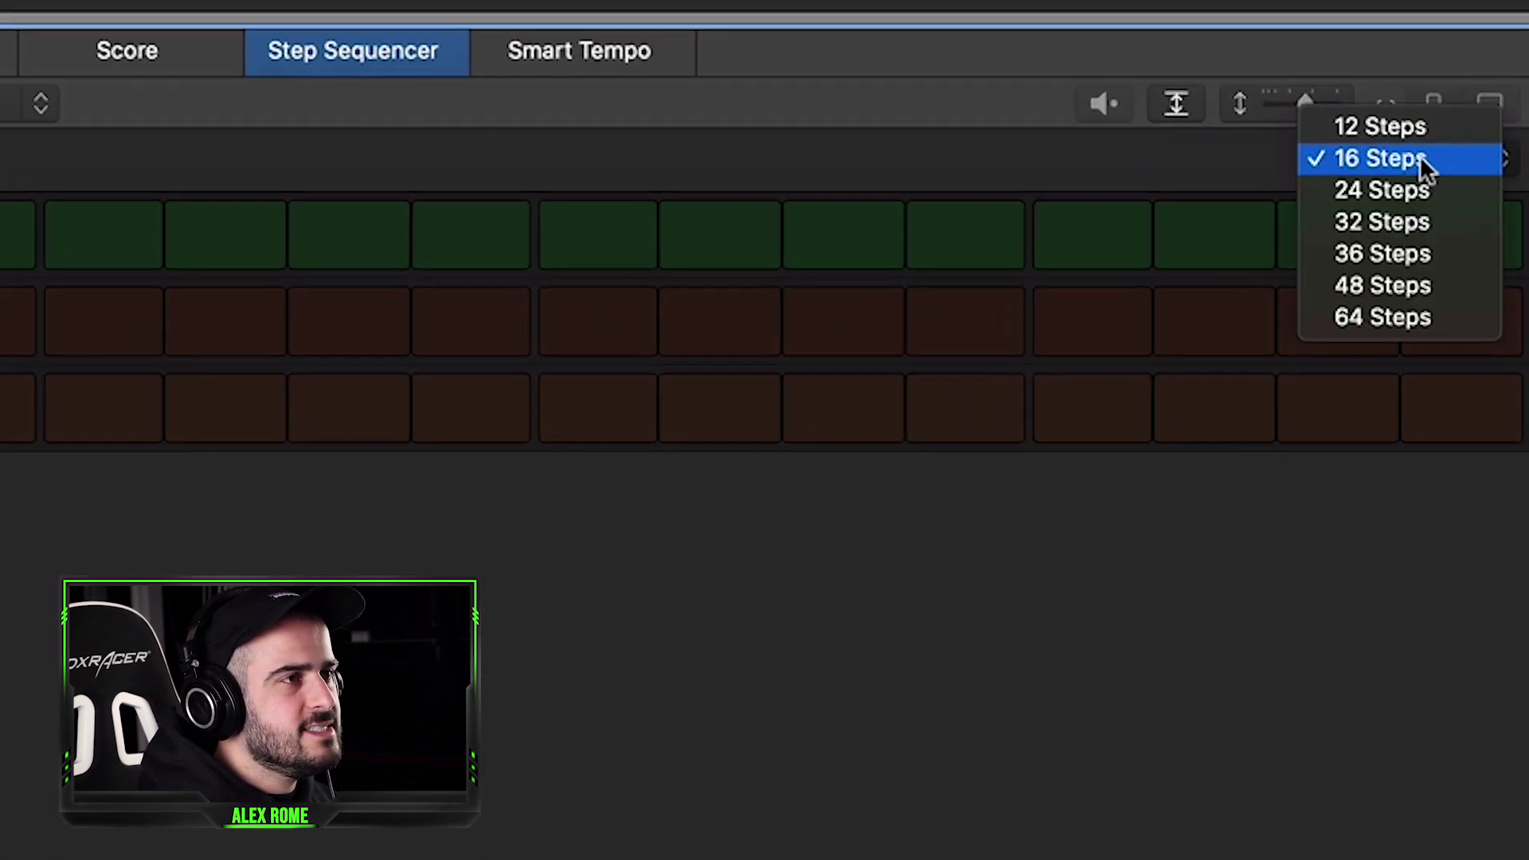
pyautogui.click(1385, 223)
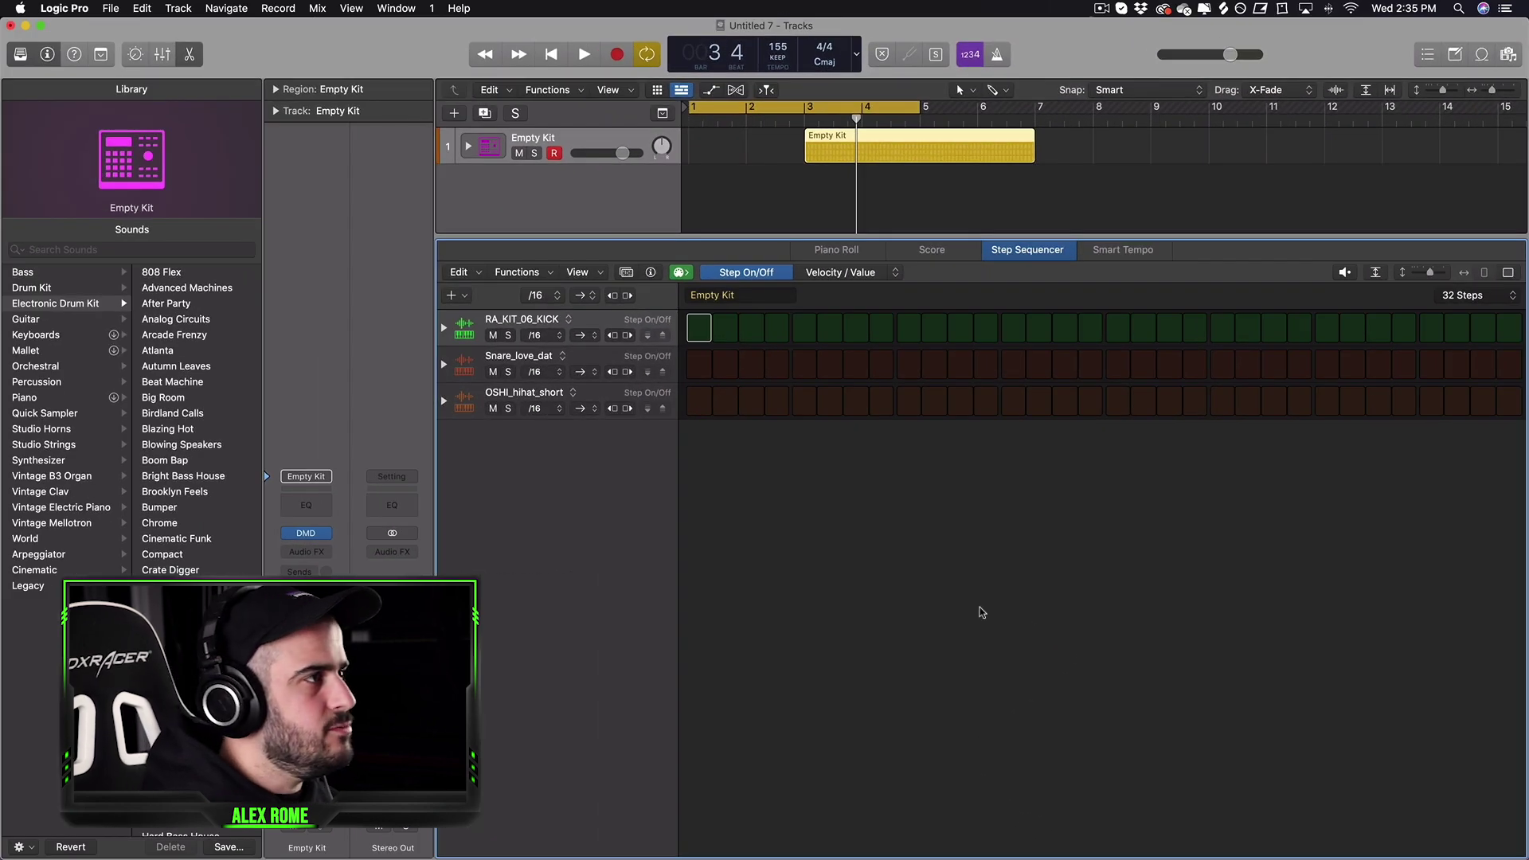
pyautogui.moveTo(848, 145); pyautogui.dragTo(733, 145)
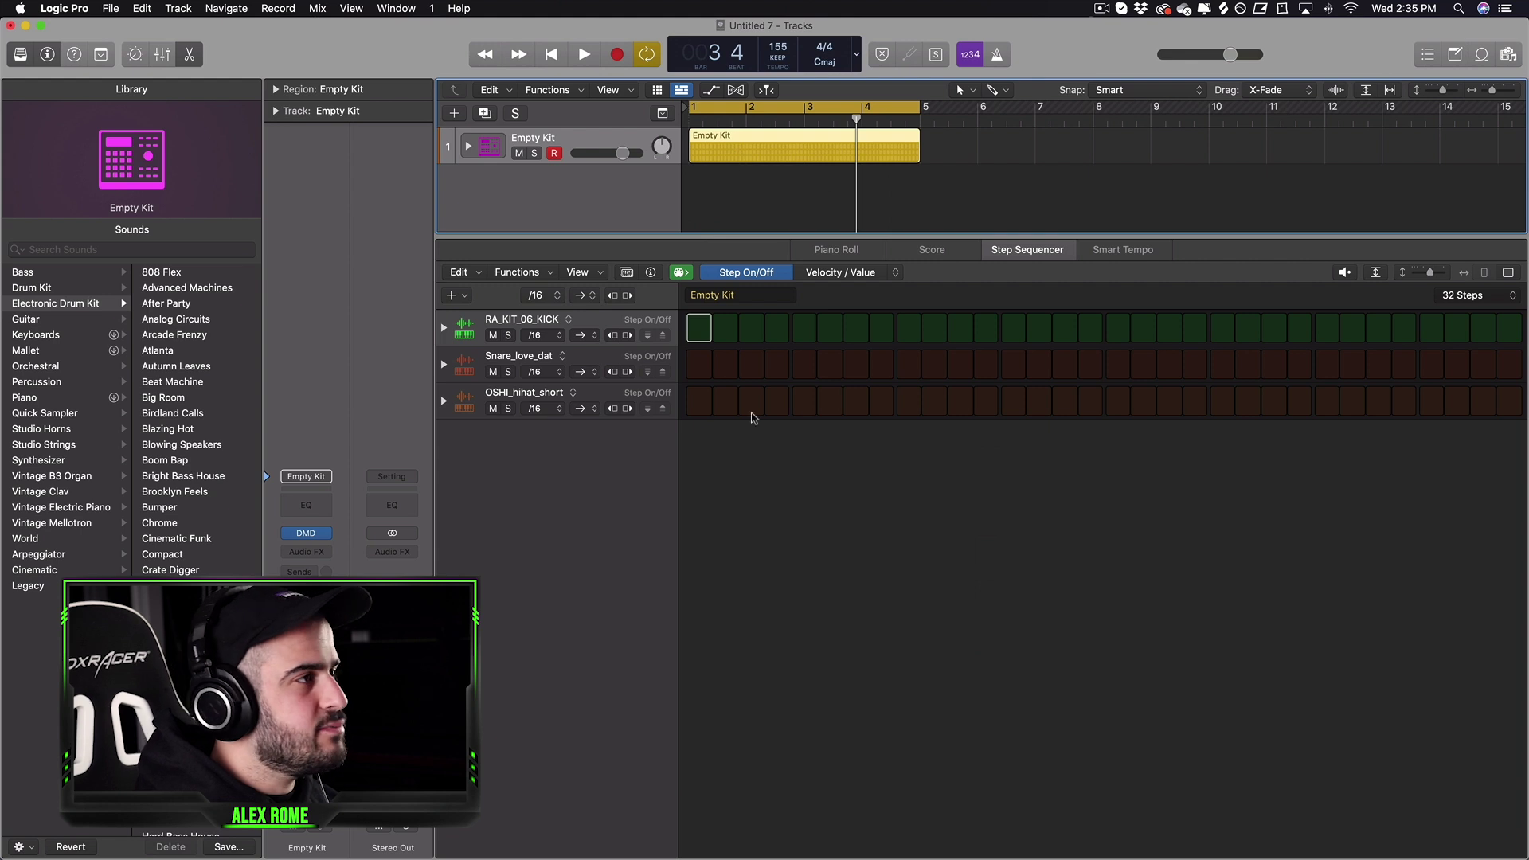
# - Turn on three kick steps and two snare steps in the pattern
pyautogui.click(705, 333)
pyautogui.click(1070, 331)
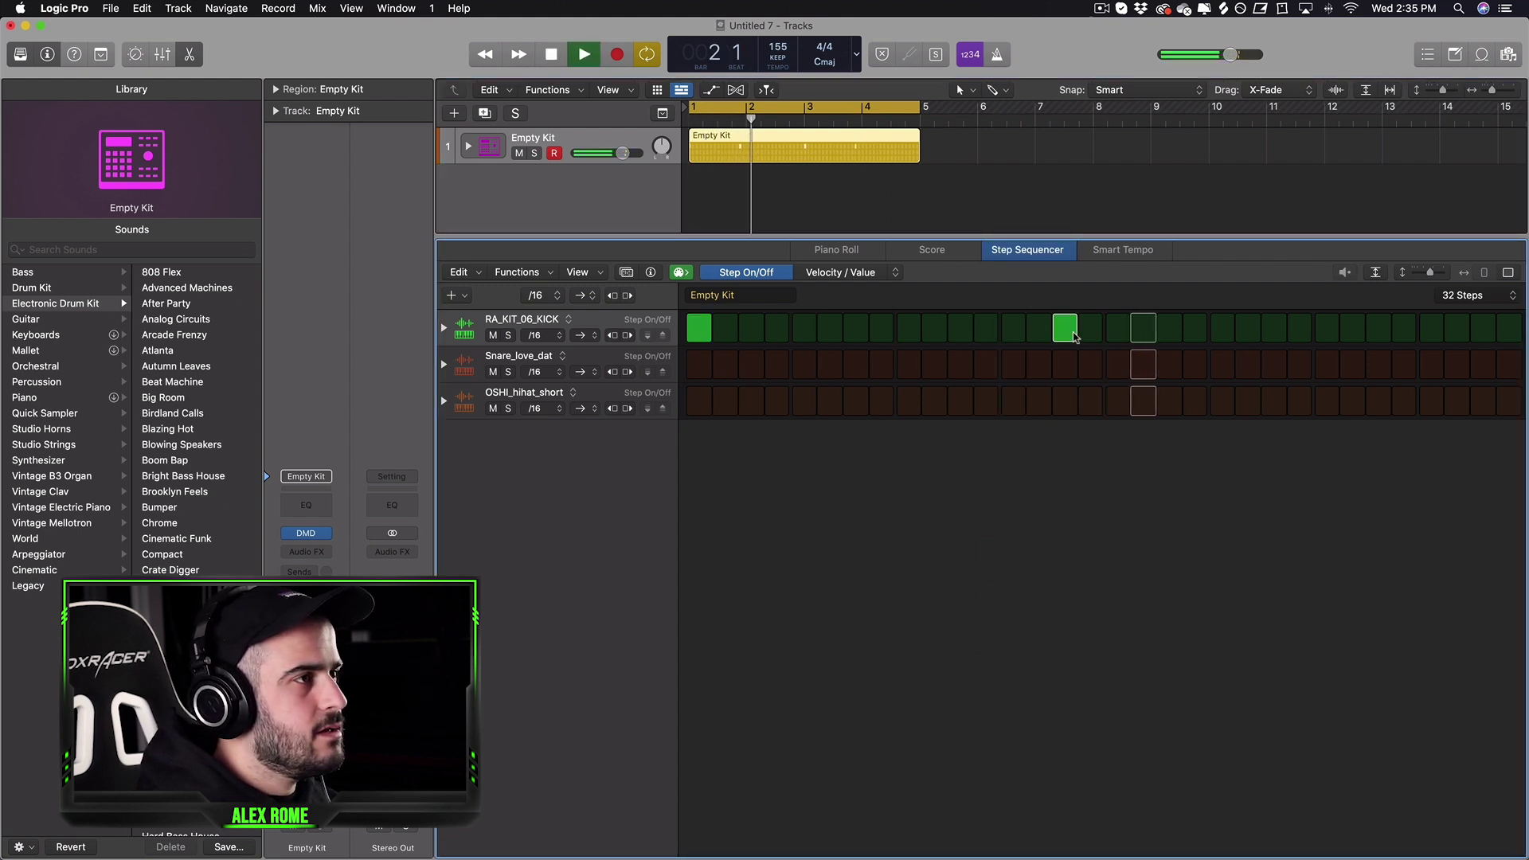
pyautogui.click(1221, 327)
pyautogui.click(913, 365)
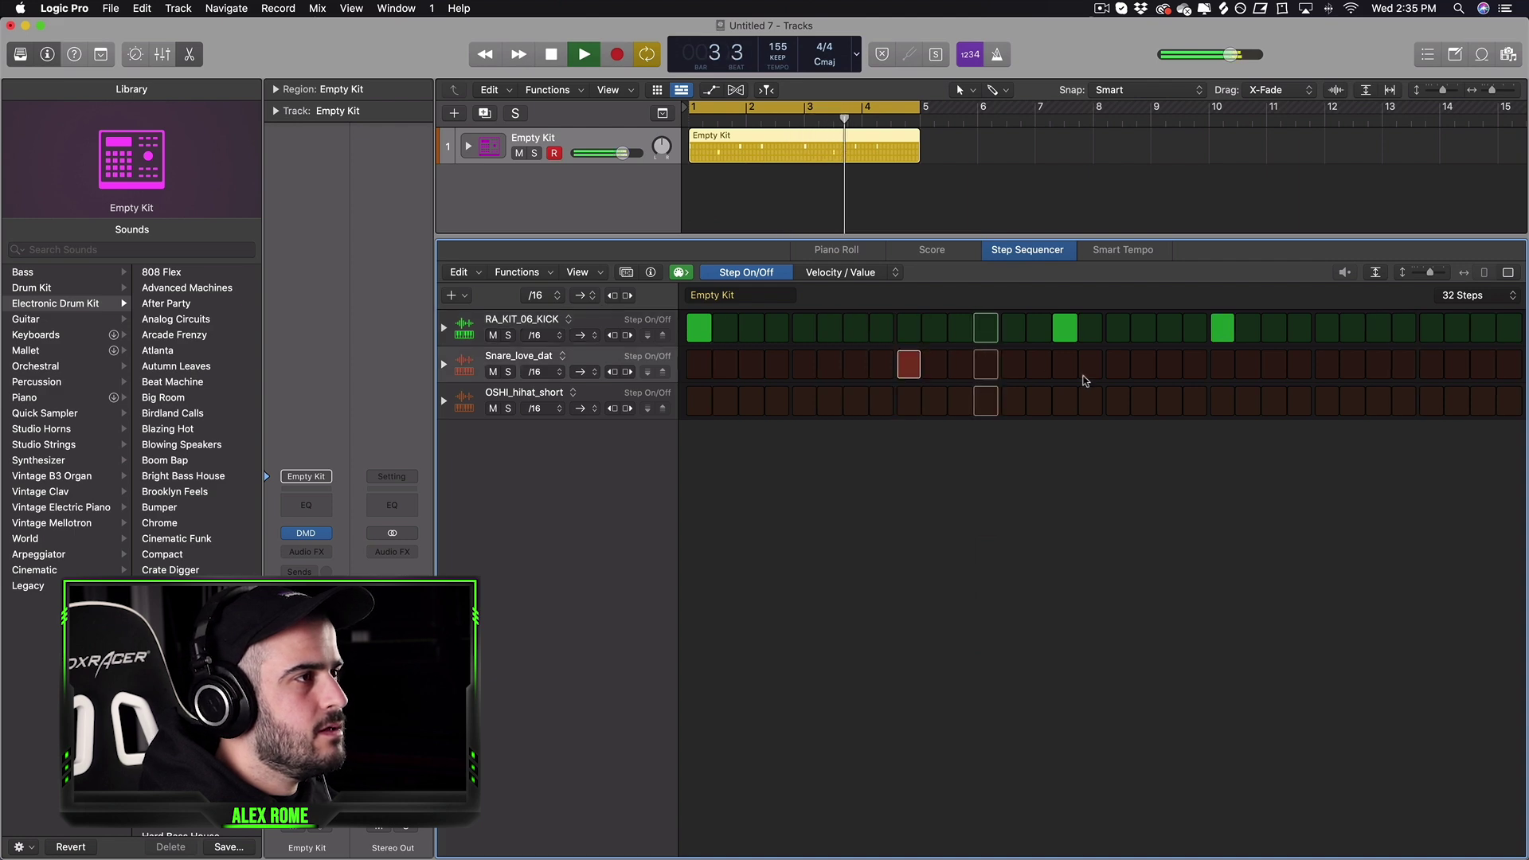
pyautogui.click(1323, 367)
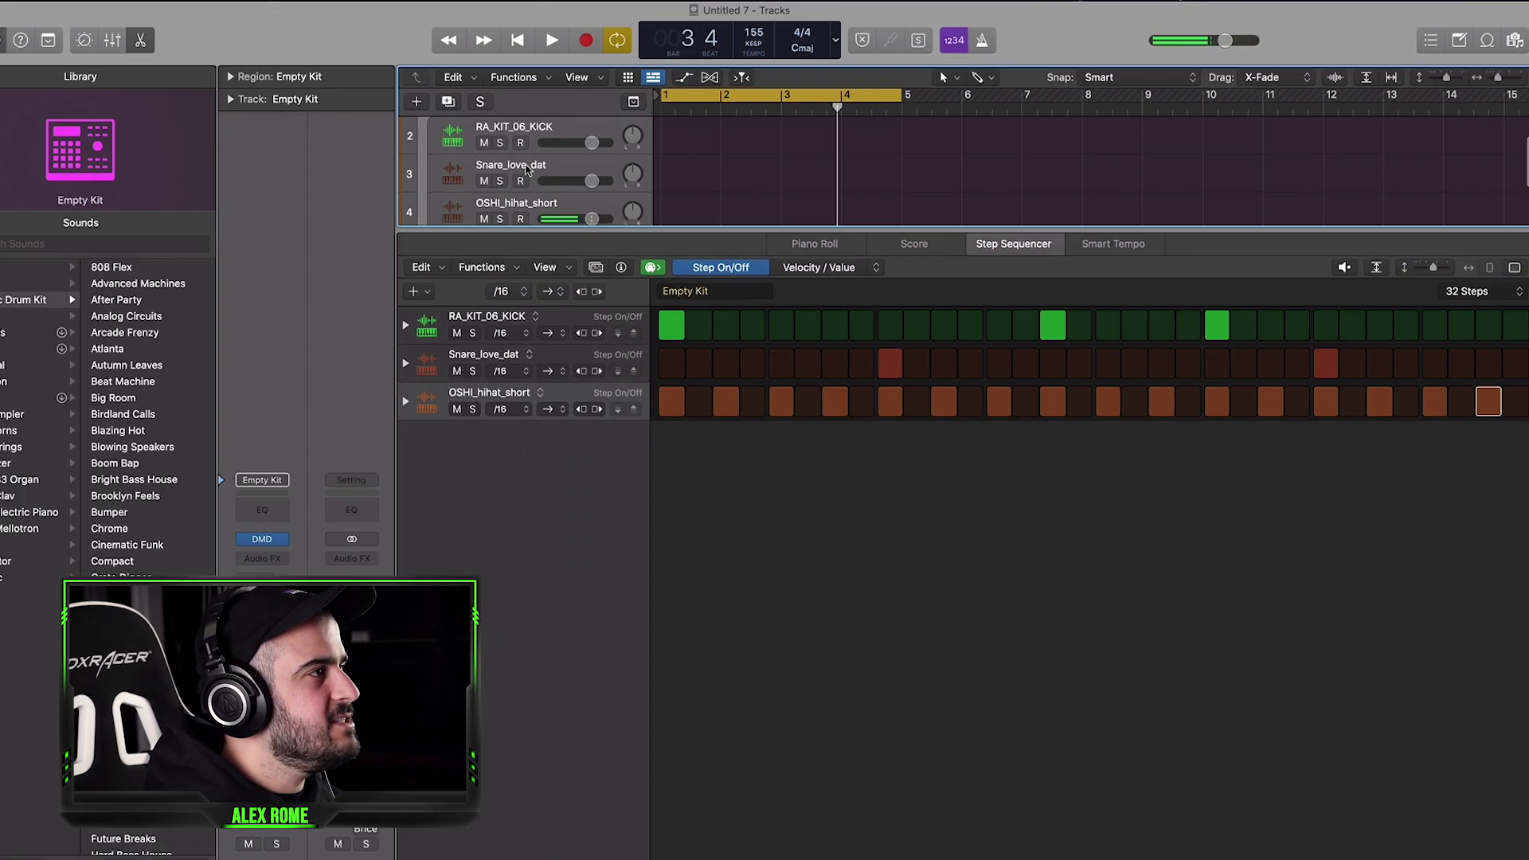
# - Lower the hi-hat track's volume
pyautogui.scroll(-2, 562, 206)
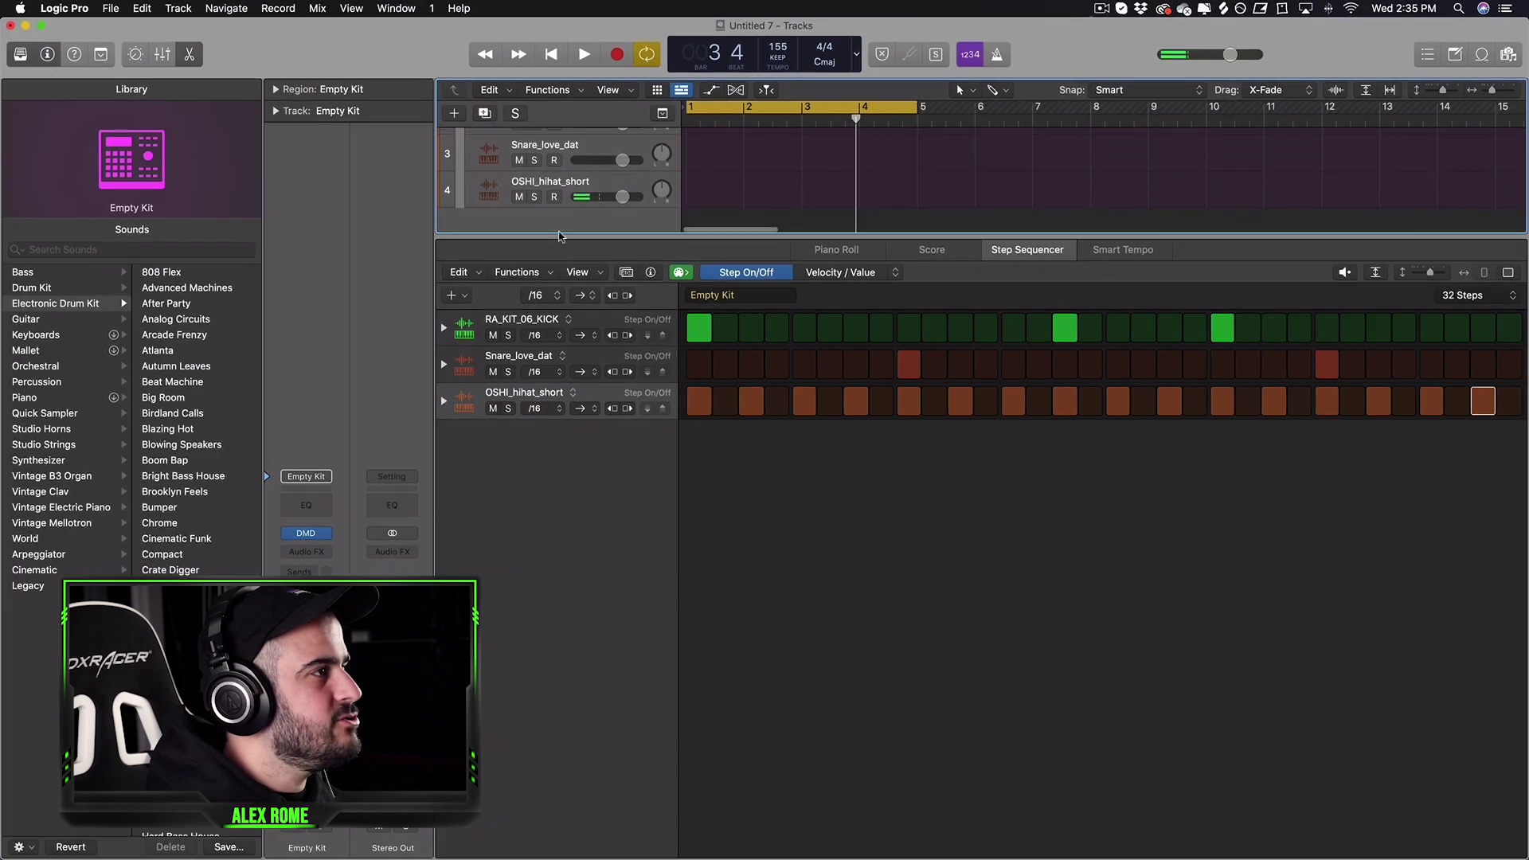
pyautogui.moveTo(559, 237); pyautogui.dragTo(559, 370)
pyautogui.moveTo(622, 263); pyautogui.dragTo(600, 263)
# - Play the beat, raise the vocal region's gain to -5.1 dB and trim it to one bar
pyautogui.press('space')
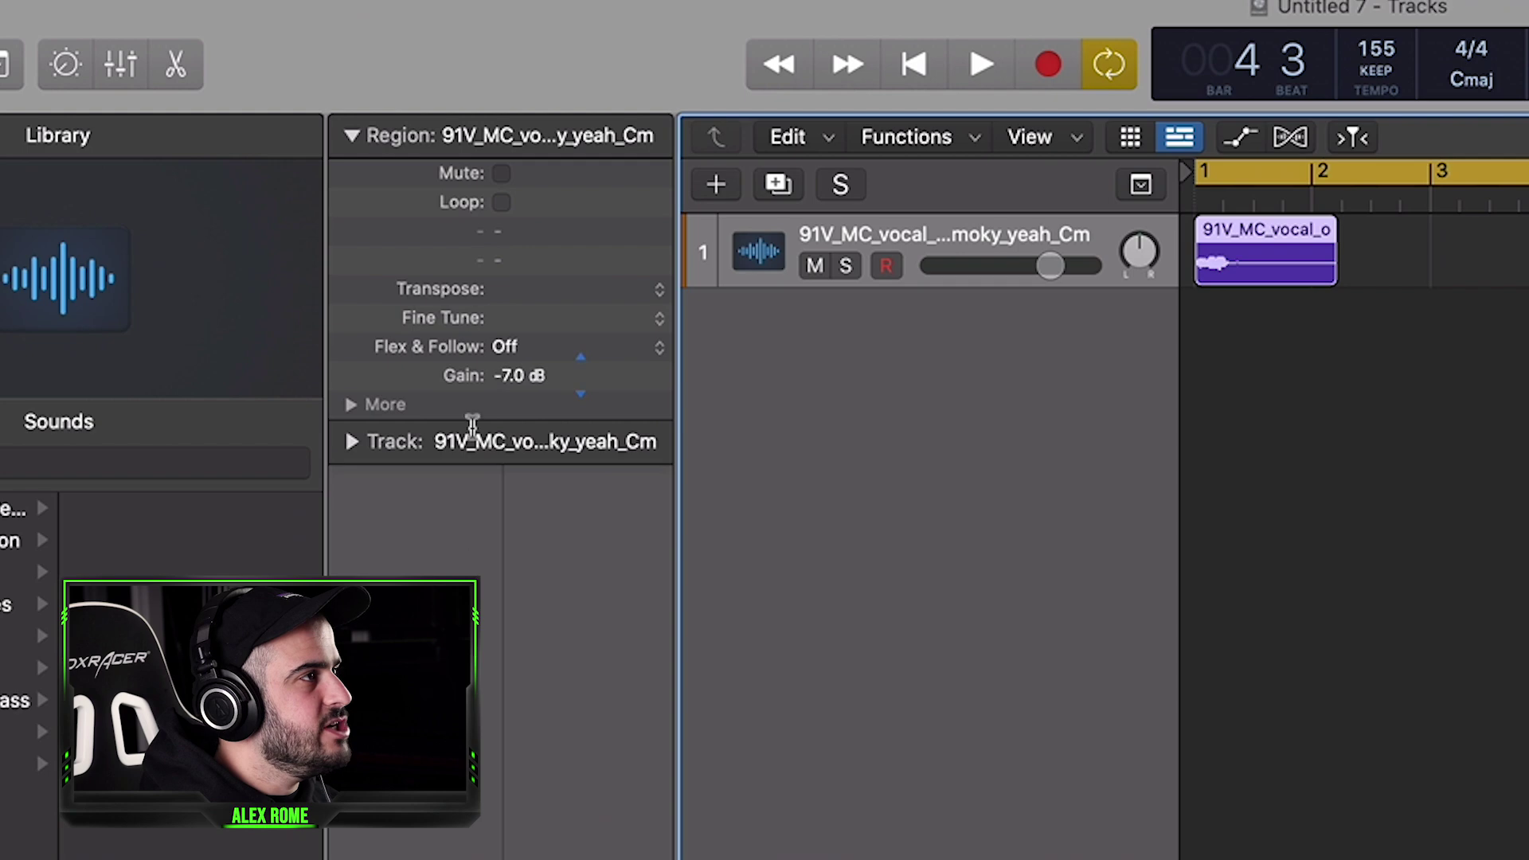
pyautogui.moveTo(472, 426)
pyautogui.mouseDown()
pyautogui.moveTo(476, 267)
pyautogui.moveTo(461, 410)
pyautogui.moveTo(472, 398)
pyautogui.mouseUp()
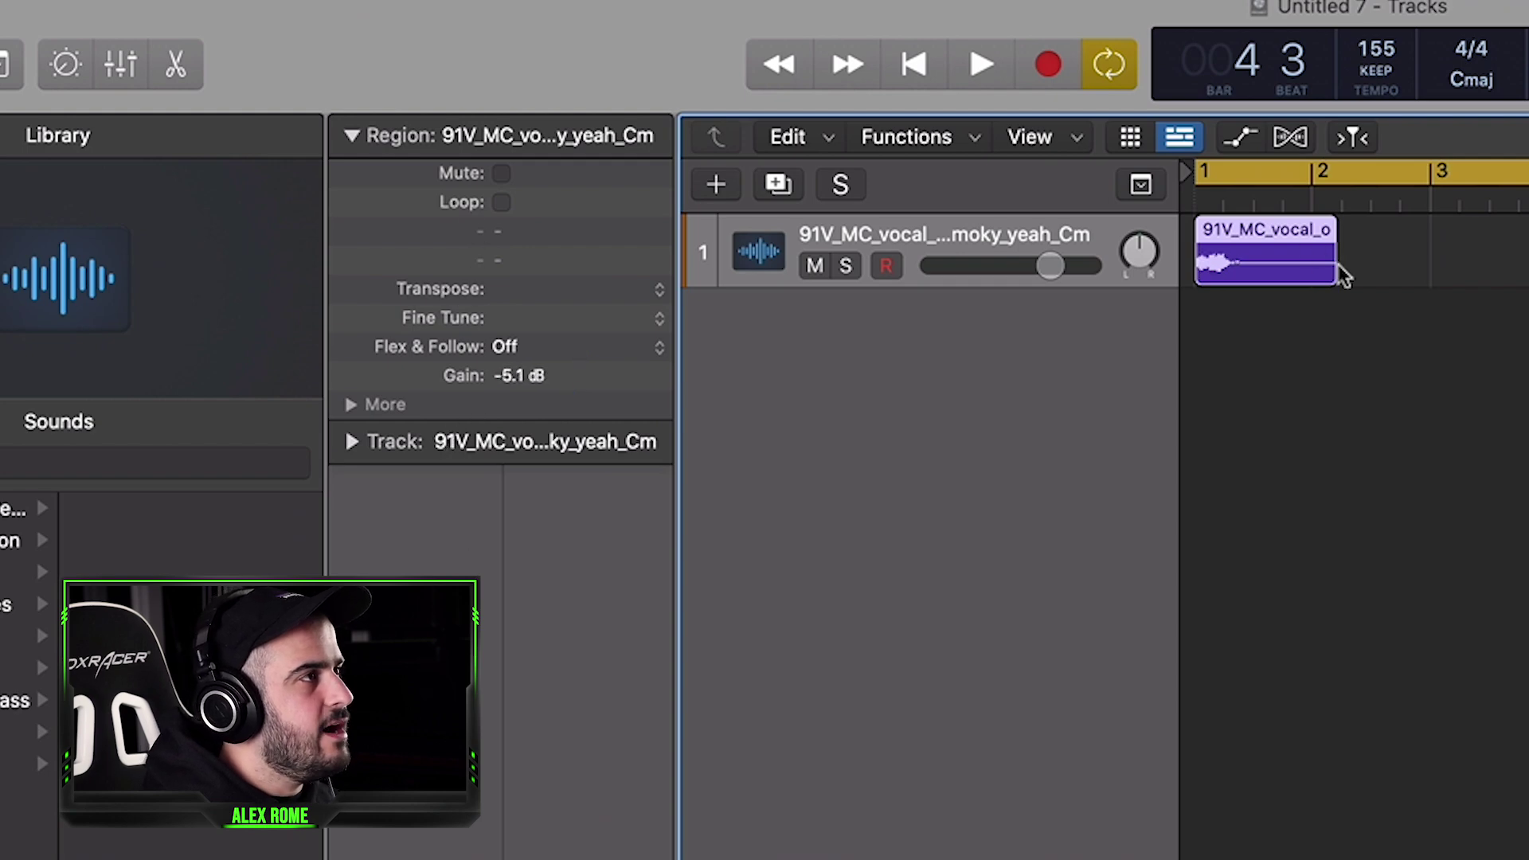
pyautogui.moveTo(1339, 269); pyautogui.dragTo(1310, 266)
# - Repeat the region into bars 2 and 3 and lower the bar 3 copy to -11.6 dB
pyautogui.press('super+r')
pyautogui.press('super+r')
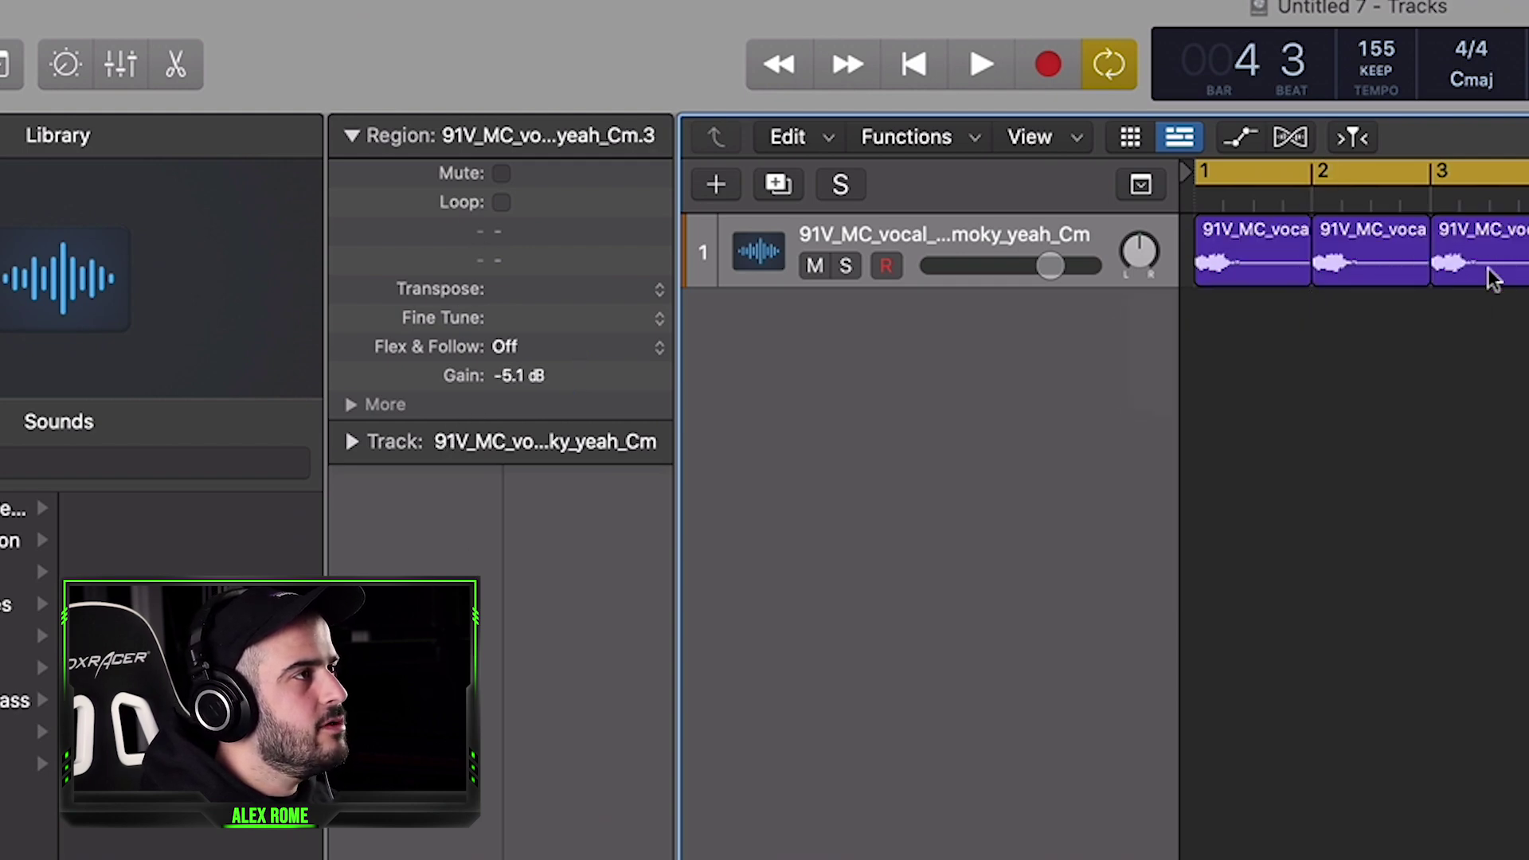
pyautogui.click(1491, 279)
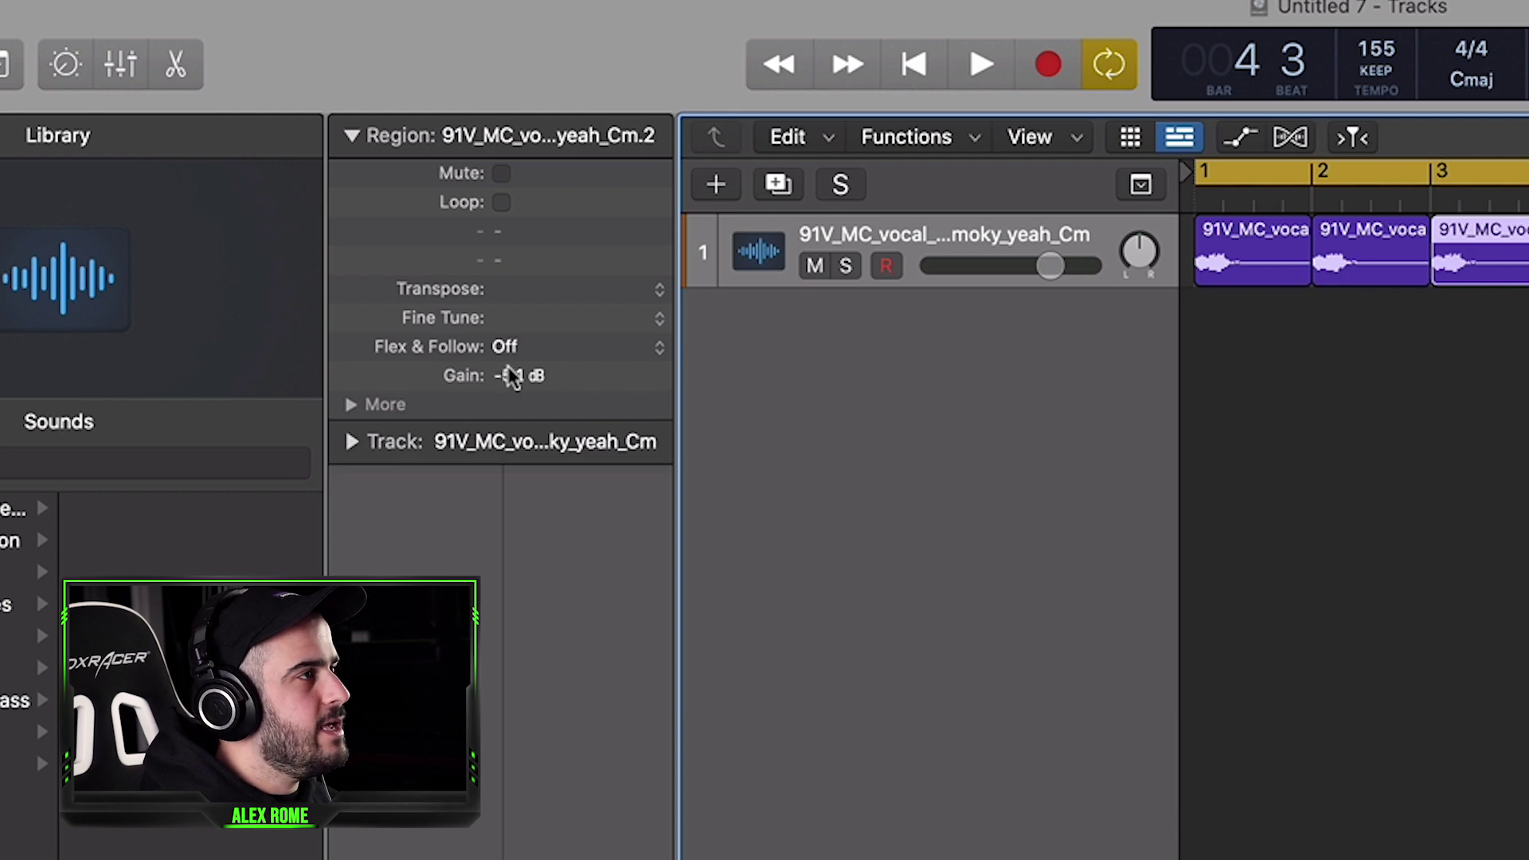
pyautogui.moveTo(510, 376); pyautogui.dragTo(491, 635)
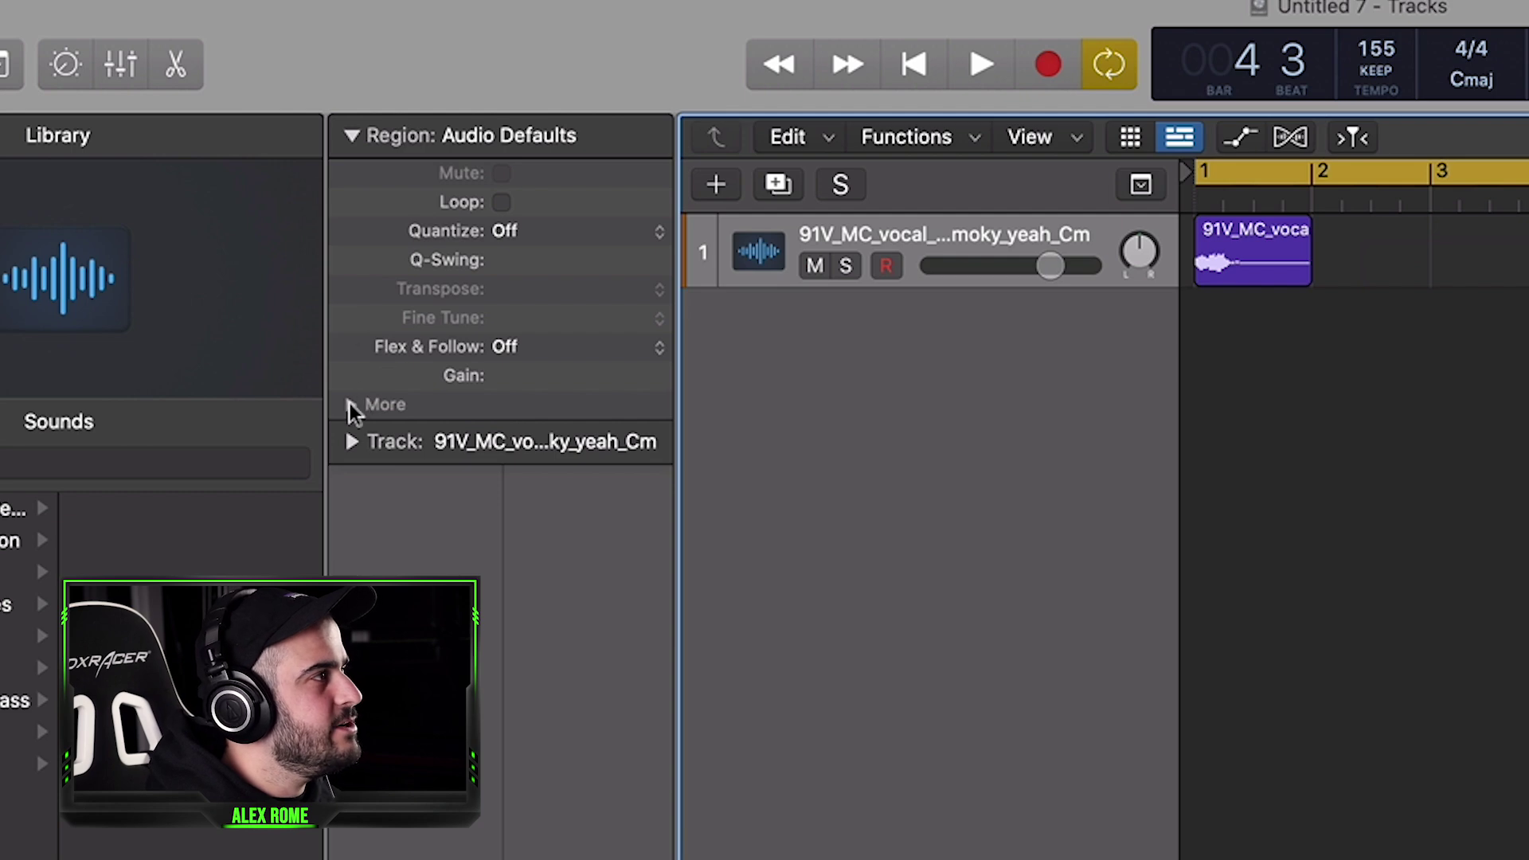
# - Give the vocal region a fade-in and a fade-out of 239
pyautogui.click(350, 404)
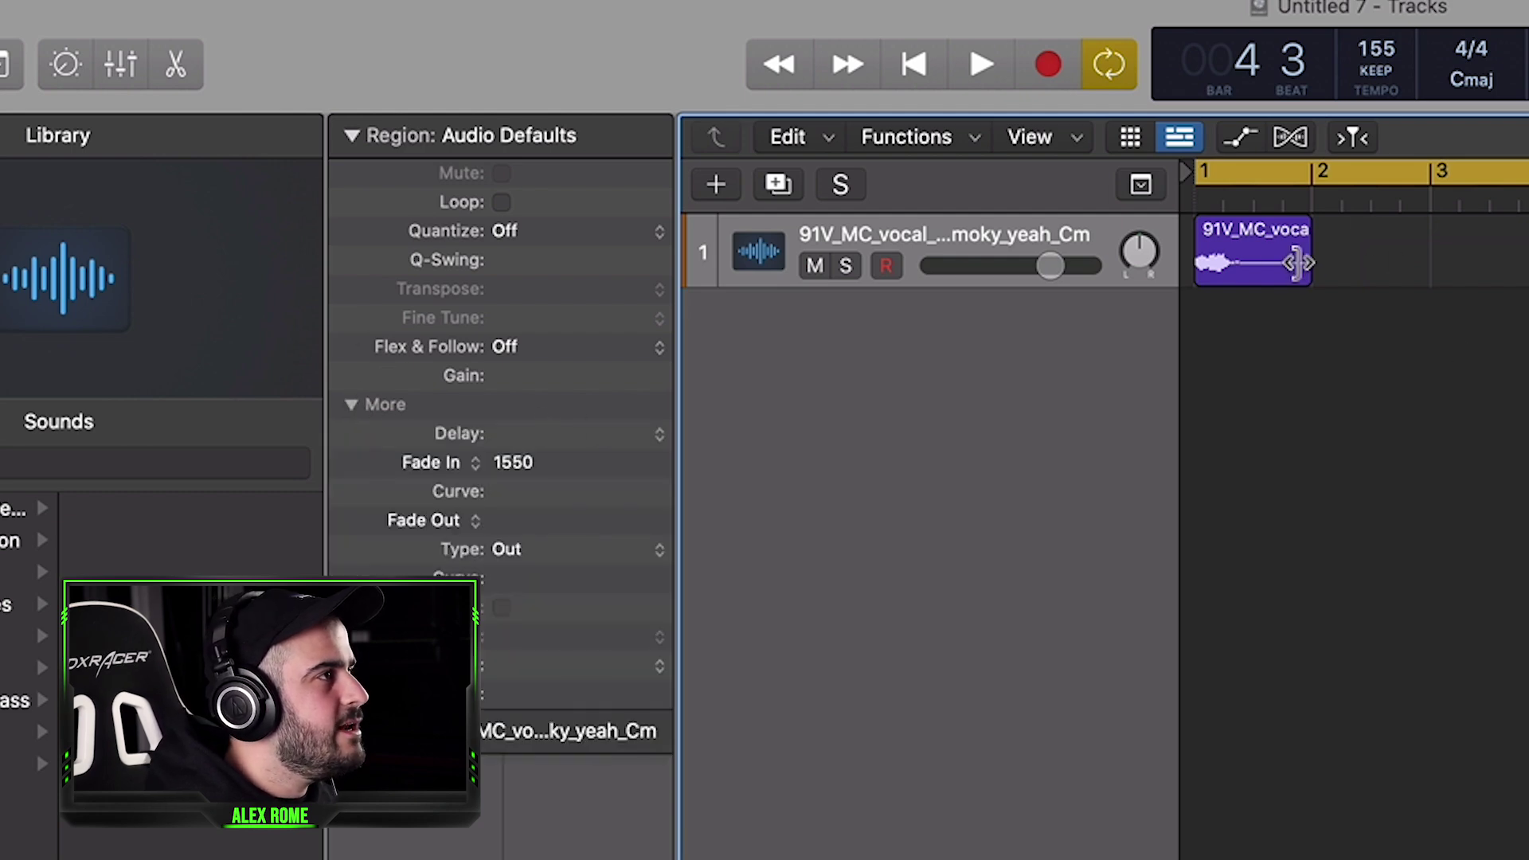
pyautogui.click(1278, 263)
pyautogui.moveTo(509, 468); pyautogui.dragTo(568, 350)
pyautogui.click(1357, 328)
pyautogui.click(1280, 279)
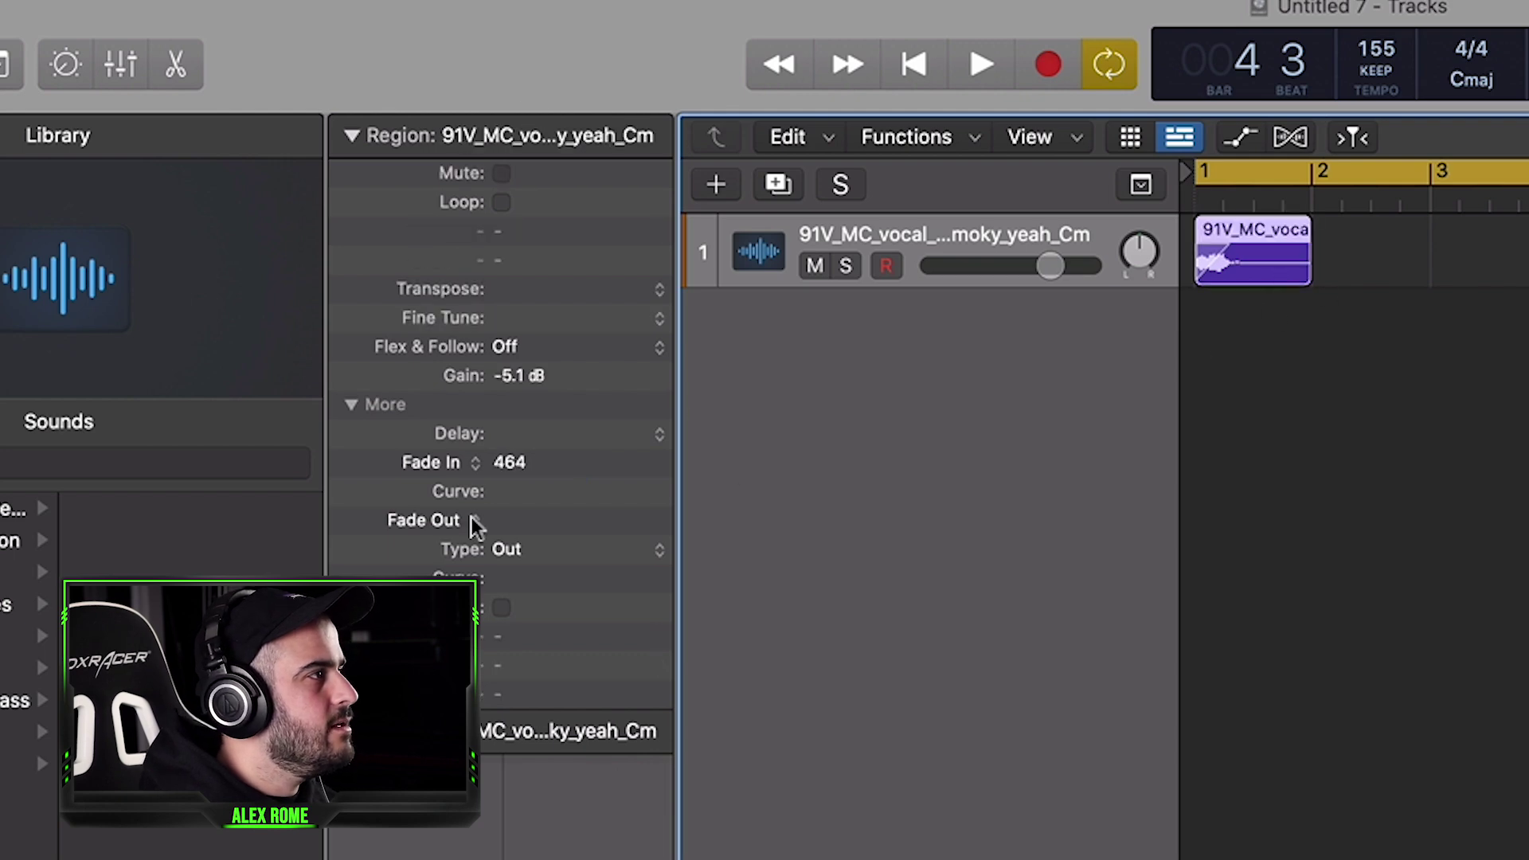
pyautogui.moveTo(515, 31); pyautogui.dragTo(516, 20)
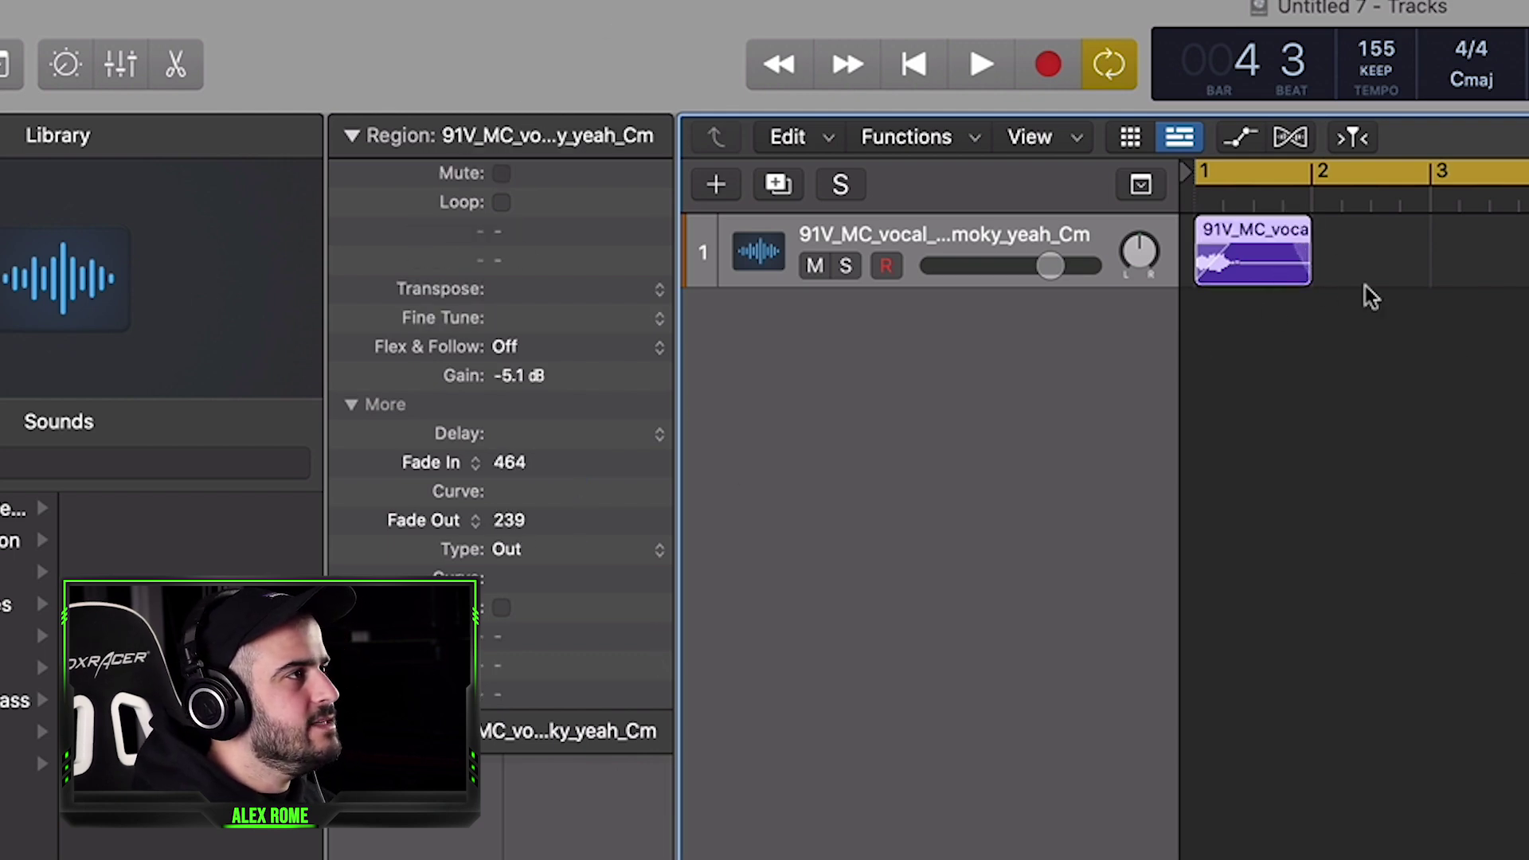
# - Copy the vocal region to bar 3 and adjust the fade-ins, shortening the second region's
pyautogui.moveTo(1226, 271); pyautogui.dragTo(1477, 265)
pyautogui.moveTo(1525, 396); pyautogui.dragTo(1267, 277)
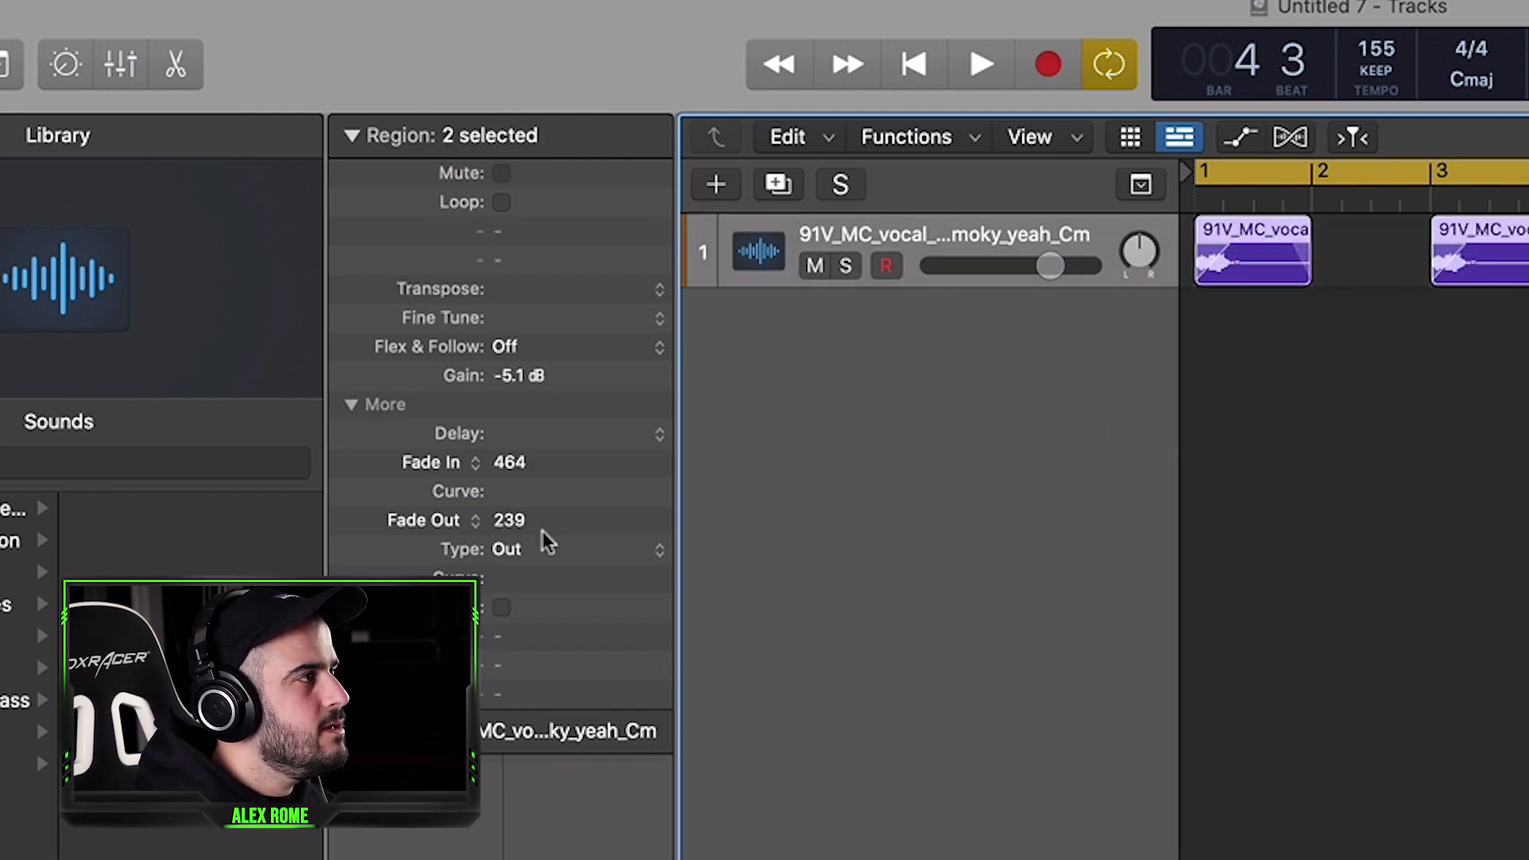
pyautogui.moveTo(541, 477)
pyautogui.mouseDown()
pyautogui.moveTo(581, 451)
pyautogui.moveTo(518, 151)
pyautogui.moveTo(552, 362)
pyautogui.moveTo(541, 462)
pyautogui.mouseUp()
pyautogui.click(1490, 301)
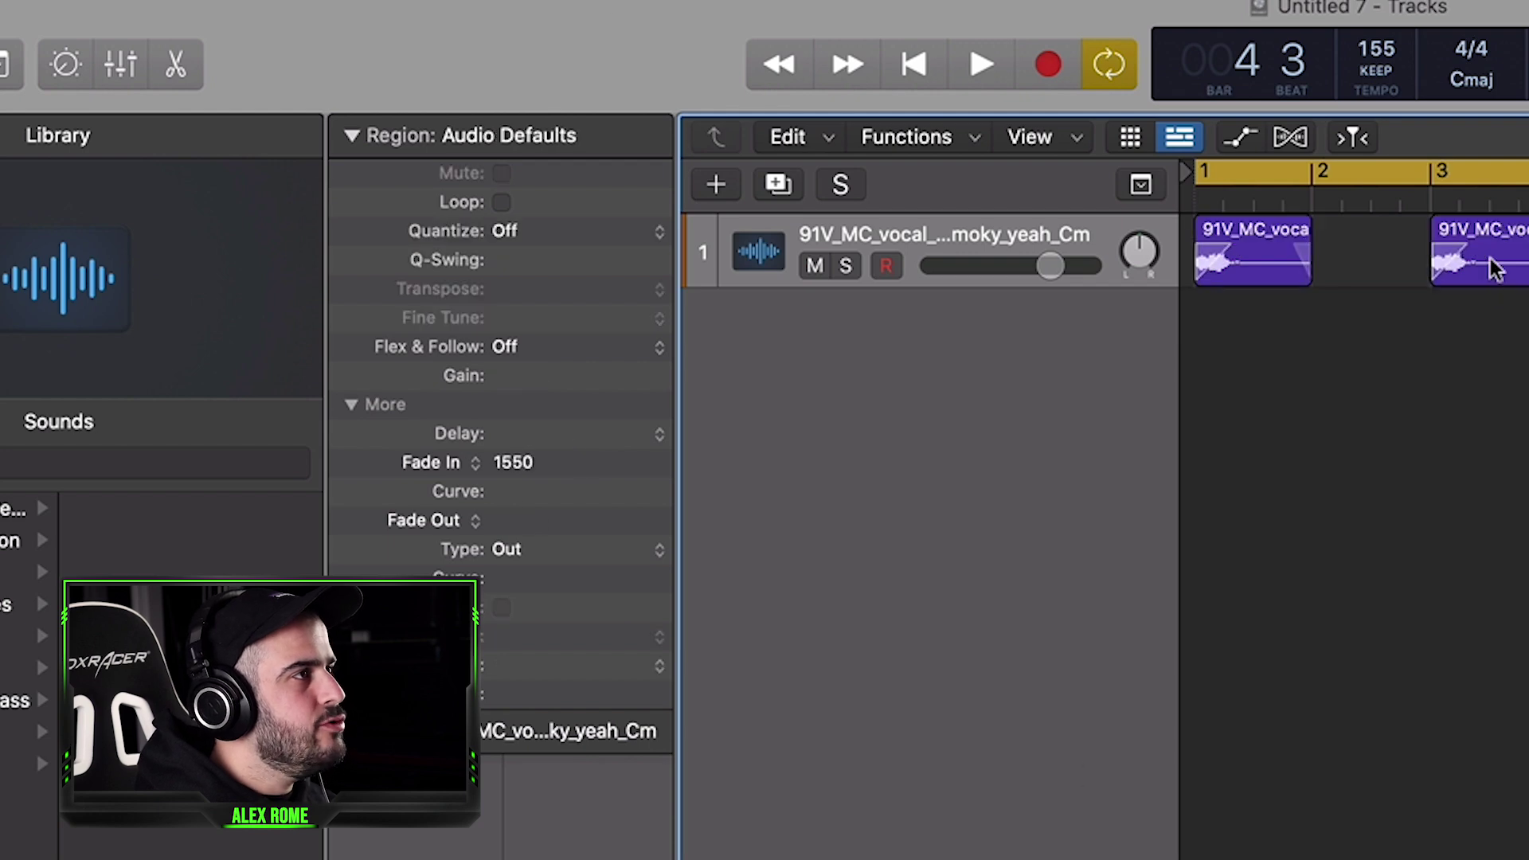
pyautogui.click(1492, 264)
pyautogui.moveTo(546, 470); pyautogui.dragTo(546, 558)
# - Select both vocal regions and reverse them
pyautogui.click(1528, 289)
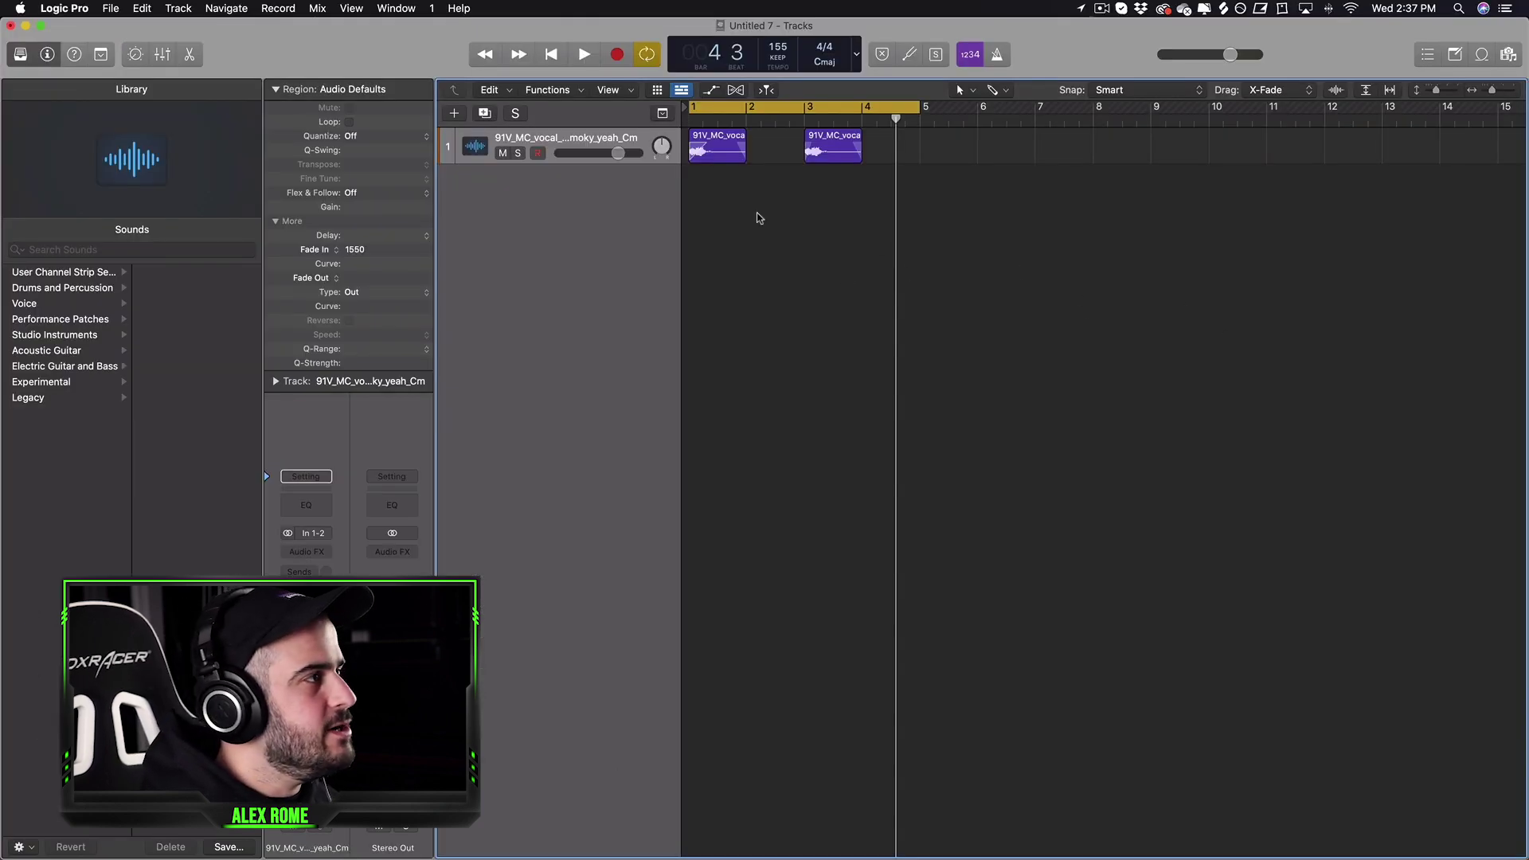
pyautogui.moveTo(932, 195); pyautogui.dragTo(699, 131)
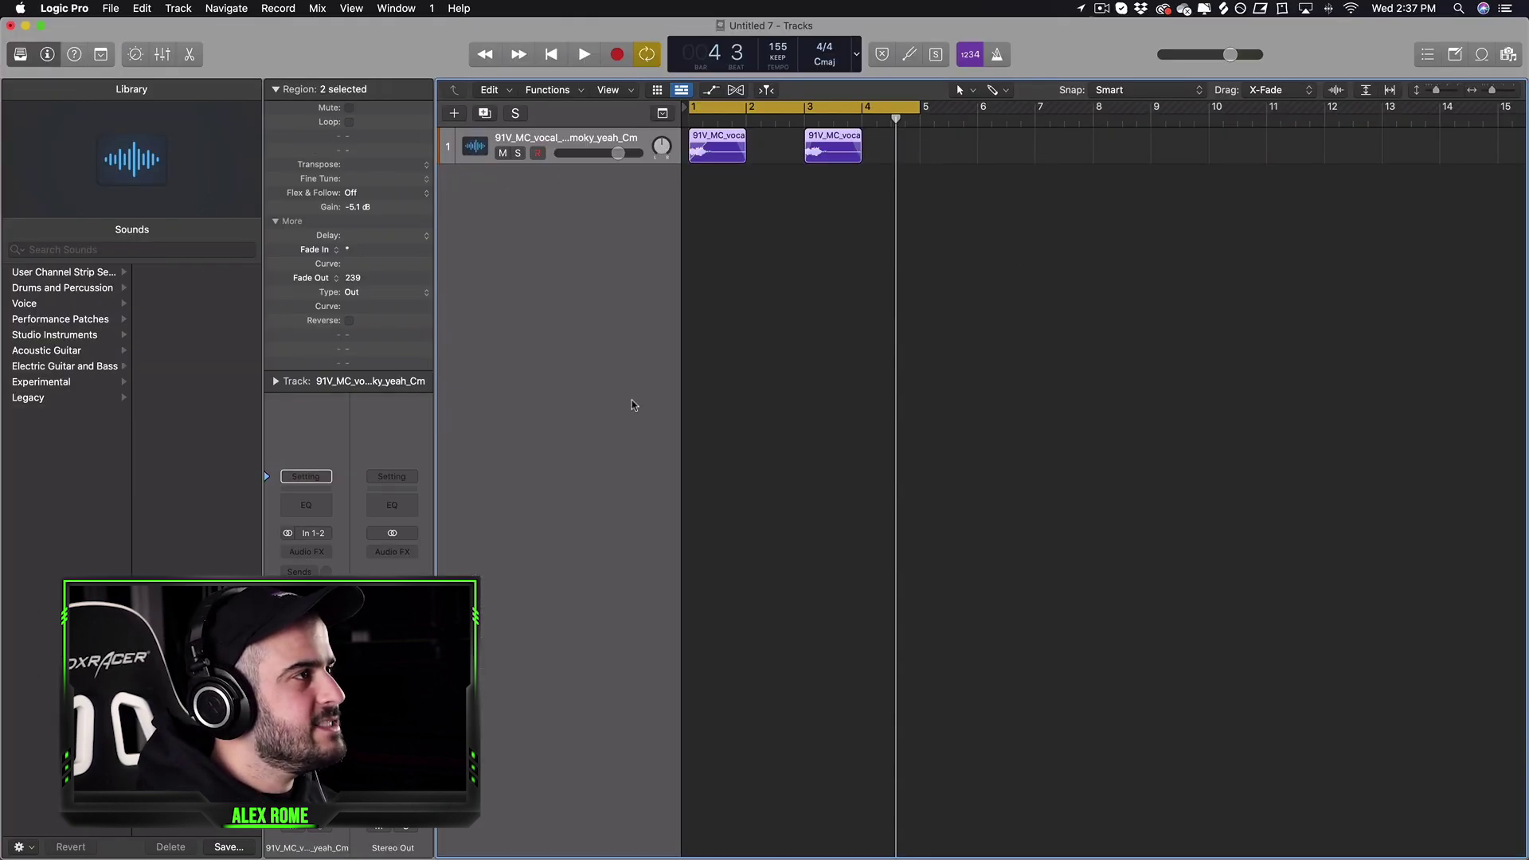
pyautogui.click(349, 321)
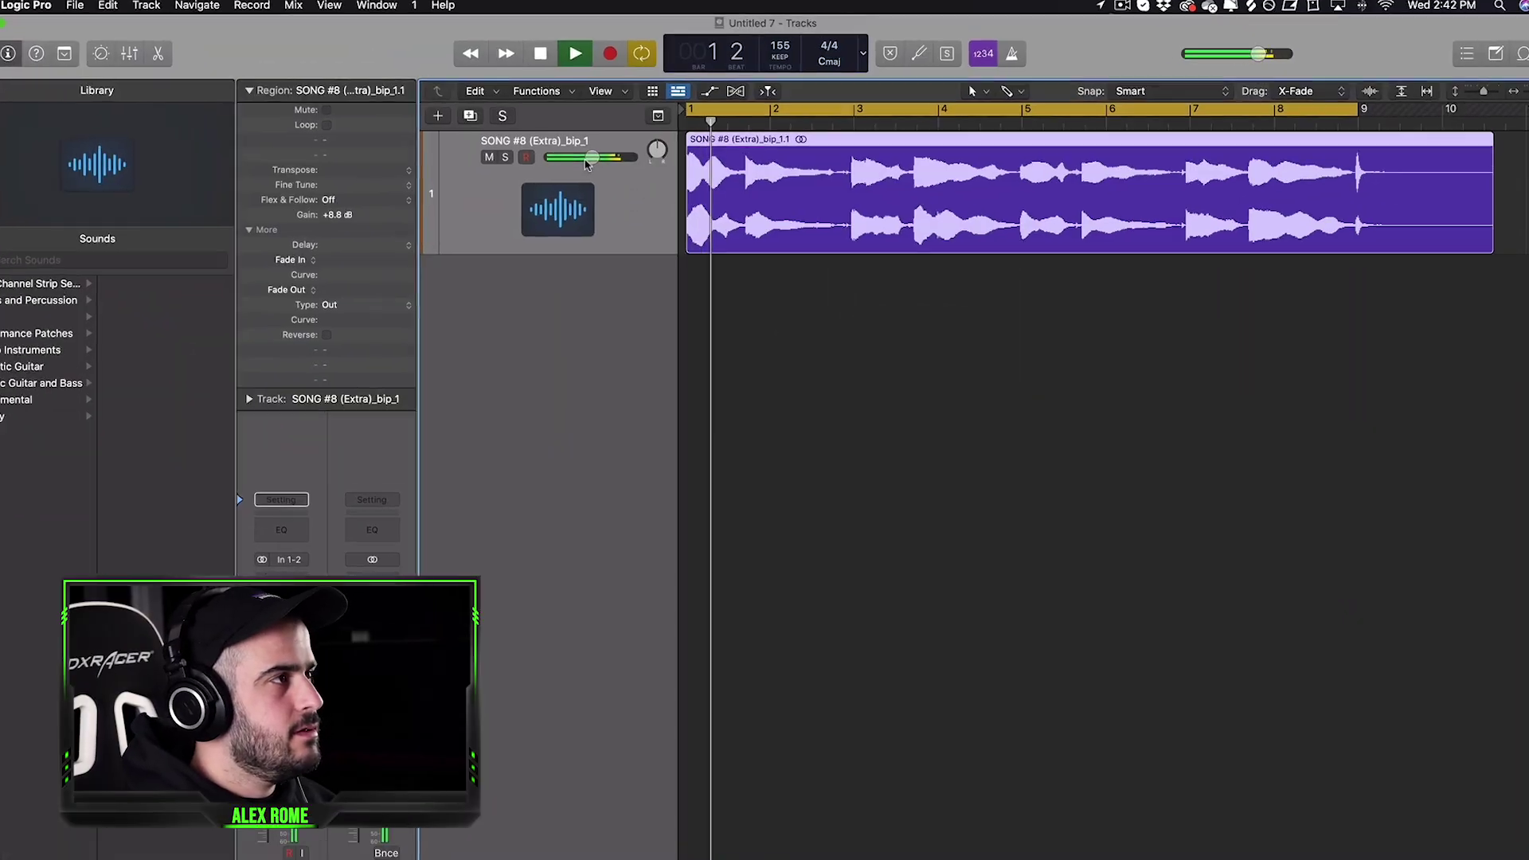
# - Lower the SONG #8 track volume slightly, audition bar 3 zoomed in, then zoom back out
pyautogui.moveTo(593, 157); pyautogui.dragTo(583, 155)
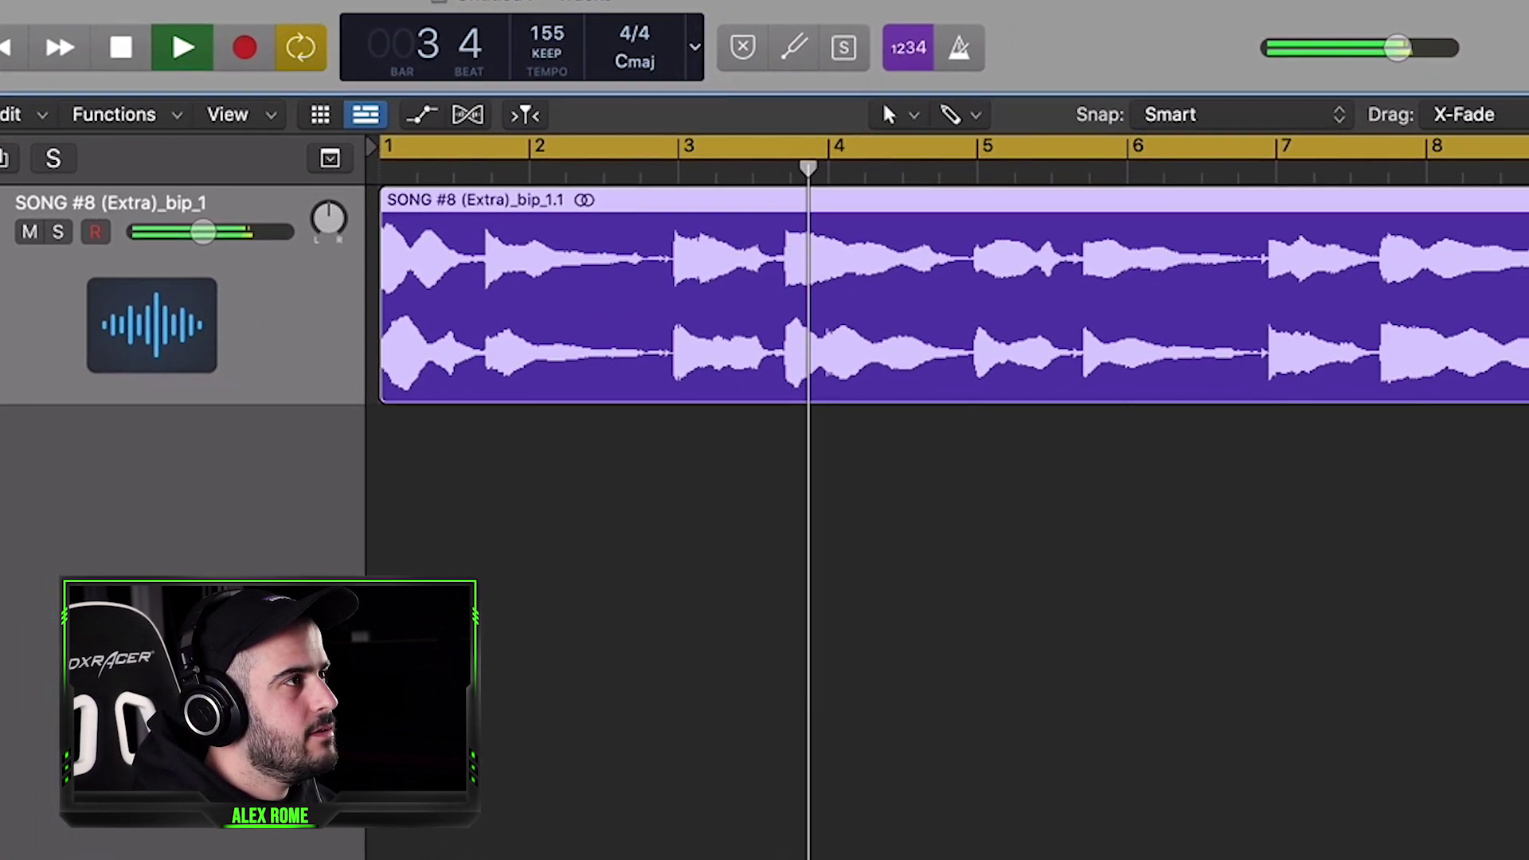
pyautogui.press('space')
pyautogui.press('super+Right')
pyautogui.press('super+Right')
pyautogui.press('super+Right')
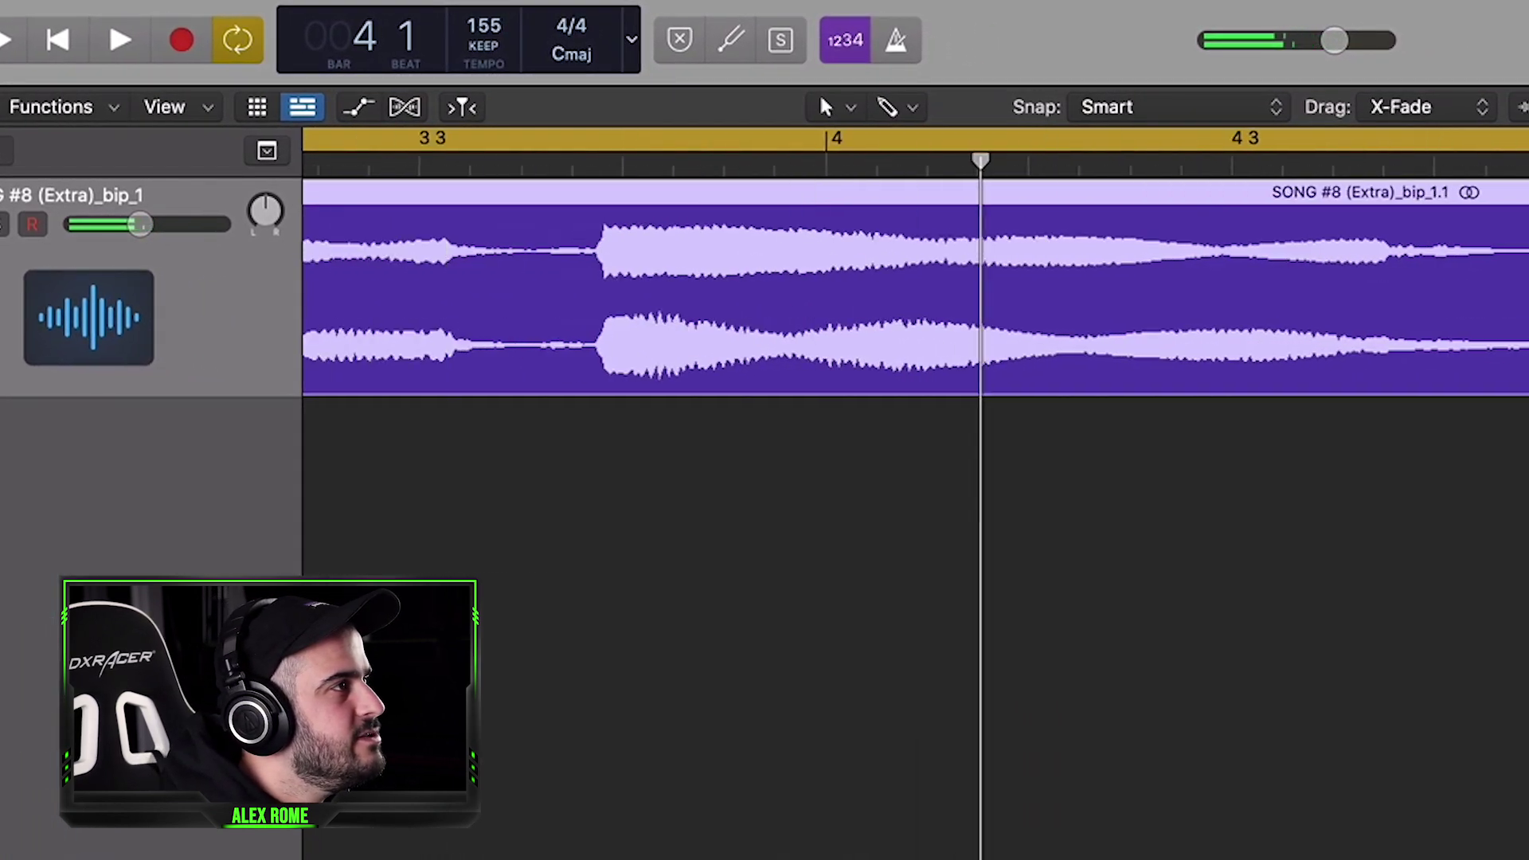
pyautogui.hscroll(-5, 916, 287)
pyautogui.click(912, 291)
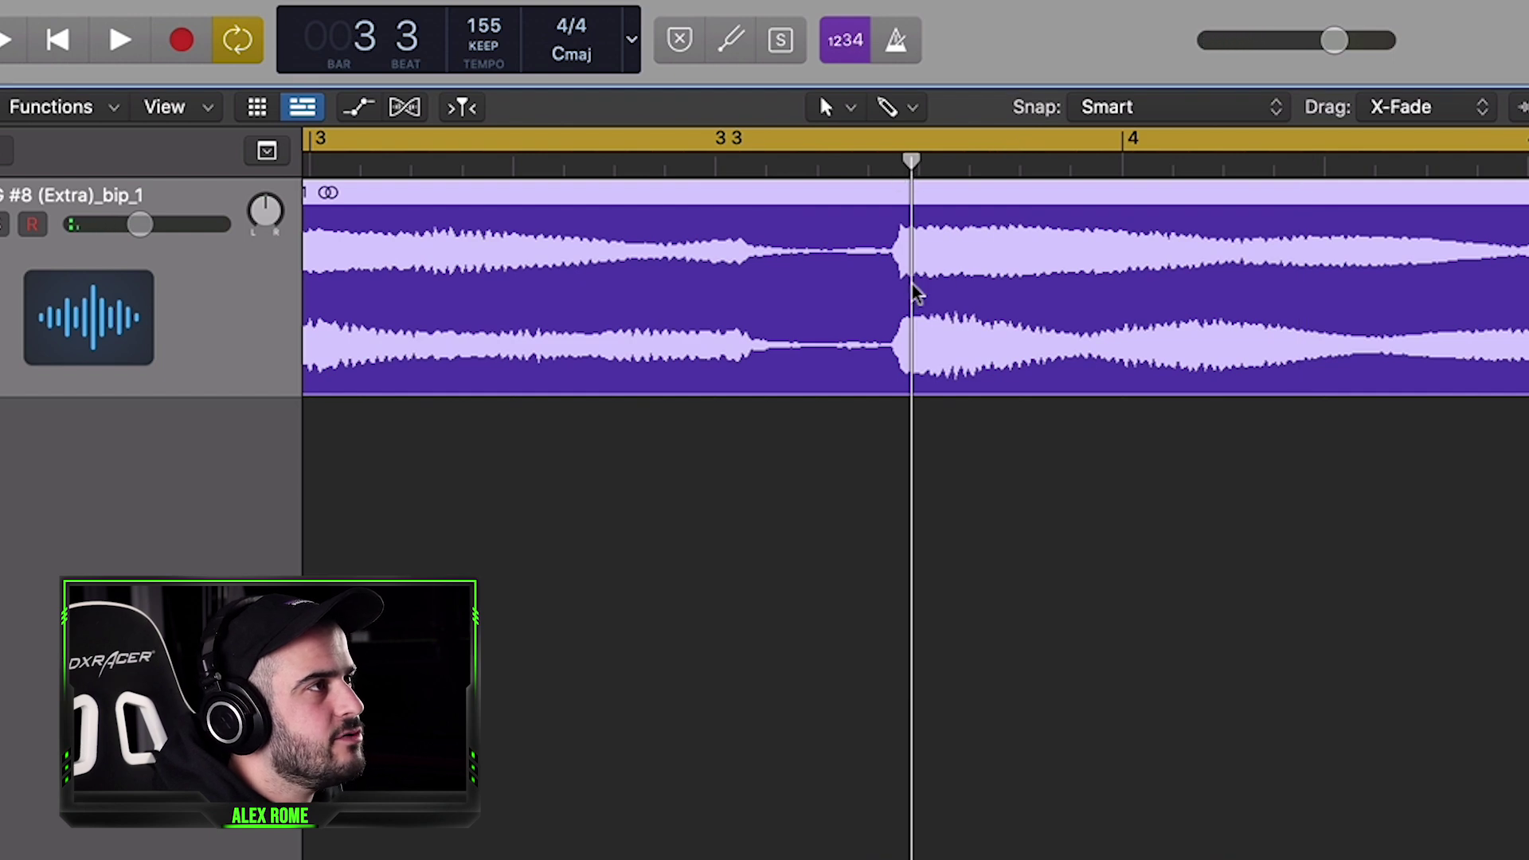
pyautogui.hscroll(-6, 904, 251)
pyautogui.click(888, 164)
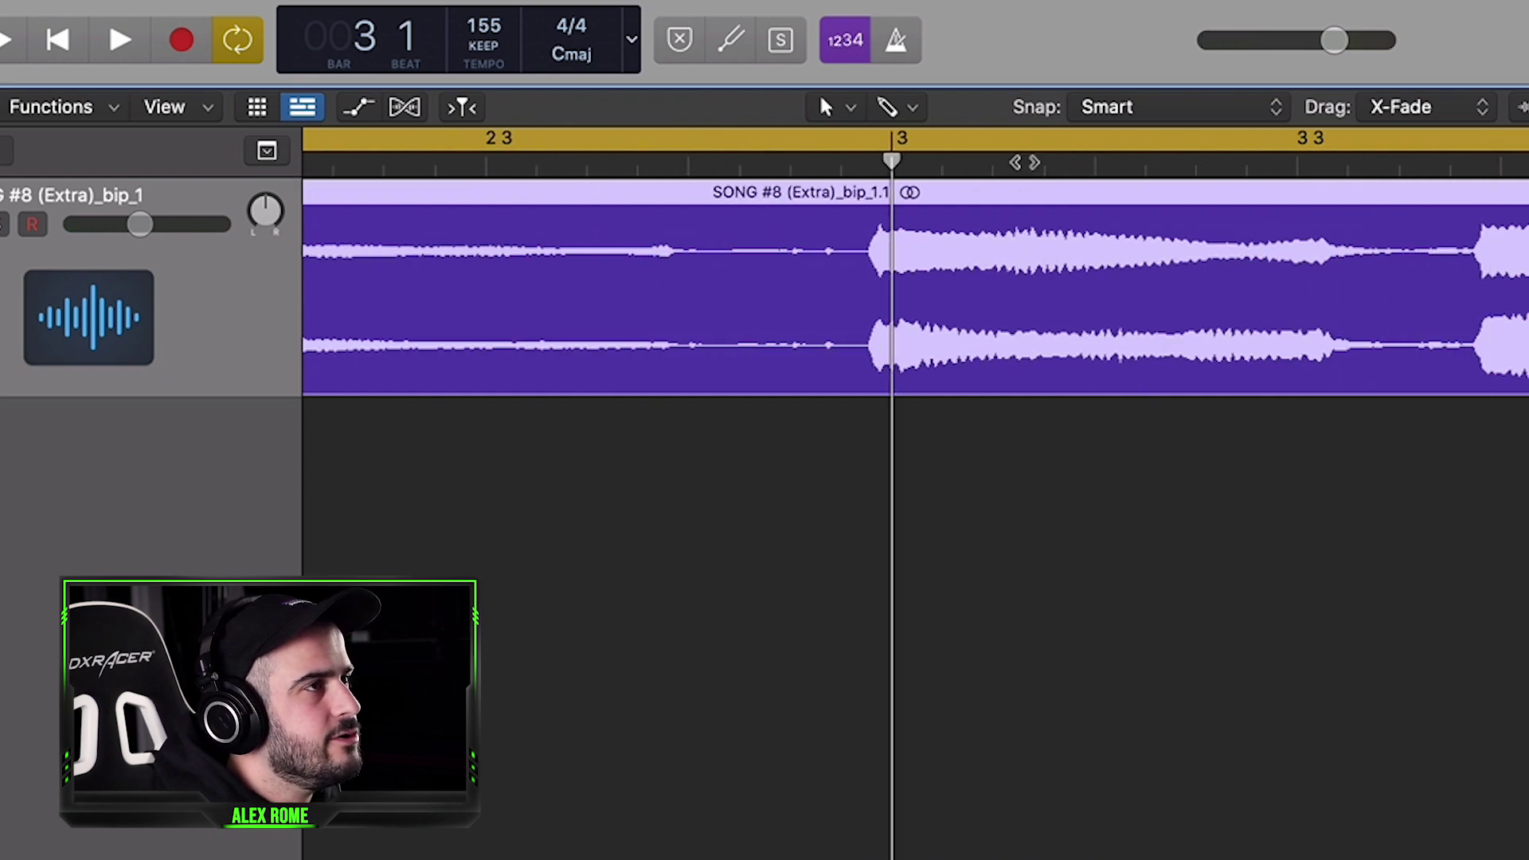
pyautogui.press('super+Left')
pyautogui.press('super+Left')
pyautogui.press('super+Left')
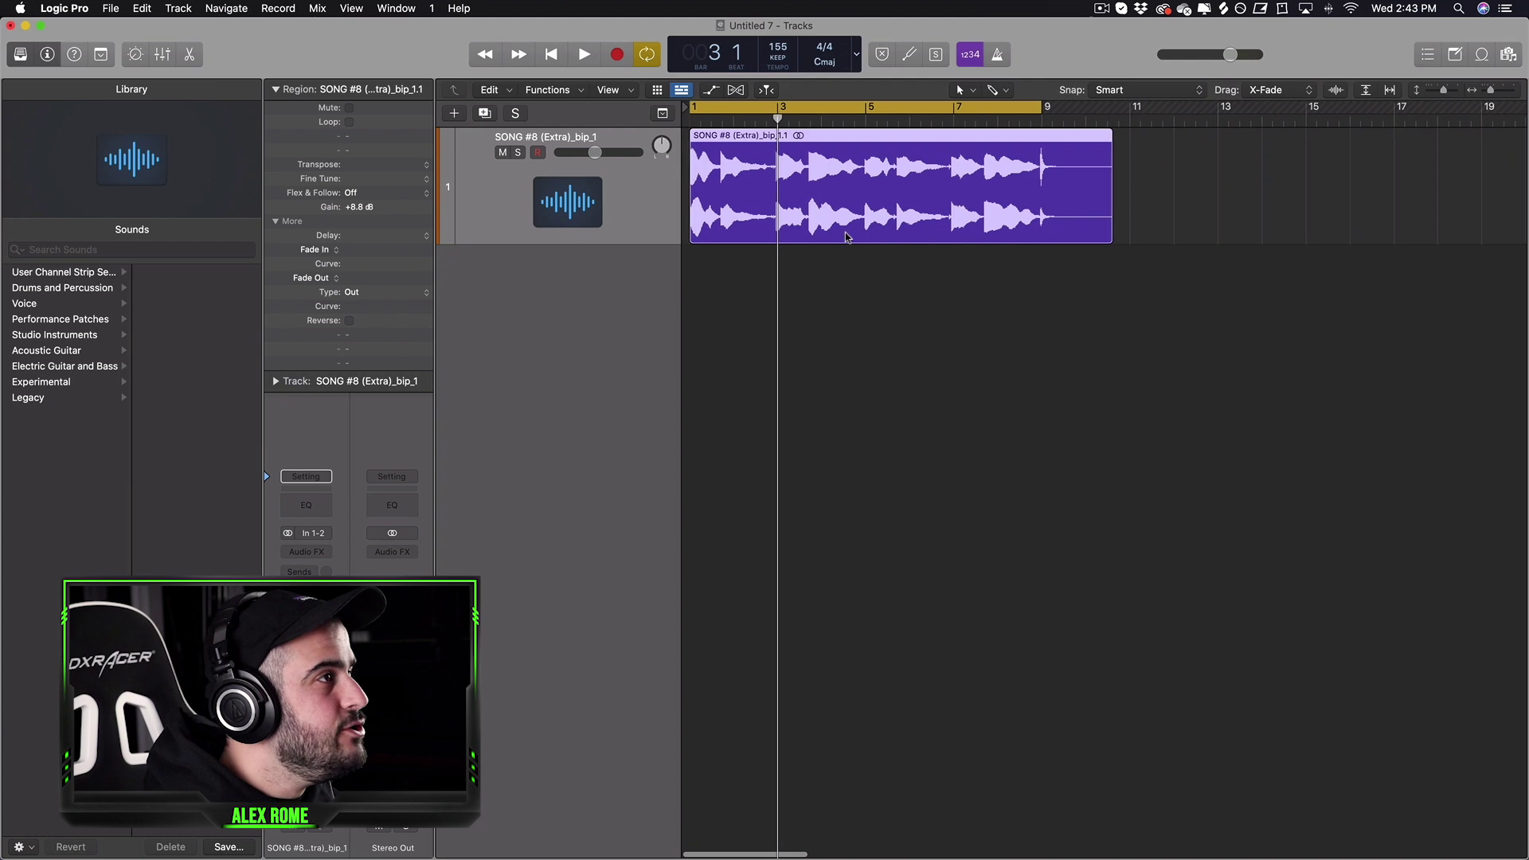
pyautogui.click(813, 318)
pyautogui.click(796, 191)
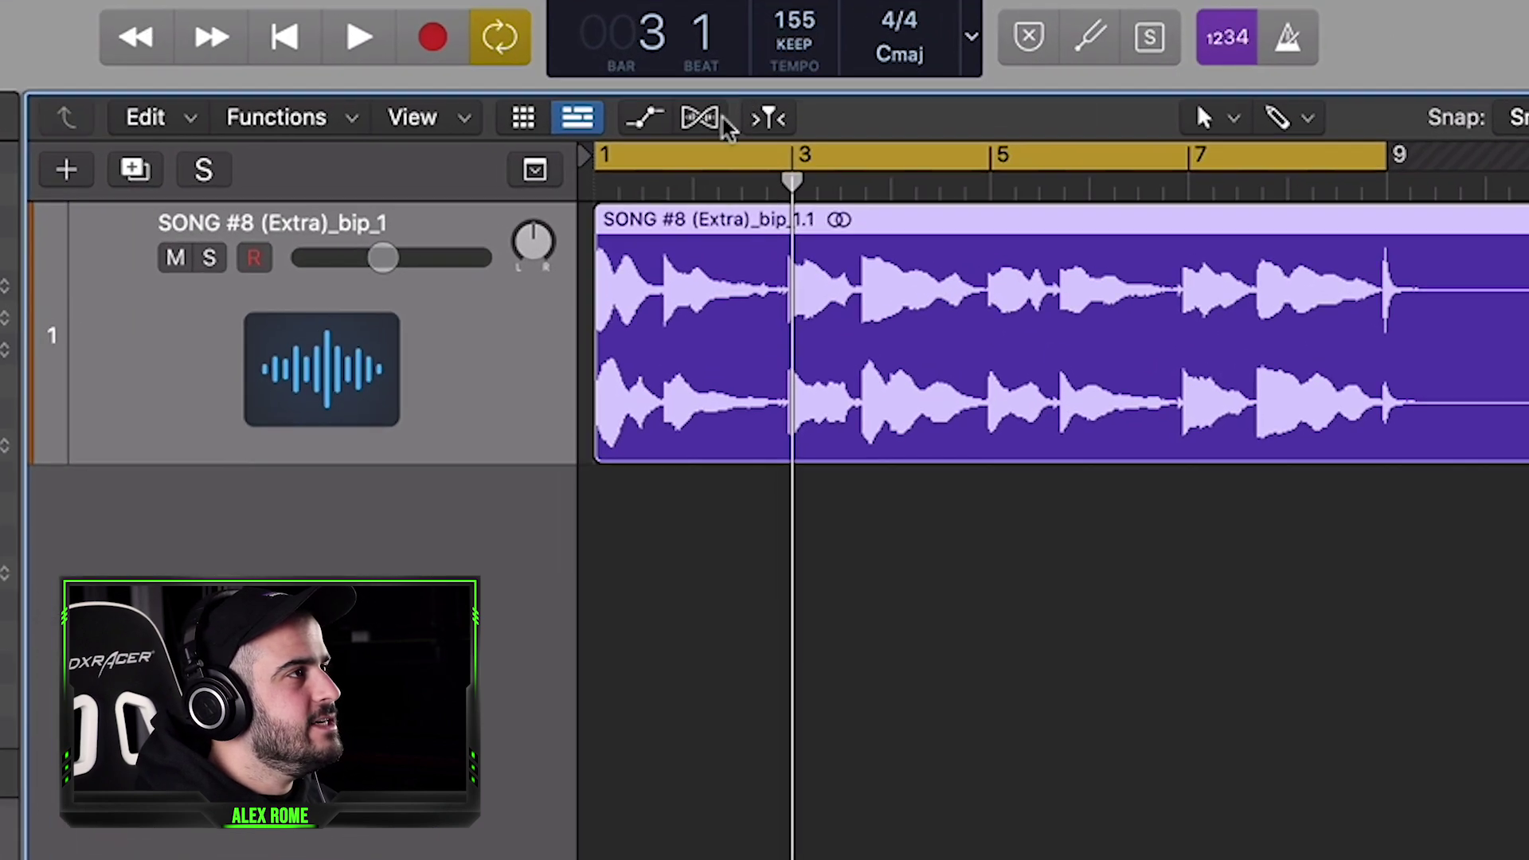
# - Turn on flex time and quantize the SONG #8 region to 1/8 notes
pyautogui.click(700, 118)
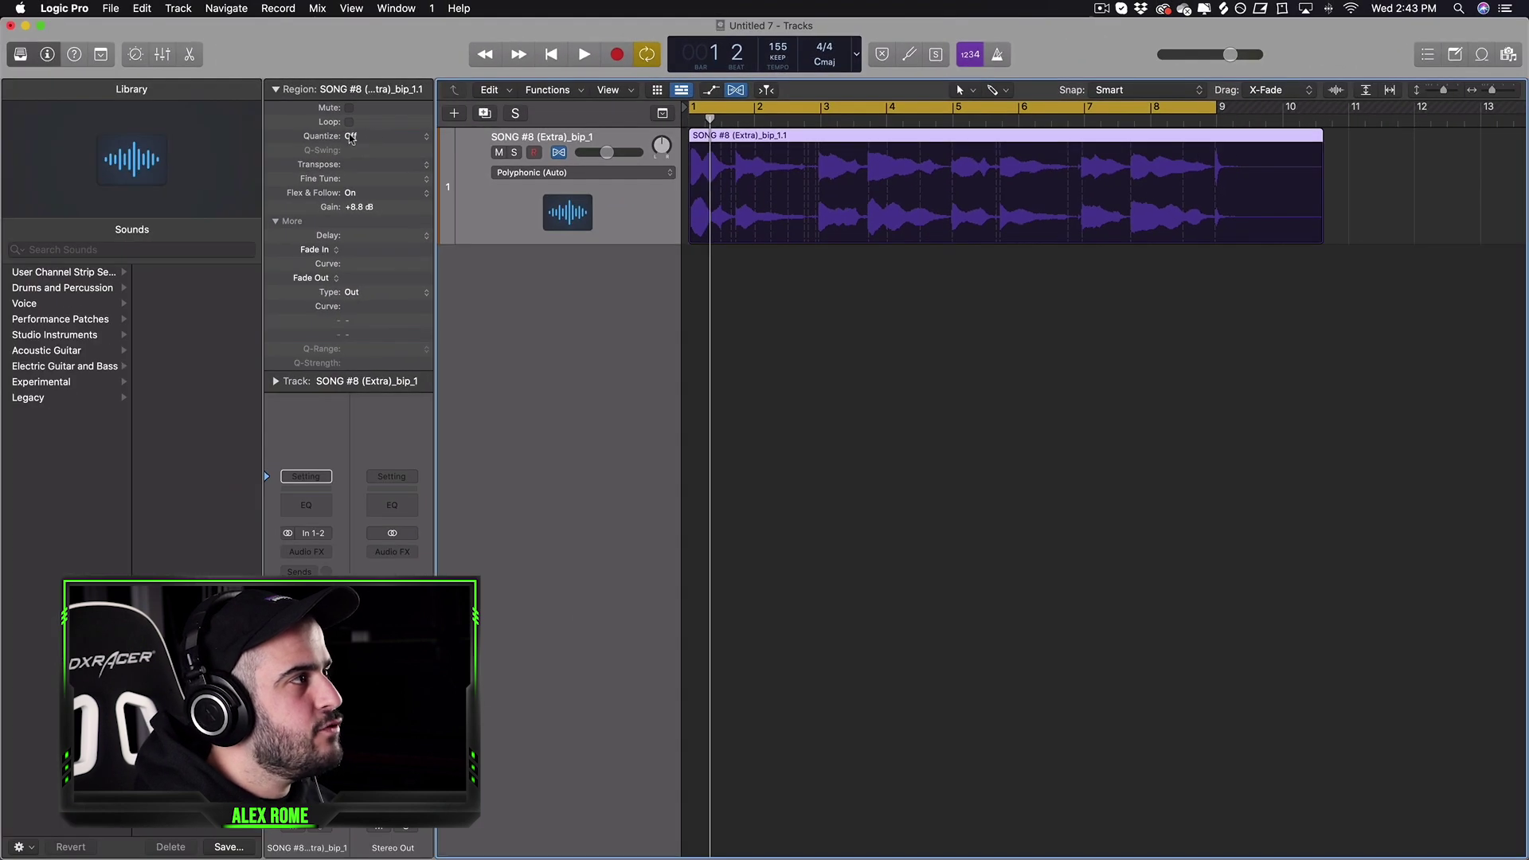
pyautogui.click(350, 137)
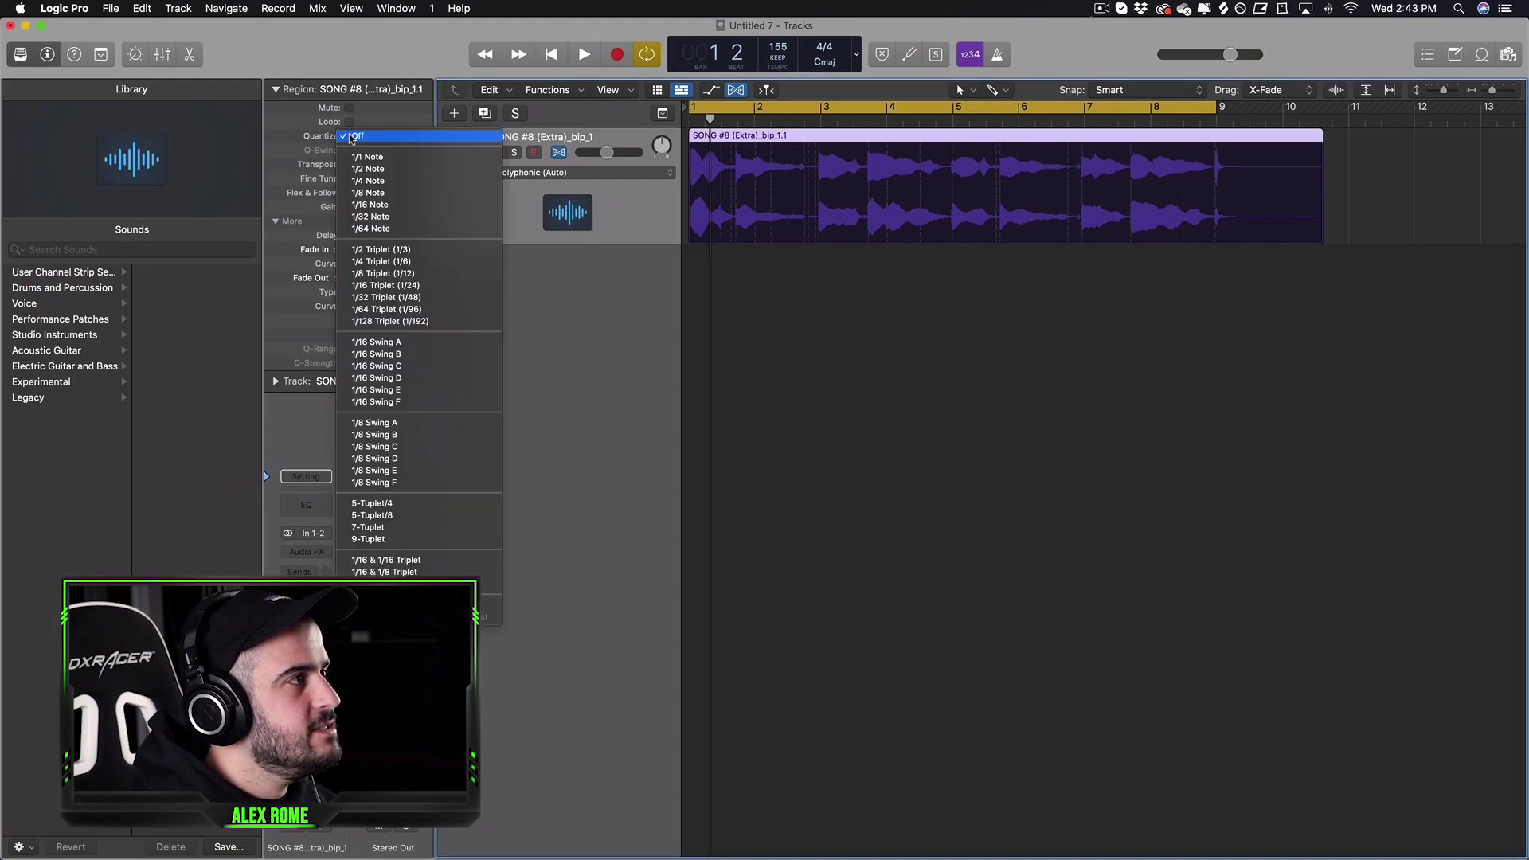
pyautogui.click(372, 193)
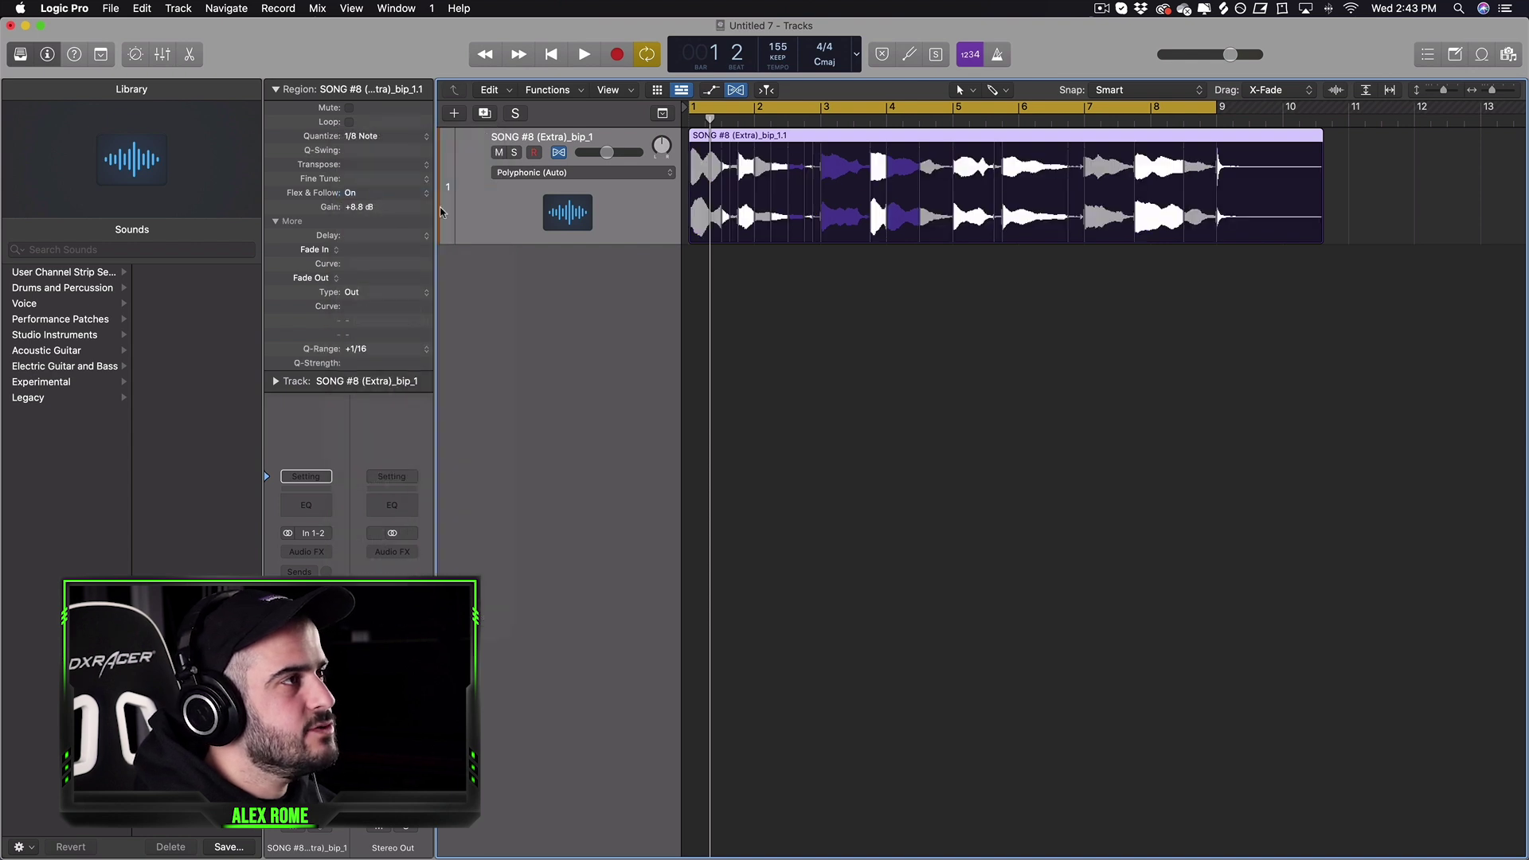
# - Zoom into bars 1–3 to check the quantized notes, then zoom out to bars 2–15
pyautogui.moveTo(1493, 92); pyautogui.dragTo(1497, 93)
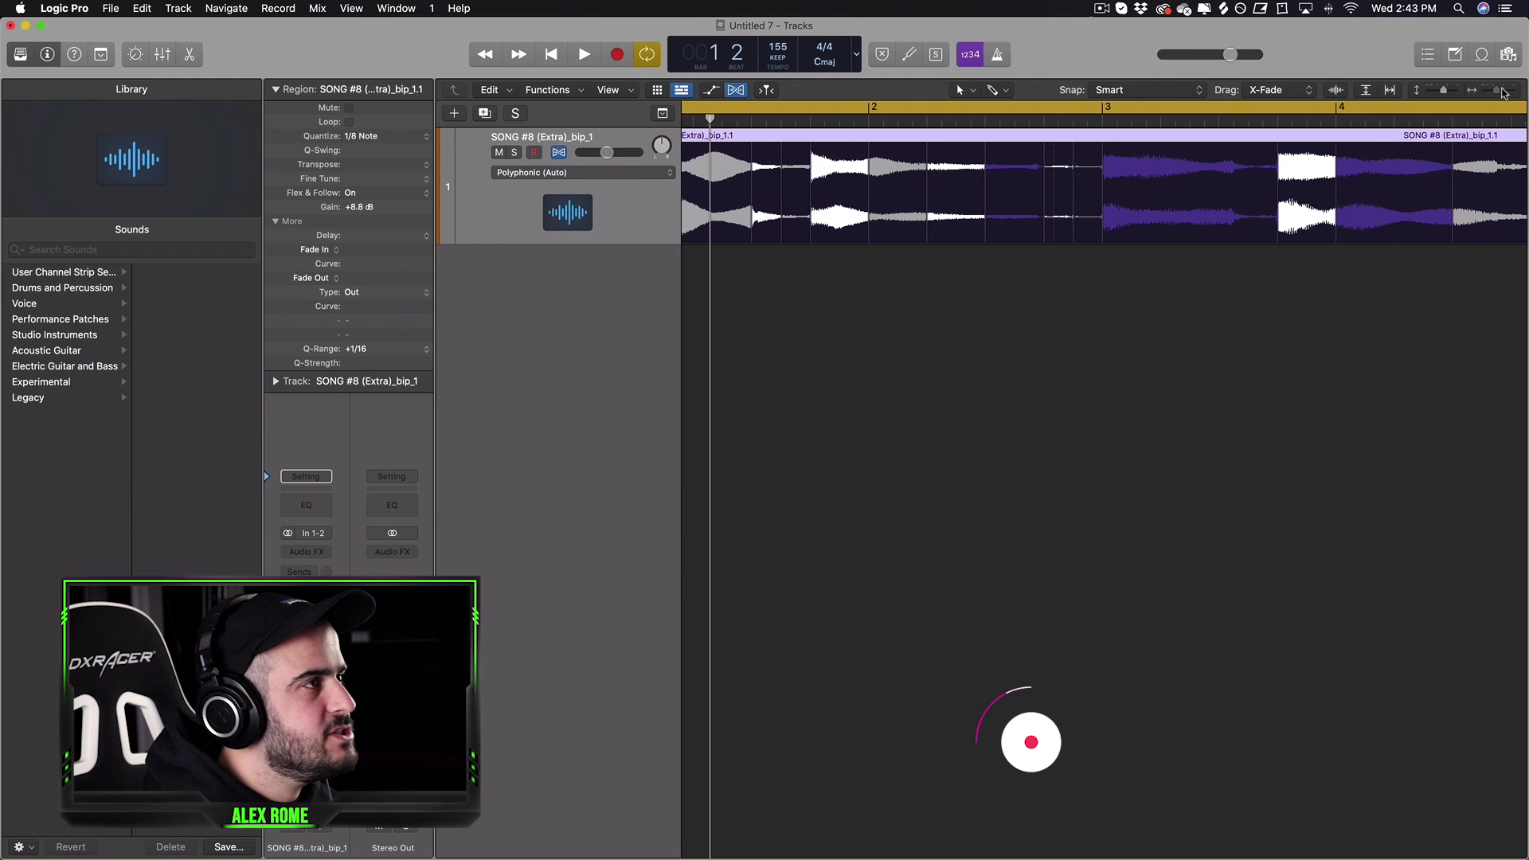
pyautogui.hscroll(1, 909, 139)
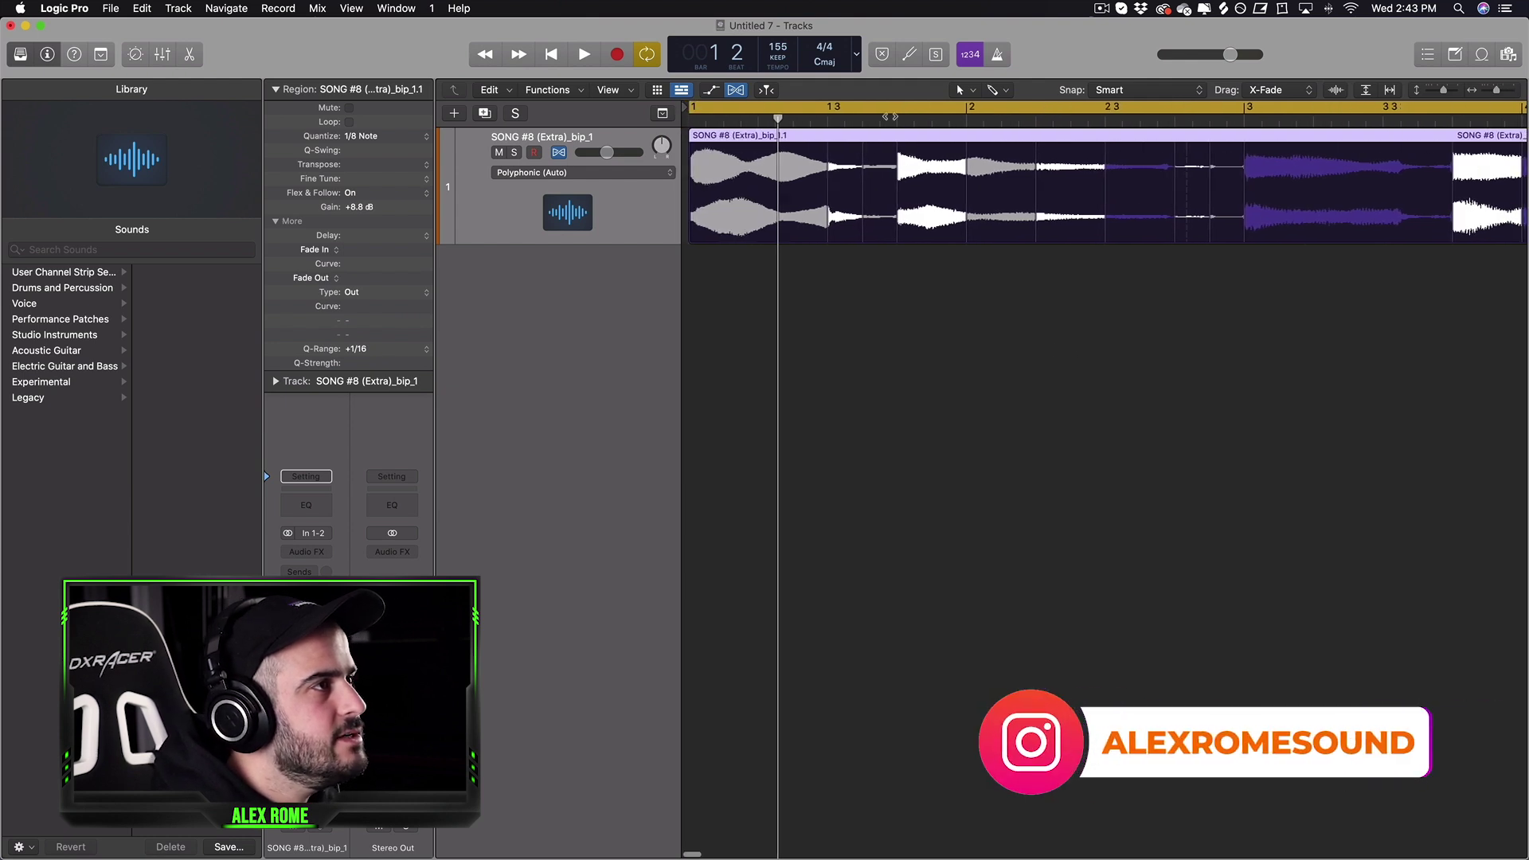
pyautogui.click(894, 122)
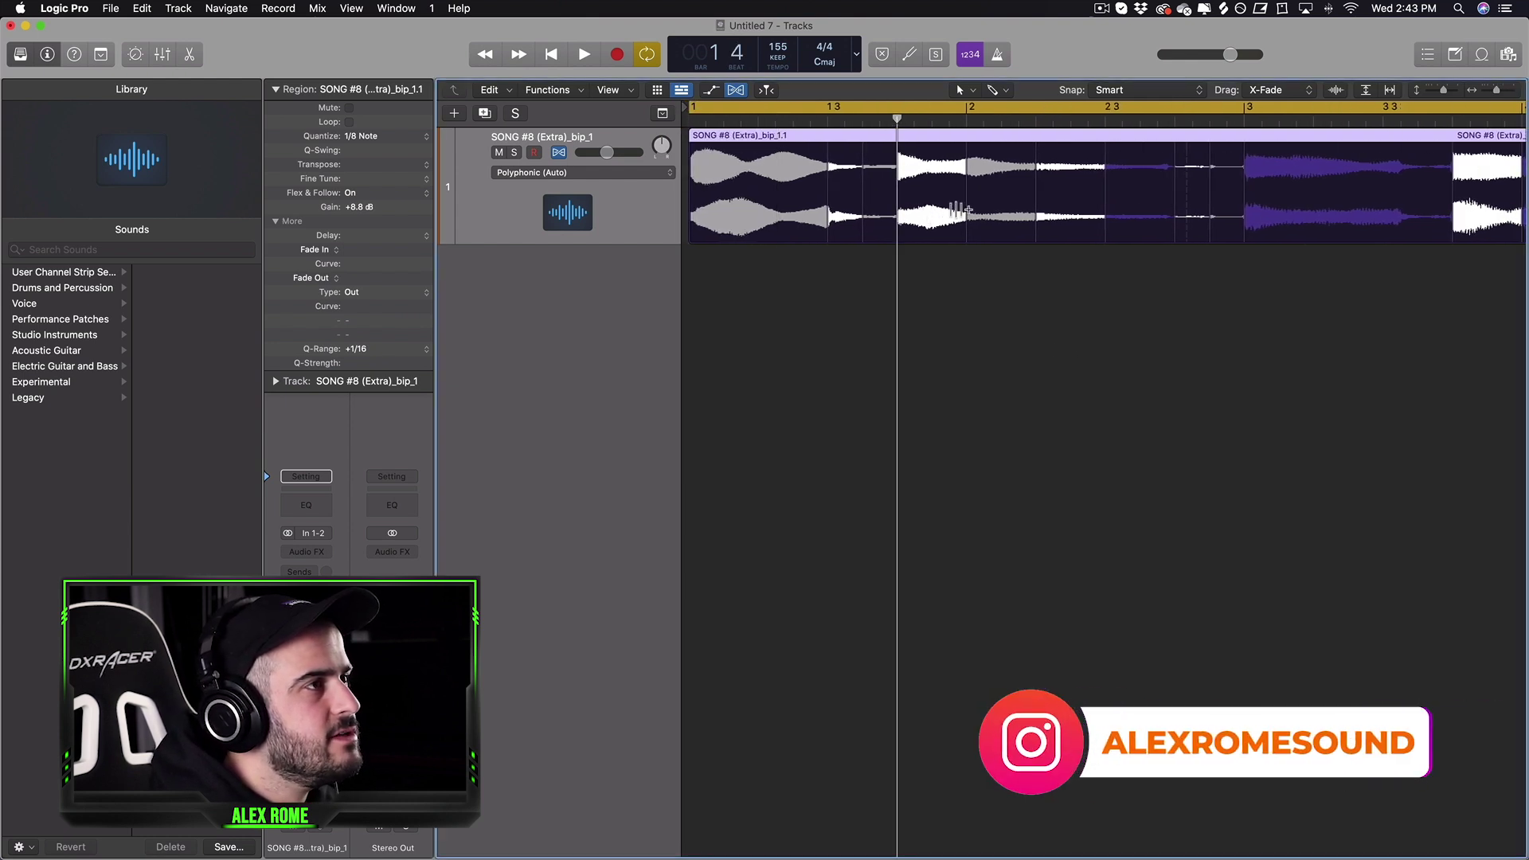
pyautogui.hscroll(10, 1250, 214)
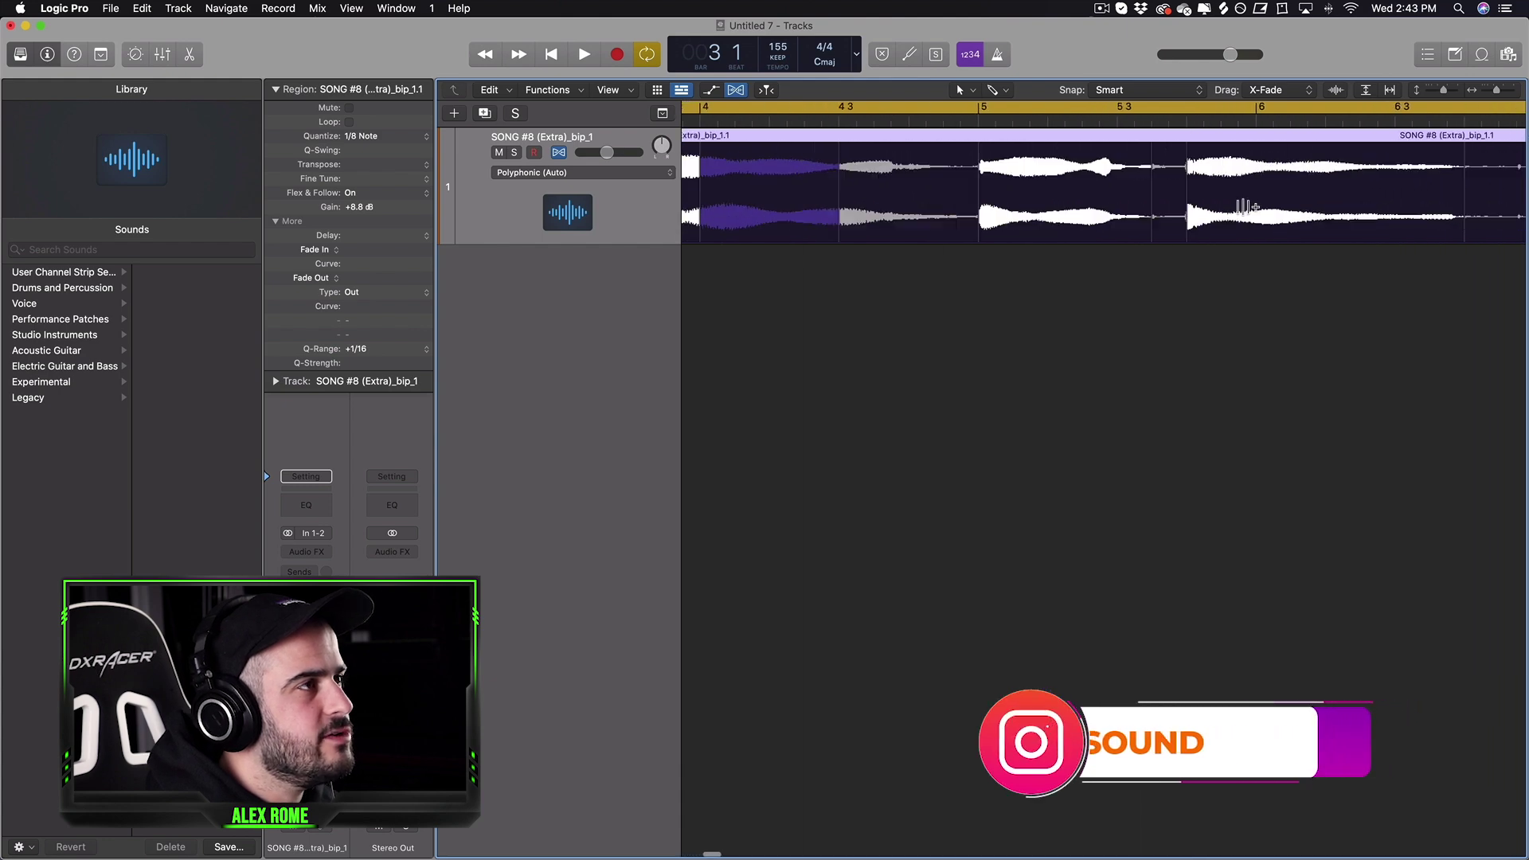
pyautogui.click(903, 121)
pyautogui.hscroll(-1, 1274, 168)
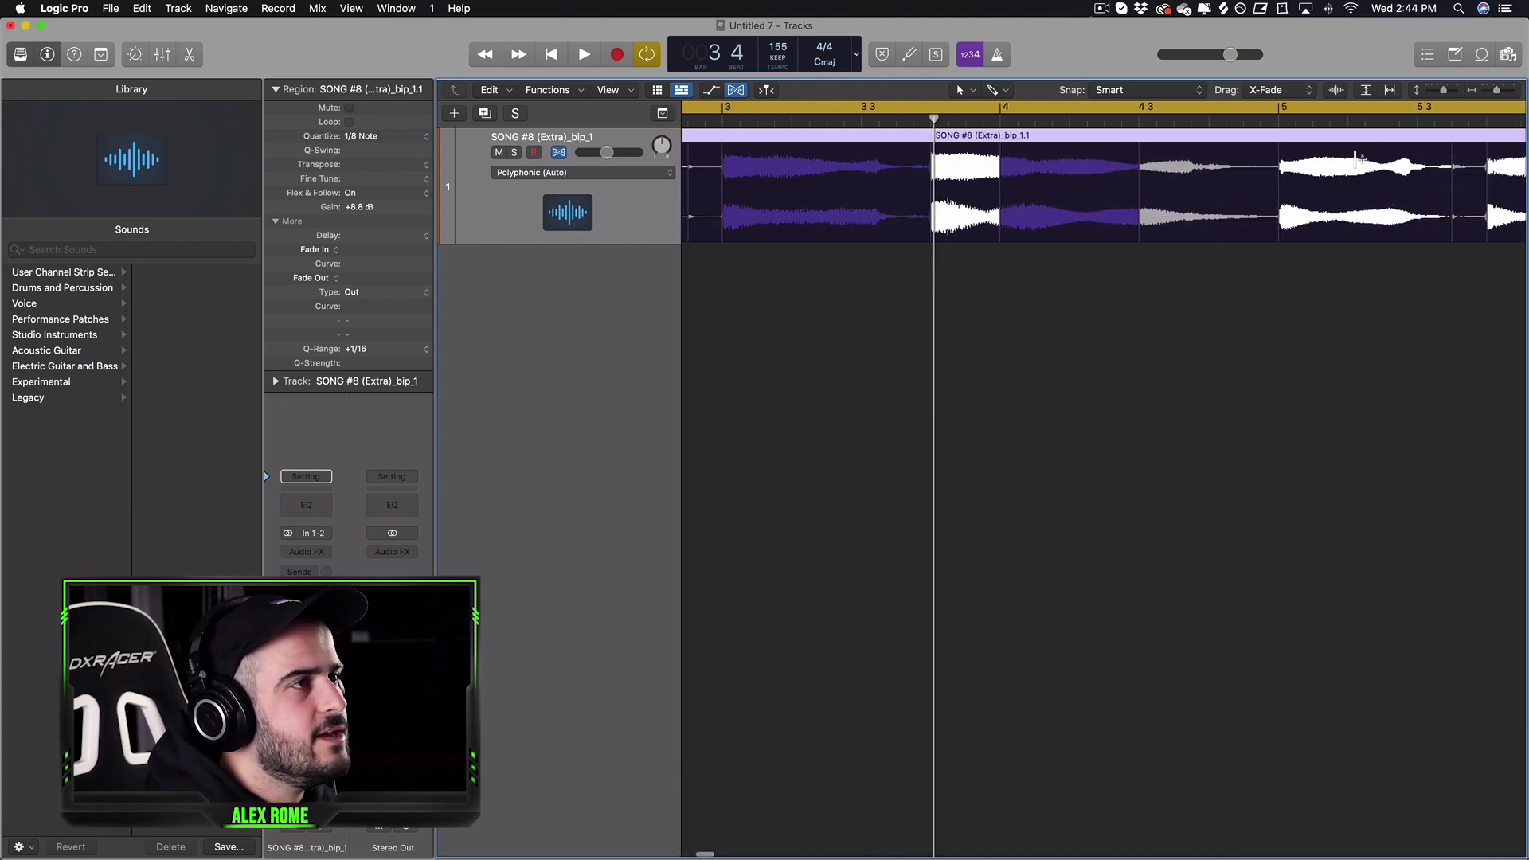
pyautogui.hscroll(1, 1354, 143)
pyautogui.moveTo(1498, 93); pyautogui.dragTo(1491, 94)
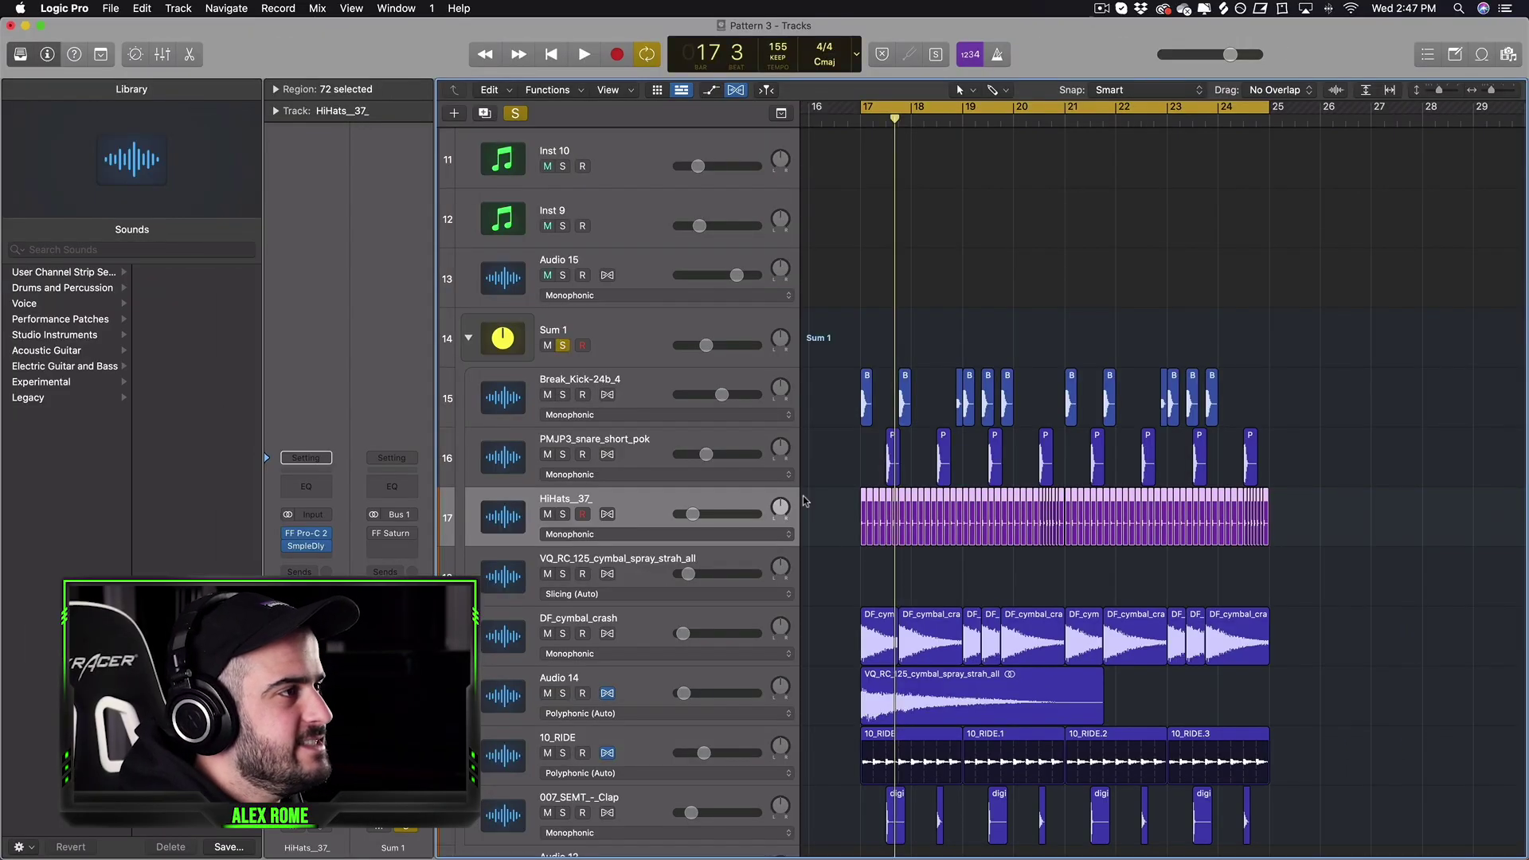
# - Solo the PMJP3_snare_short_pok track and loop the section from 17.3 to 19
pyautogui.press('space')
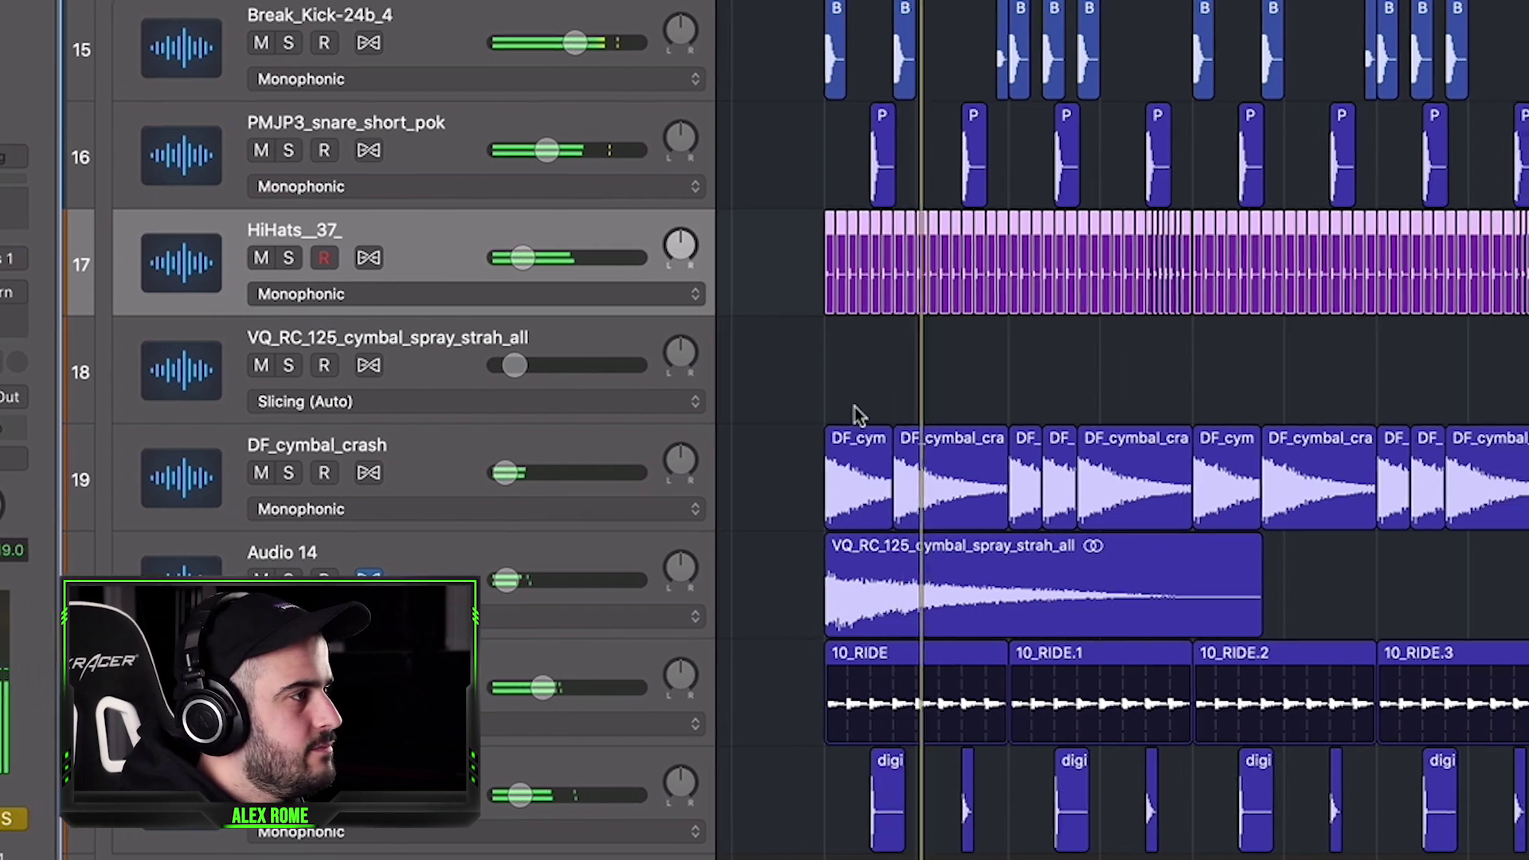
pyautogui.click(415, 150)
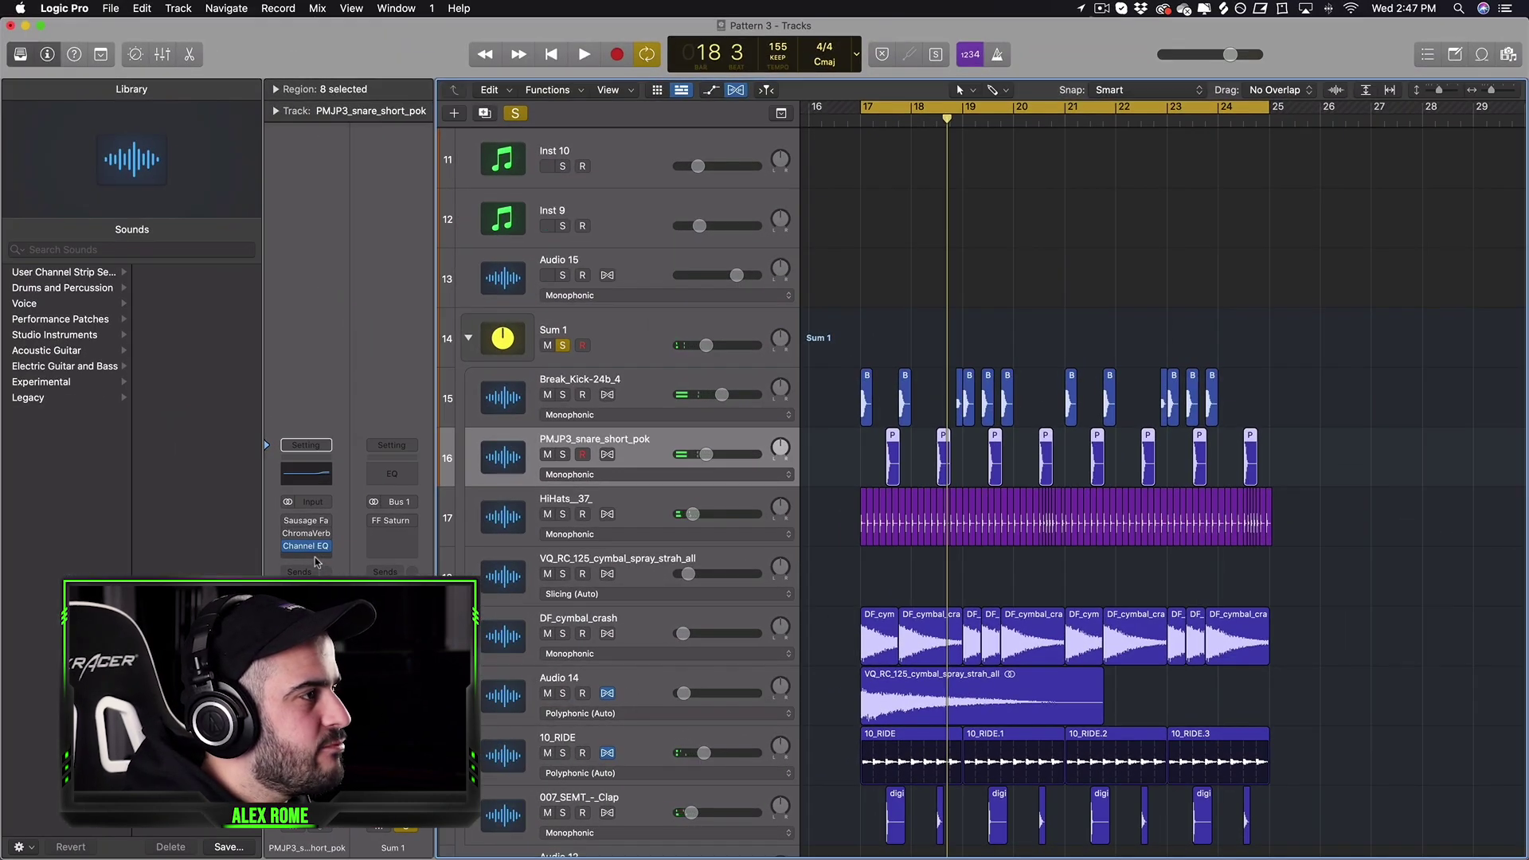
pyautogui.press('s')
pyautogui.moveTo(961, 110); pyautogui.dragTo(882, 110)
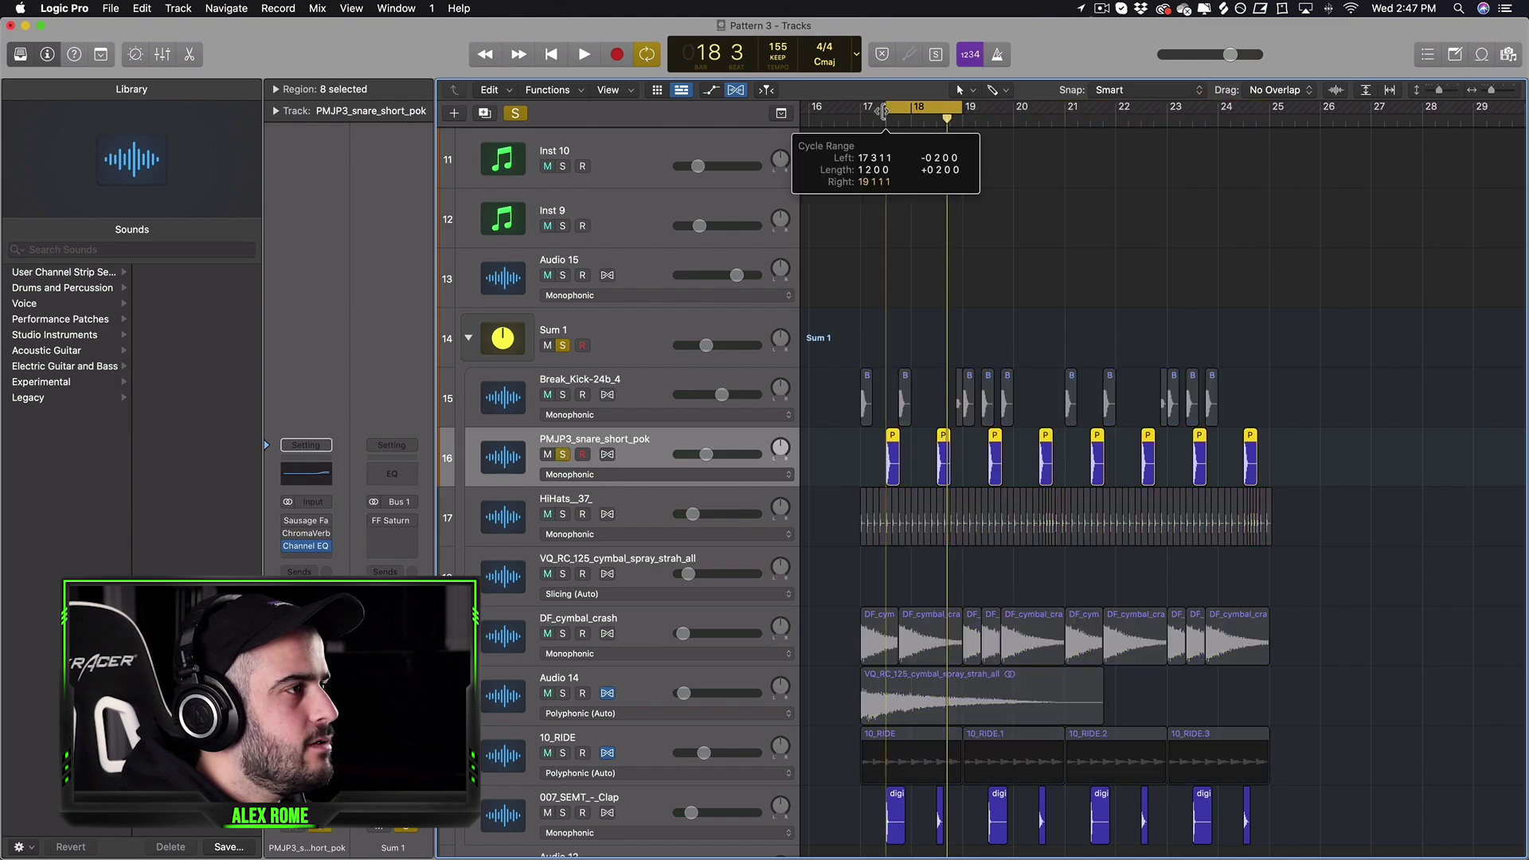
pyautogui.press('space')
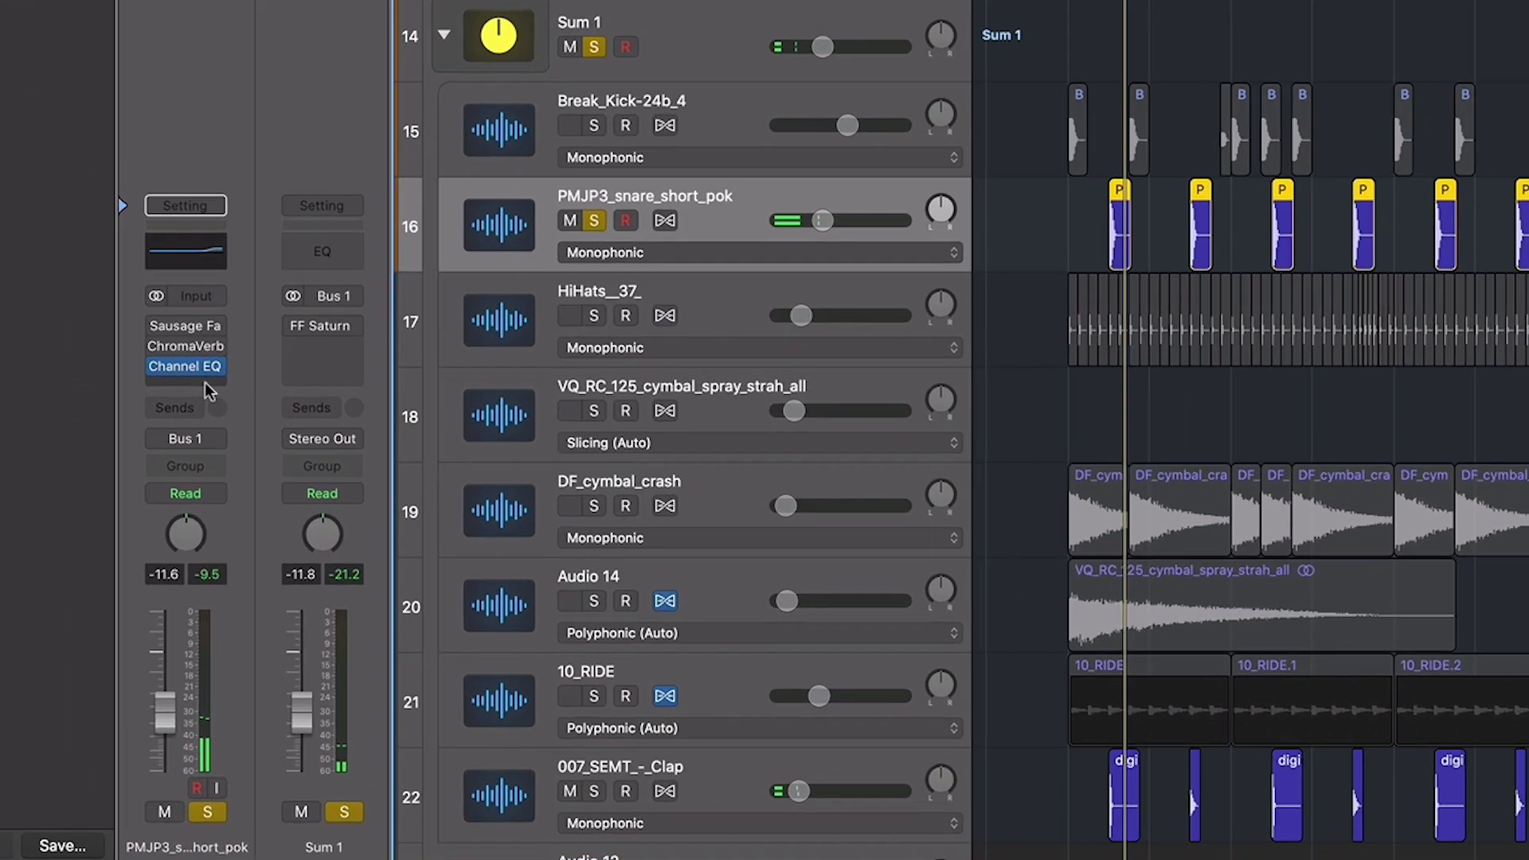
# - Send the snare to Bus 13, creating the Aux 5 return
pyautogui.click(306, 558)
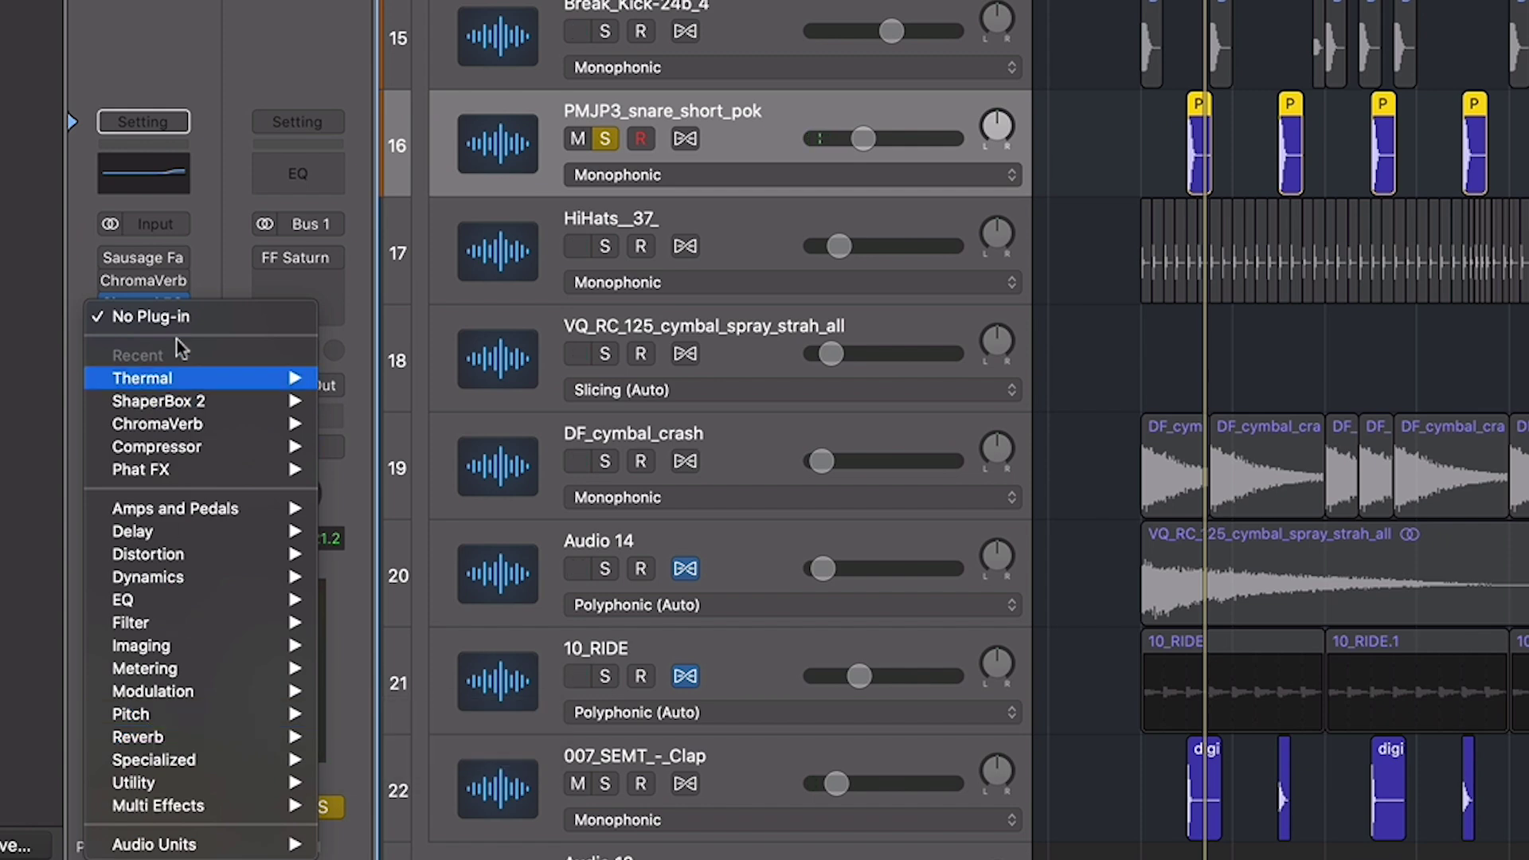
pyautogui.click(205, 16)
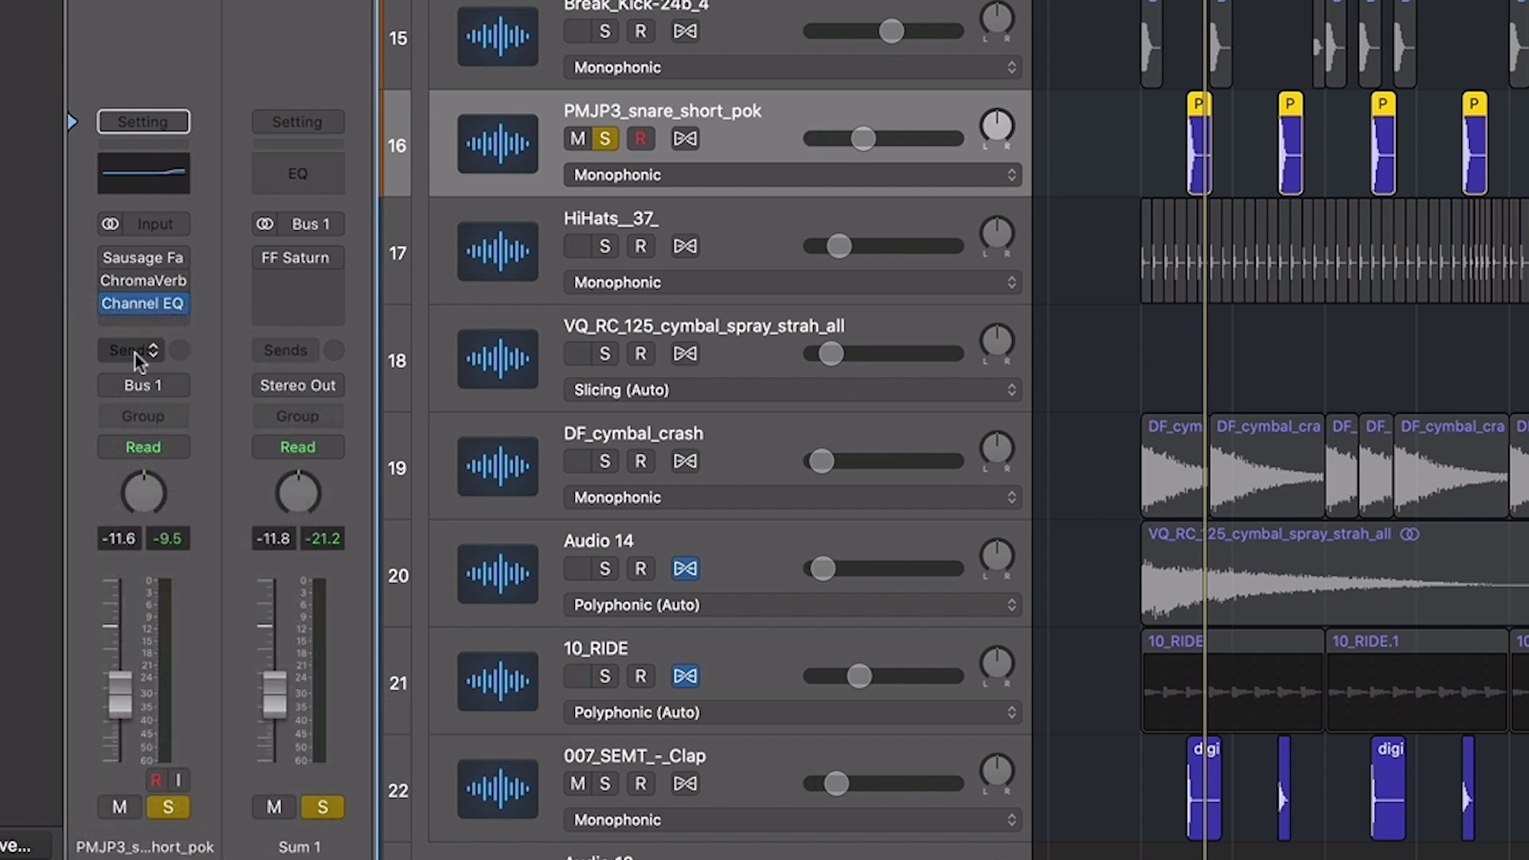
pyautogui.click(135, 352)
pyautogui.moveTo(136, 384)
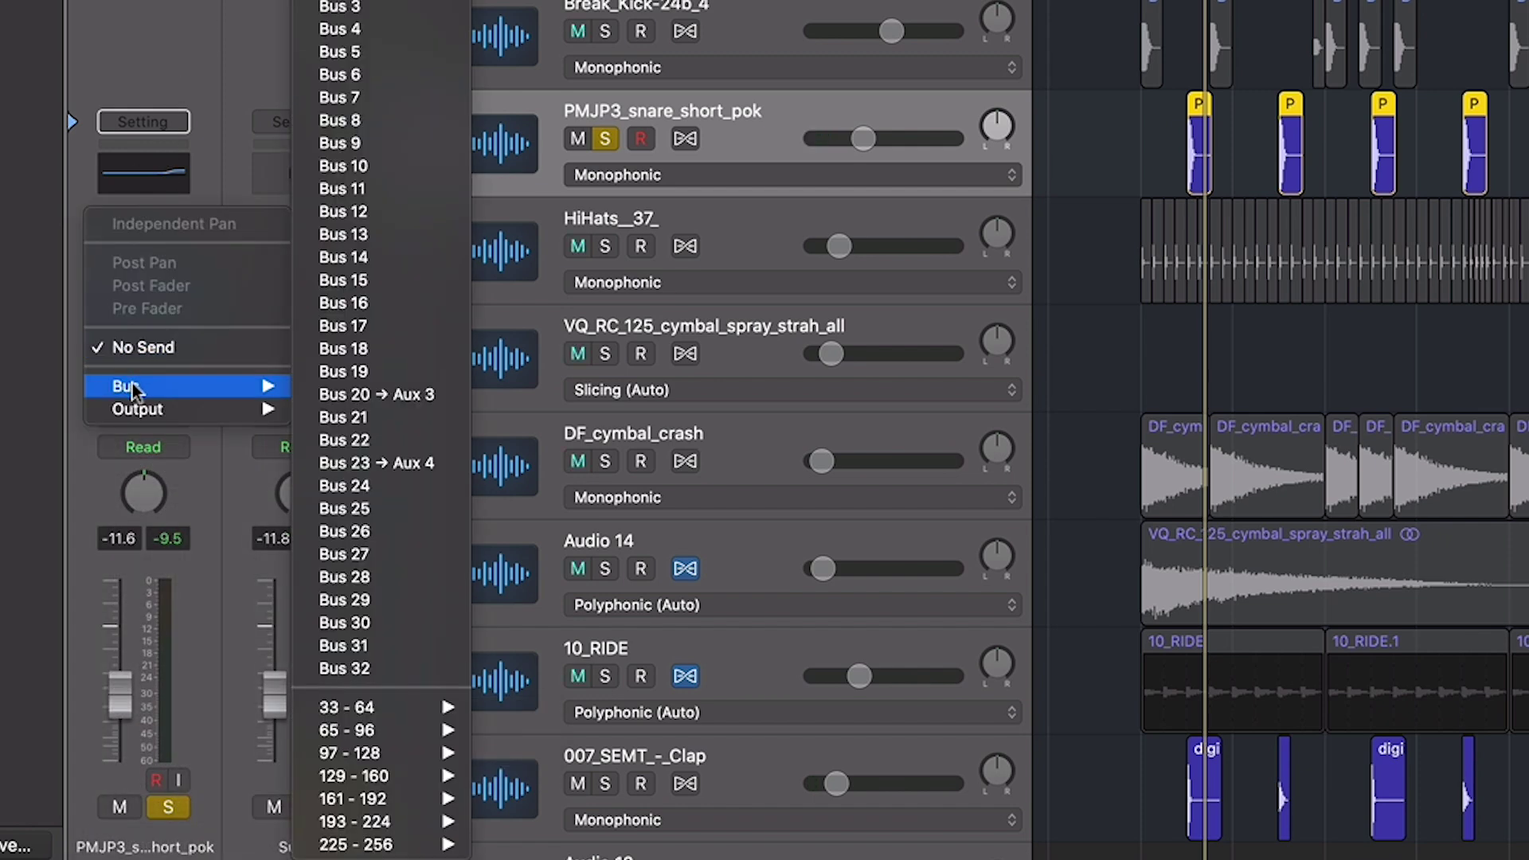
pyautogui.click(394, 239)
pyautogui.click(150, 348)
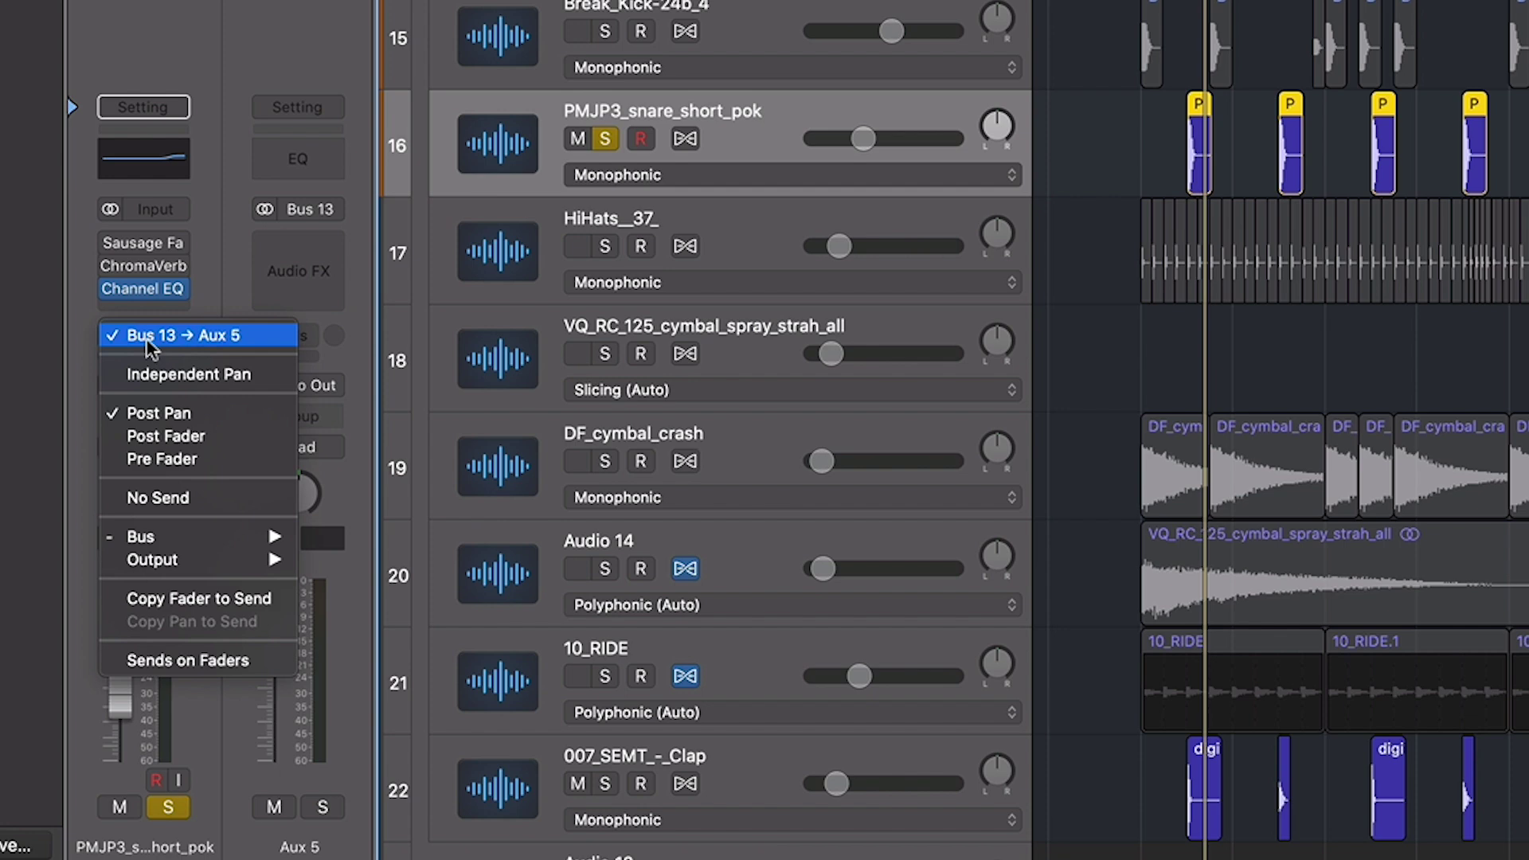
pyautogui.click(137, 339)
pyautogui.click(134, 338)
pyautogui.click(214, 301)
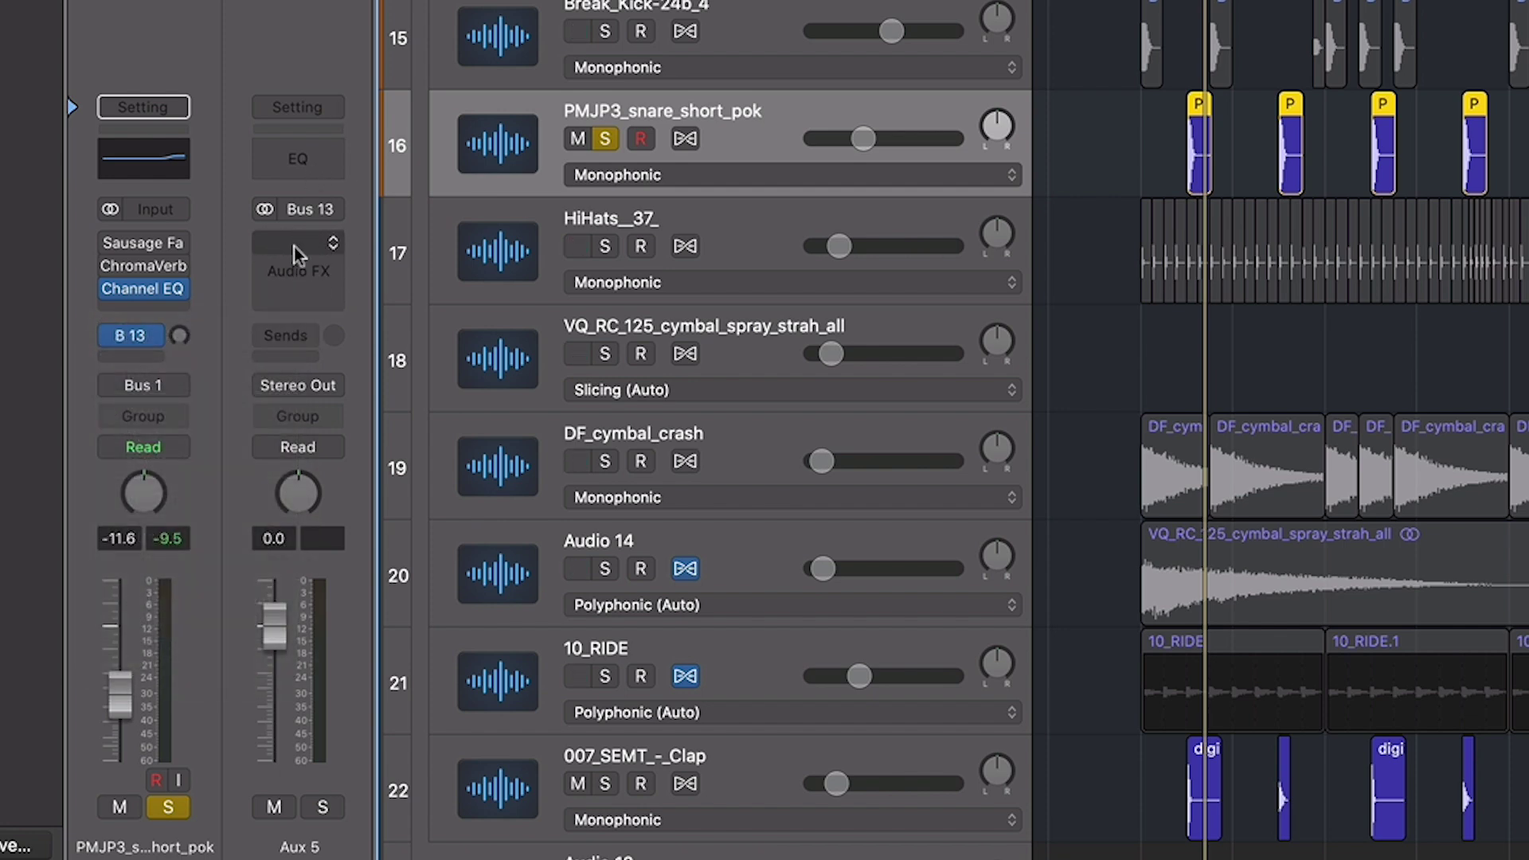
# - Insert a stereo ChromaVerb on Aux 5 and lengthen its decay to 2.40 s
pyautogui.click(338, 245)
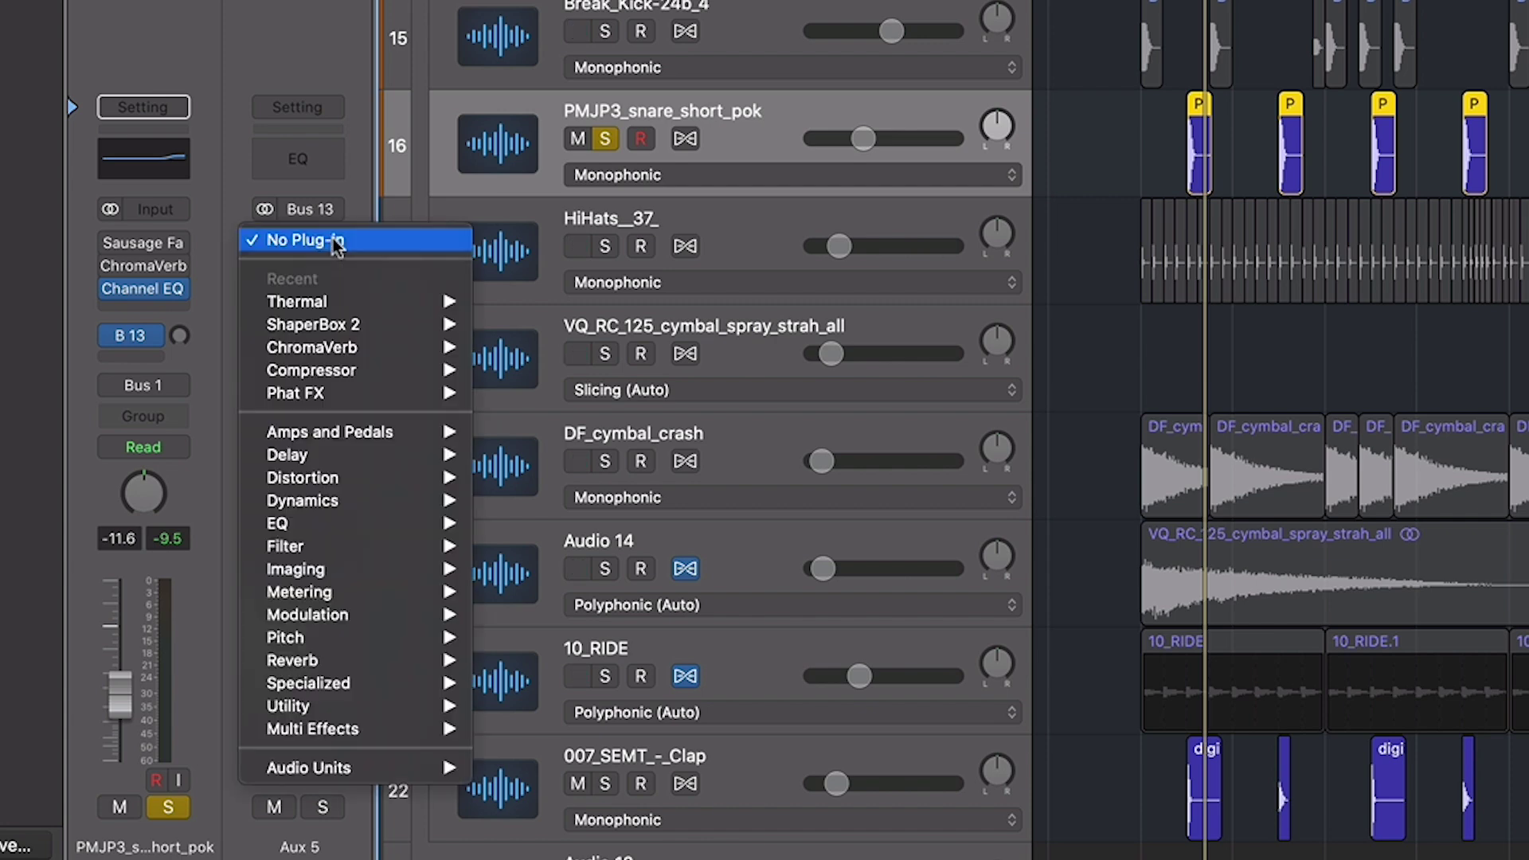
pyautogui.moveTo(382, 665)
pyautogui.moveTo(618, 669)
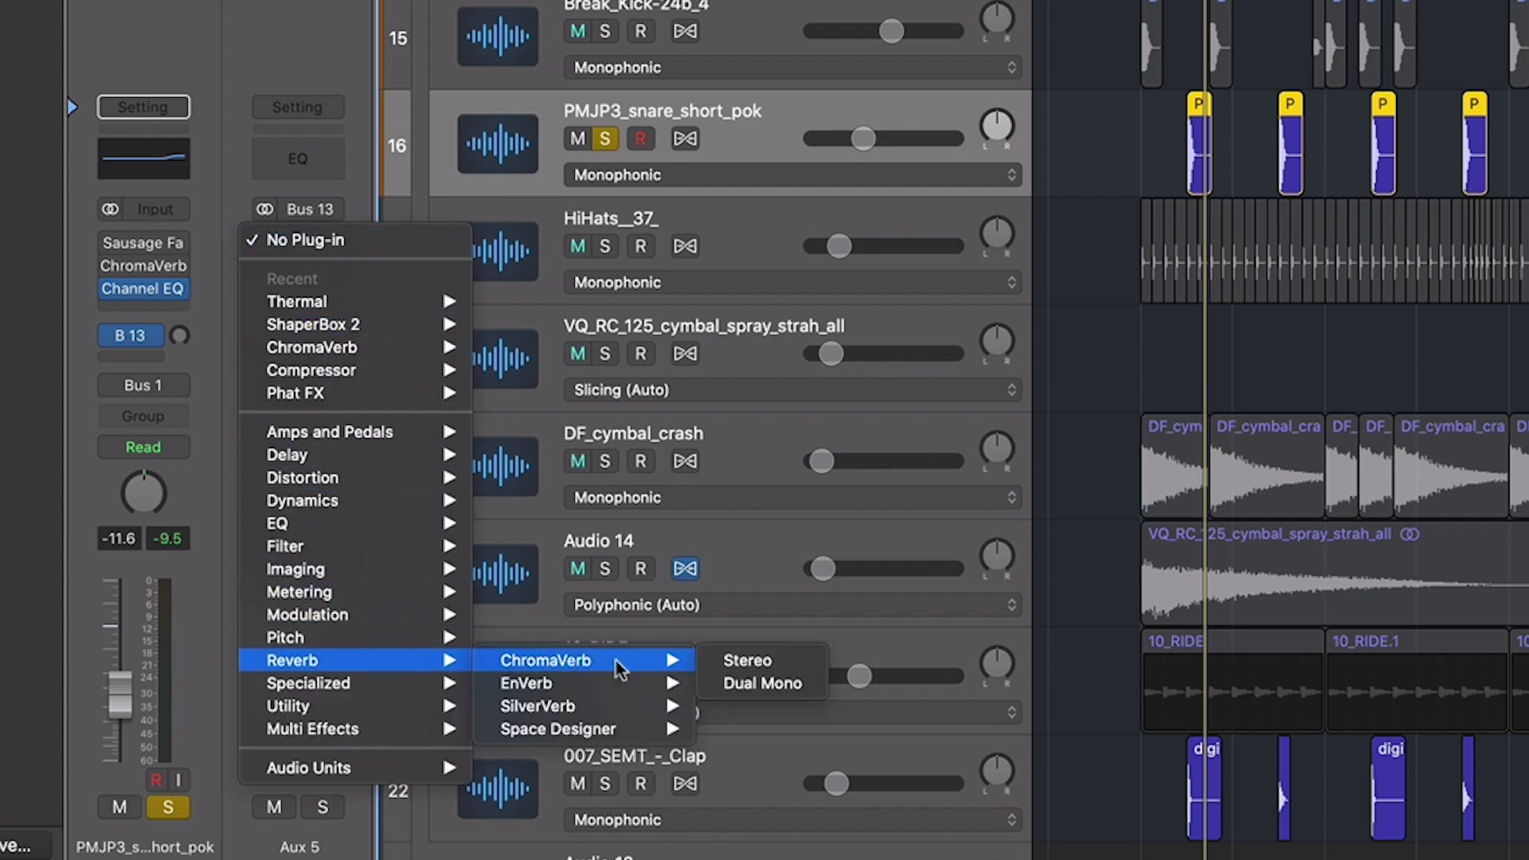
pyautogui.click(740, 661)
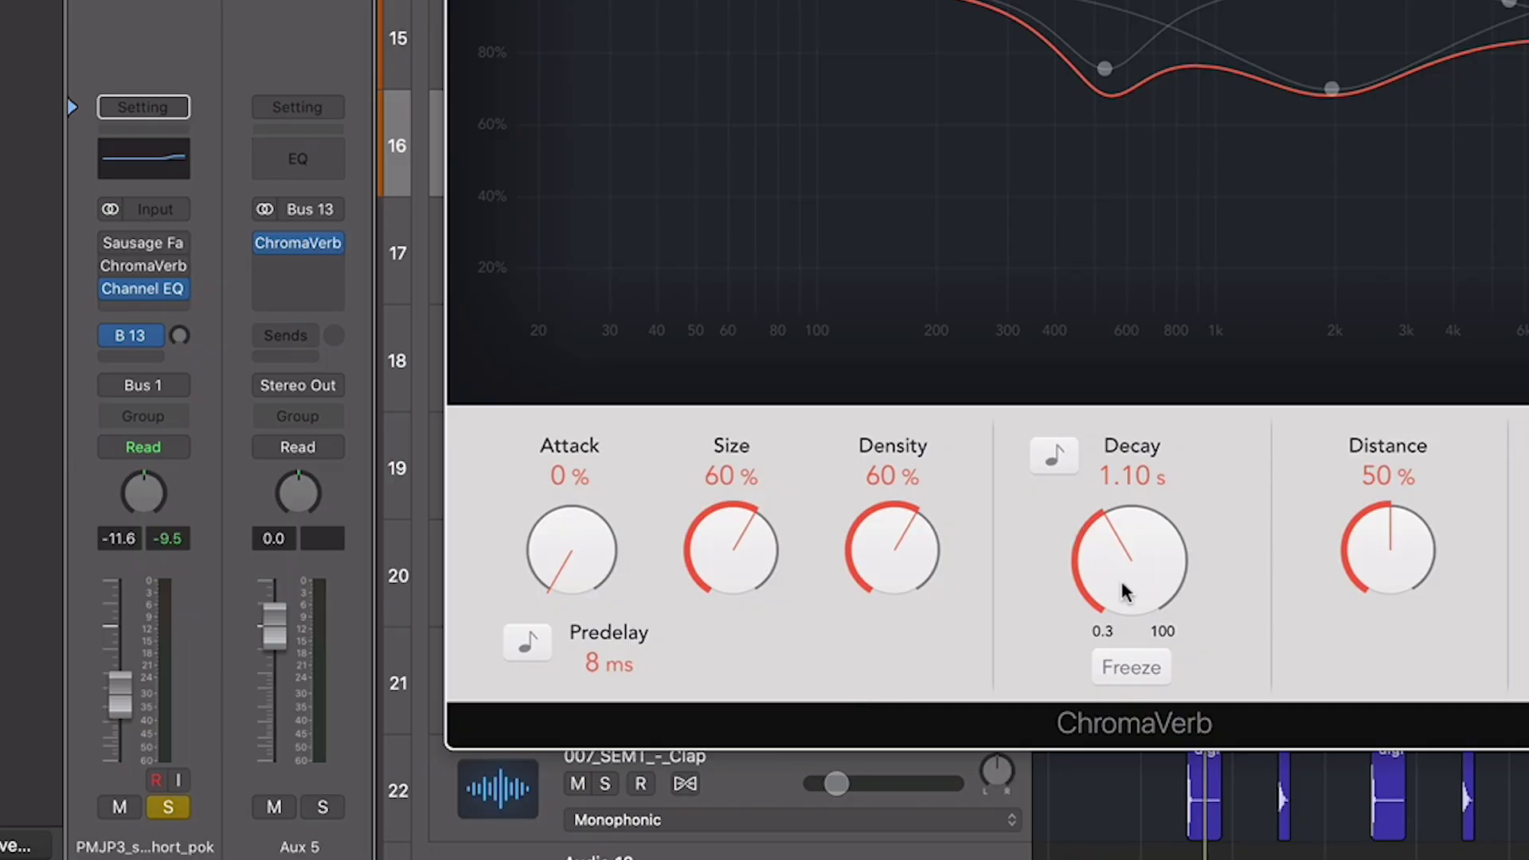
pyautogui.moveTo(1125, 592); pyautogui.dragTo(1144, 539)
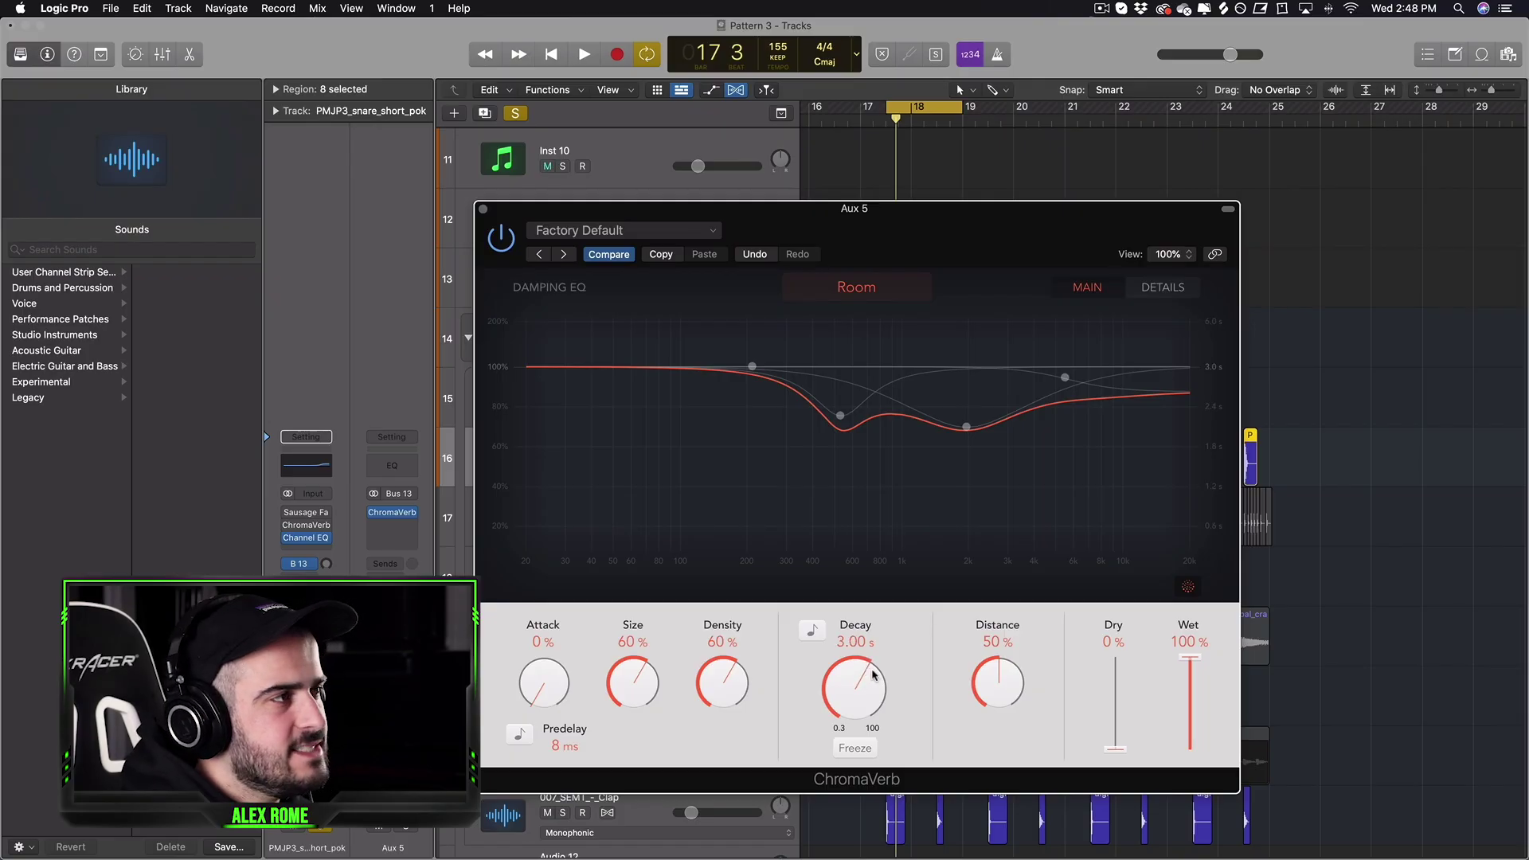
# - Close the ChromaVerb window and raise the snare's reverb send to about -10.5
pyautogui.click(484, 210)
pyautogui.moveTo(325, 570); pyautogui.dragTo(323, 552)
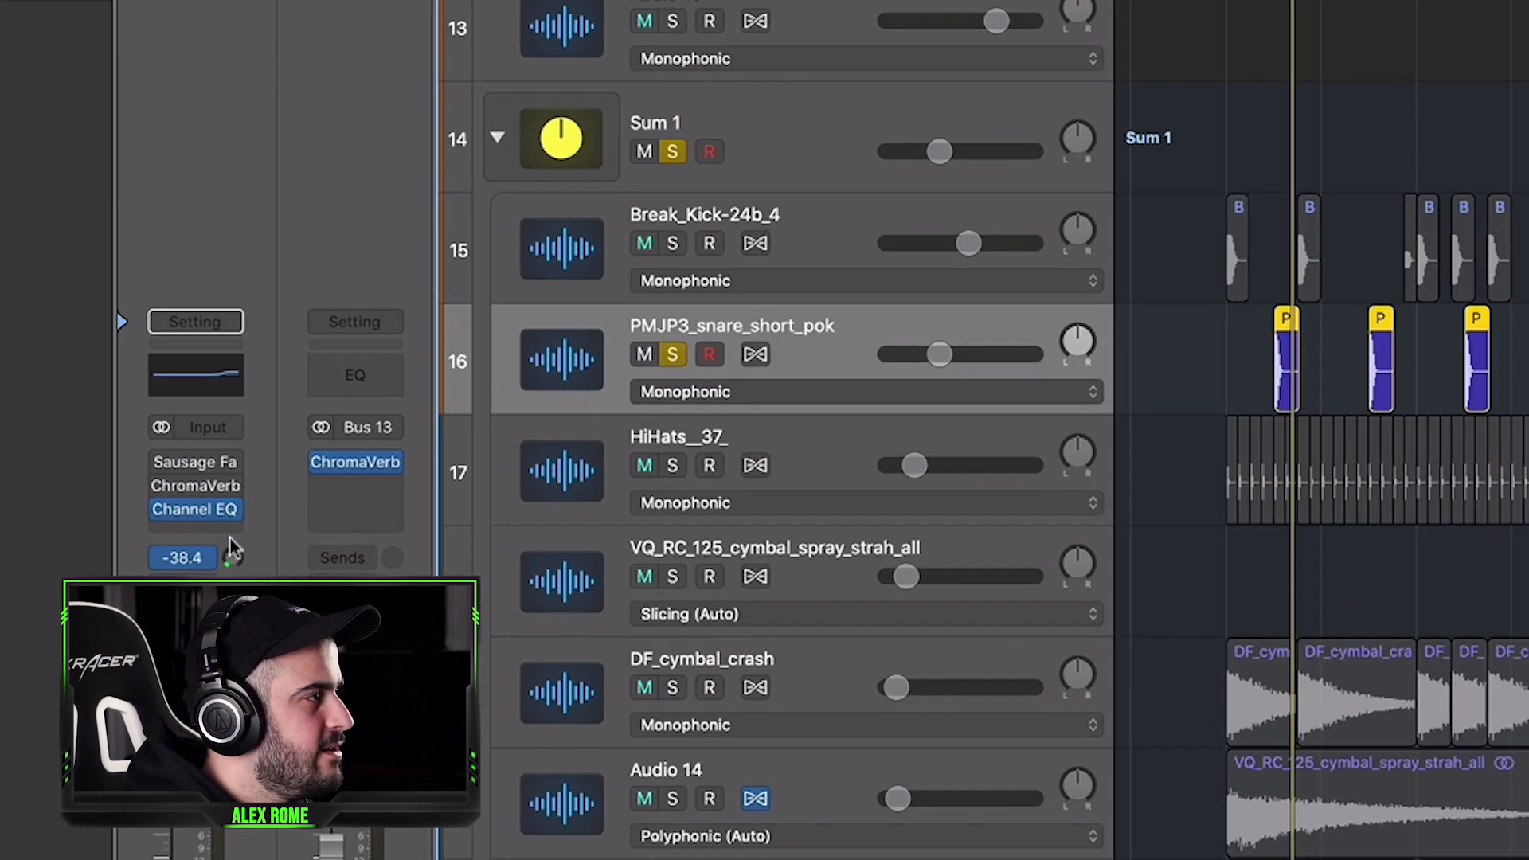
pyautogui.moveTo(229, 537); pyautogui.dragTo(231, 523)
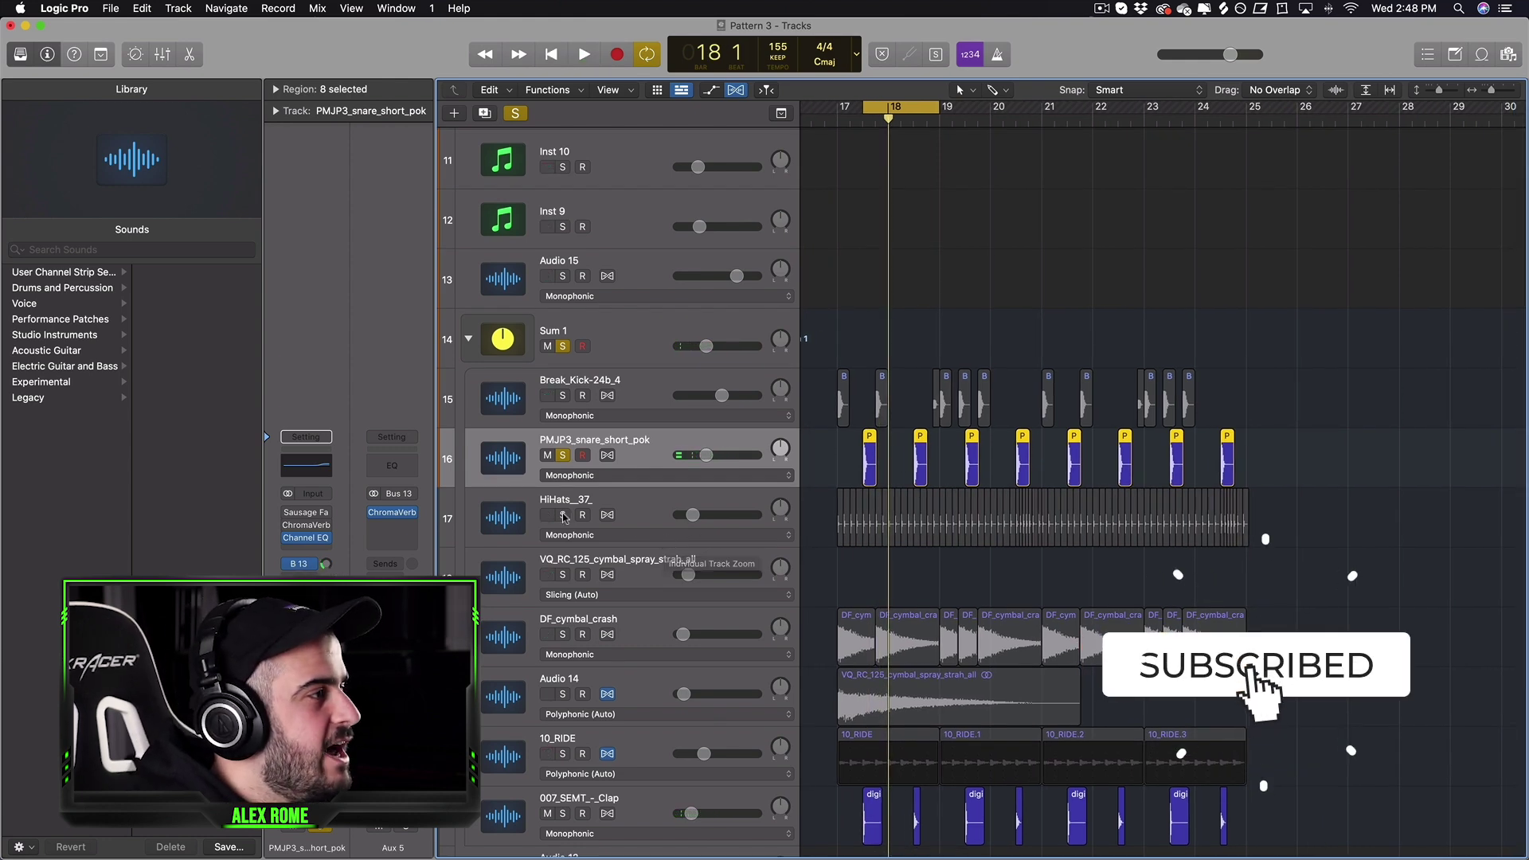
# - Solo HiHats, send it through Bus 13 to the Aux 5 ChromaVerb, raise the send level, then unsolo
pyautogui.click(627, 510)
pyautogui.press('space')
pyautogui.press('space')
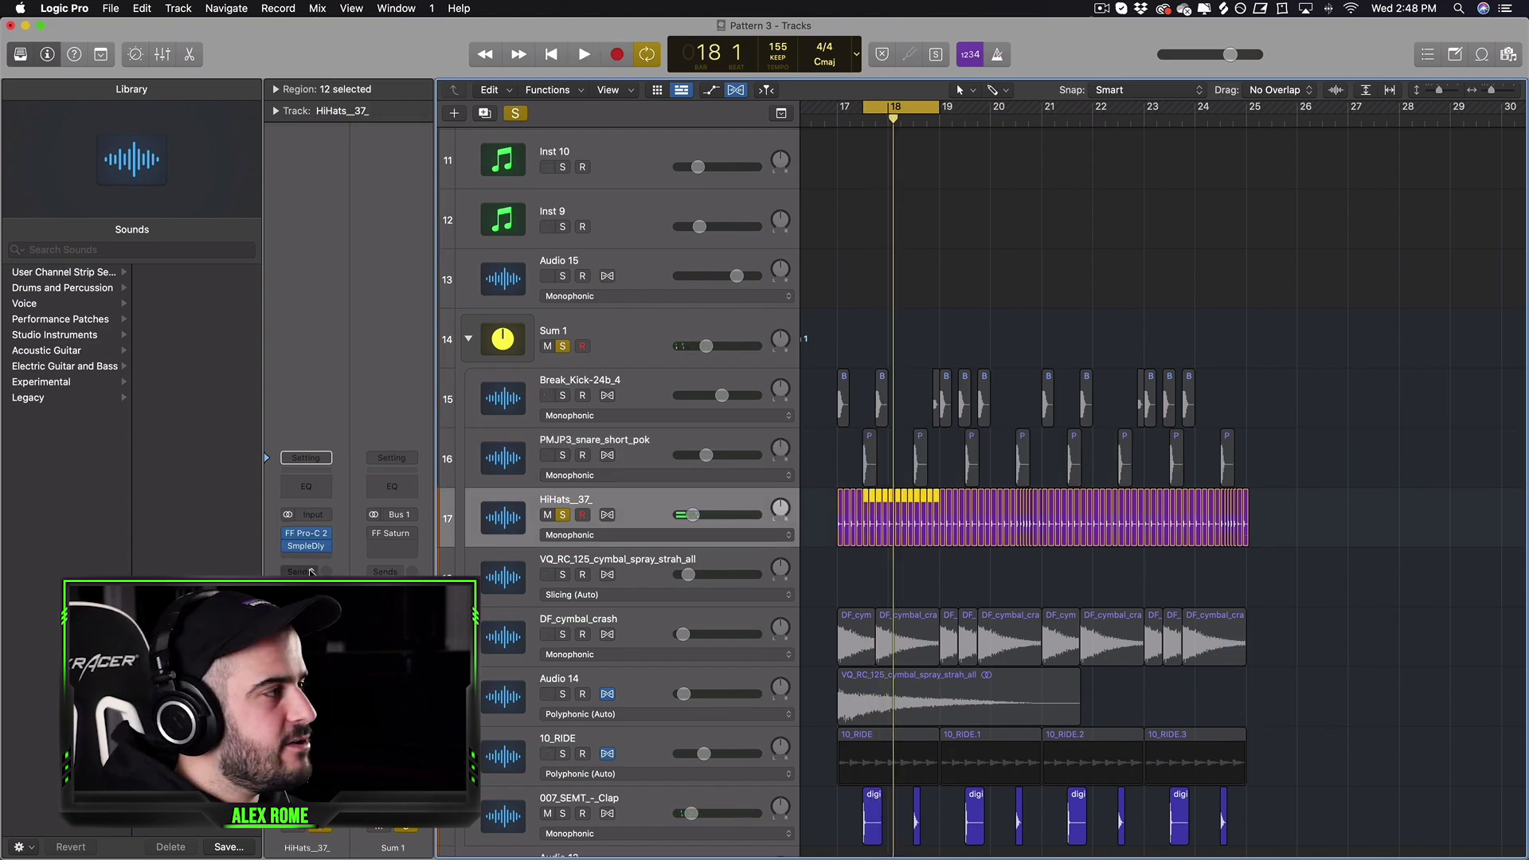
pyautogui.click(315, 570)
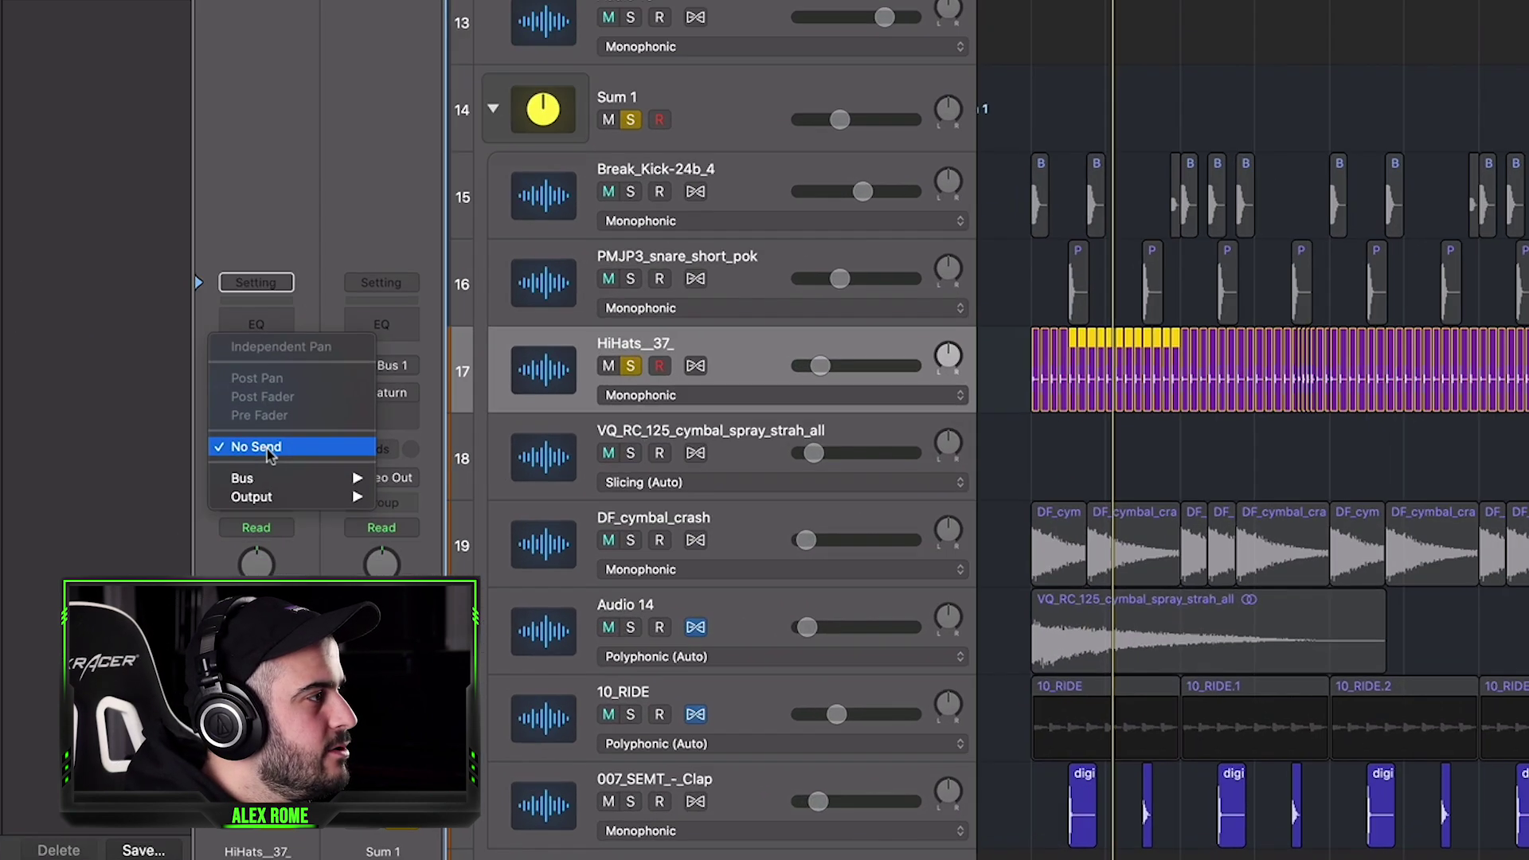
pyautogui.moveTo(301, 591)
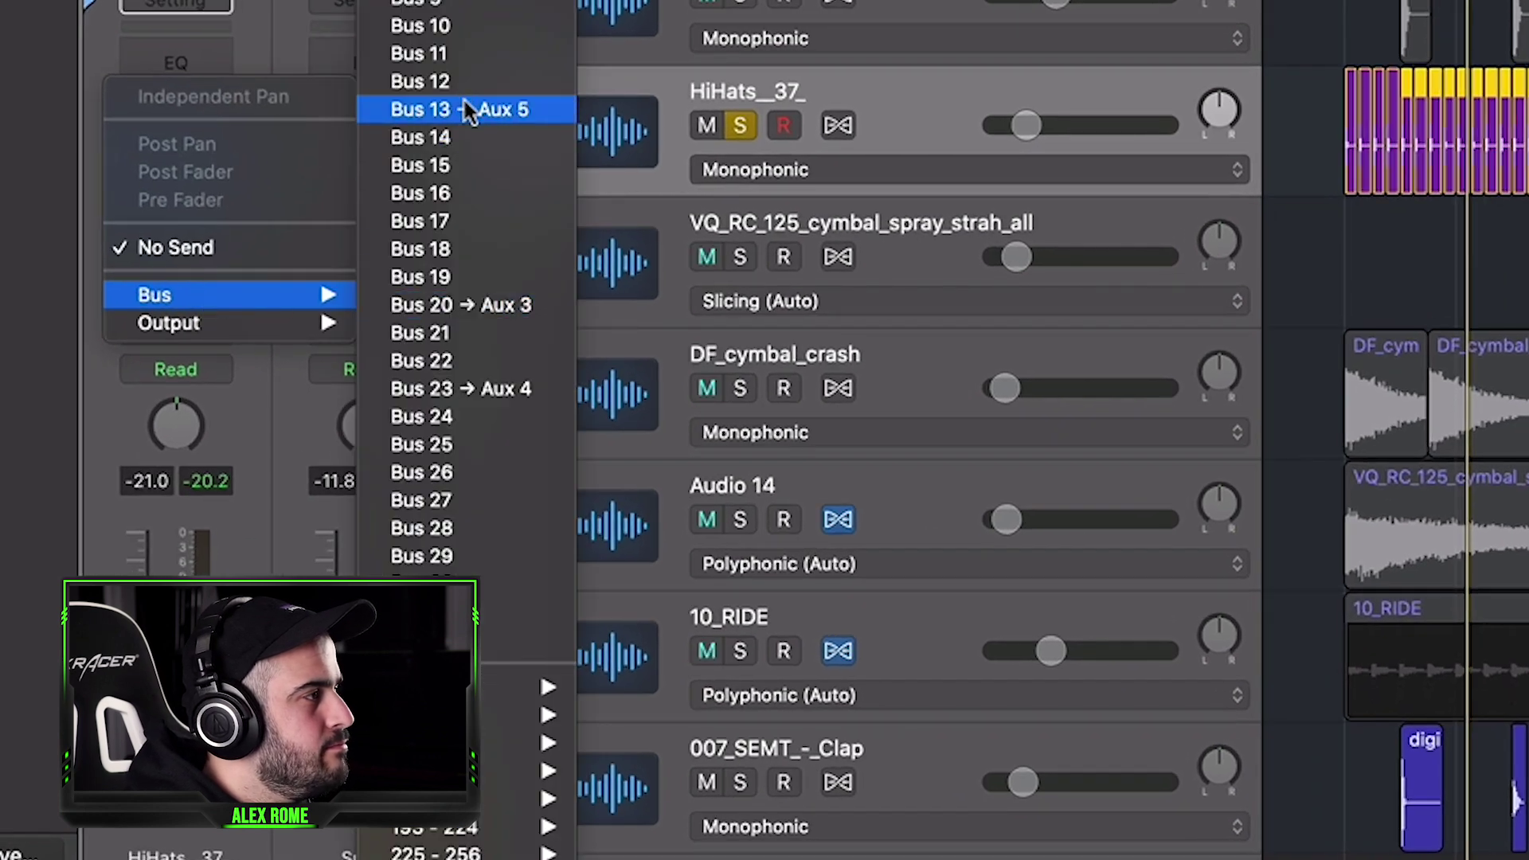
pyautogui.click(469, 109)
pyautogui.moveTo(226, 237); pyautogui.dragTo(227, 177)
pyautogui.press('space')
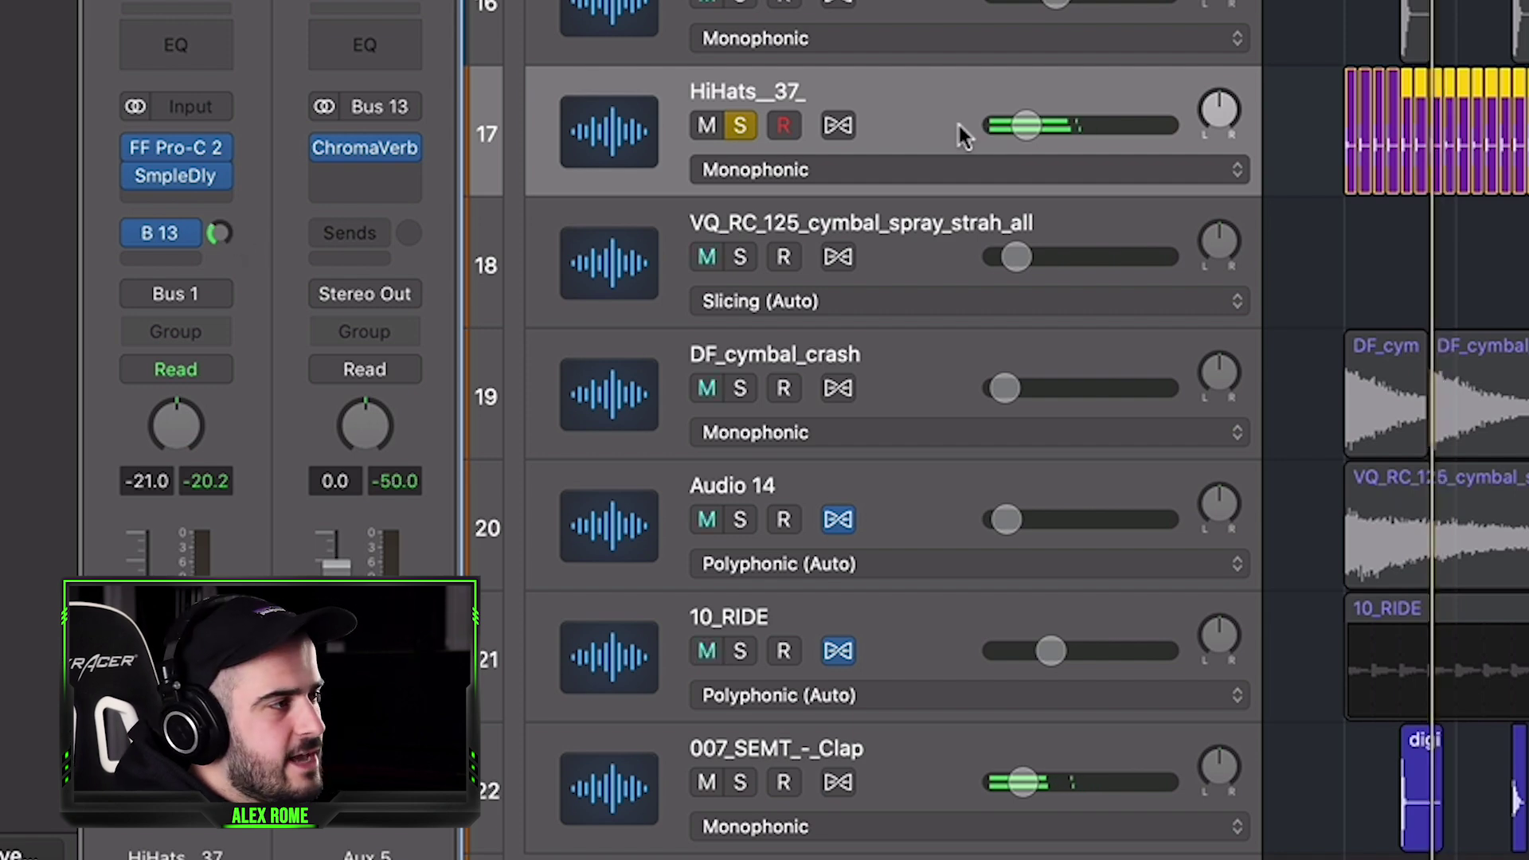
pyautogui.click(740, 125)
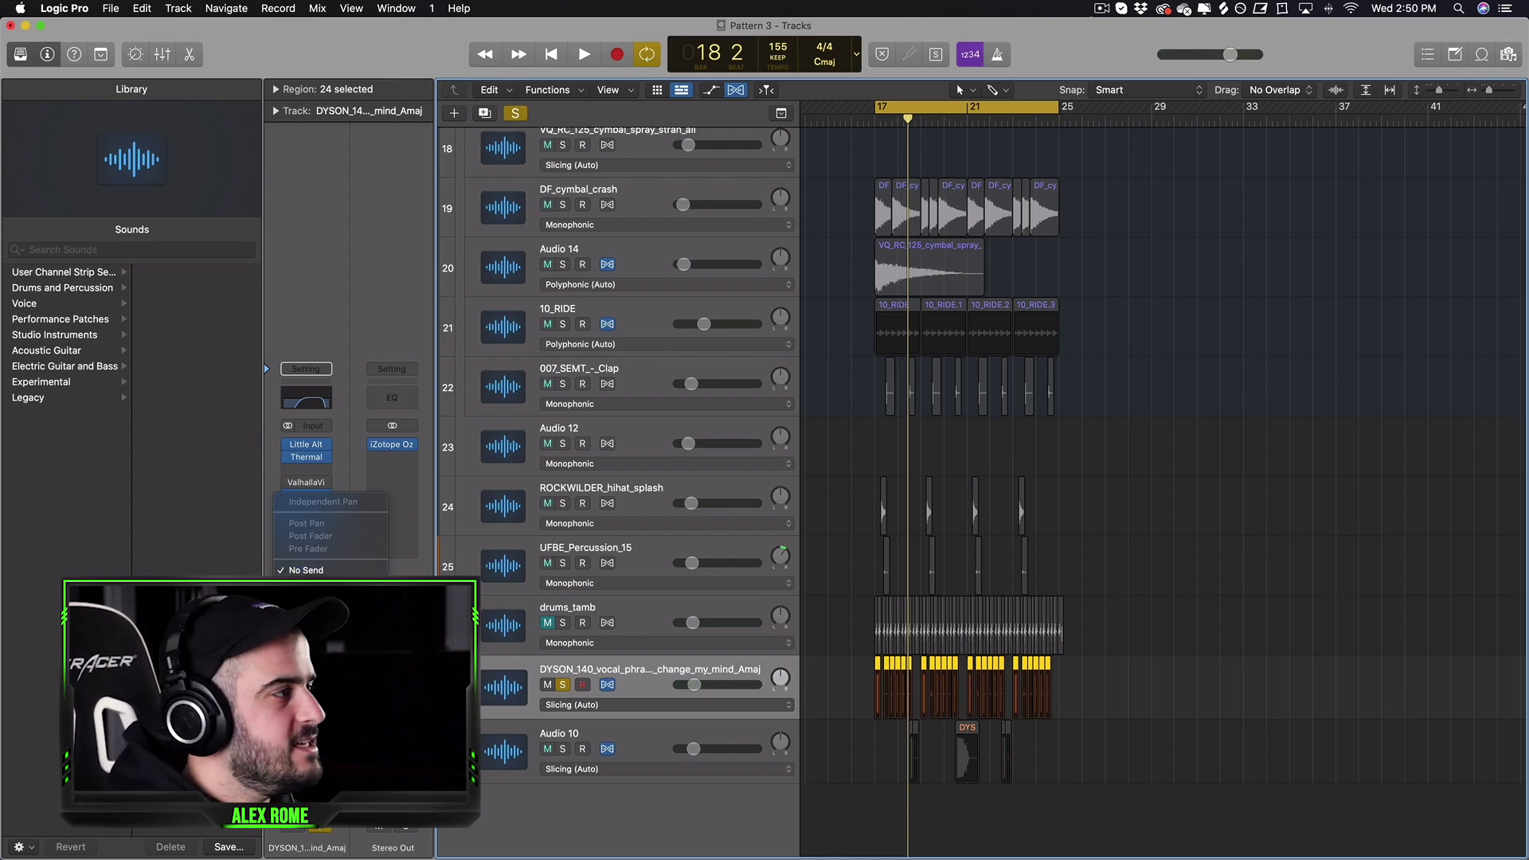
# - Add a Bus 17 send on the DYSON vocal and load stereo ValhallaVintageVerb on the new Aux 6 return
pyautogui.moveTo(334, 585)
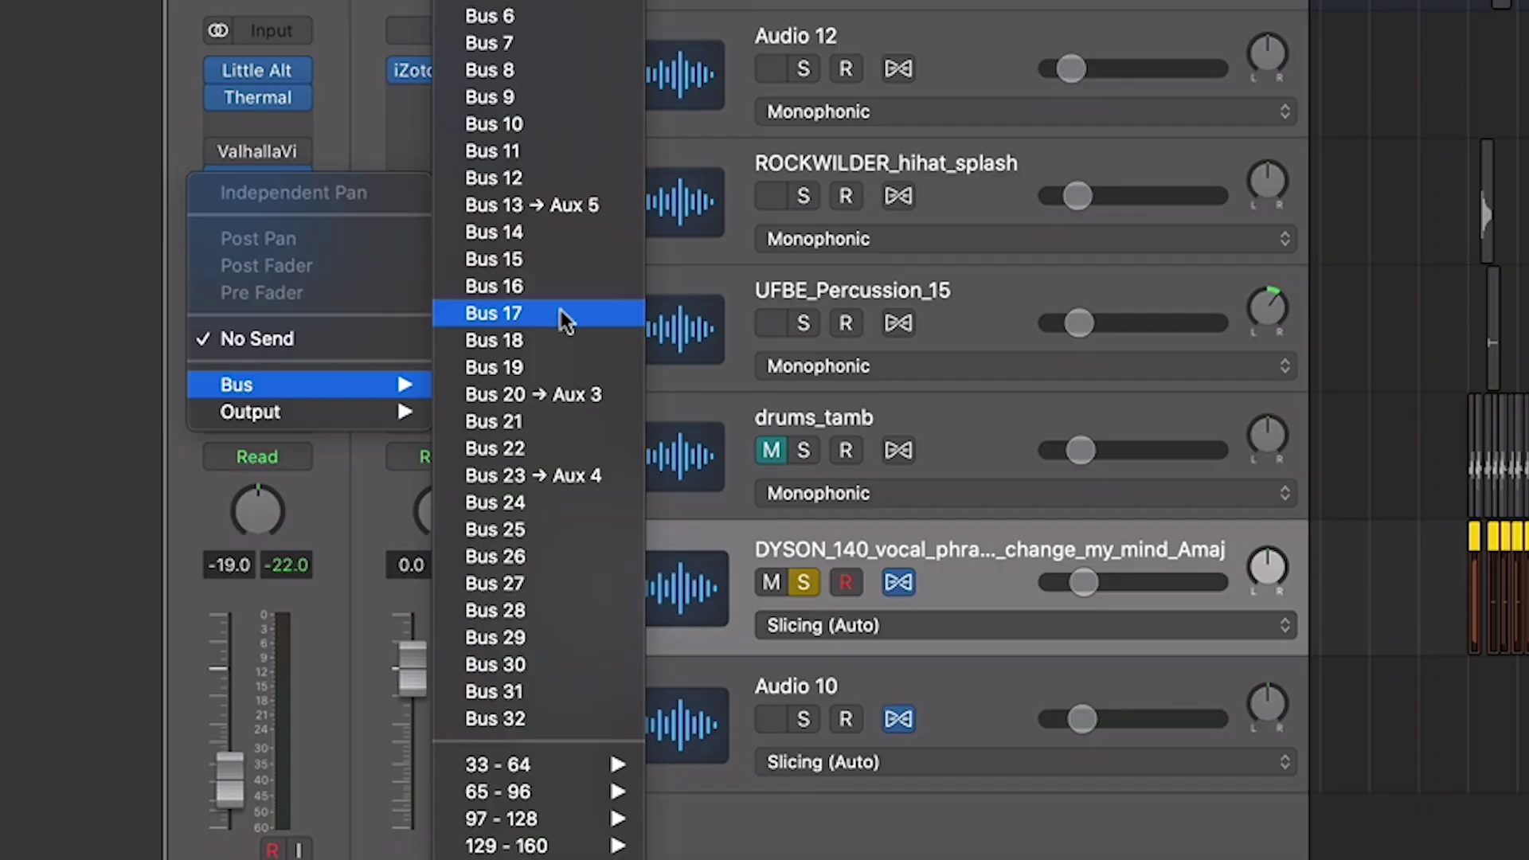
pyautogui.click(449, 558)
pyautogui.click(406, 191)
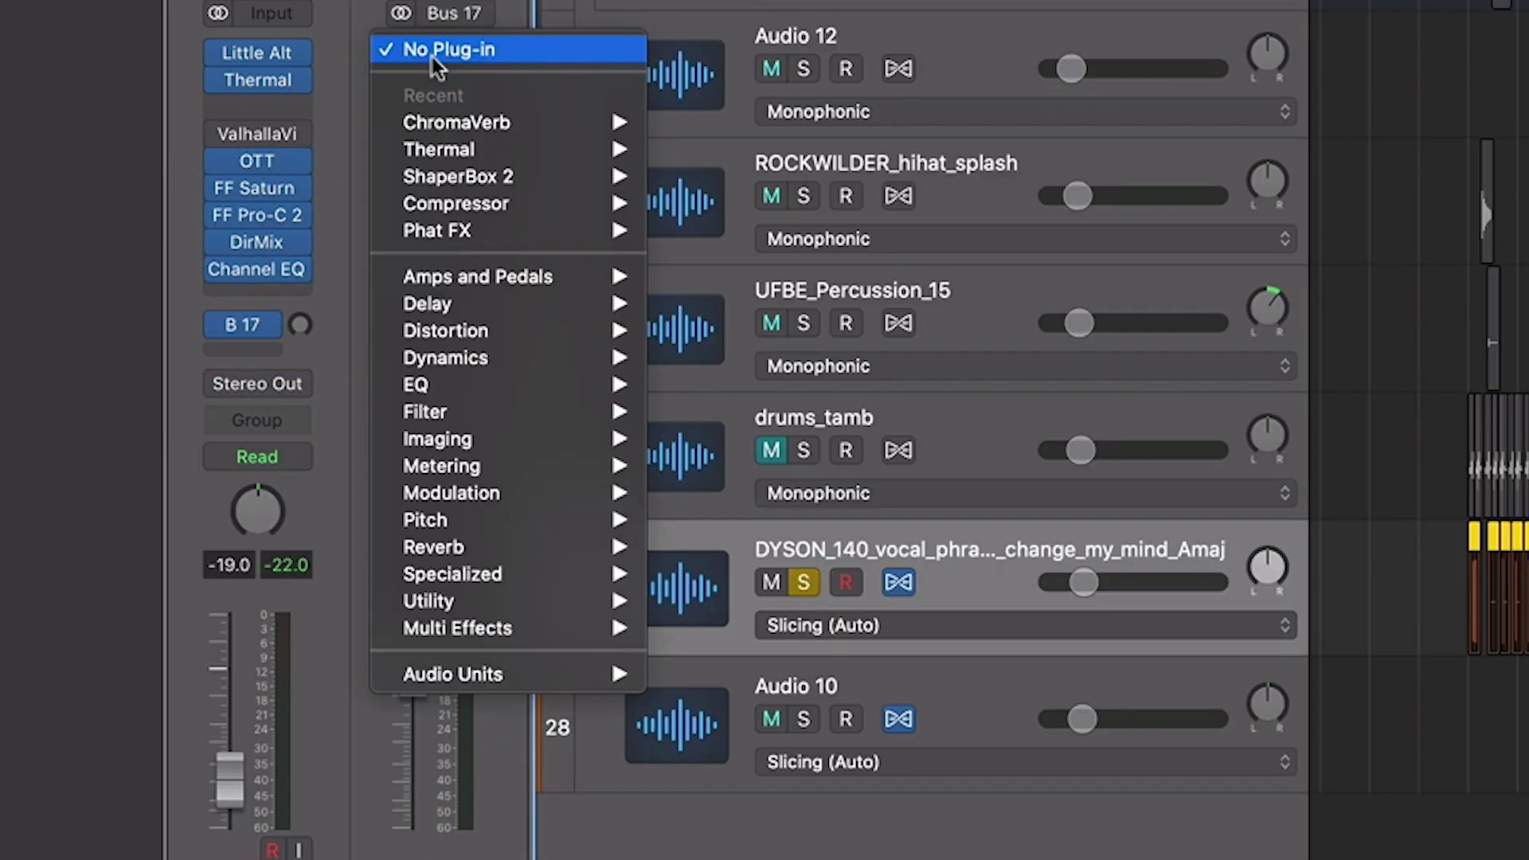
pyautogui.moveTo(495, 676)
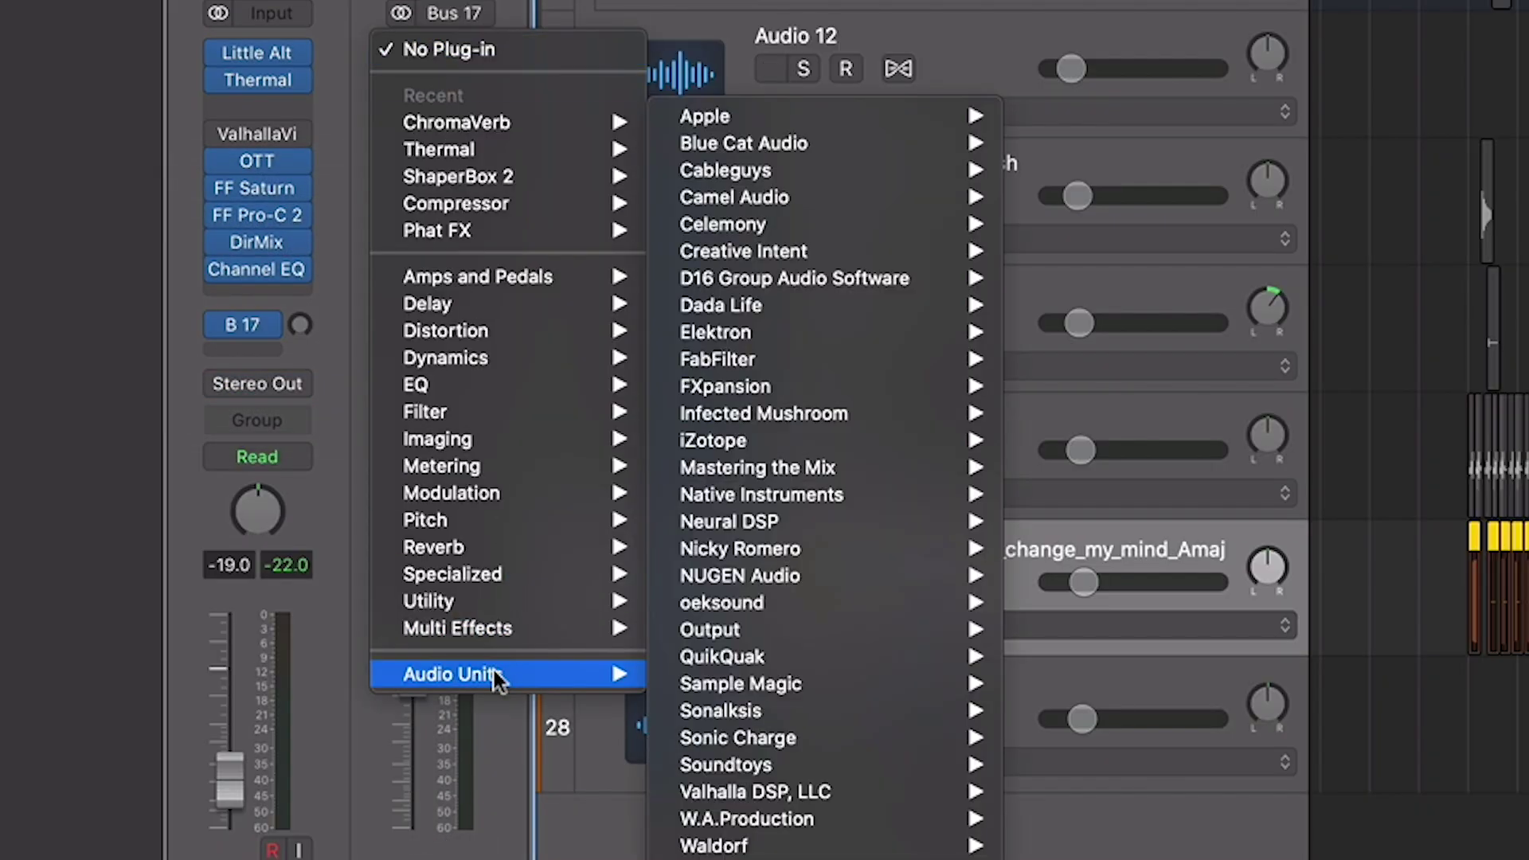
pyautogui.moveTo(764, 792)
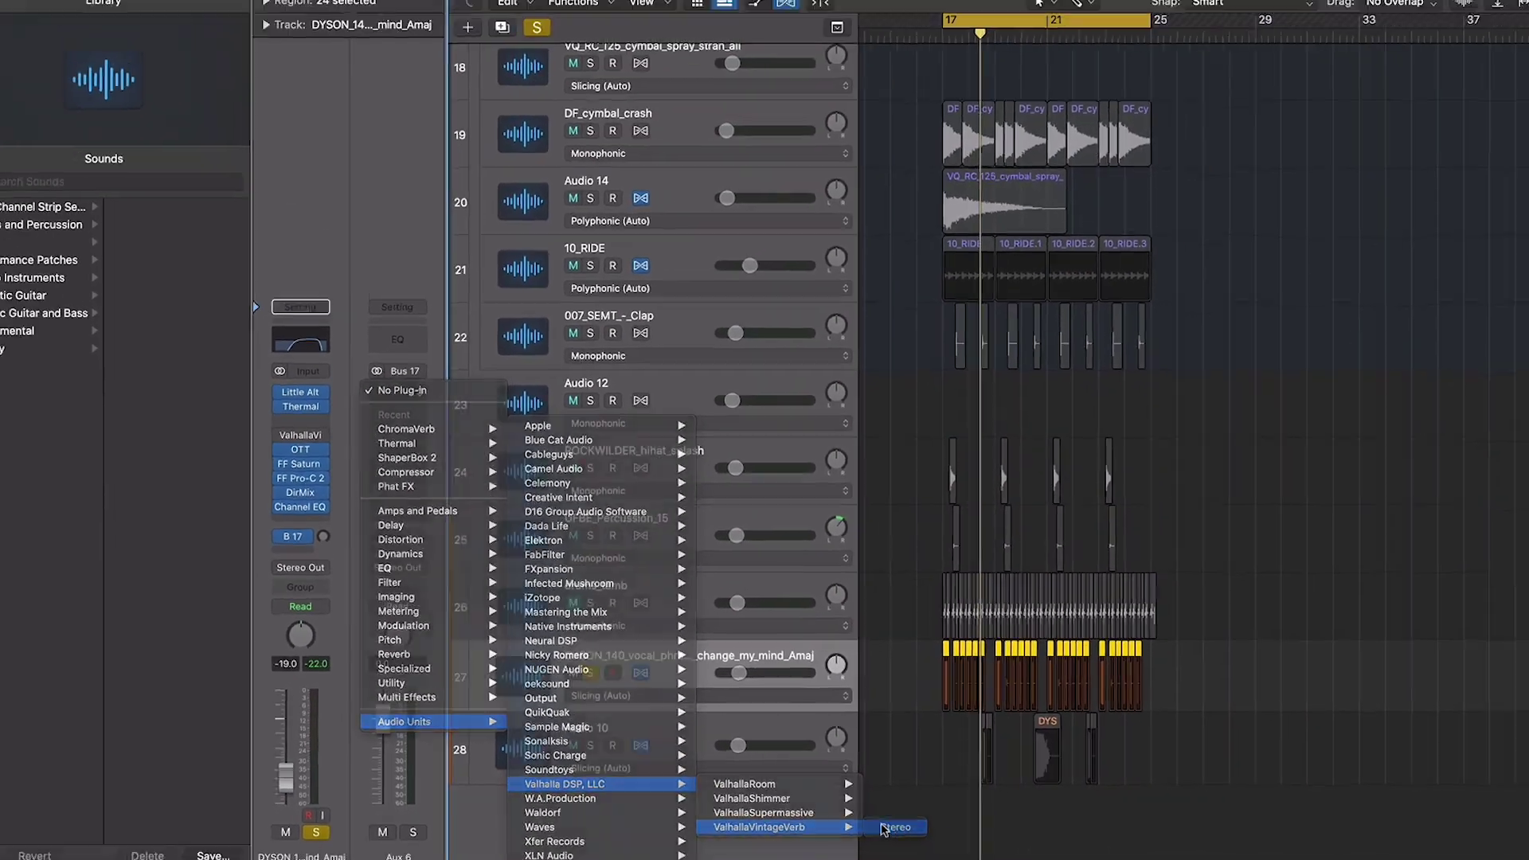
pyautogui.click(1059, 858)
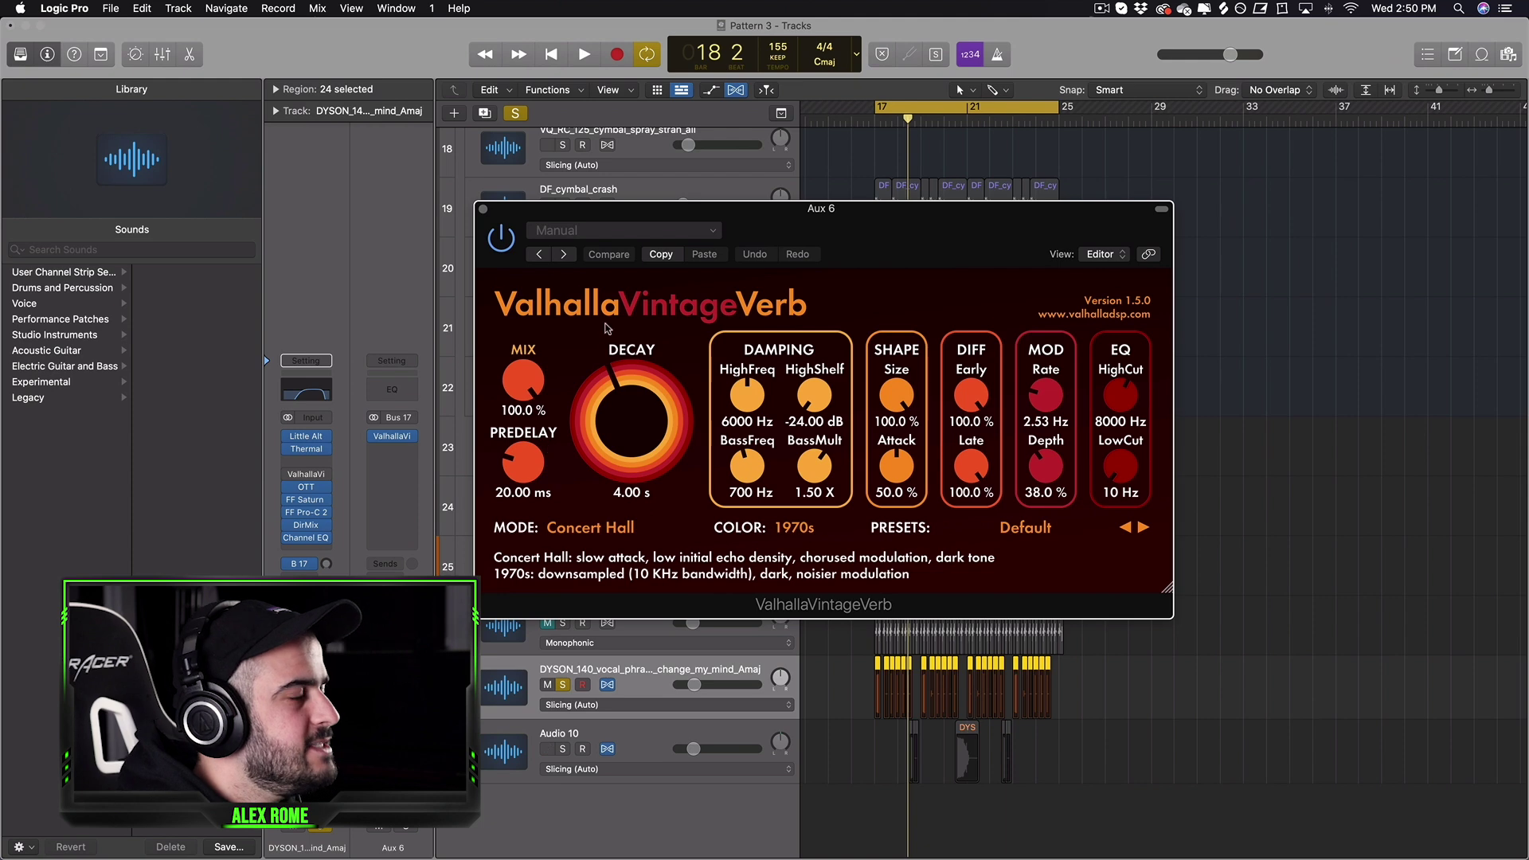
pyautogui.click(484, 209)
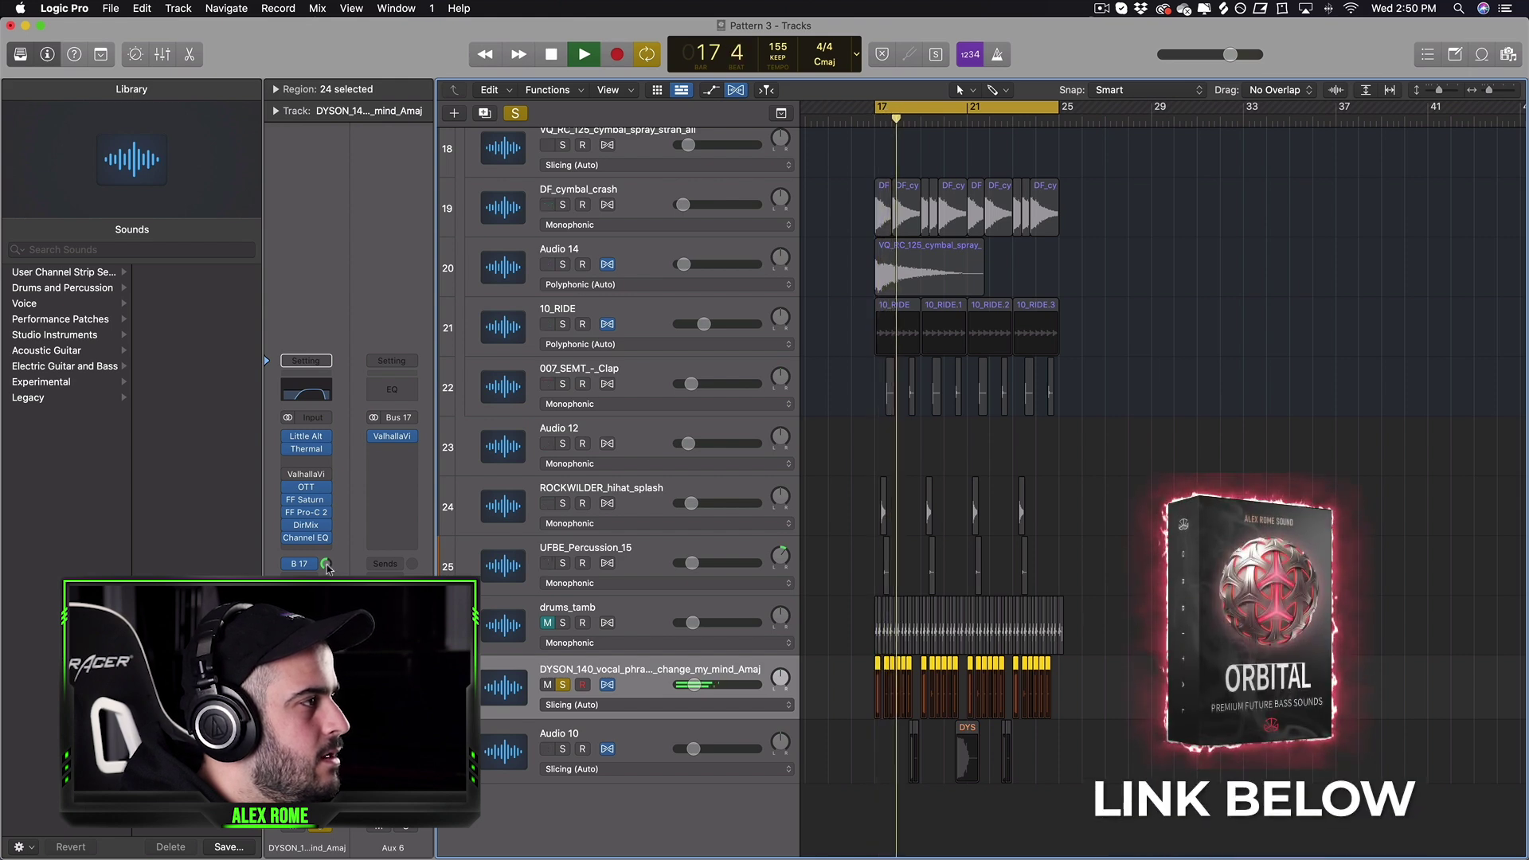
pyautogui.press('space')
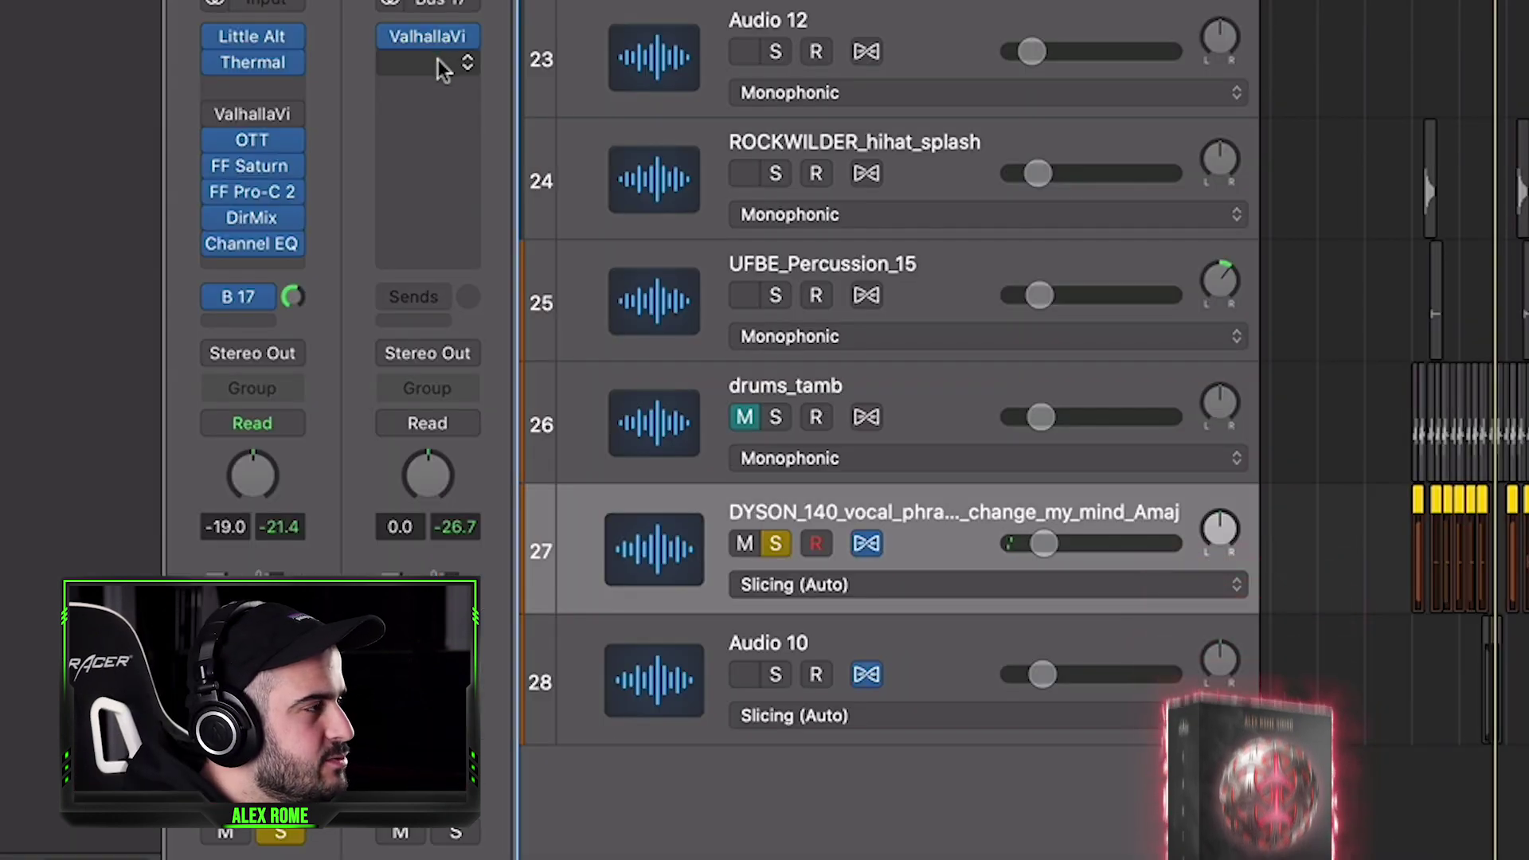
# - Insert a stereo FF Pro-C 2 compressor after the reverb on Aux 6
pyautogui.click(395, 449)
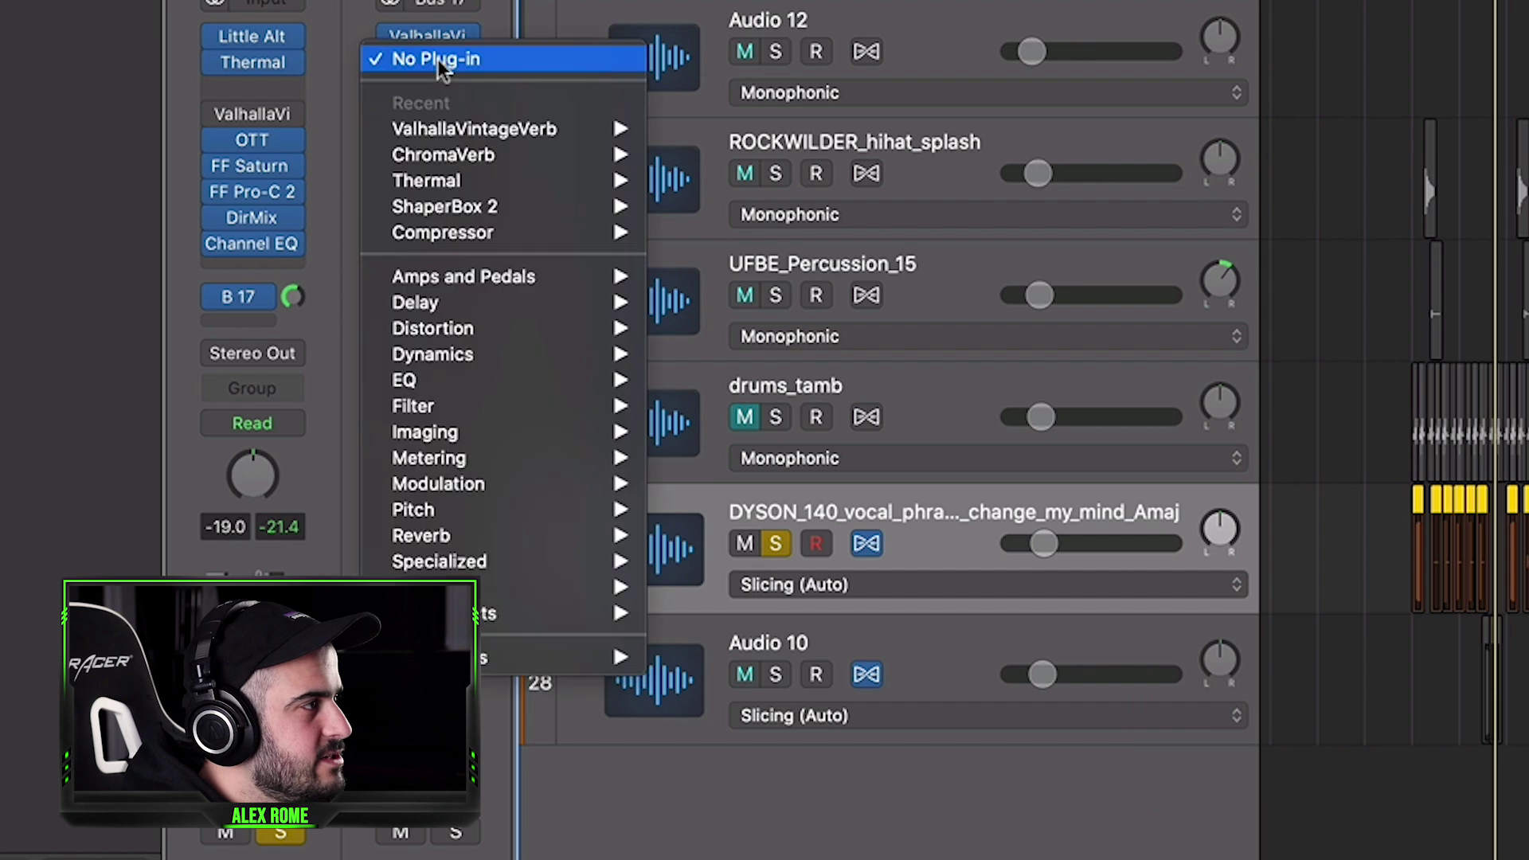
pyautogui.moveTo(490, 352)
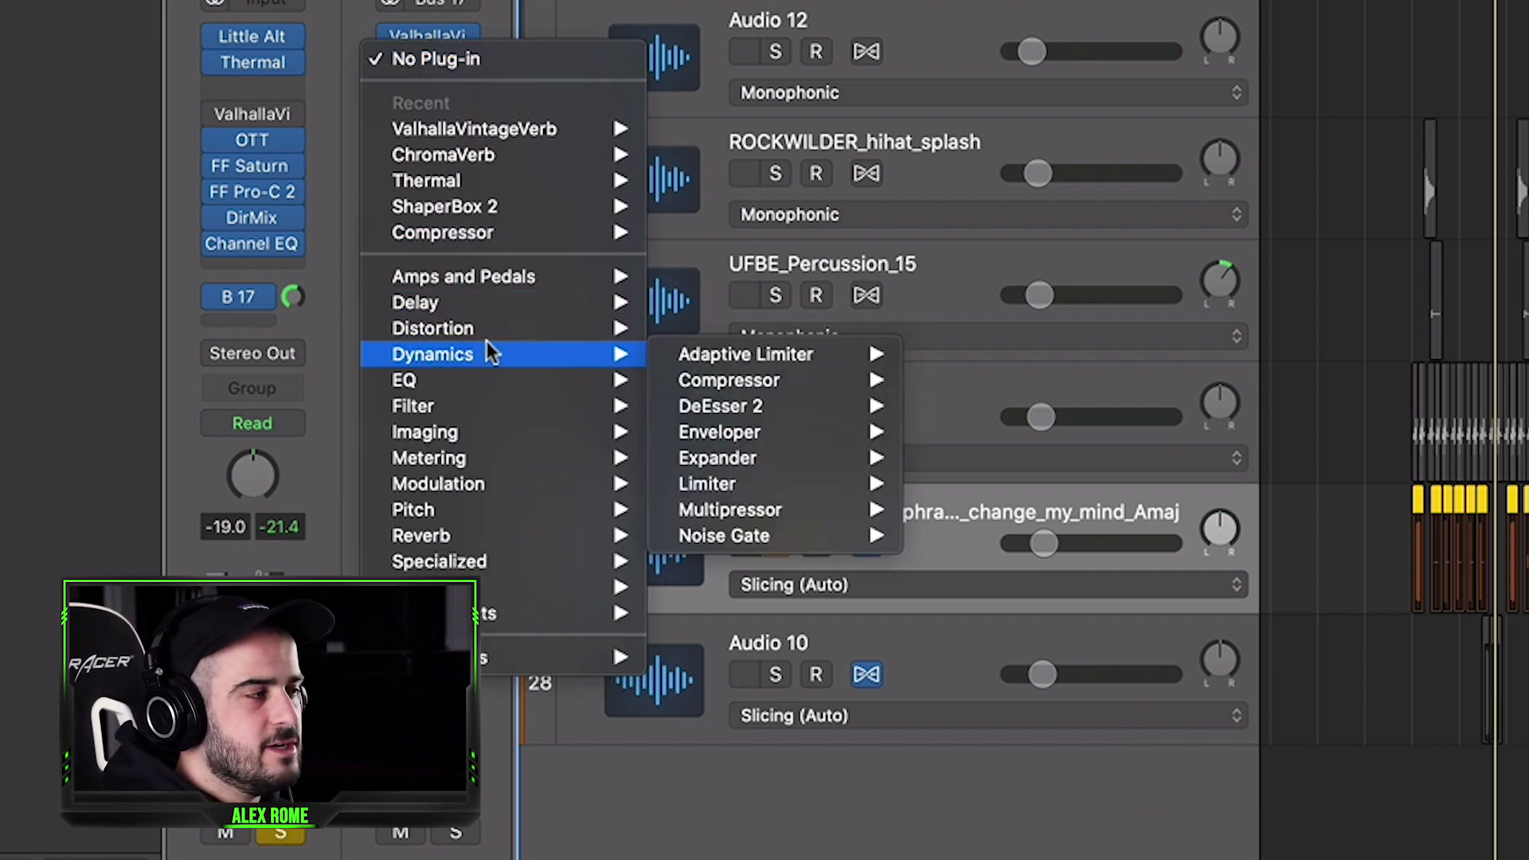
pyautogui.moveTo(541, 657)
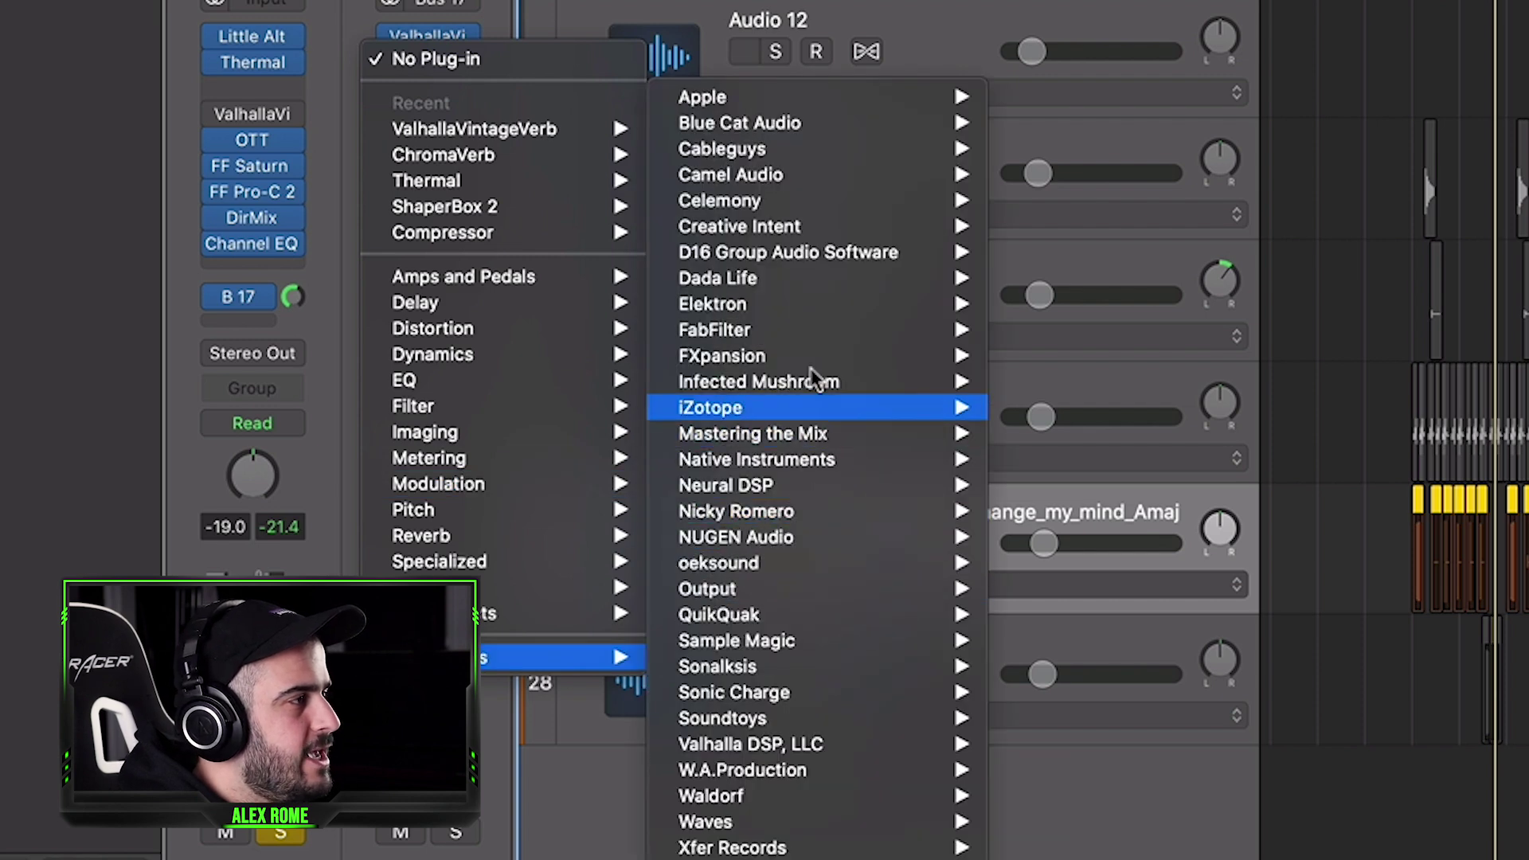
pyautogui.moveTo(828, 343)
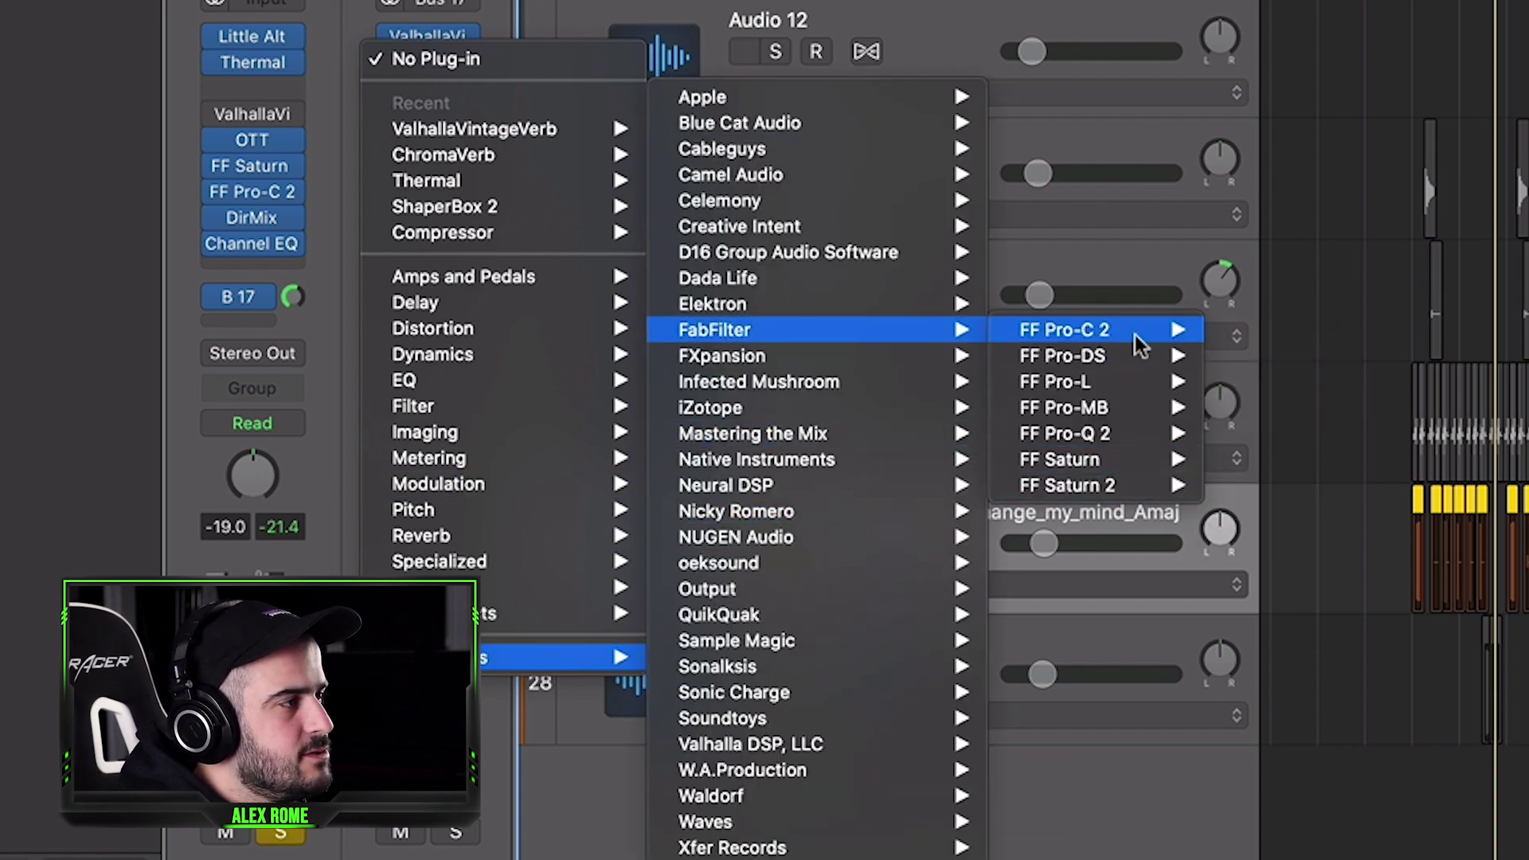
pyautogui.click(1262, 333)
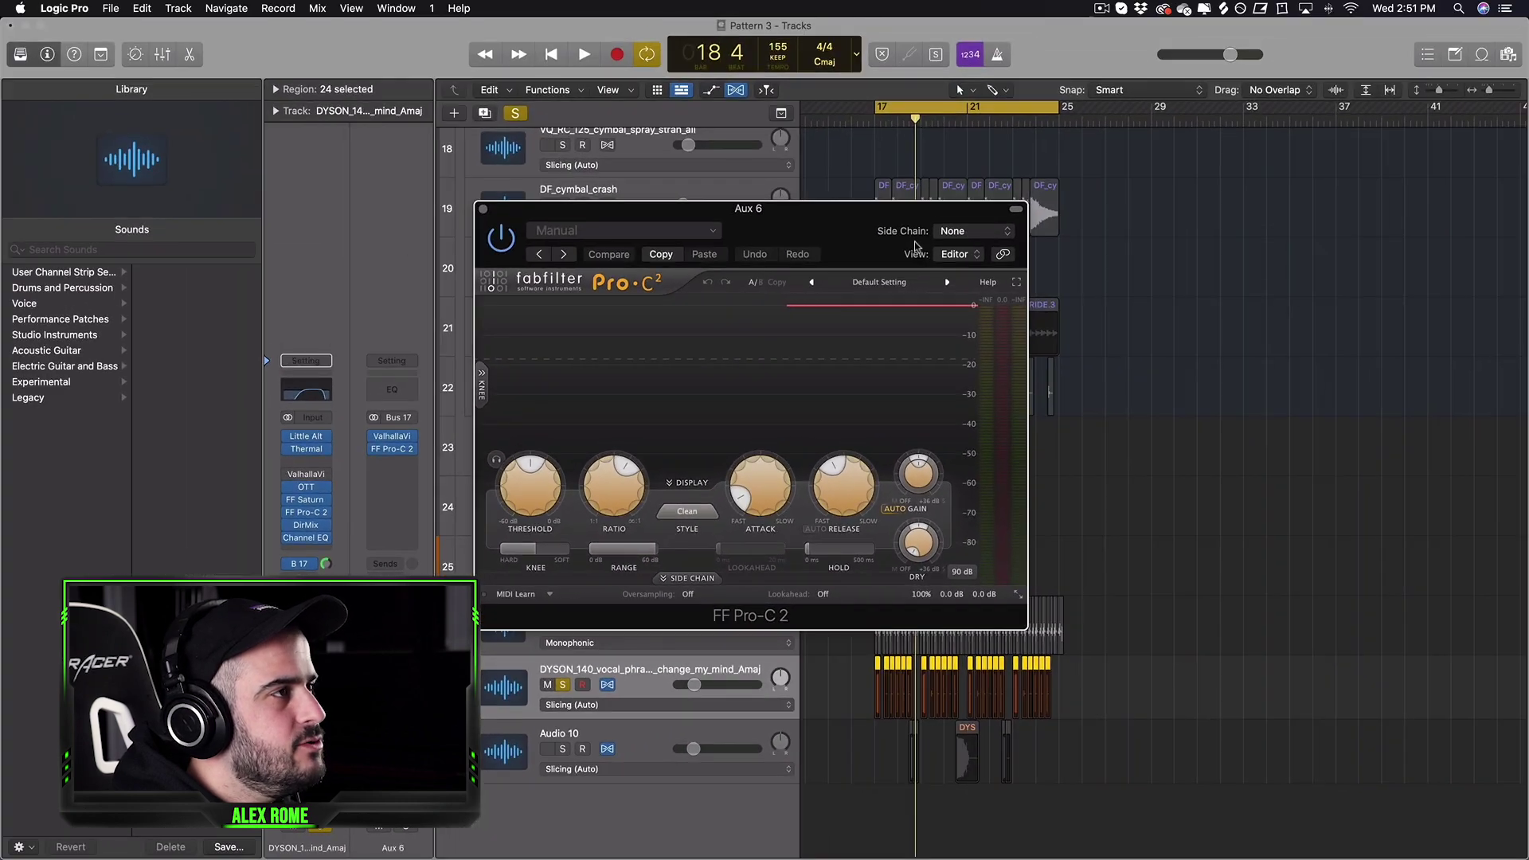
pyautogui.moveTo(915, 247); pyautogui.dragTo(851, 237)
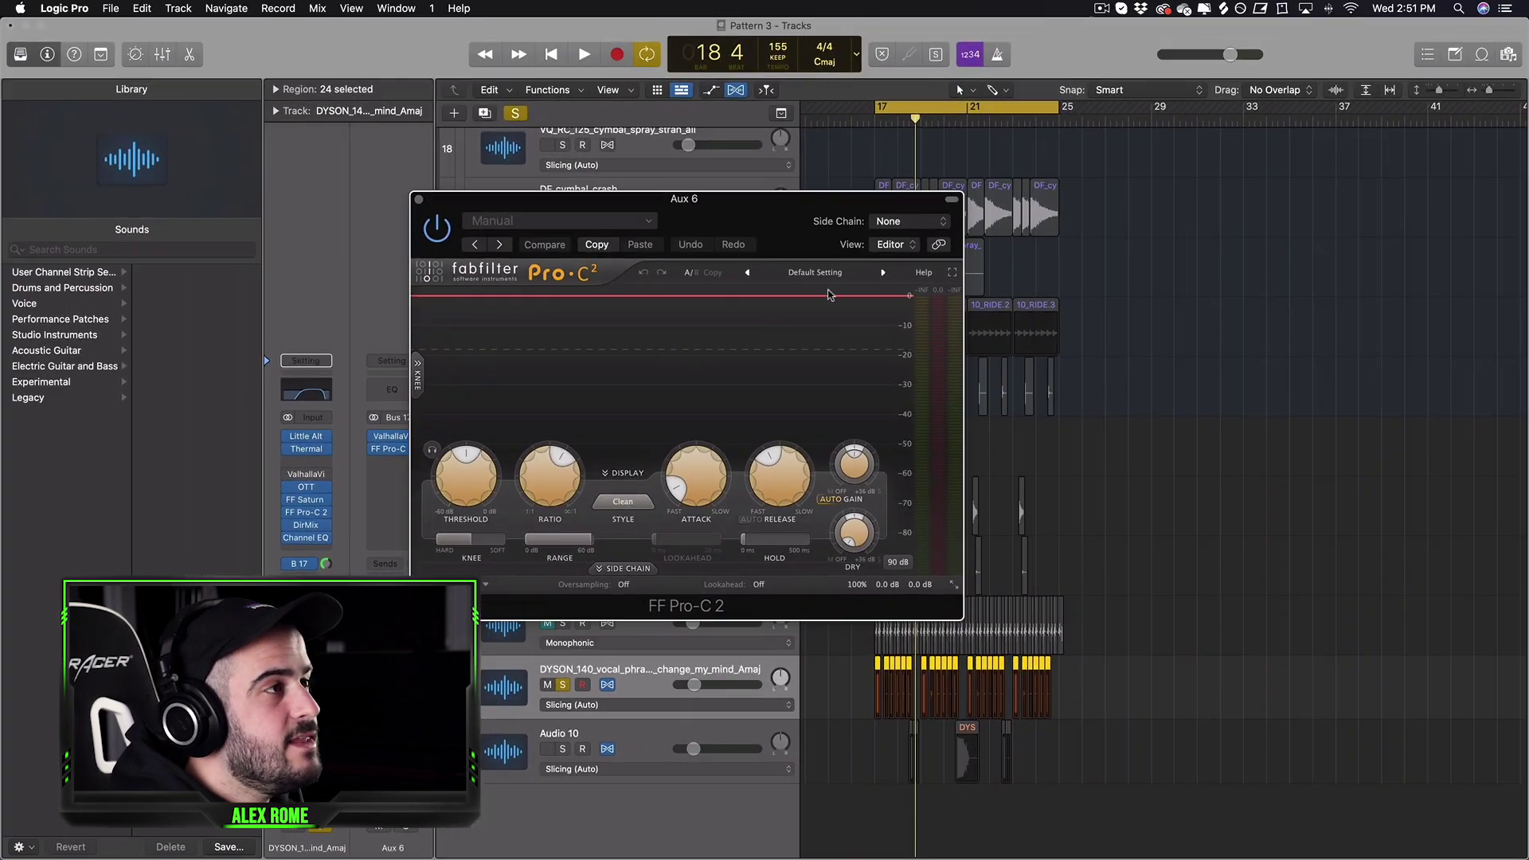
# - Side-chain the compressor from the DYSON vocal (Audio 8), threshold about -22 dB, side-chain level boosted
pyautogui.click(897, 225)
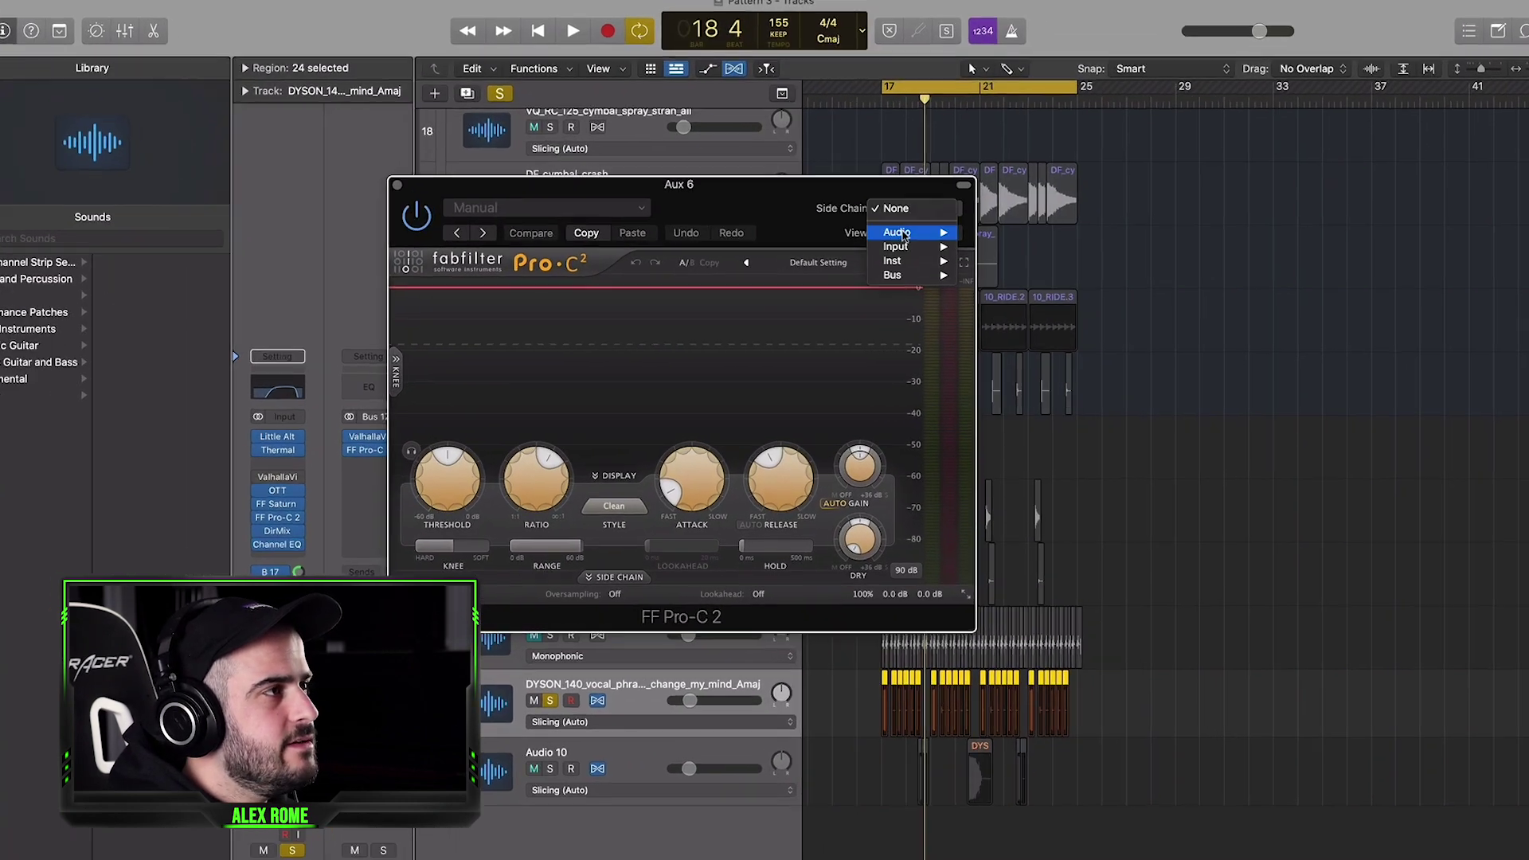
pyautogui.moveTo(890, 243)
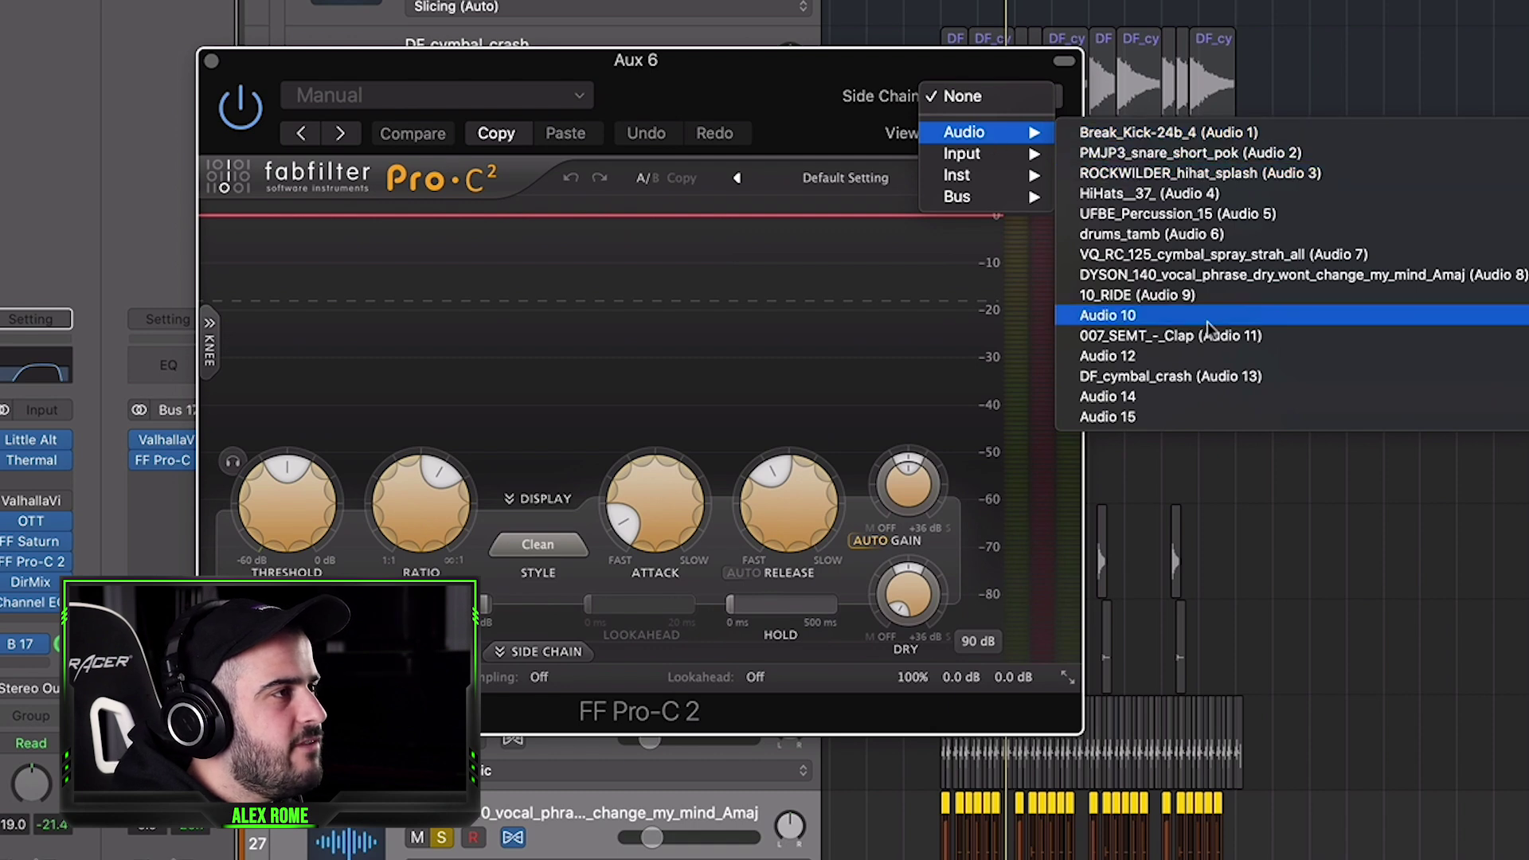
pyautogui.click(686, 776)
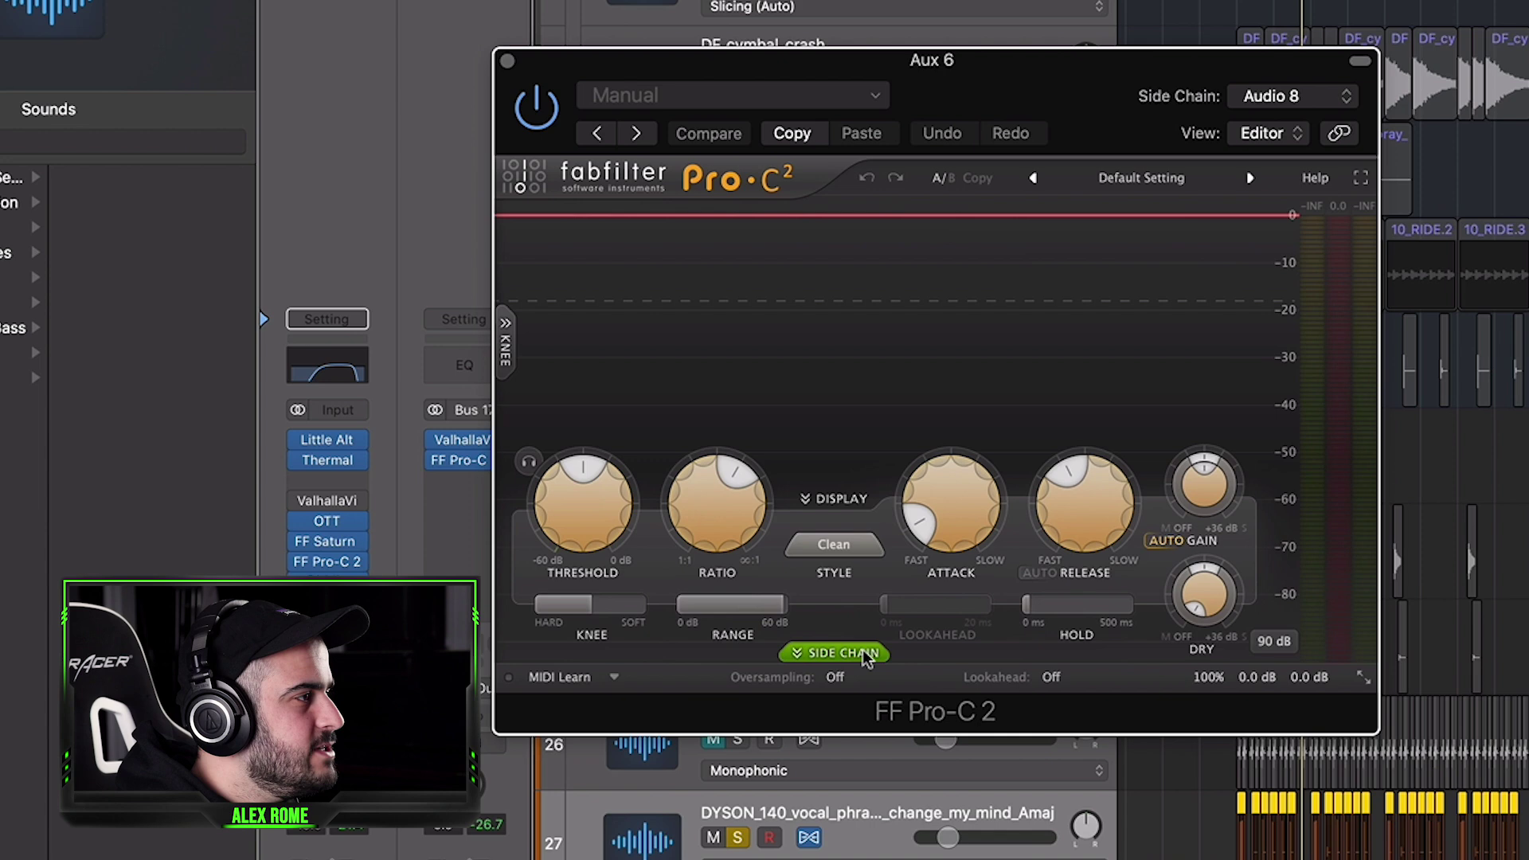
pyautogui.click(867, 657)
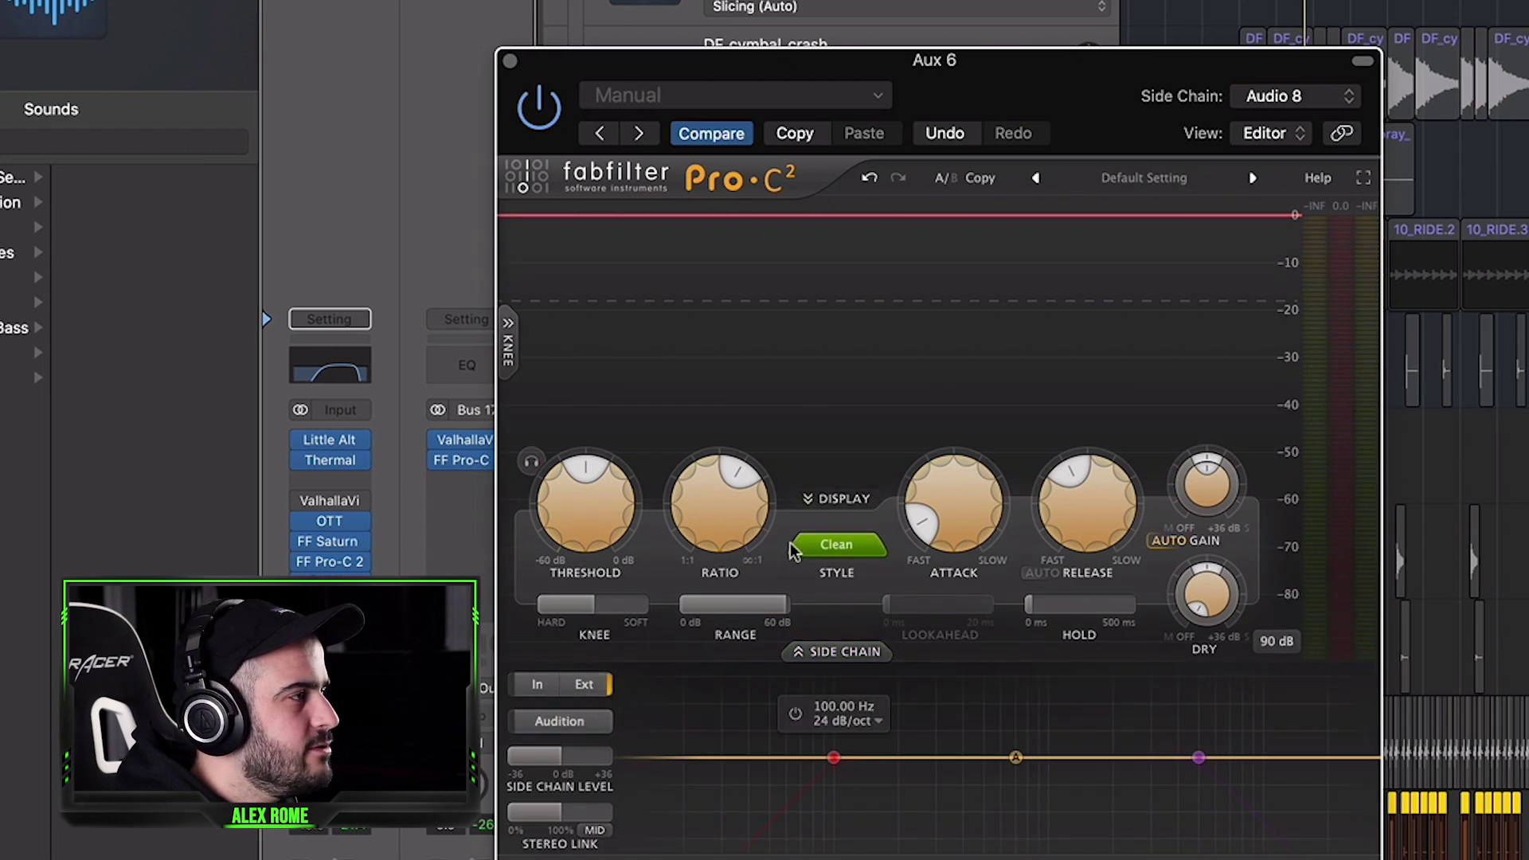
pyautogui.moveTo(569, 465); pyautogui.dragTo(568, 476)
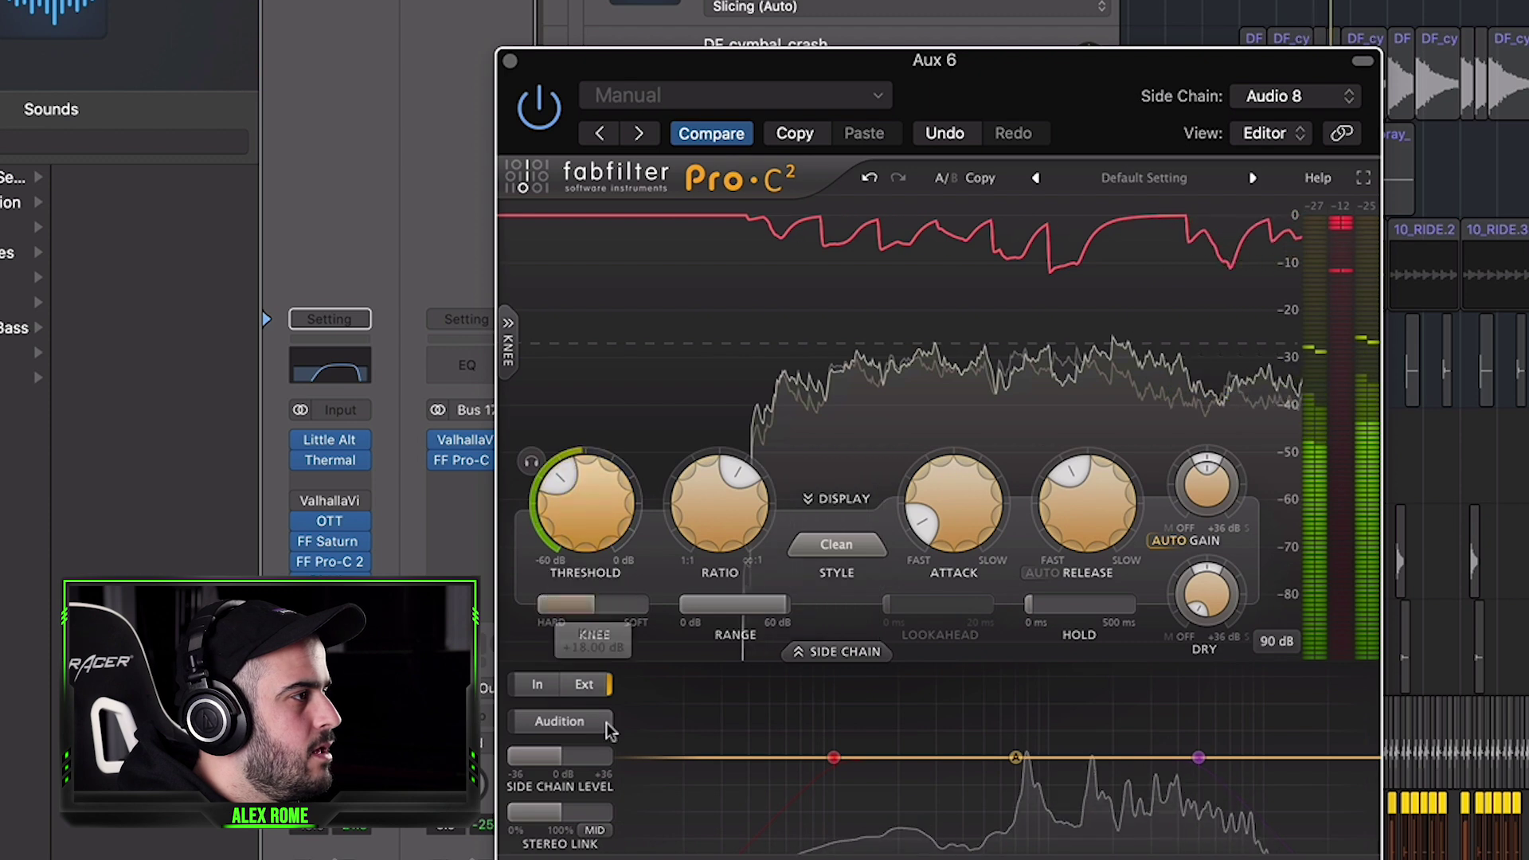
pyautogui.moveTo(561, 755); pyautogui.dragTo(643, 758)
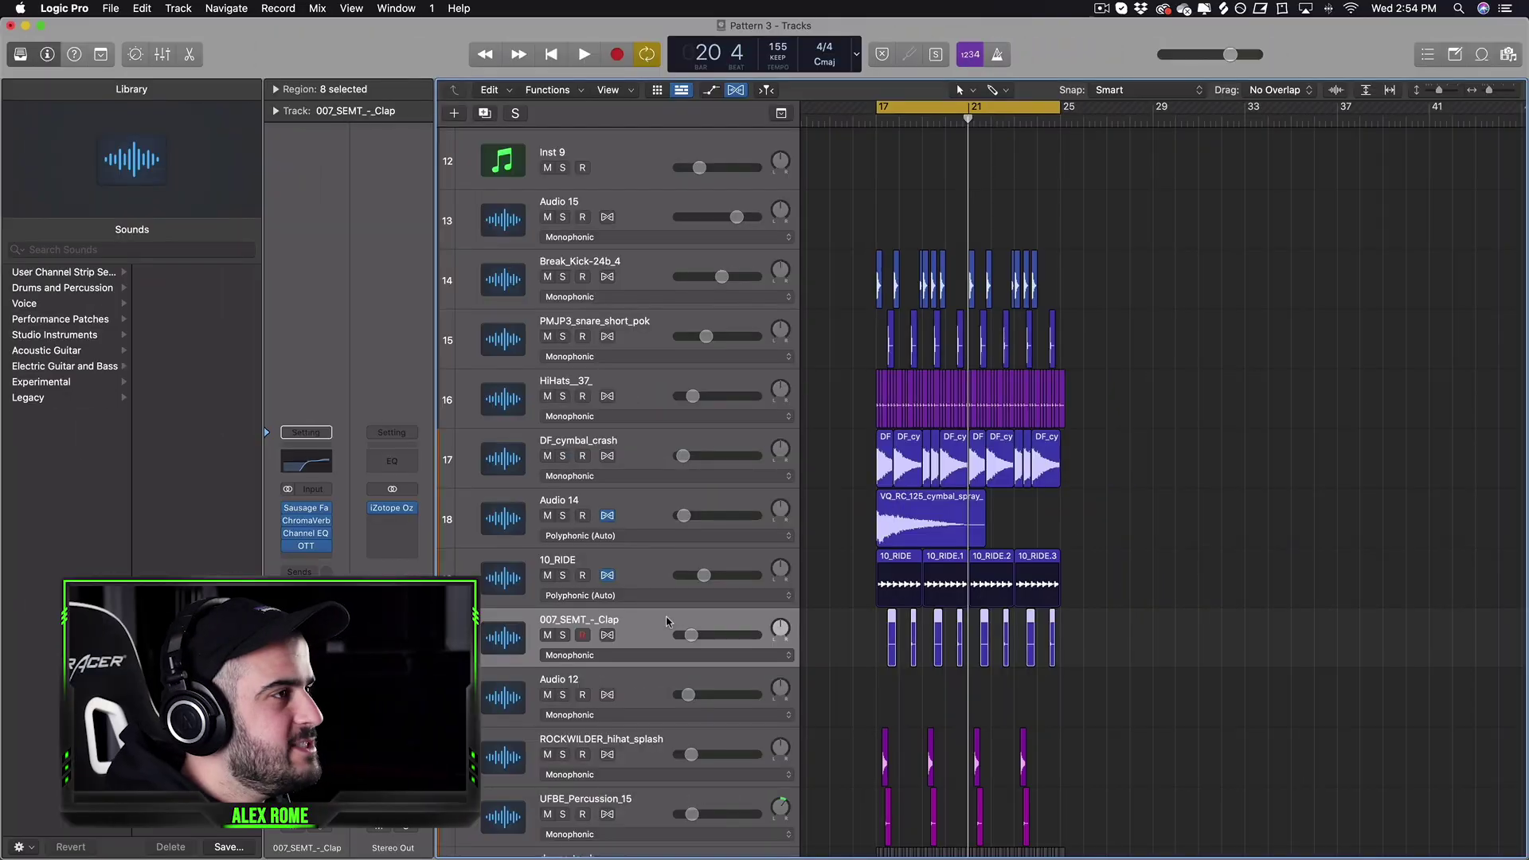
# - Solo and select Audio 15 plus the drum tracks, then group them into a Summing Stack, Sum 1
pyautogui.moveTo(564, 638); pyautogui.dragTo(571, 251)
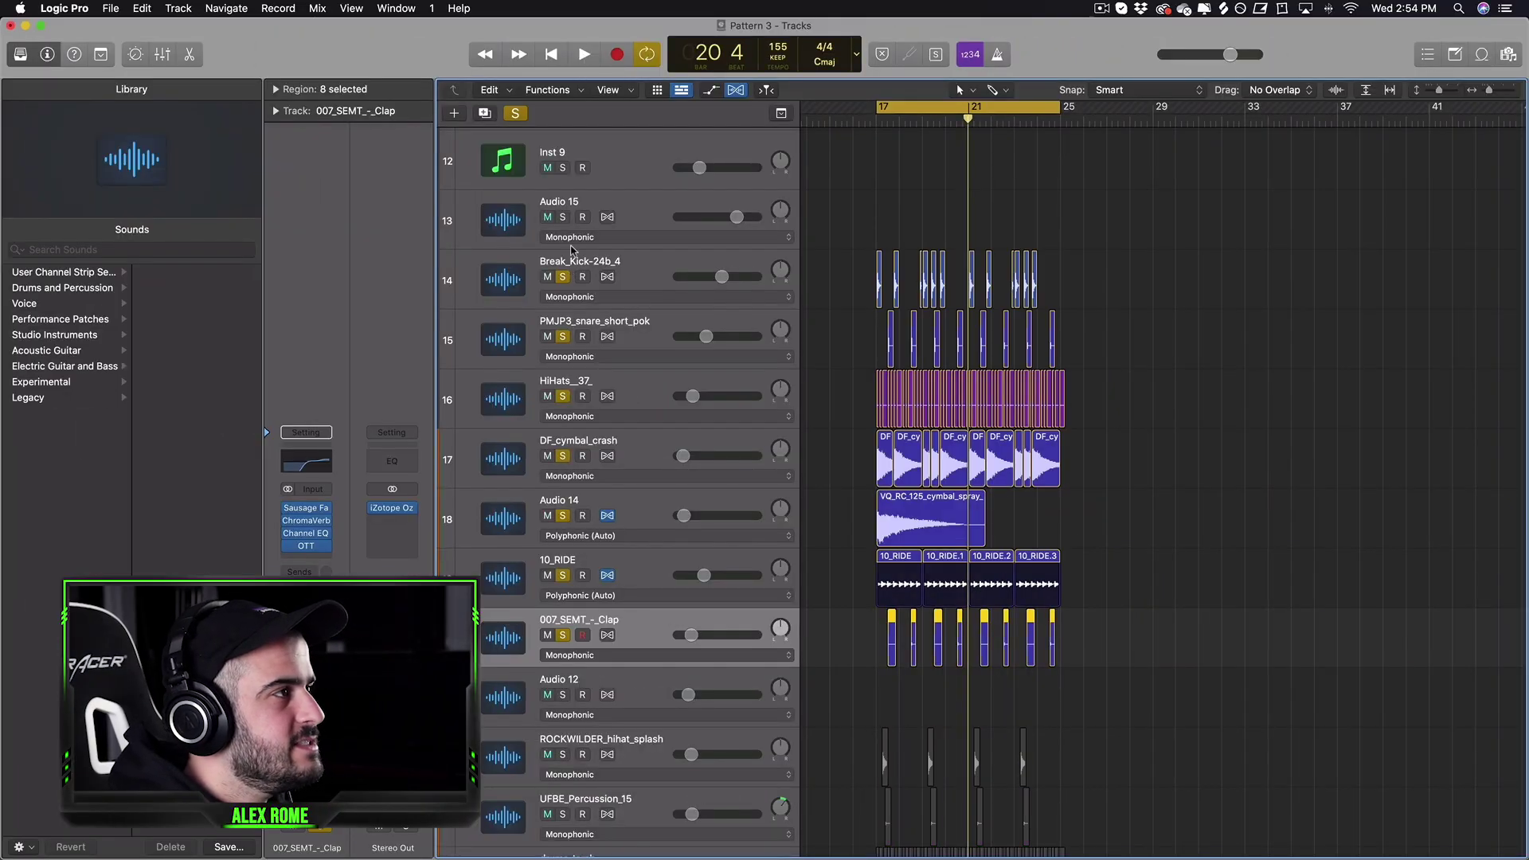
pyautogui.press('space')
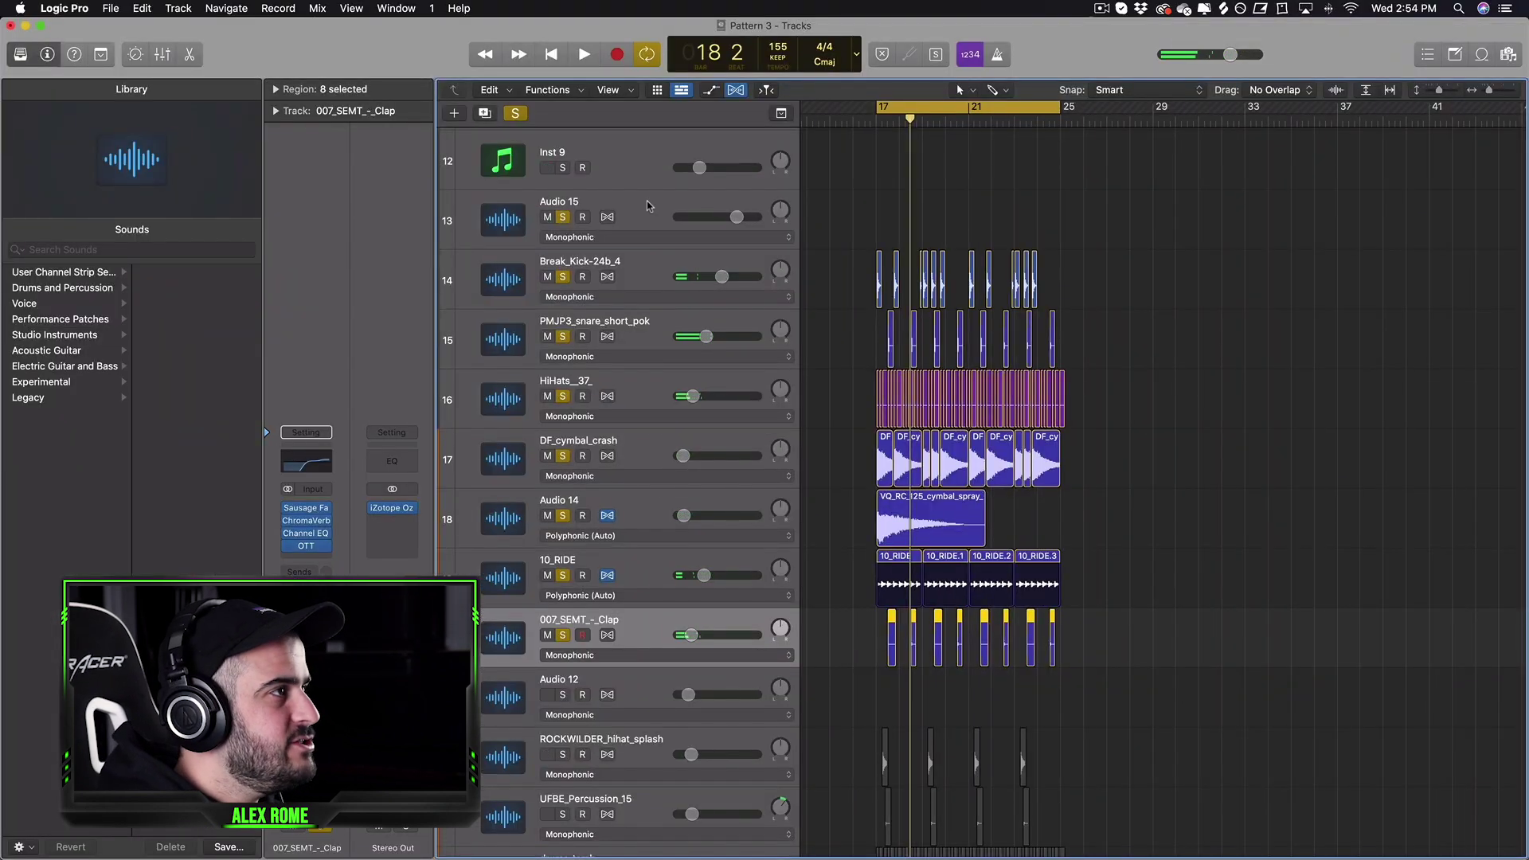
pyautogui.click(647, 205)
pyautogui.rightClick(648, 207)
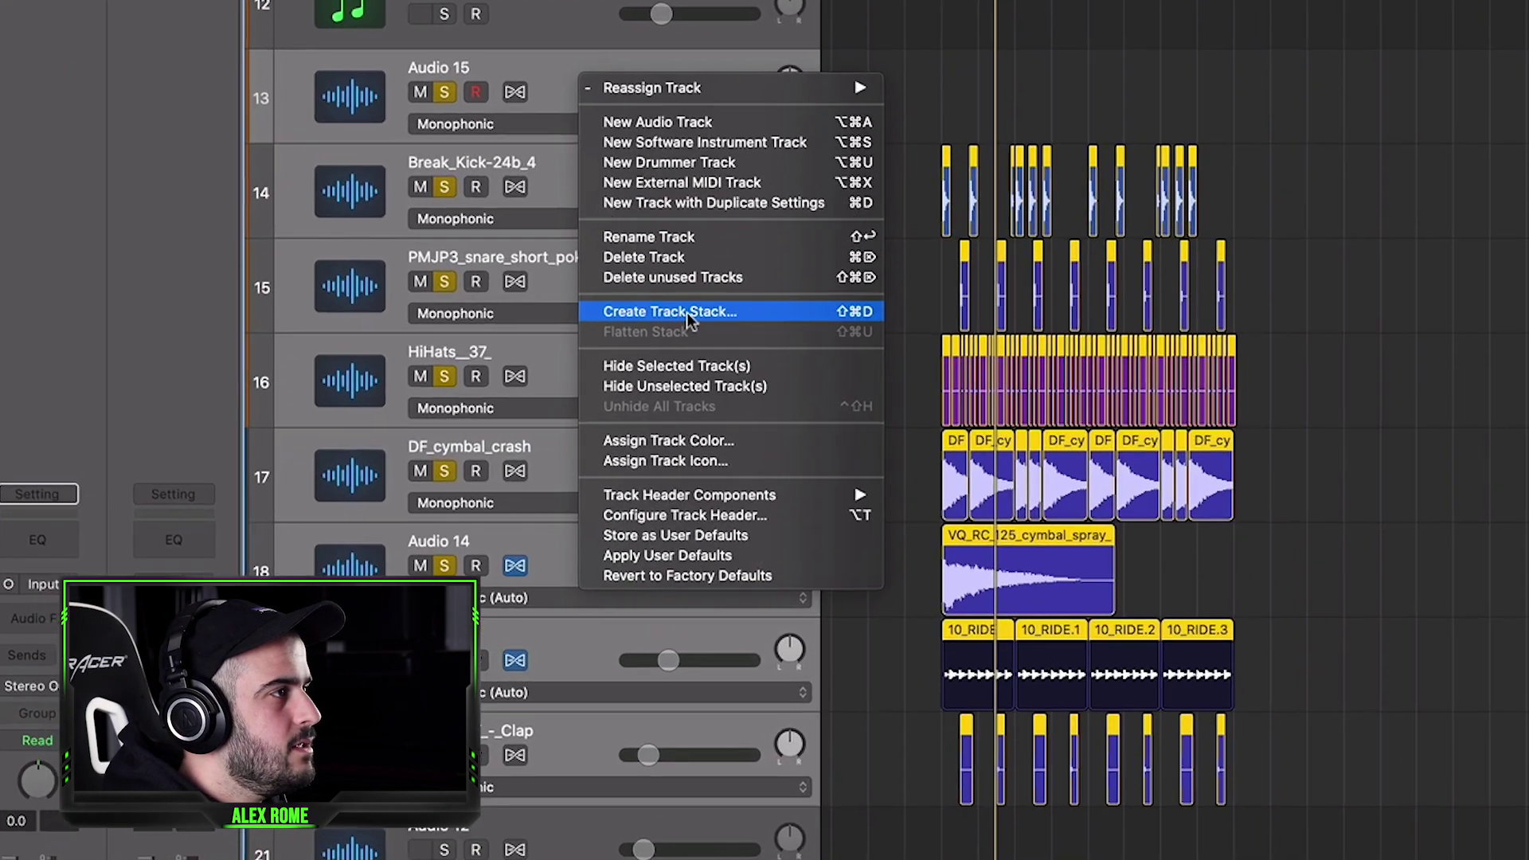
pyautogui.click(703, 355)
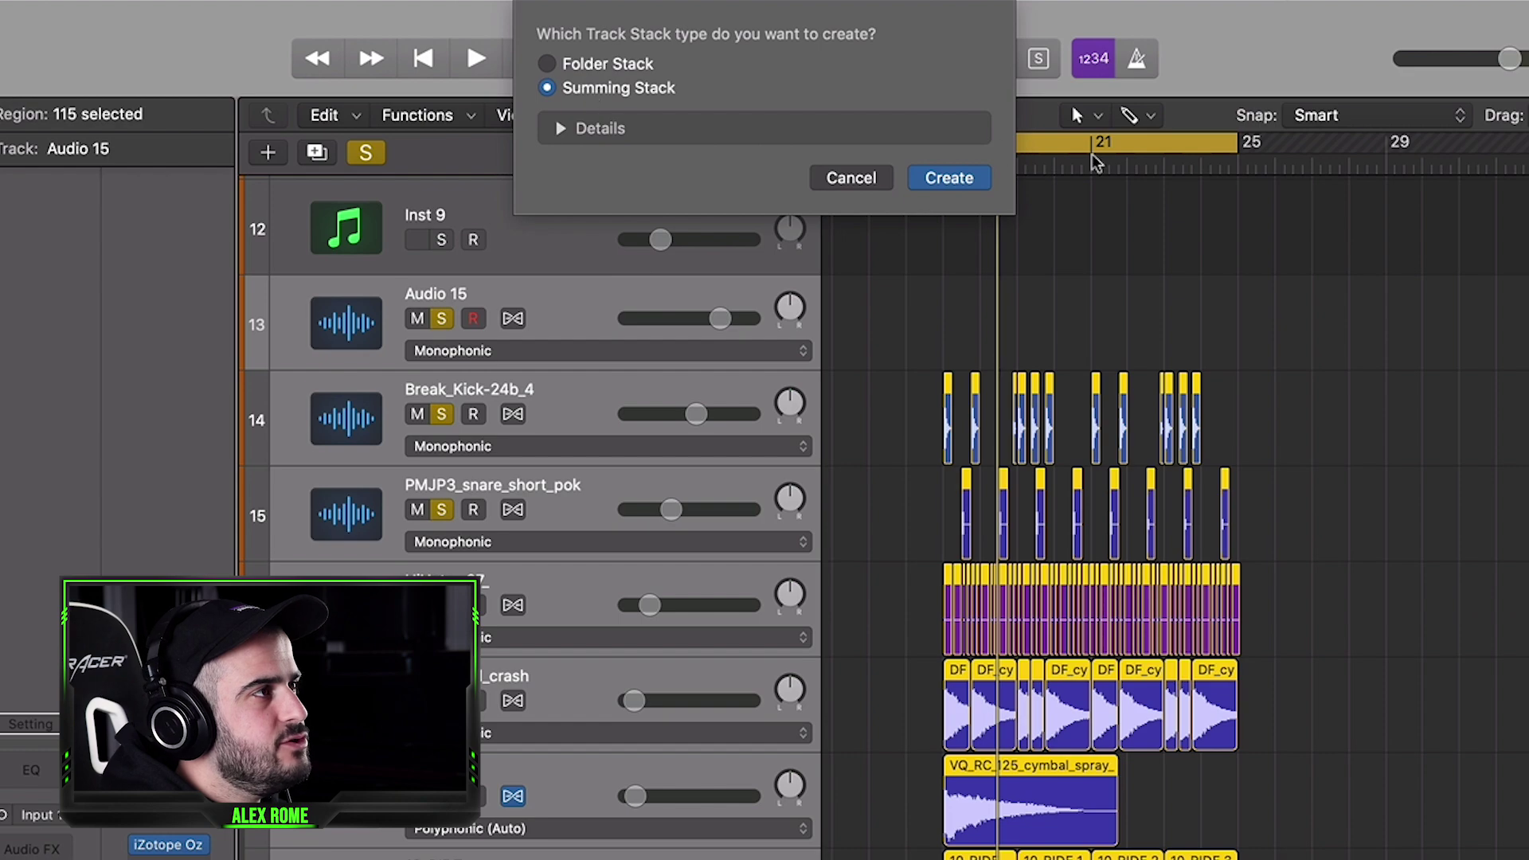
pyautogui.click(949, 178)
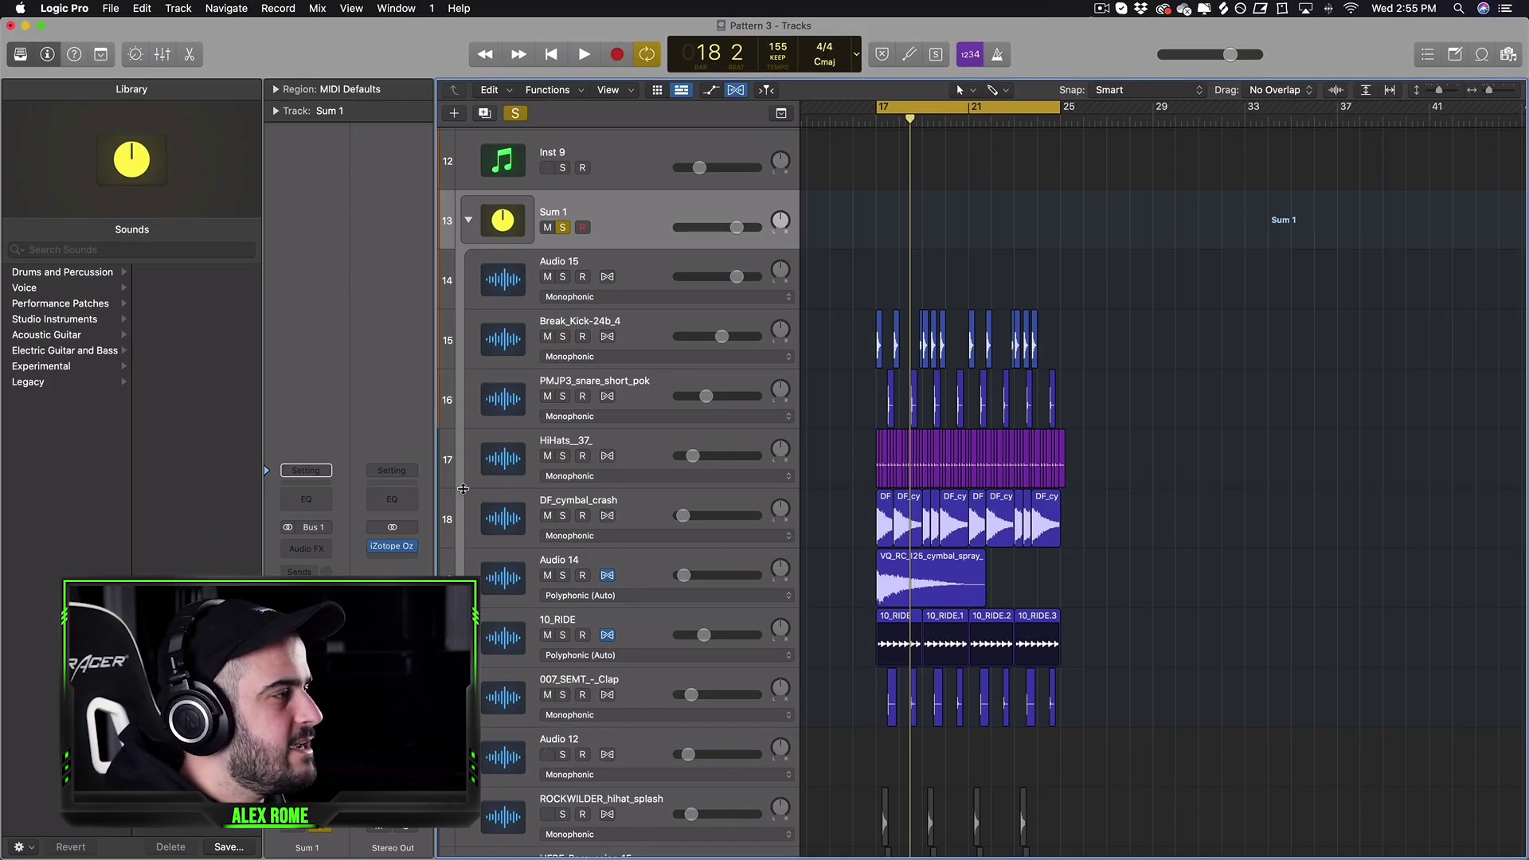
# - Insert the stereo Phat FX plug-in on the Sum 1 bus
pyautogui.click(307, 549)
pyautogui.moveTo(344, 797)
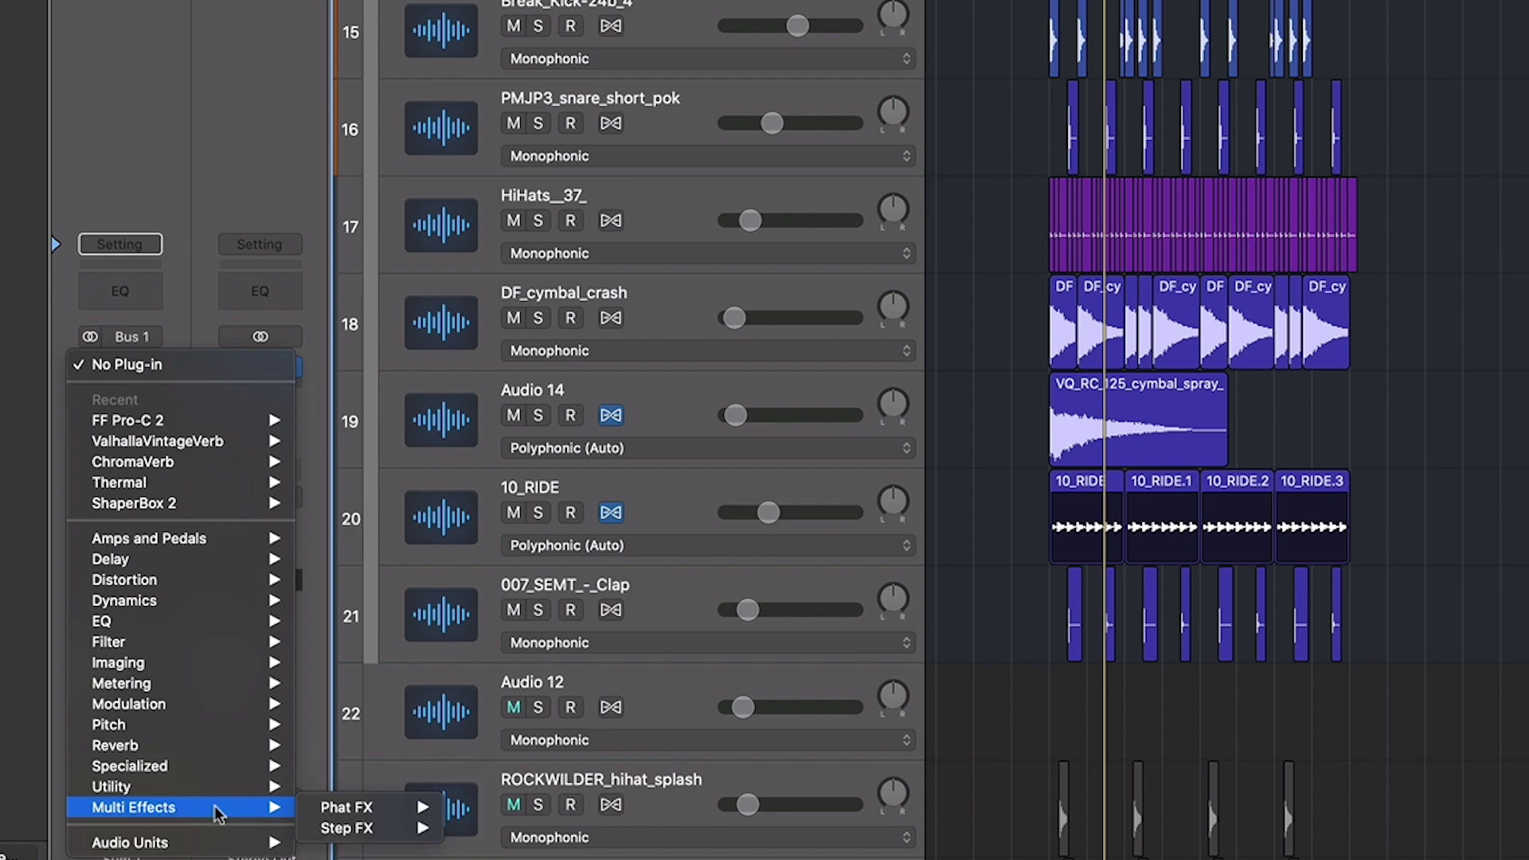
pyautogui.moveTo(428, 812)
pyautogui.click(490, 808)
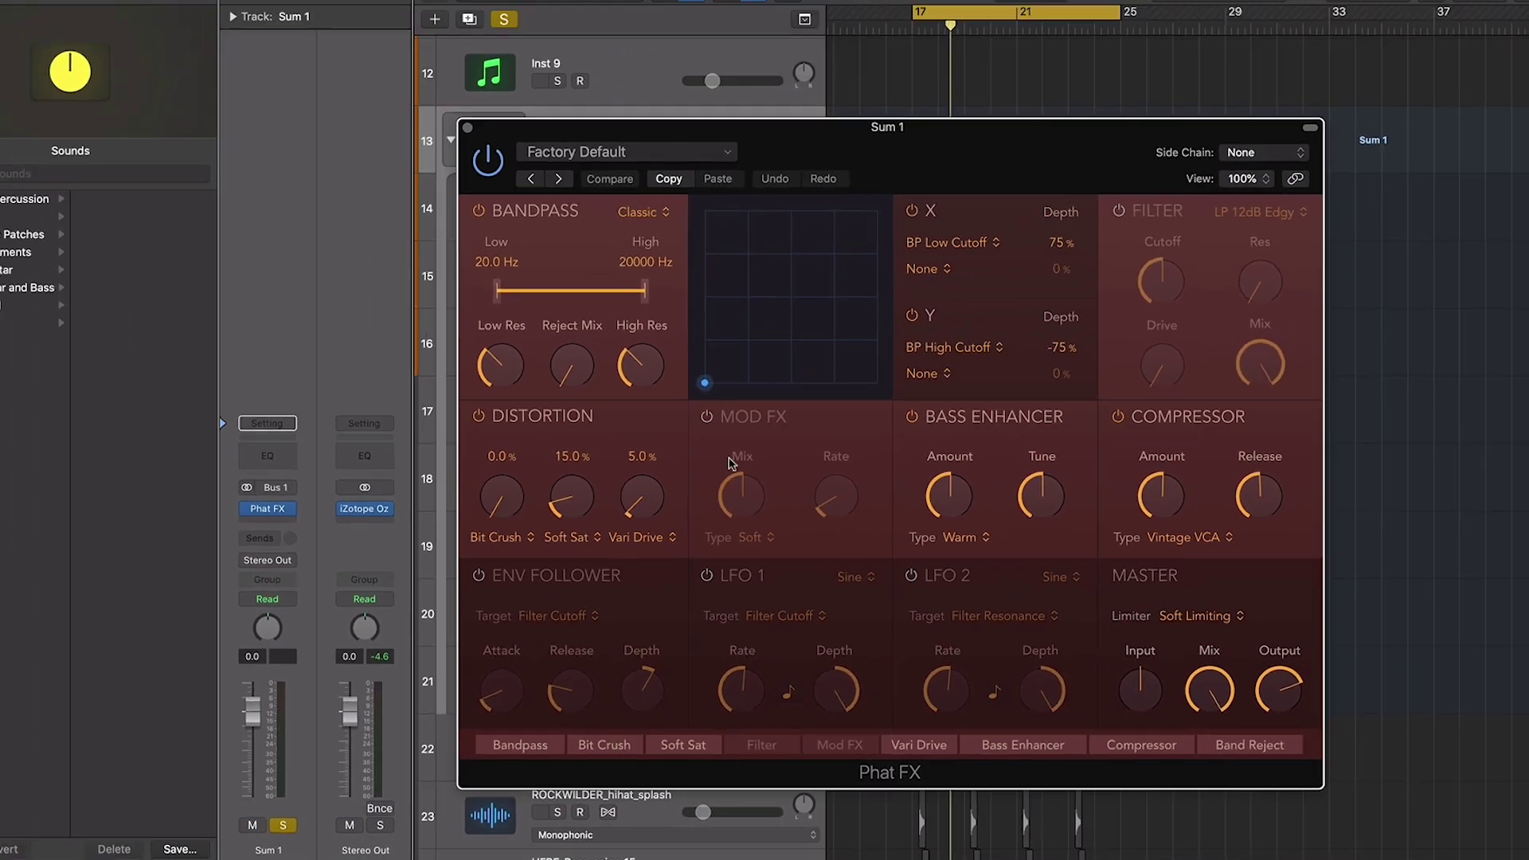
# - In Phat FX, turn off Bass Enhancer, choose Studio FET compression, and raise Soft Sat to 28%
pyautogui.click(912, 416)
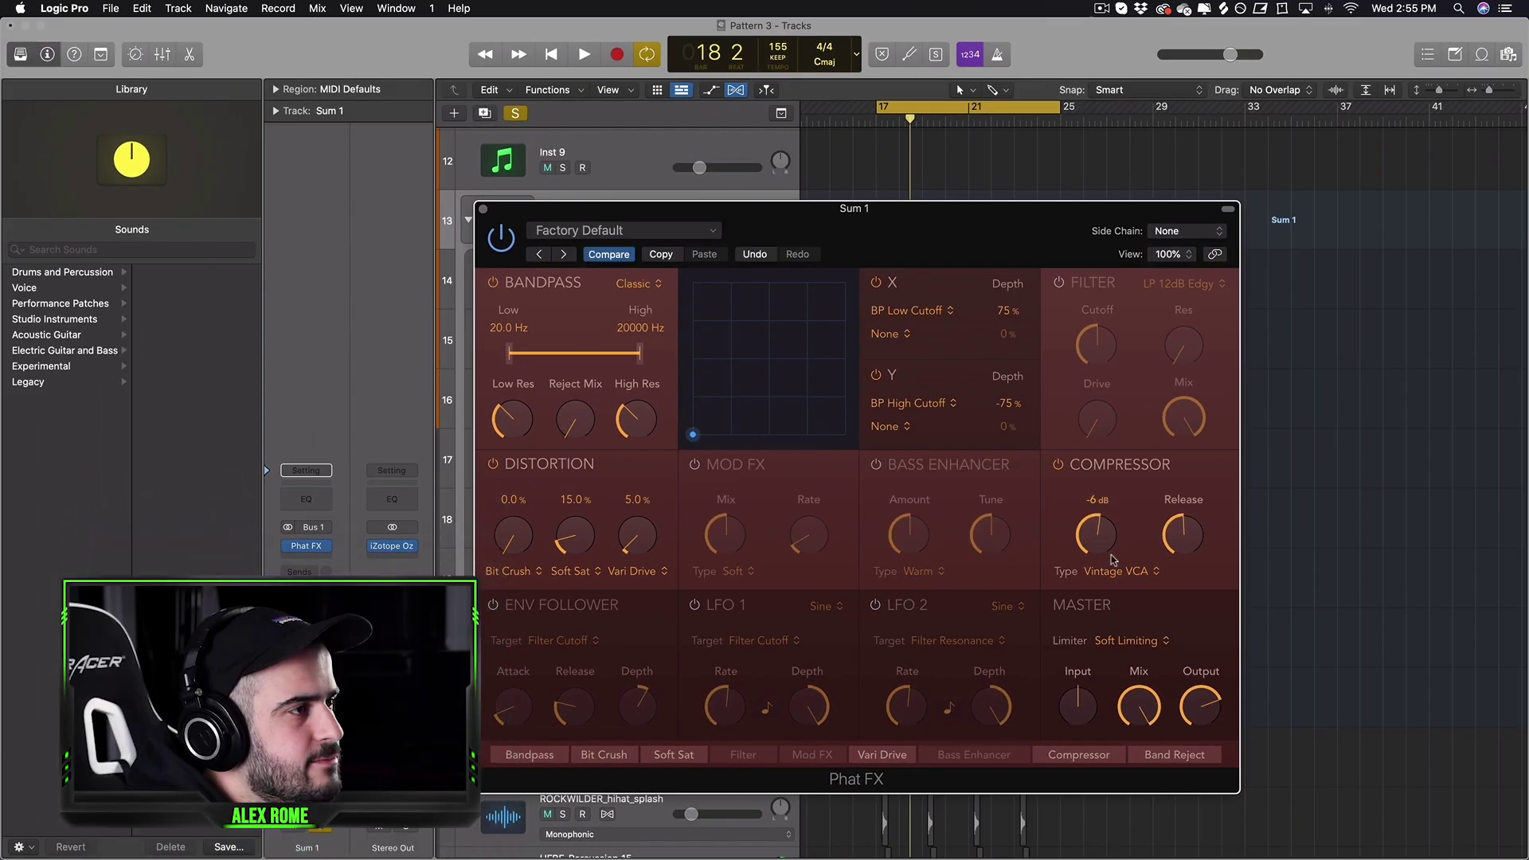
pyautogui.click(1115, 571)
pyautogui.click(1106, 558)
pyautogui.moveTo(577, 548); pyautogui.dragTo(578, 538)
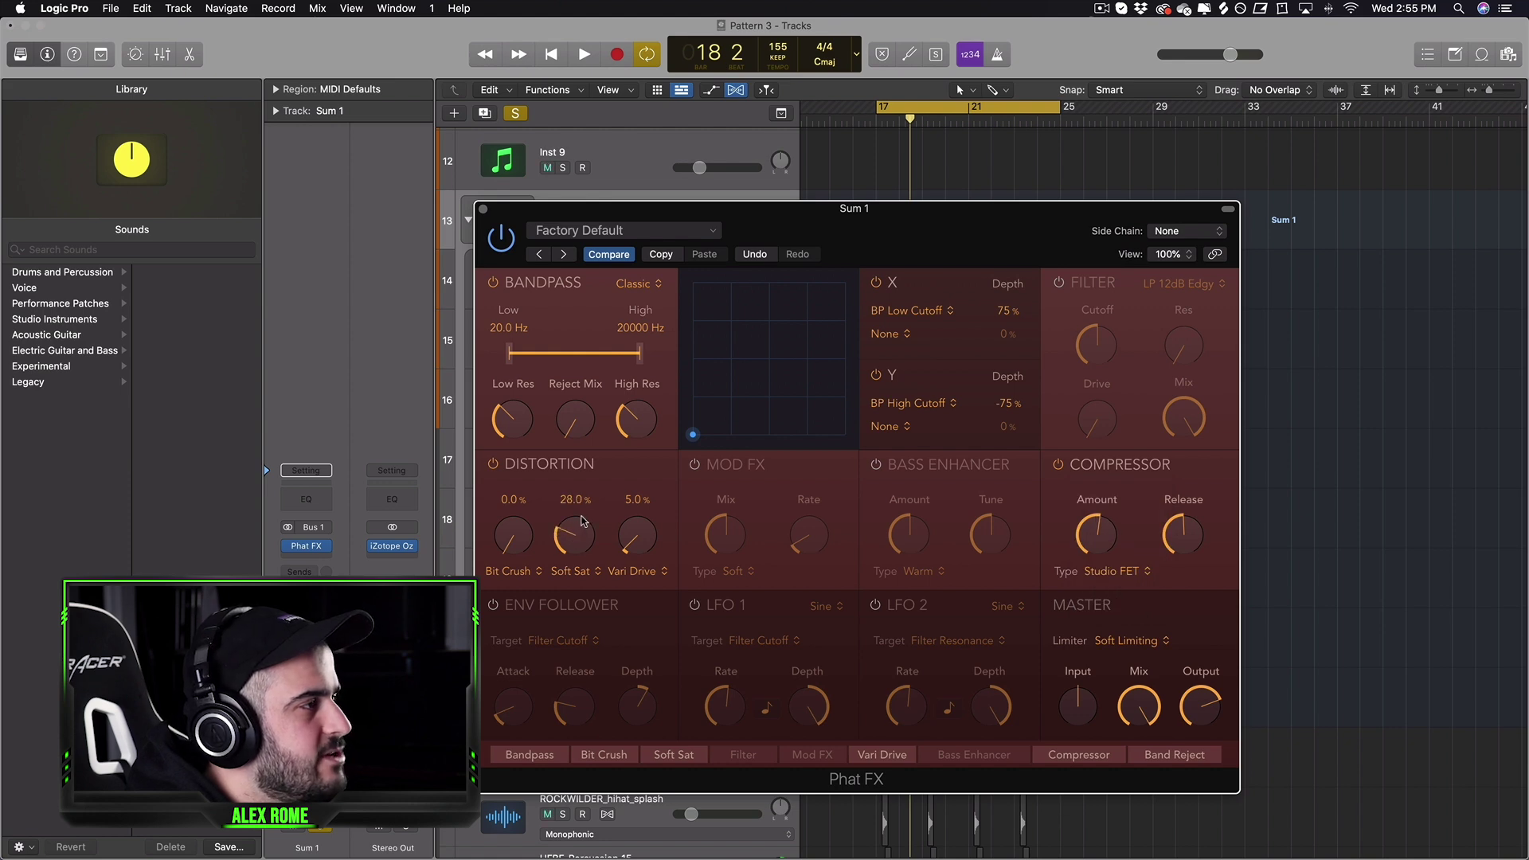
# - Play the drums and compare the sound with Phat FX bypassed and active
pyautogui.press('space')
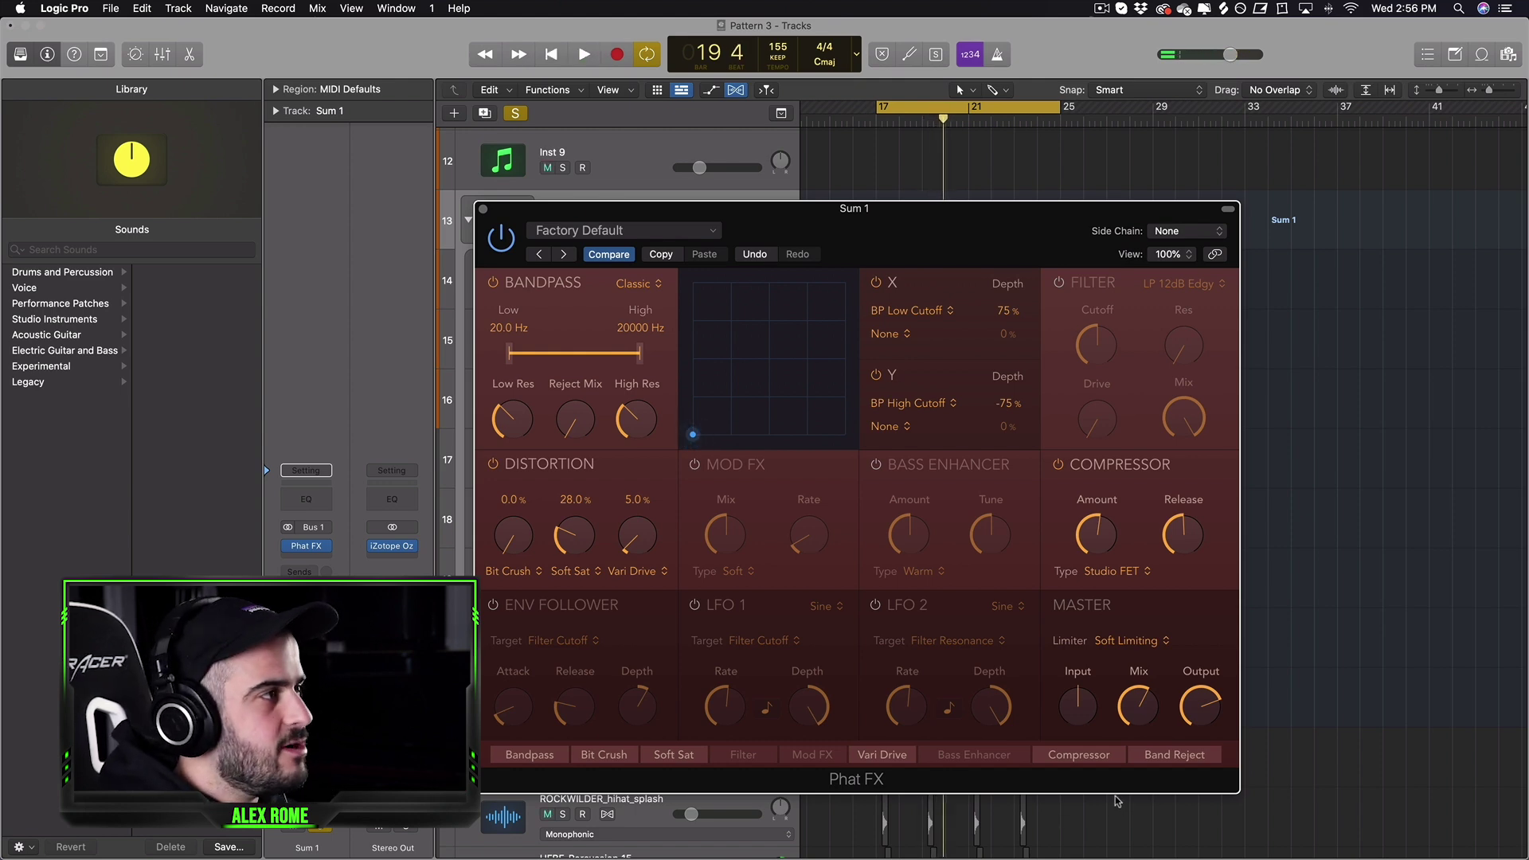
pyautogui.press('space')
pyautogui.click(502, 243)
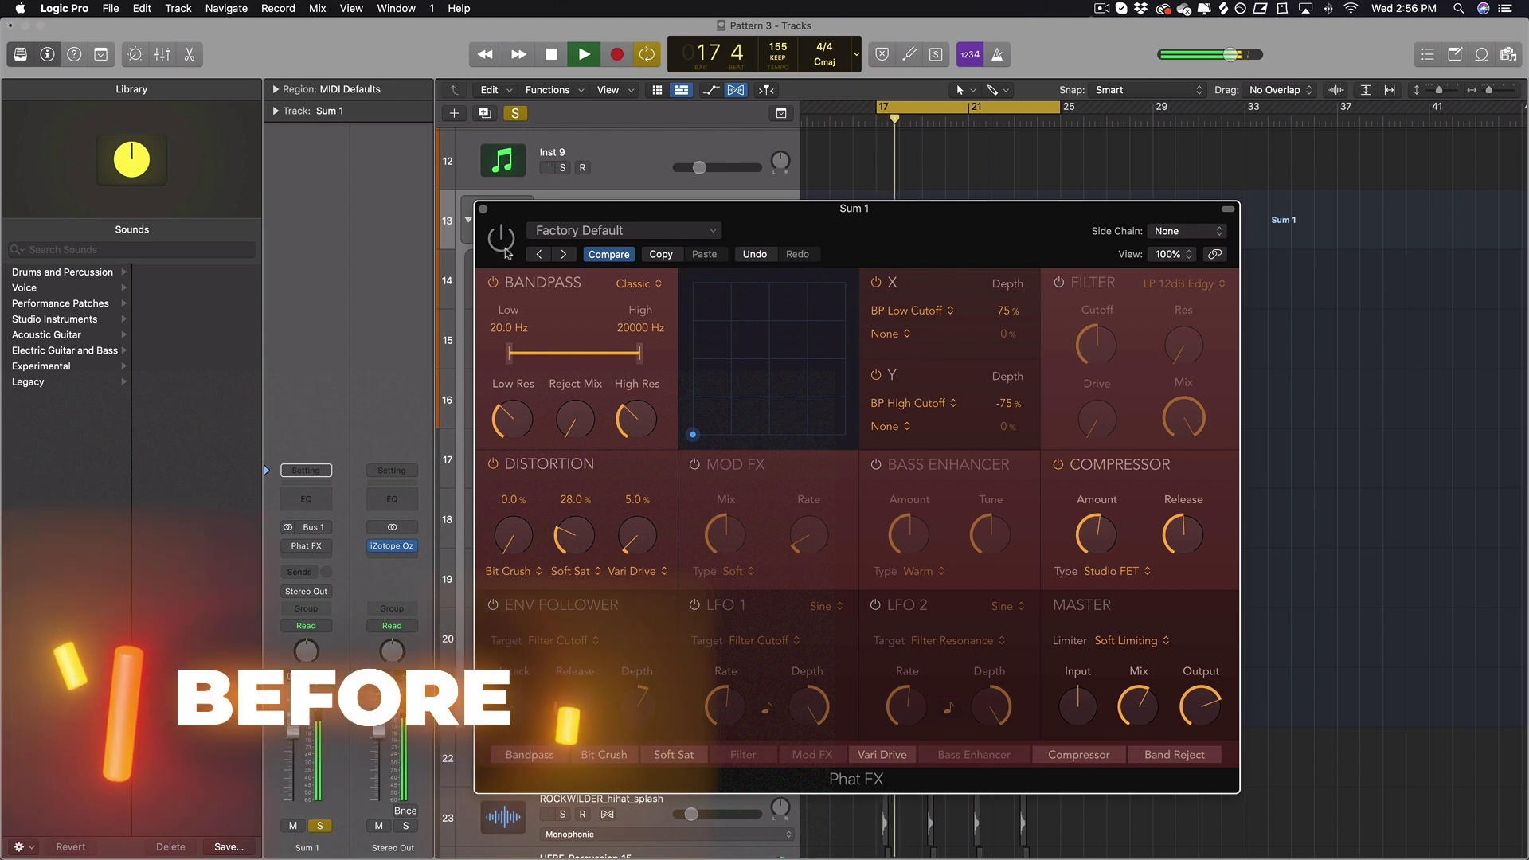
pyautogui.click(501, 238)
pyautogui.press('space')
pyautogui.press('space')
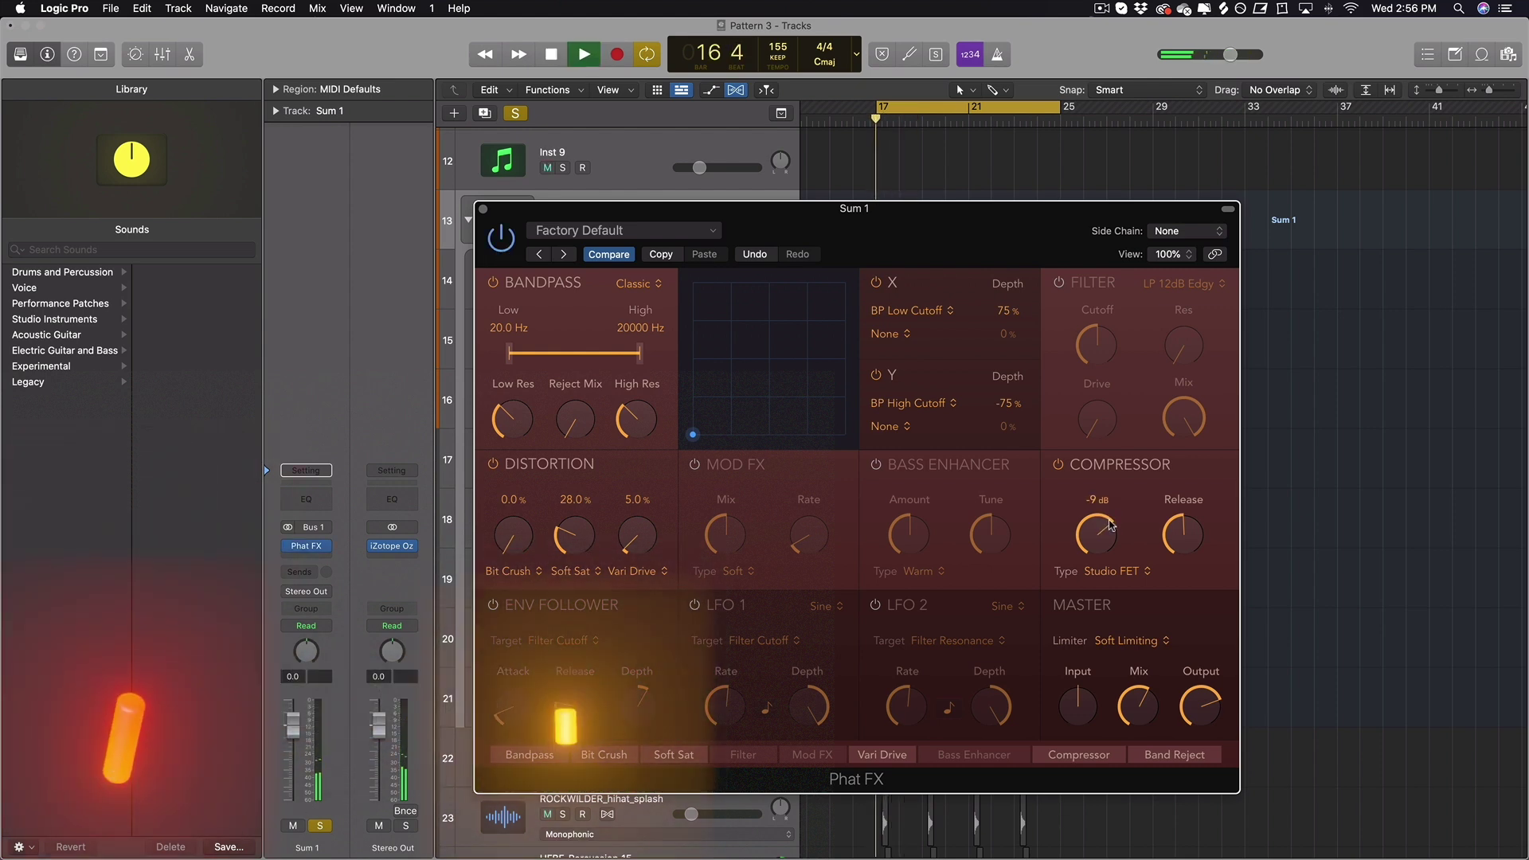
pyautogui.moveTo(1103, 553)
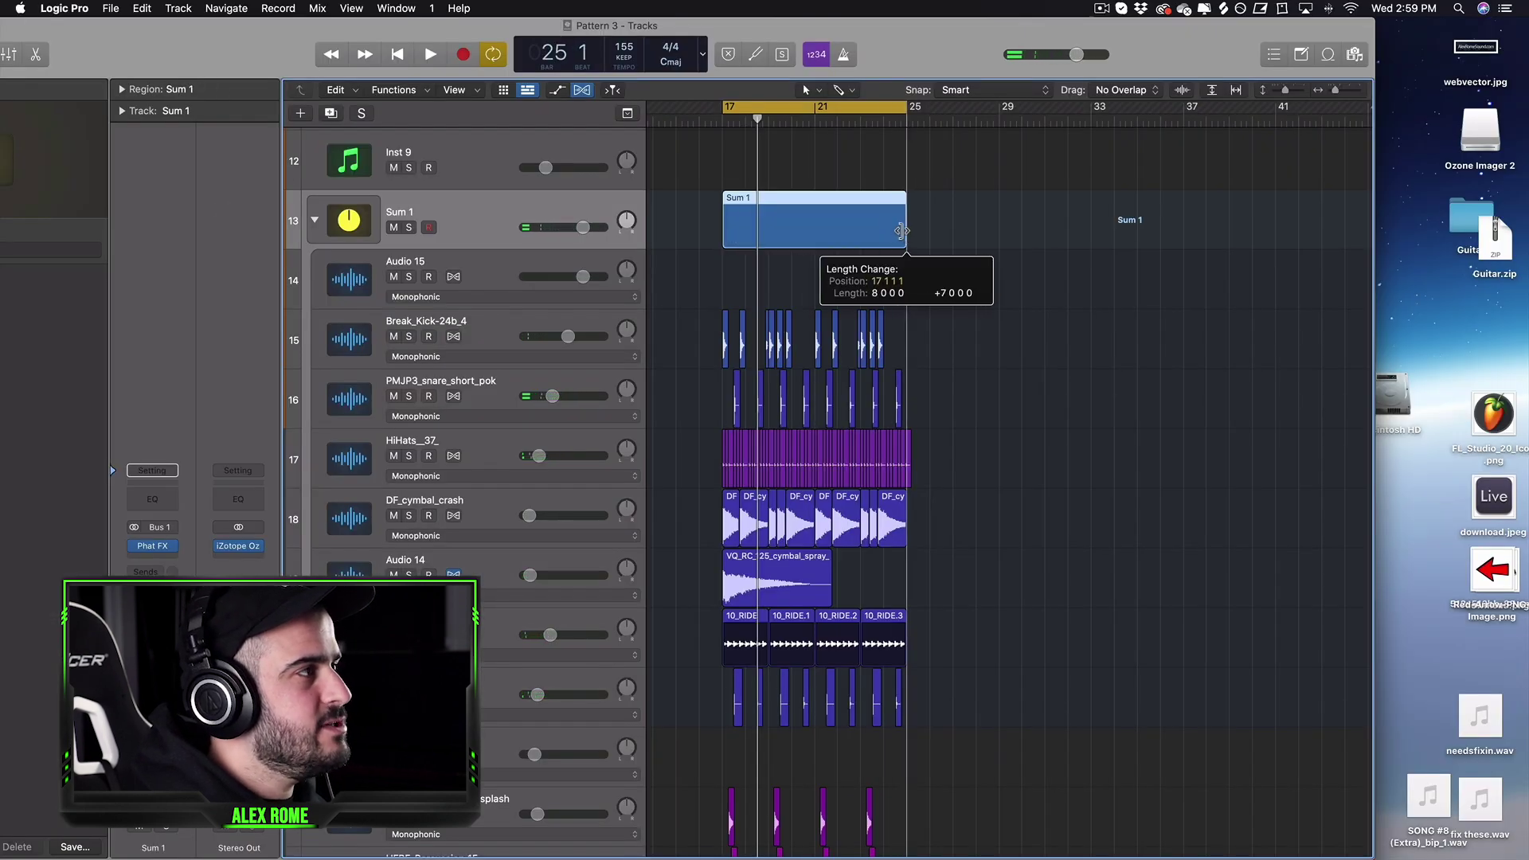
# - Move the Logic window aside and drag the Sum 1 region onto the desktop as Sum 1.wav
pyautogui.moveTo(1146, 76); pyautogui.dragTo(891, 76)
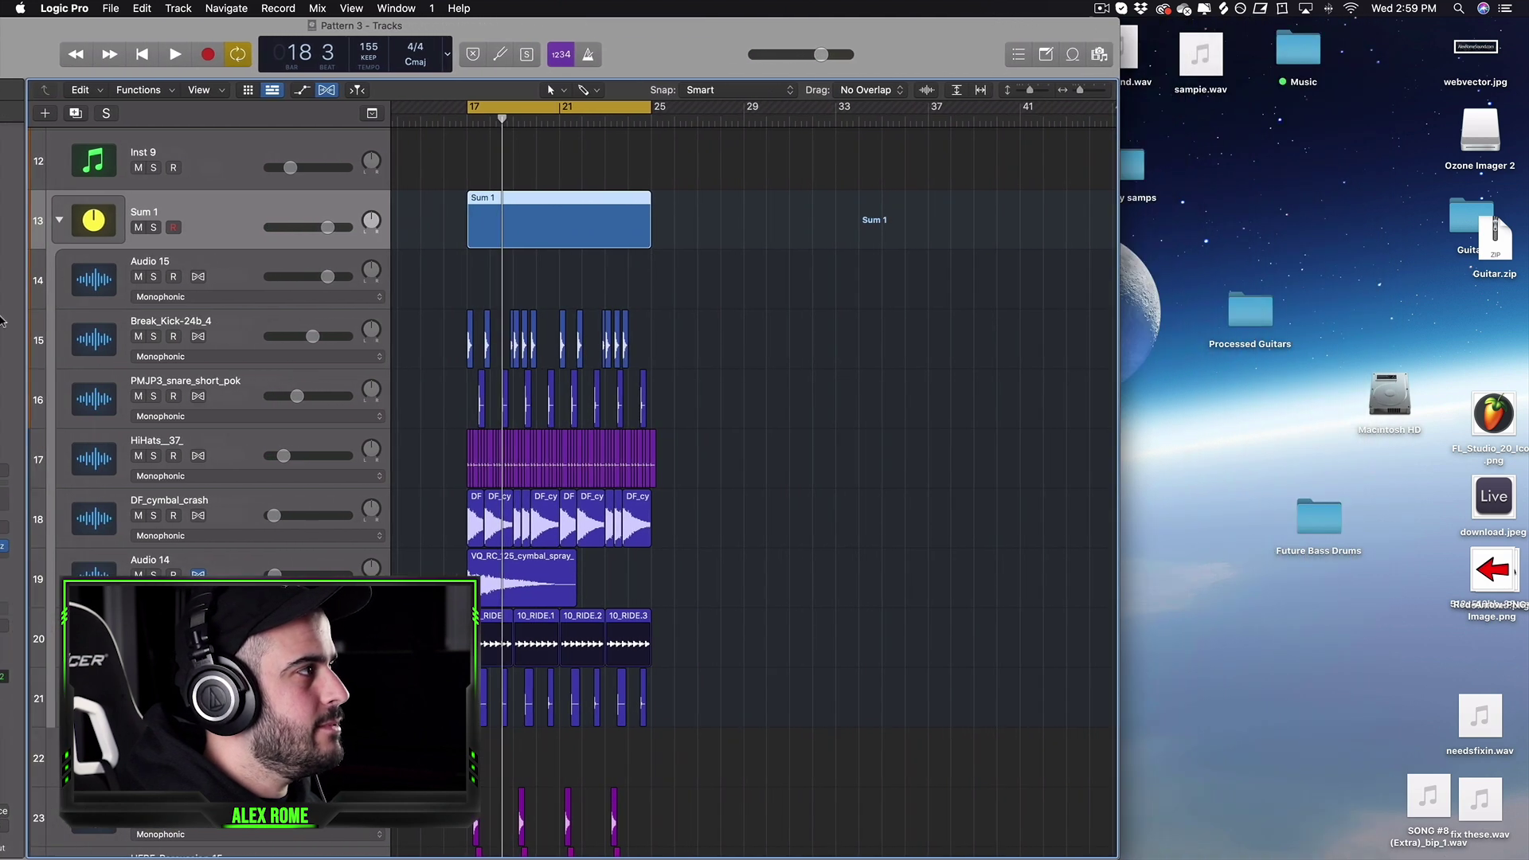
pyautogui.moveTo(576, 240); pyautogui.dragTo(1315, 323)
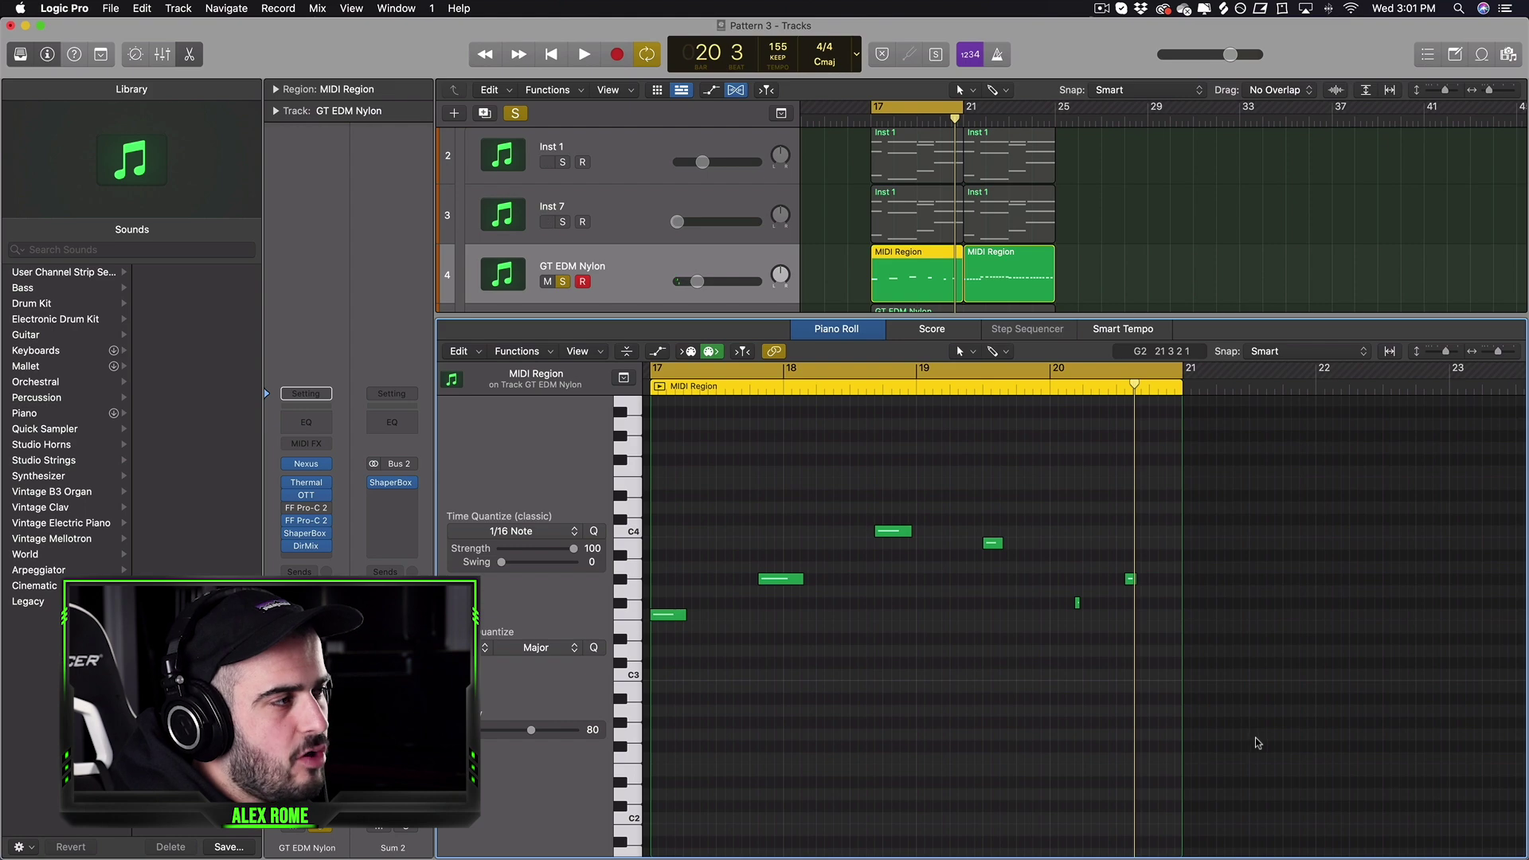
# - Force legato on the six GT EDM Nylon melody notes and extend the last note to bar 21
pyautogui.moveTo(1258, 737); pyautogui.dragTo(644, 506)
pyautogui.rightClick(823, 614)
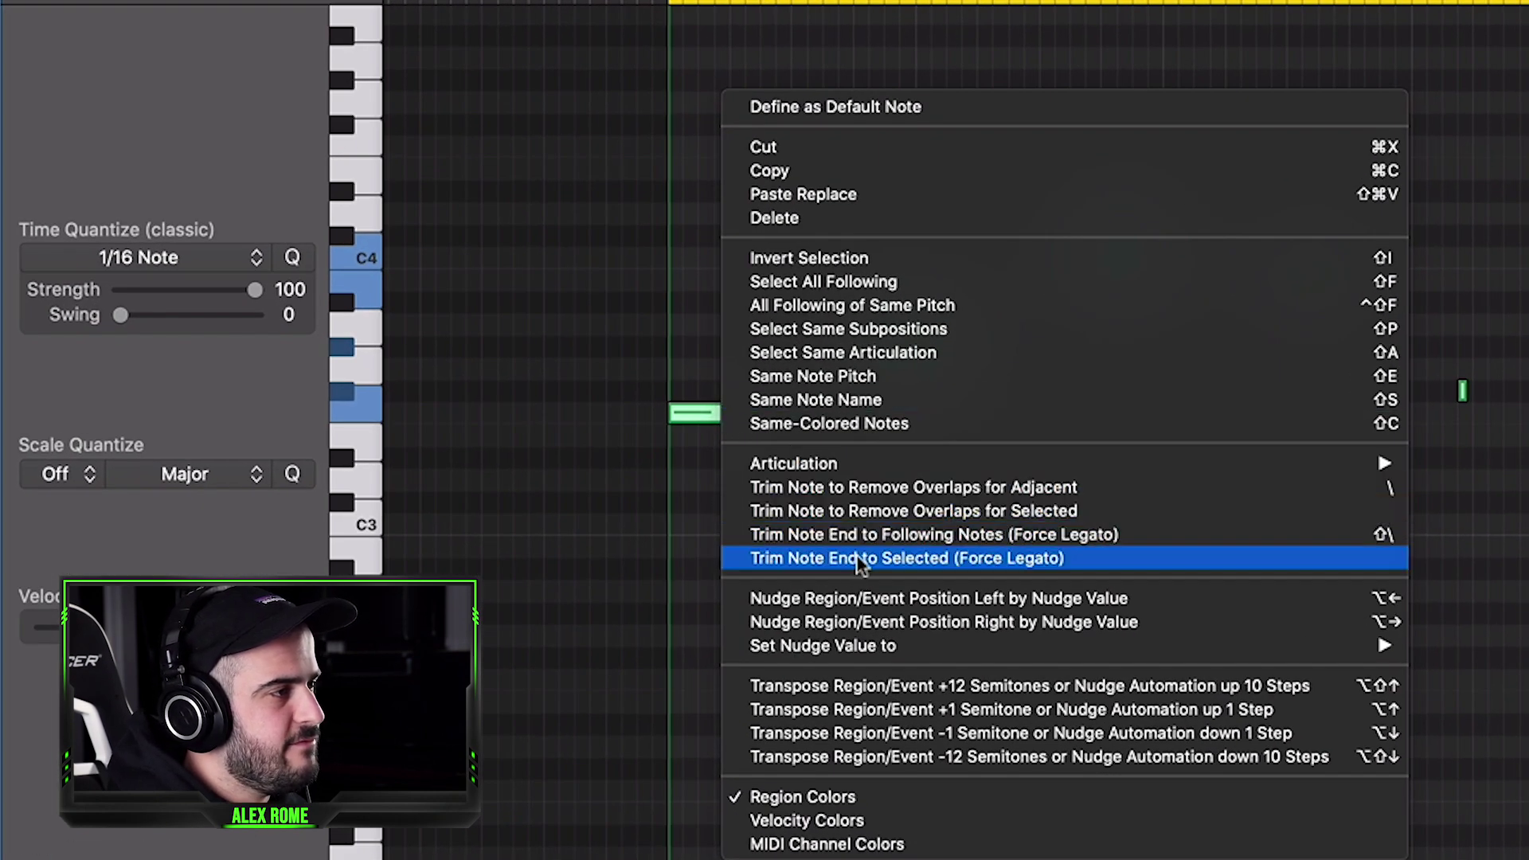
pyautogui.click(858, 560)
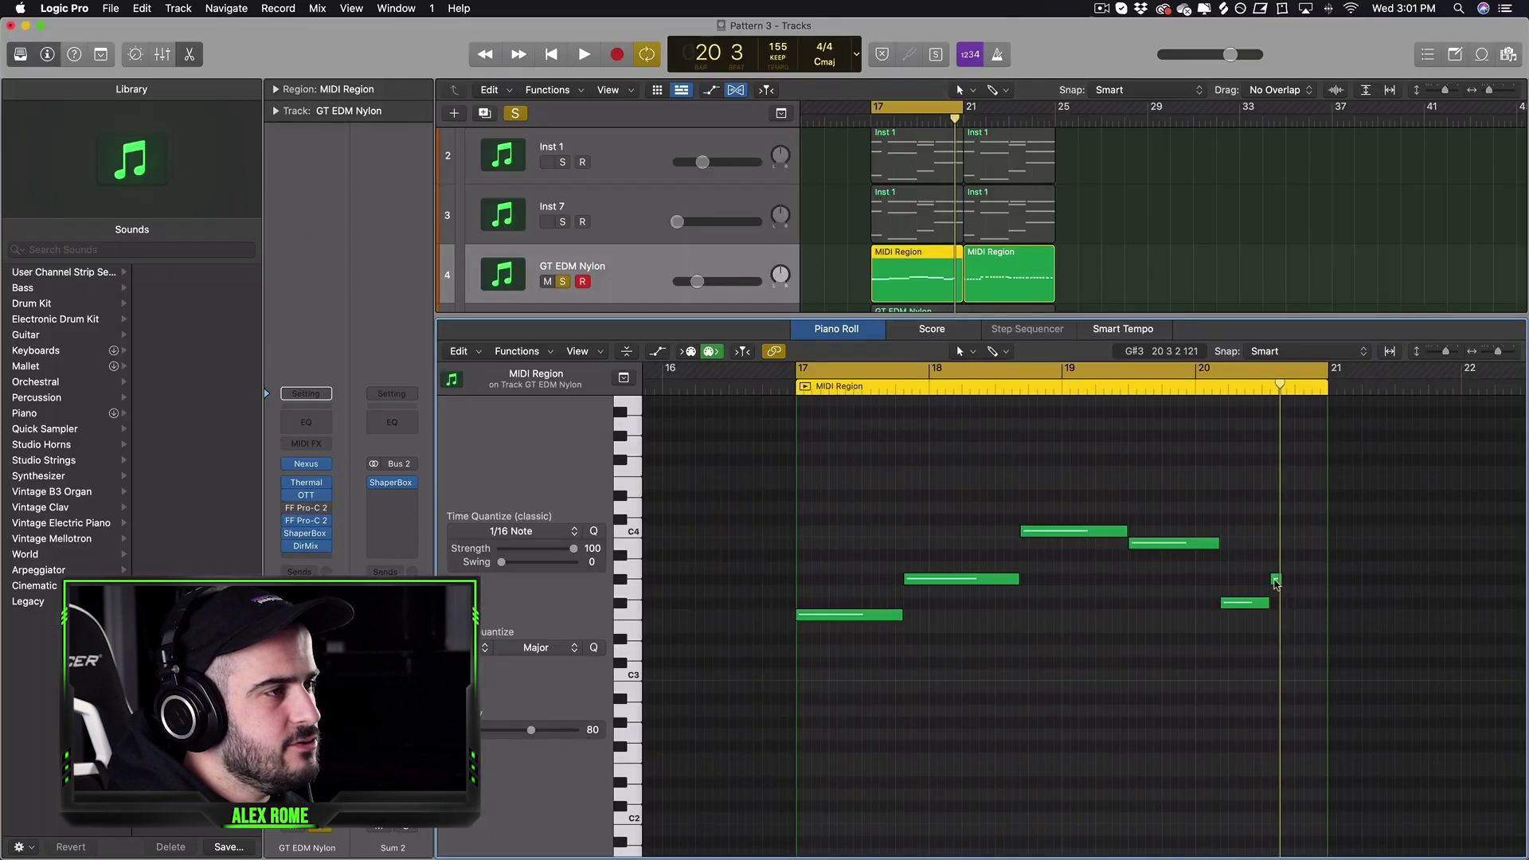
pyautogui.moveTo(1275, 582); pyautogui.dragTo(1326, 581)
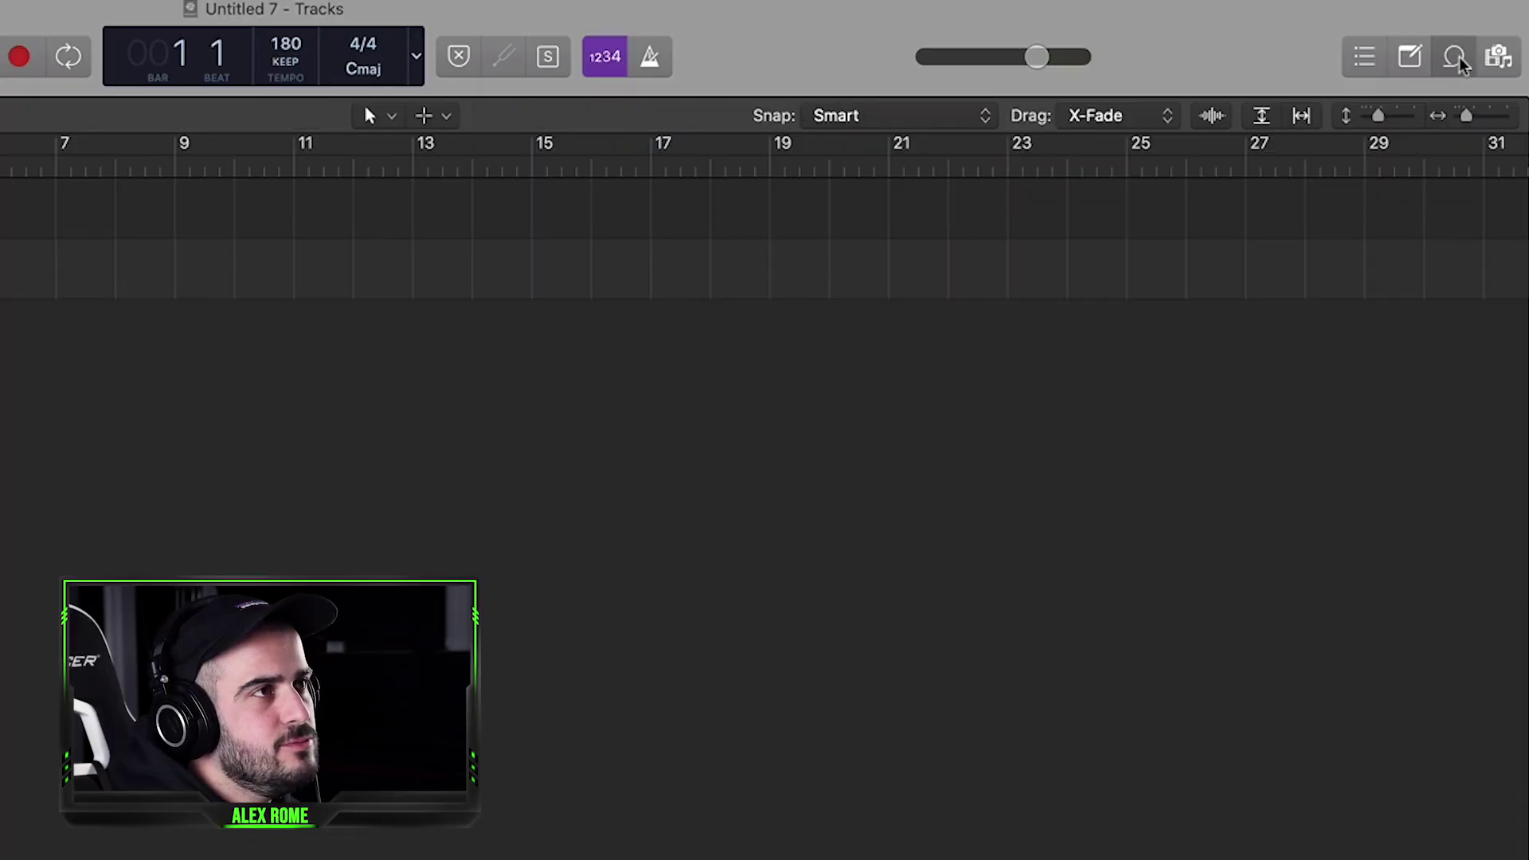
pyautogui.click(1455, 57)
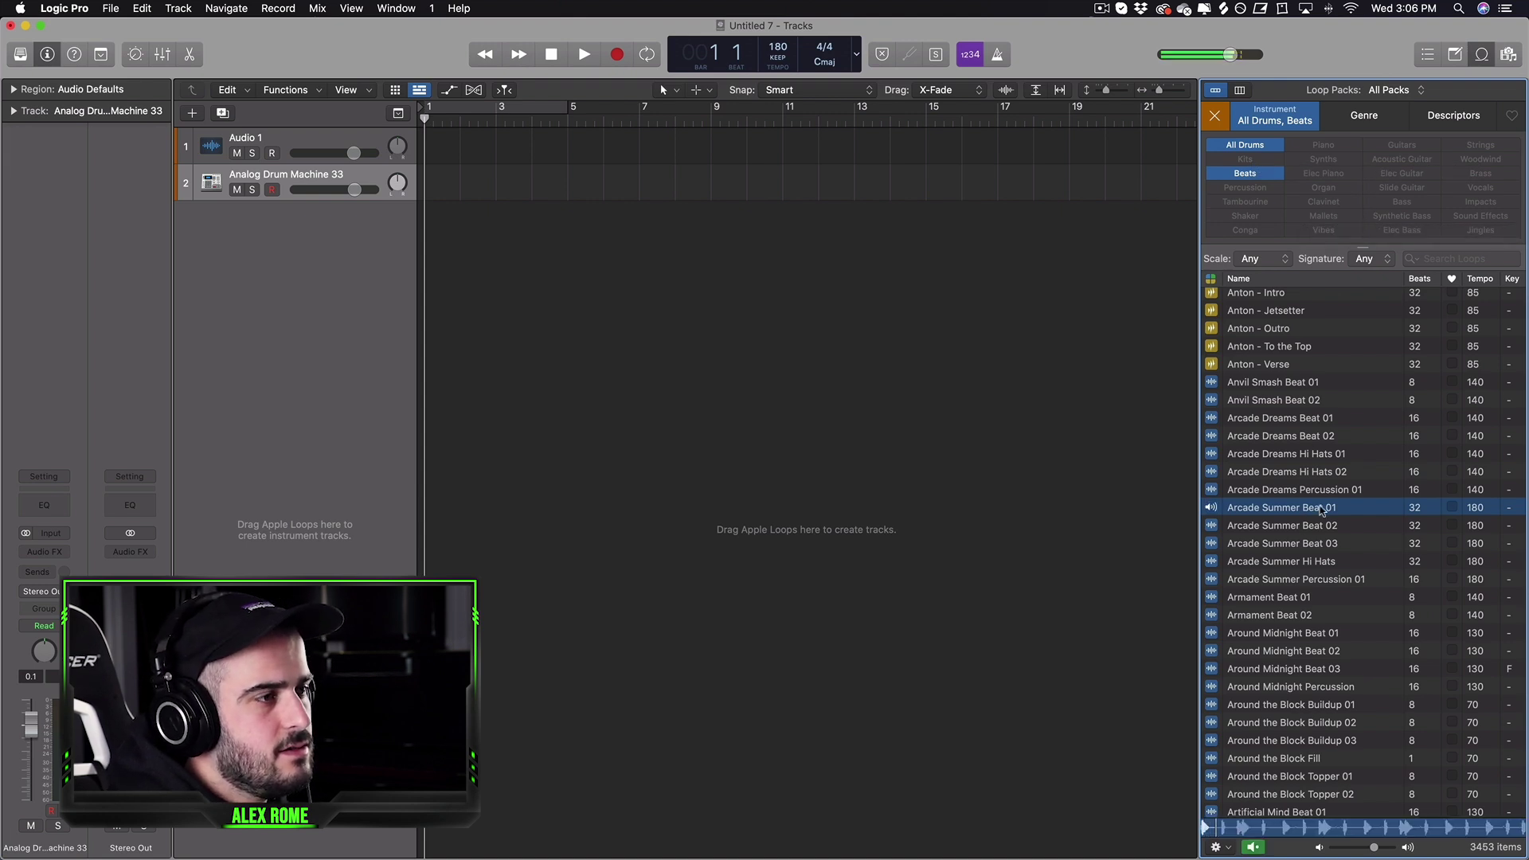
# - Place the Arcade Summer Beat 01 Apple Loop at bar 1
pyautogui.click(1321, 510)
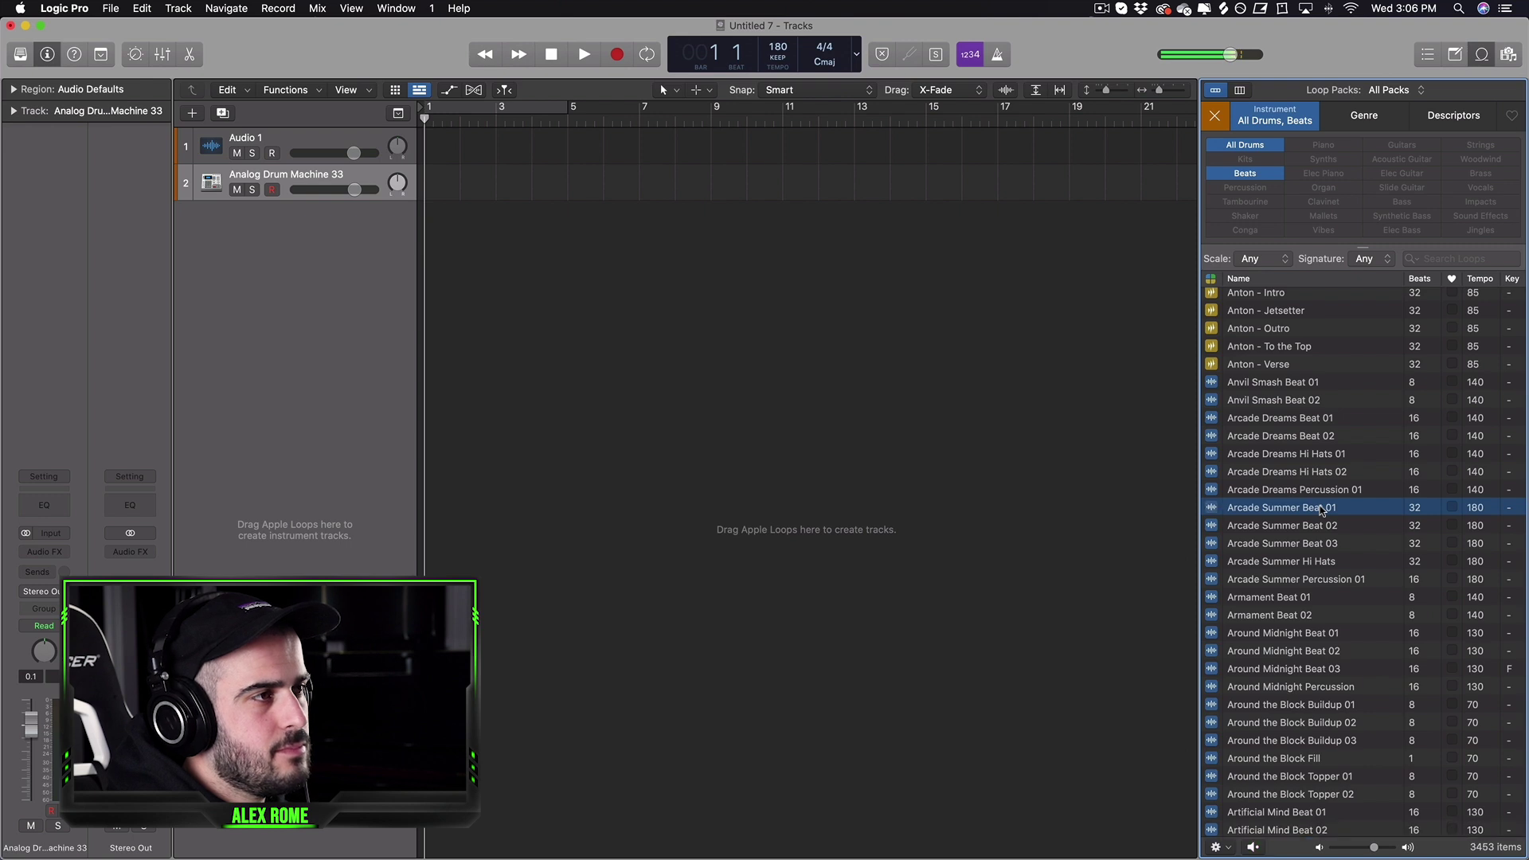
pyautogui.moveTo(1364, 507); pyautogui.dragTo(430, 302)
# - Convert the loop region to a new Sampler track sliced at transients, then select its MIDI region
pyautogui.rightClick(549, 217)
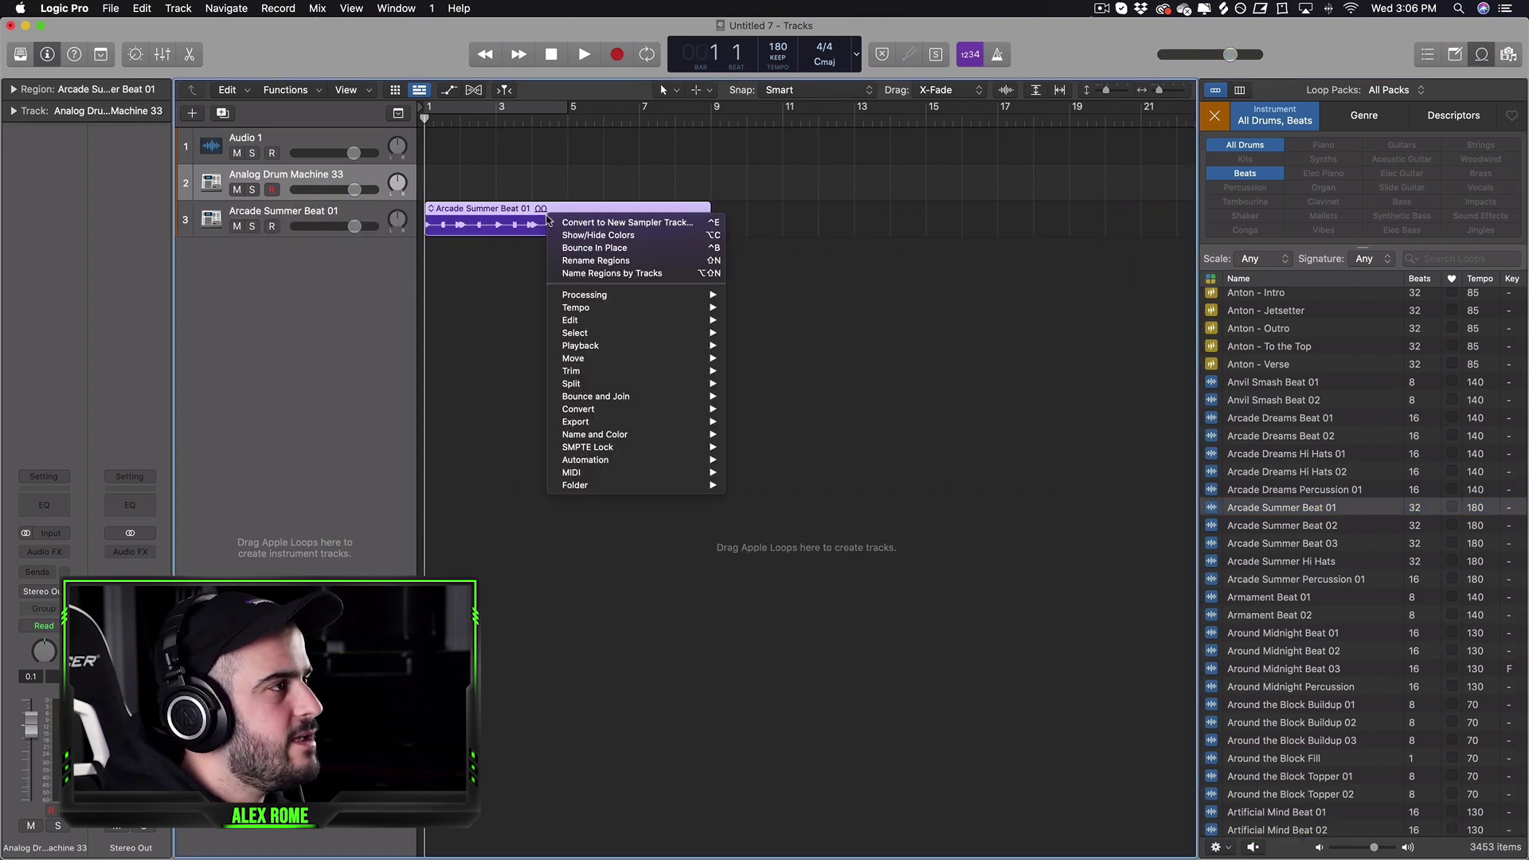
pyautogui.click(589, 223)
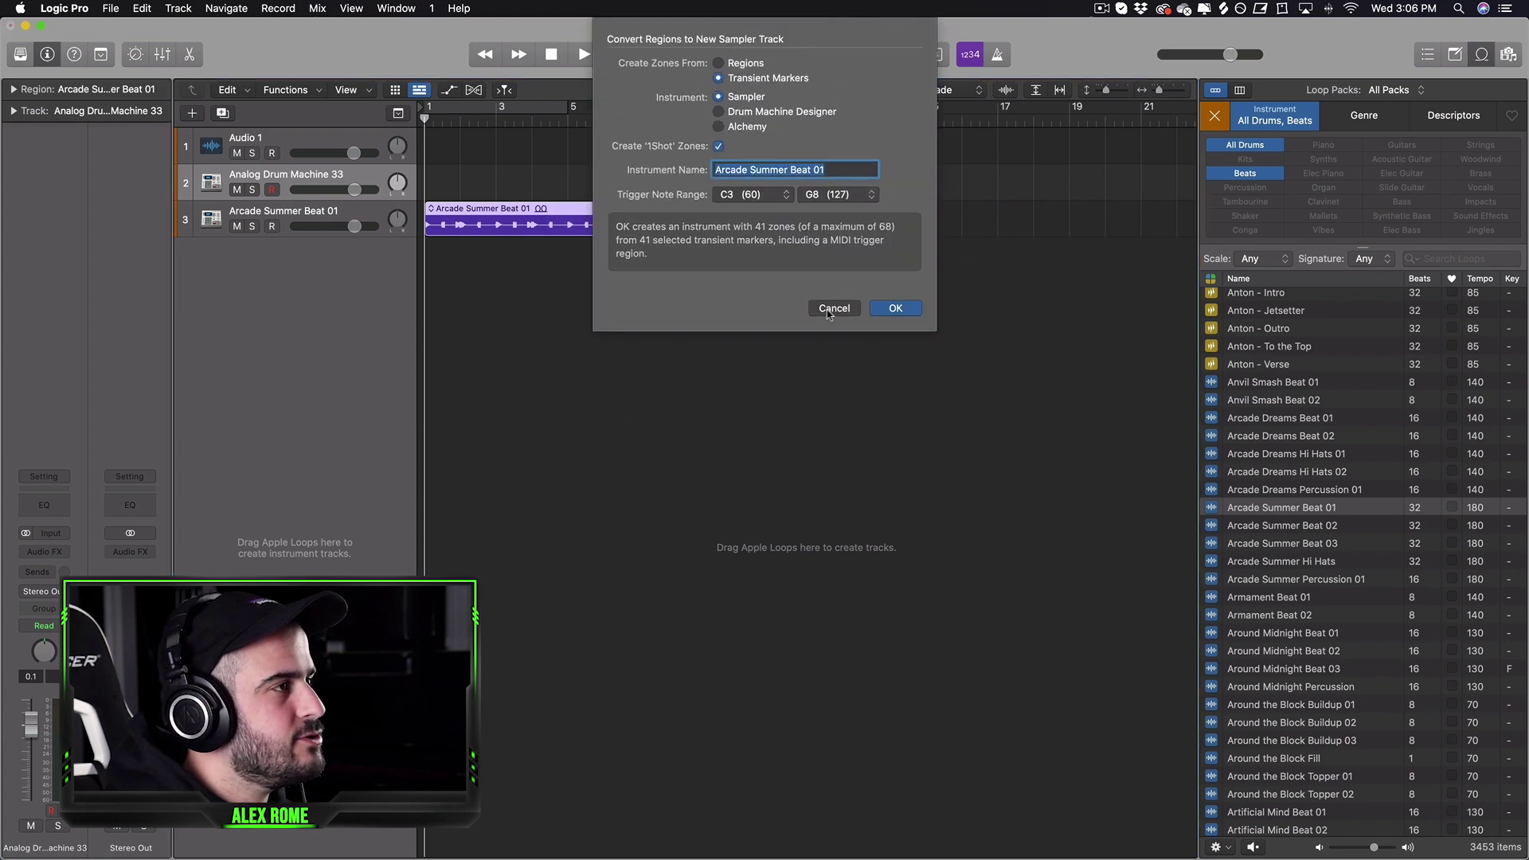
pyautogui.click(834, 308)
pyautogui.rightClick(541, 226)
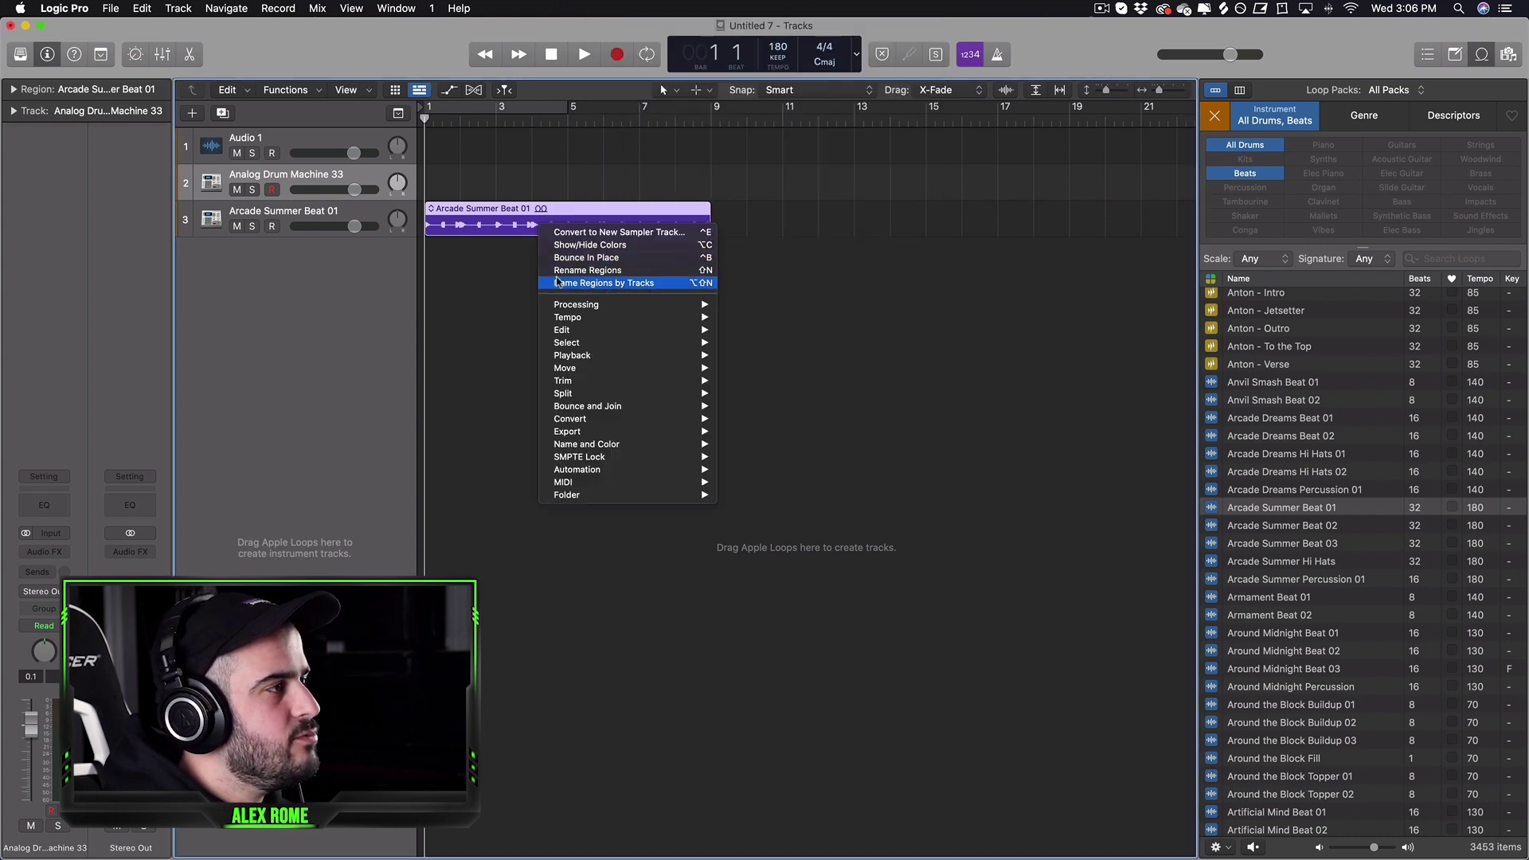
pyautogui.moveTo(593, 419)
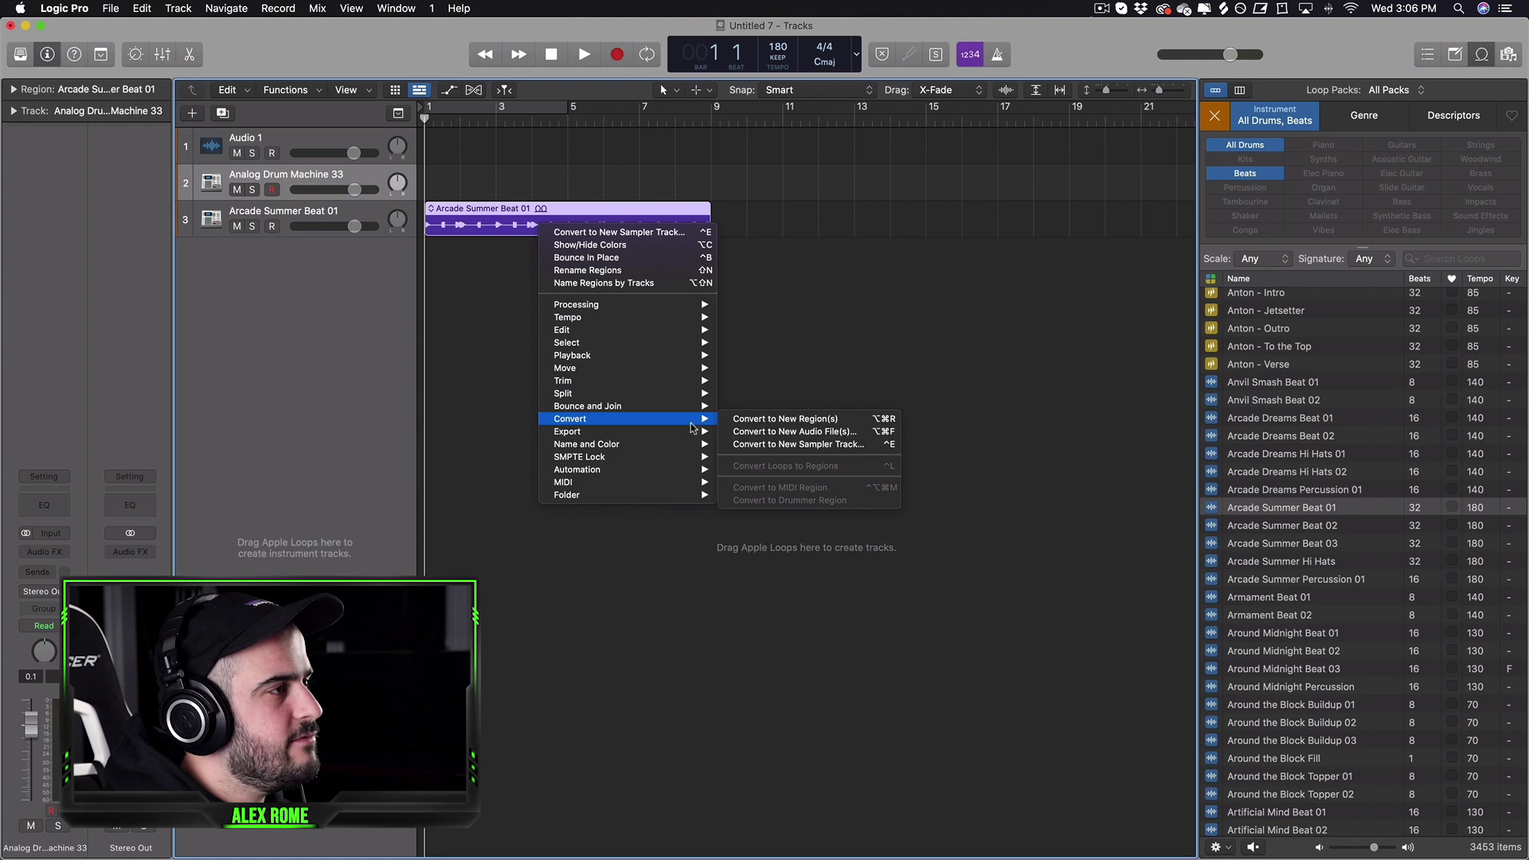
pyautogui.click(771, 444)
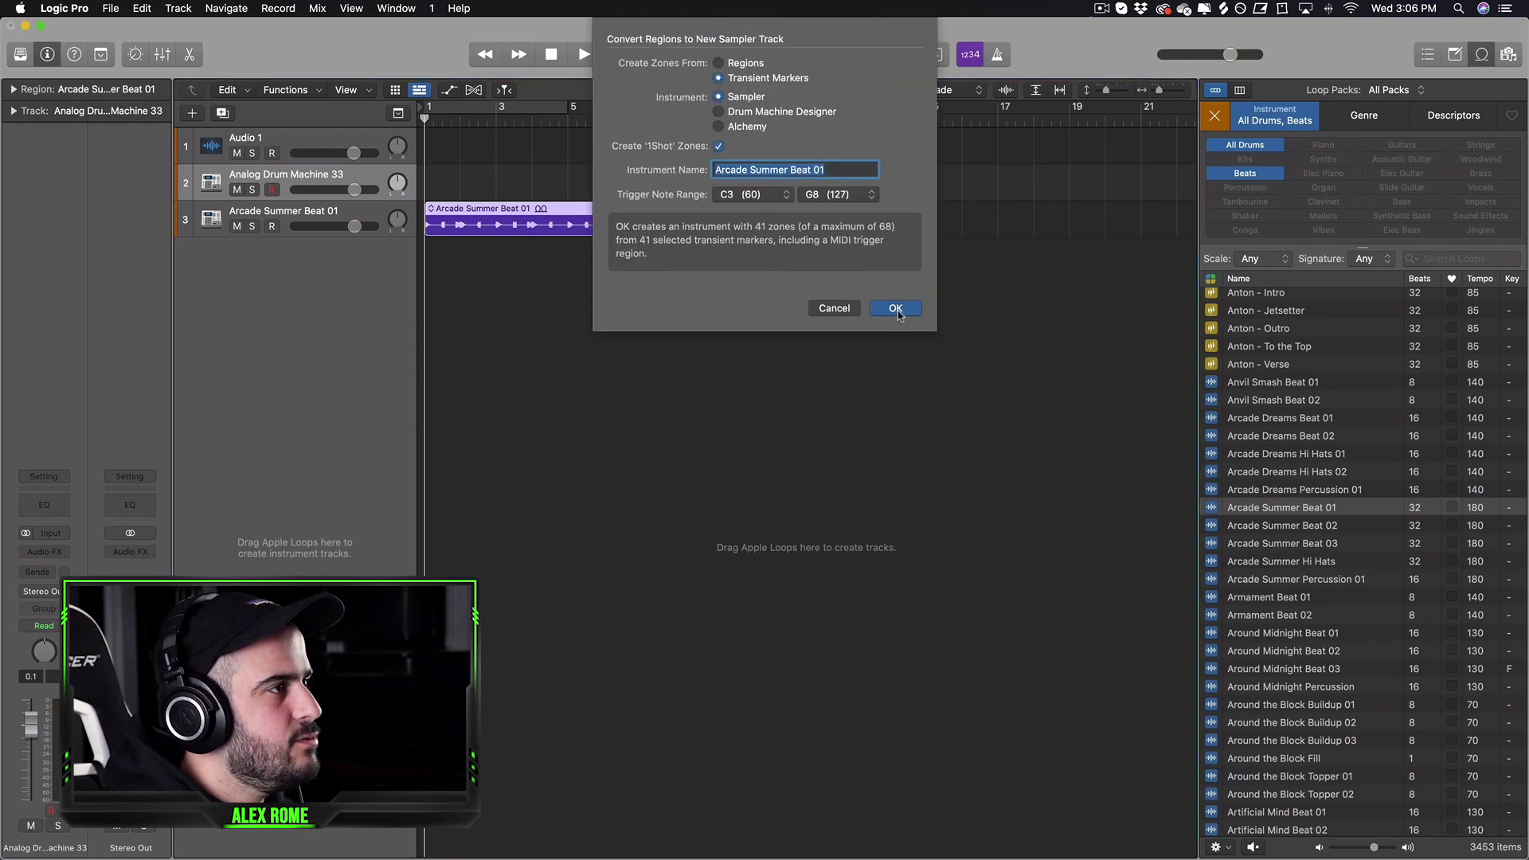
pyautogui.click(896, 310)
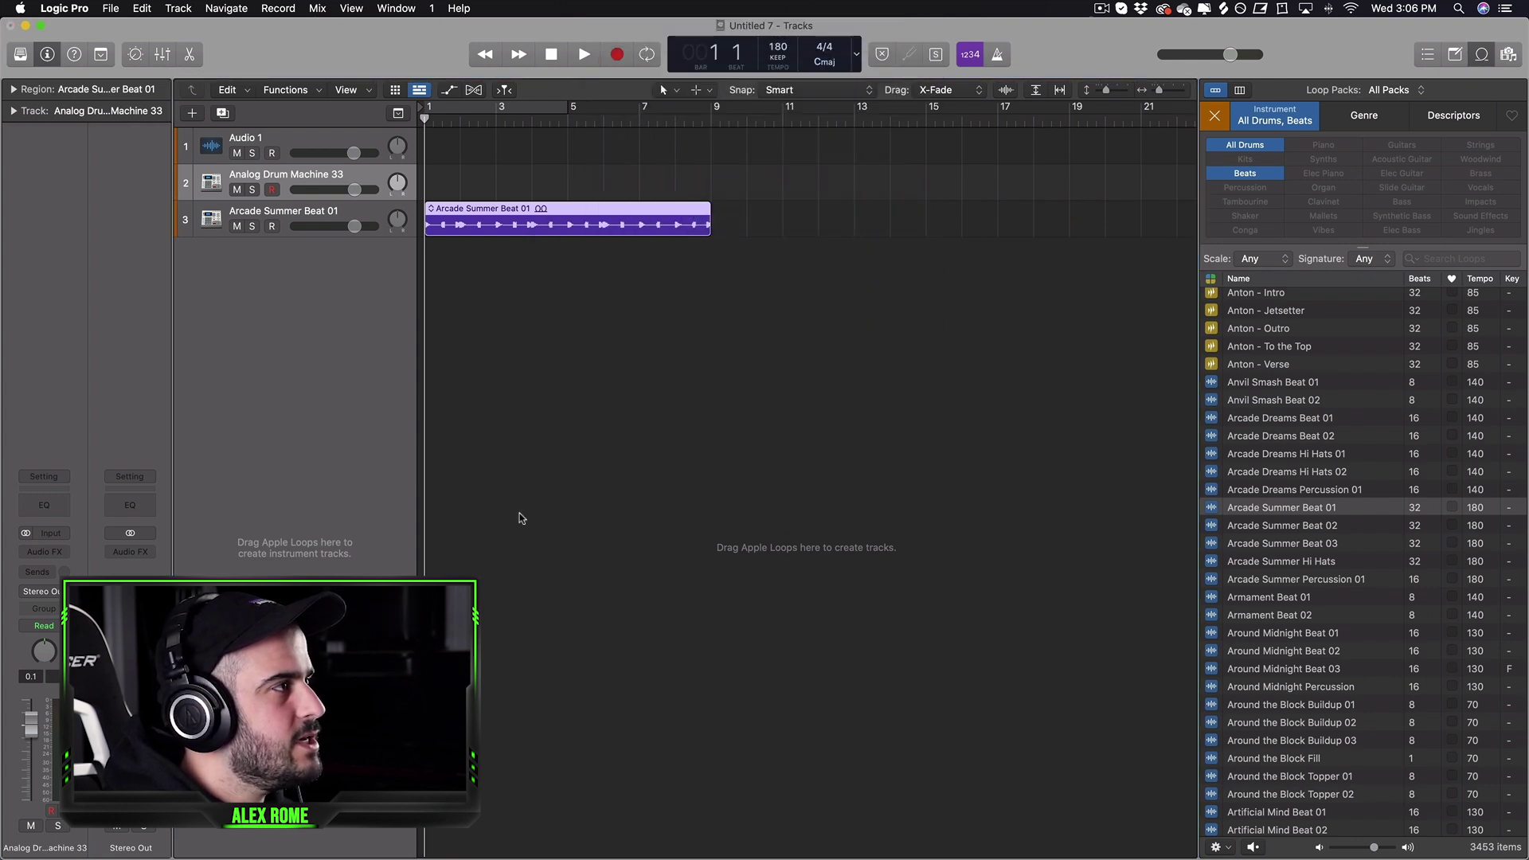
pyautogui.click(764, 212)
pyautogui.click(480, 223)
# - Clear the Sampler track's MIDI region and show an enlarged, empty 16-step Step Sequencer
pyautogui.doubleClick(505, 215)
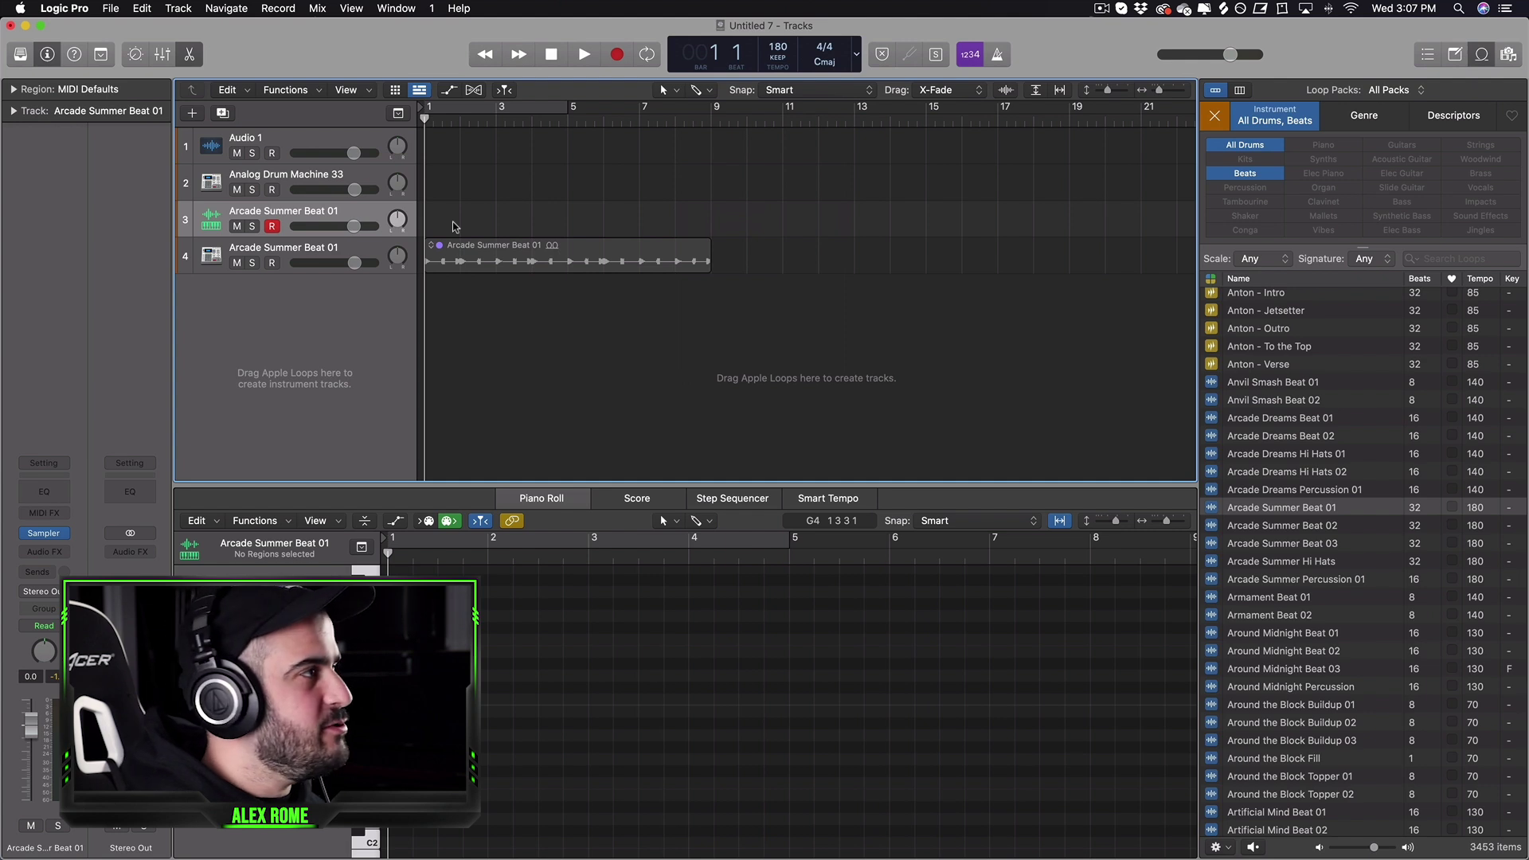
pyautogui.click(450, 226)
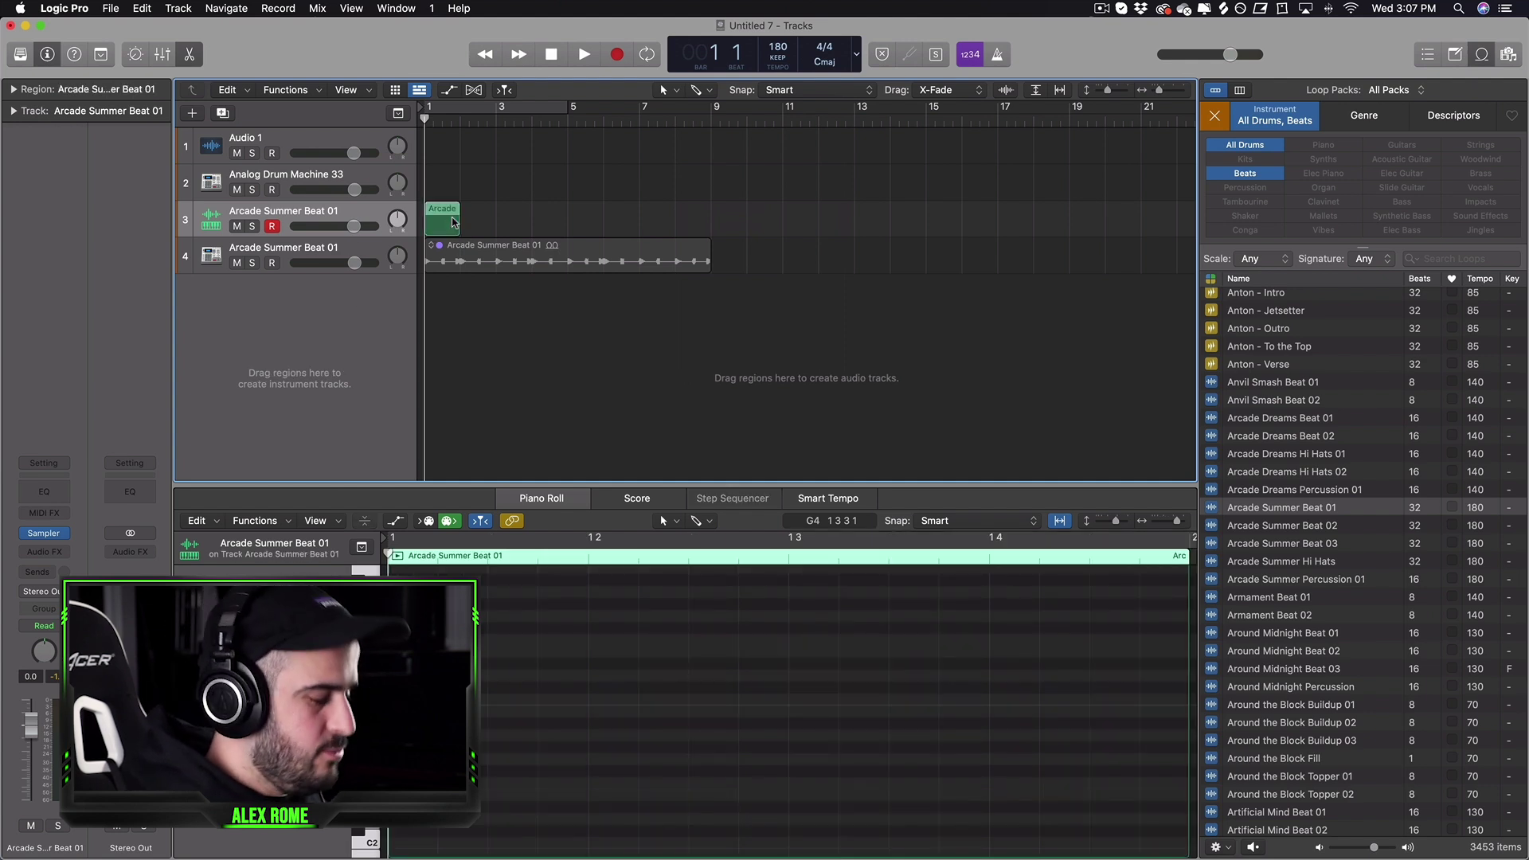
pyautogui.press('super+z')
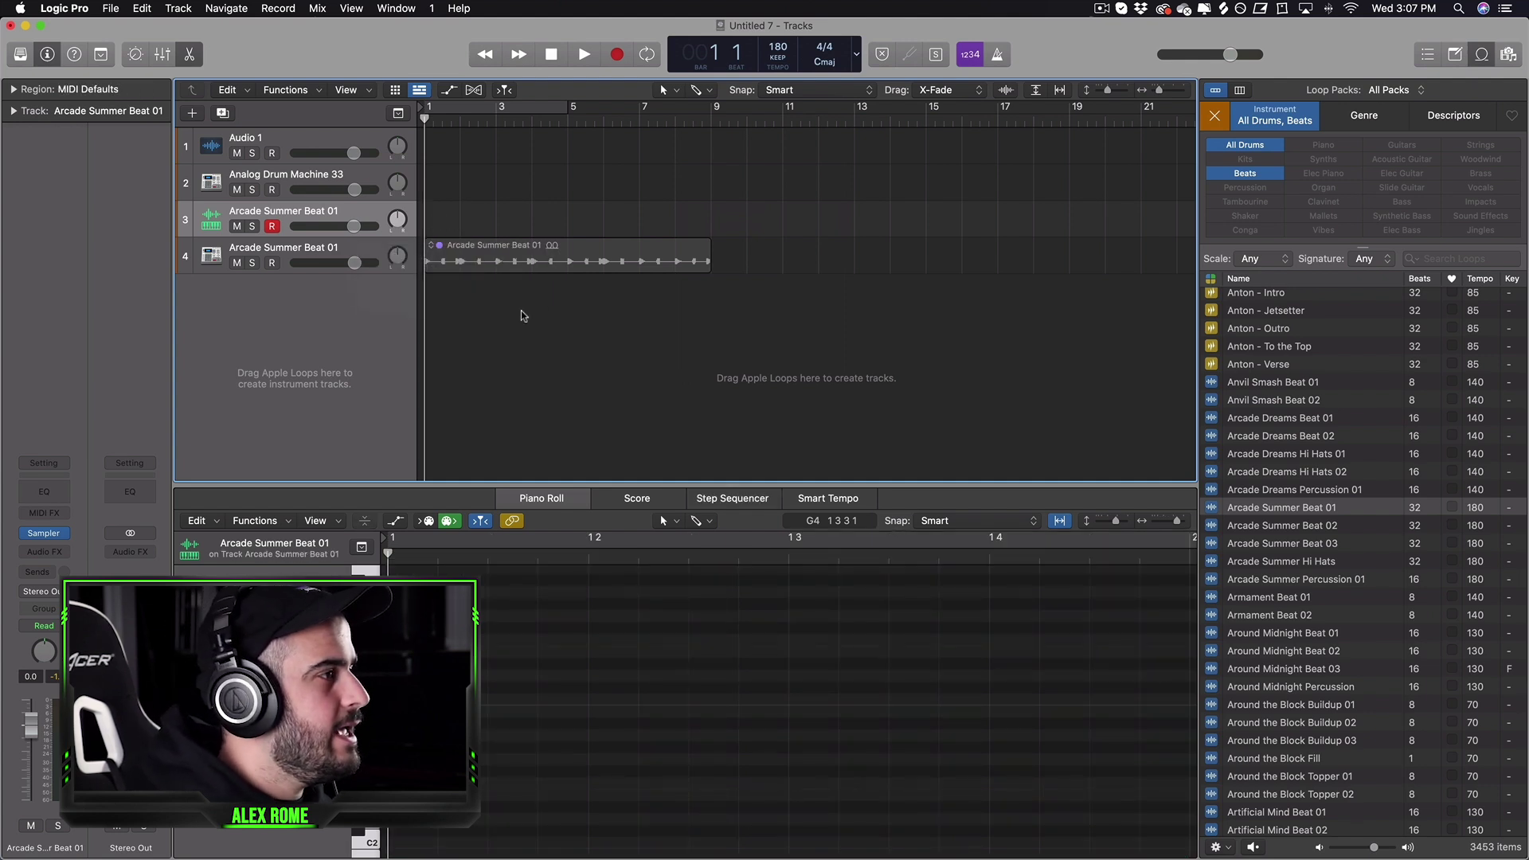
pyautogui.click(748, 500)
pyautogui.moveTo(711, 487); pyautogui.dragTo(709, 375)
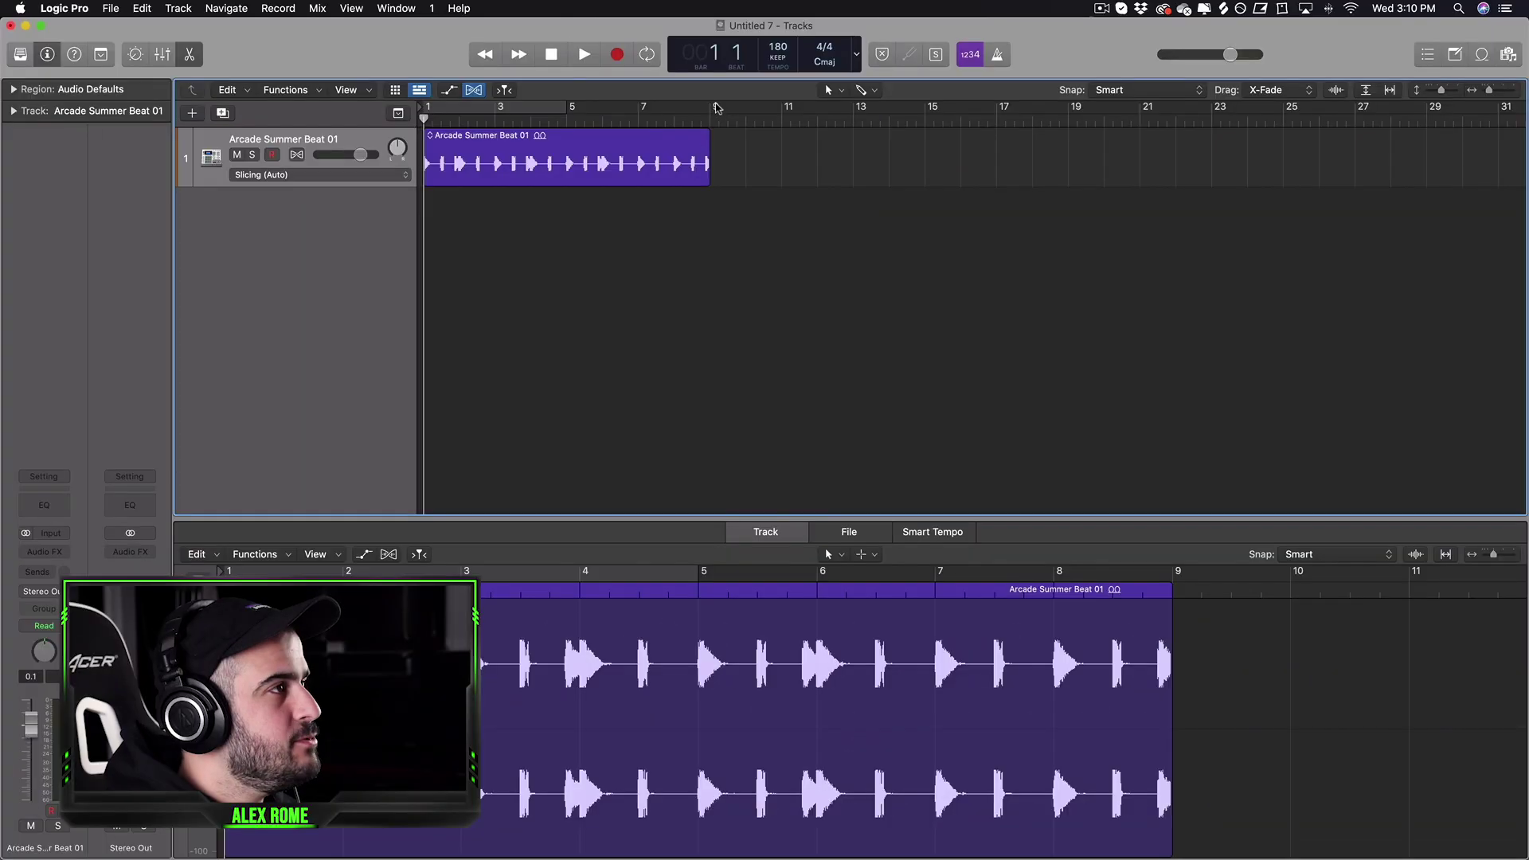
# - Set a cycle over bars 1–9, solo the Arcade Summer Beat 01 track, and enable flex time
pyautogui.moveTo(716, 108); pyautogui.dragTo(428, 107)
pyautogui.click(251, 155)
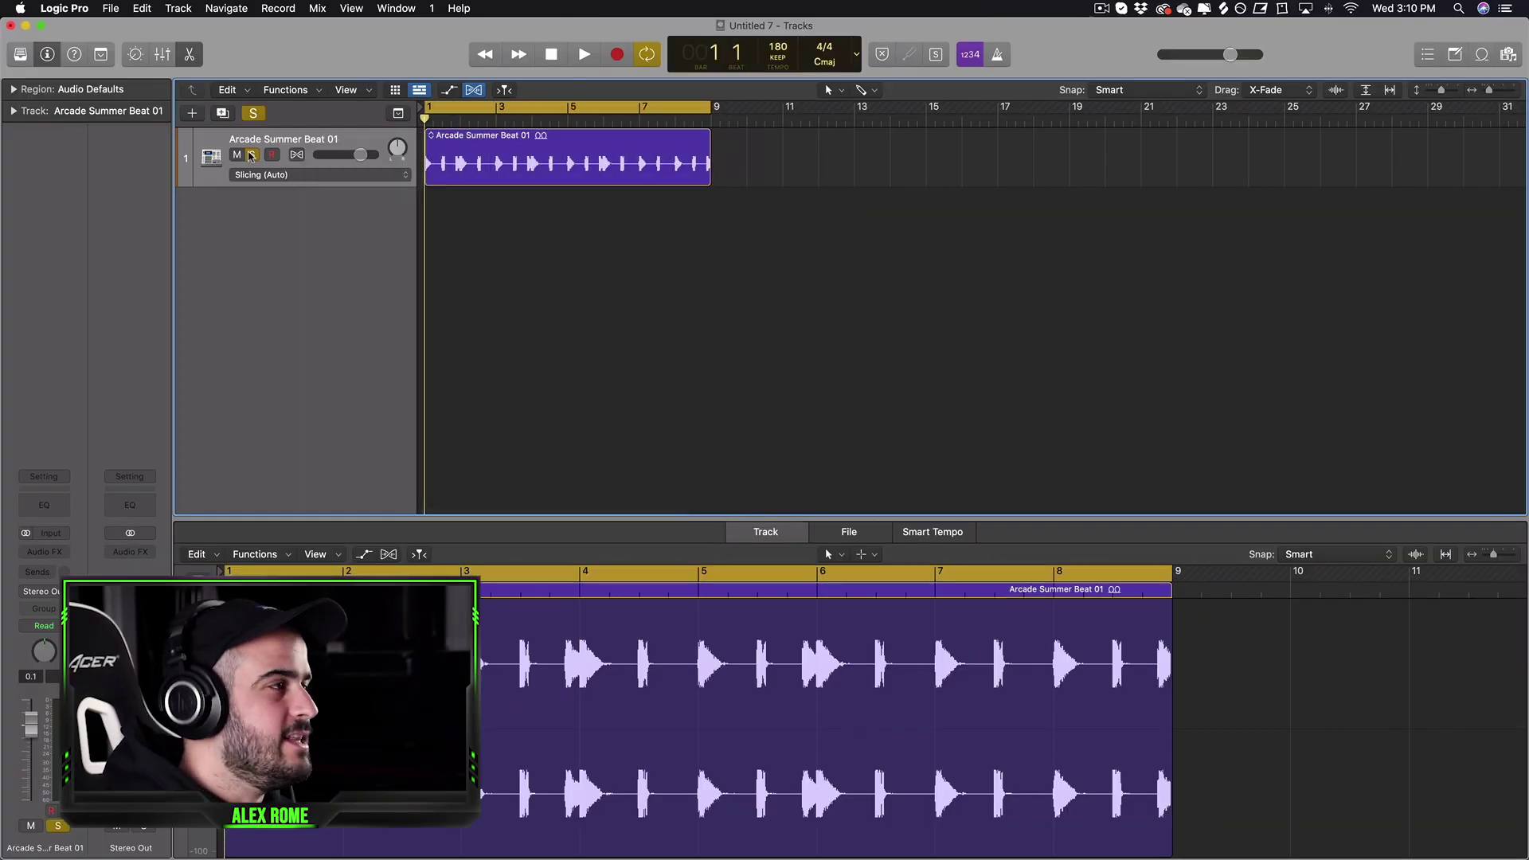
pyautogui.press('space')
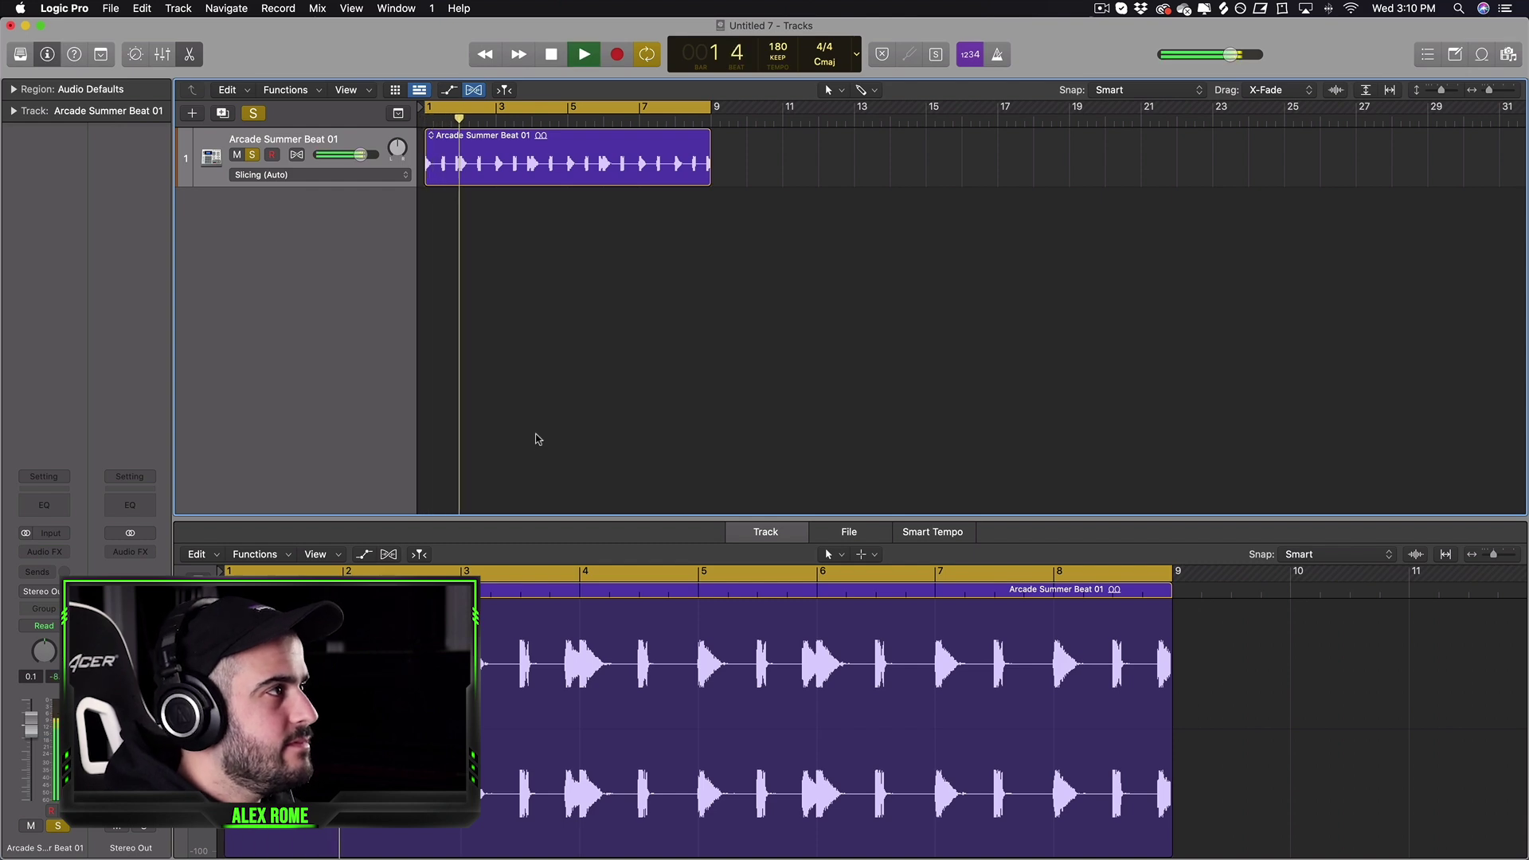
pyautogui.press('space')
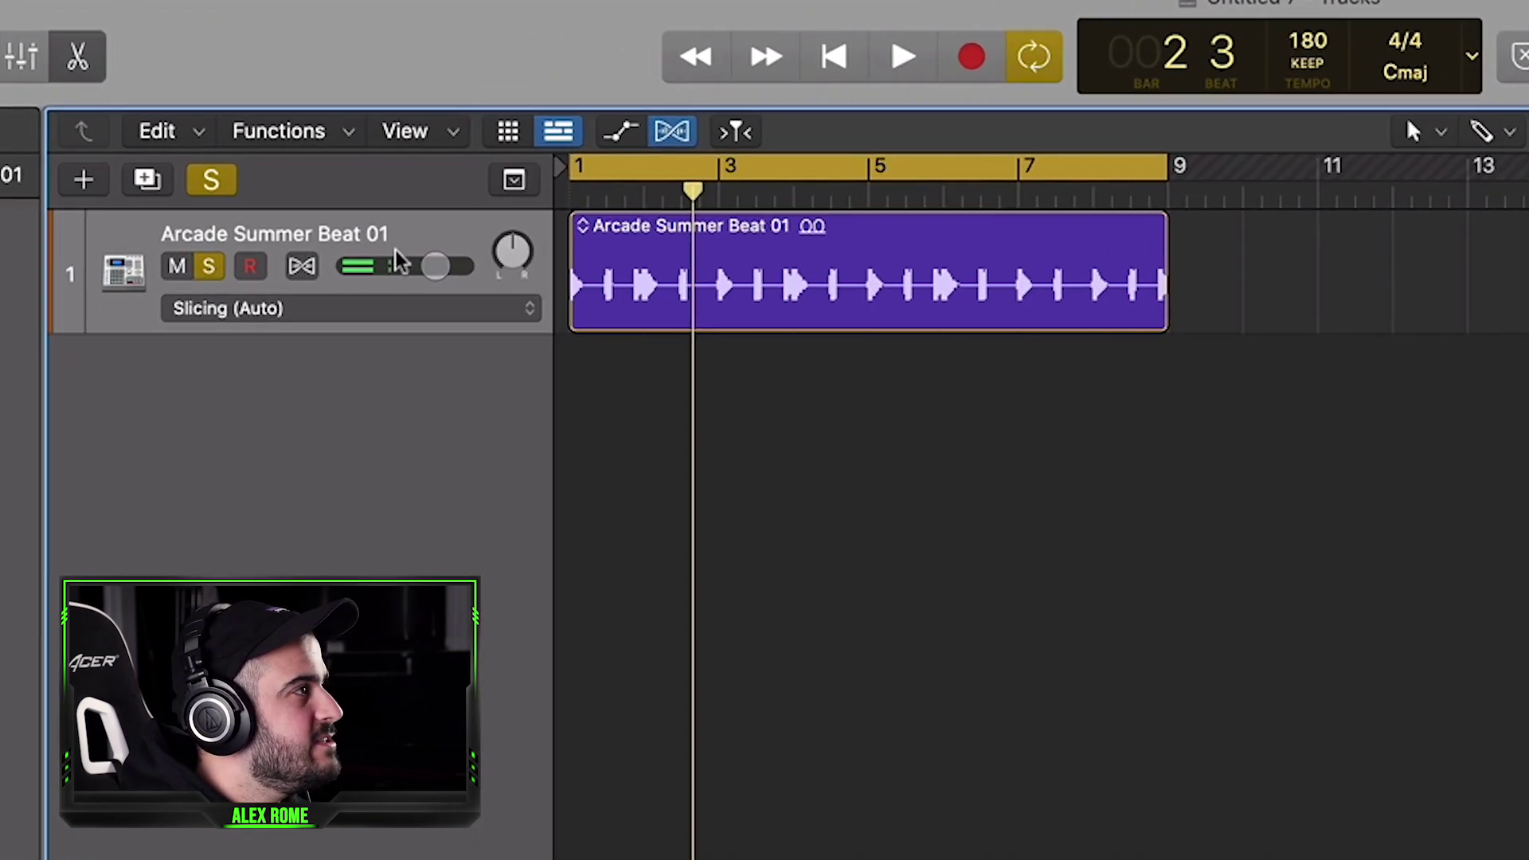
pyautogui.click(295, 155)
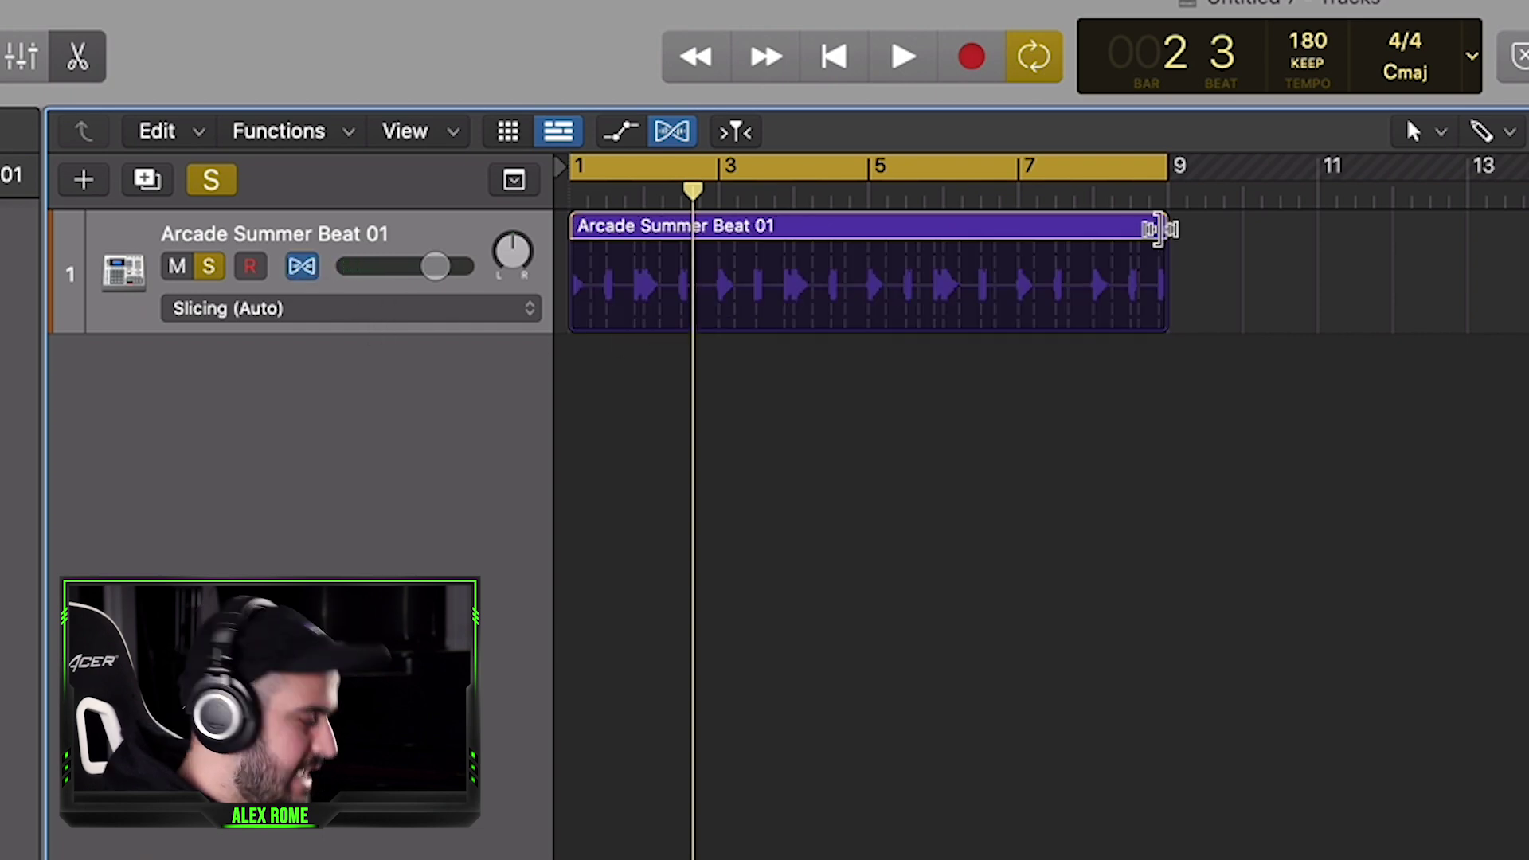
# - Time-stretch the region to bar 5, then past bar 13, finally settling at eight bars ending bar 9
pyautogui.moveTo(1156, 229); pyautogui.dragTo(868, 227)
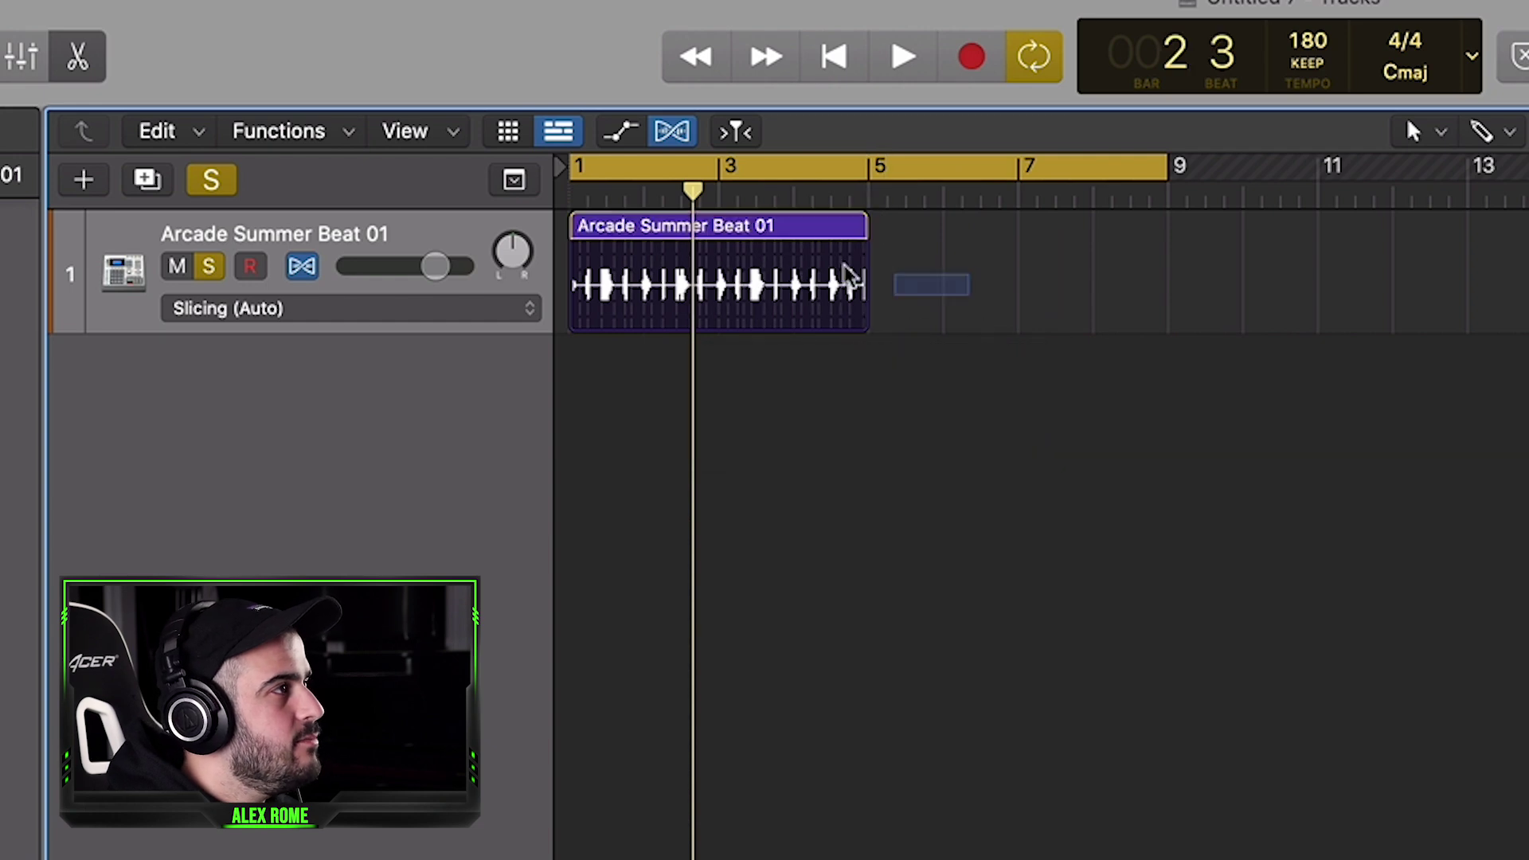
pyautogui.press('Return')
pyautogui.press('space')
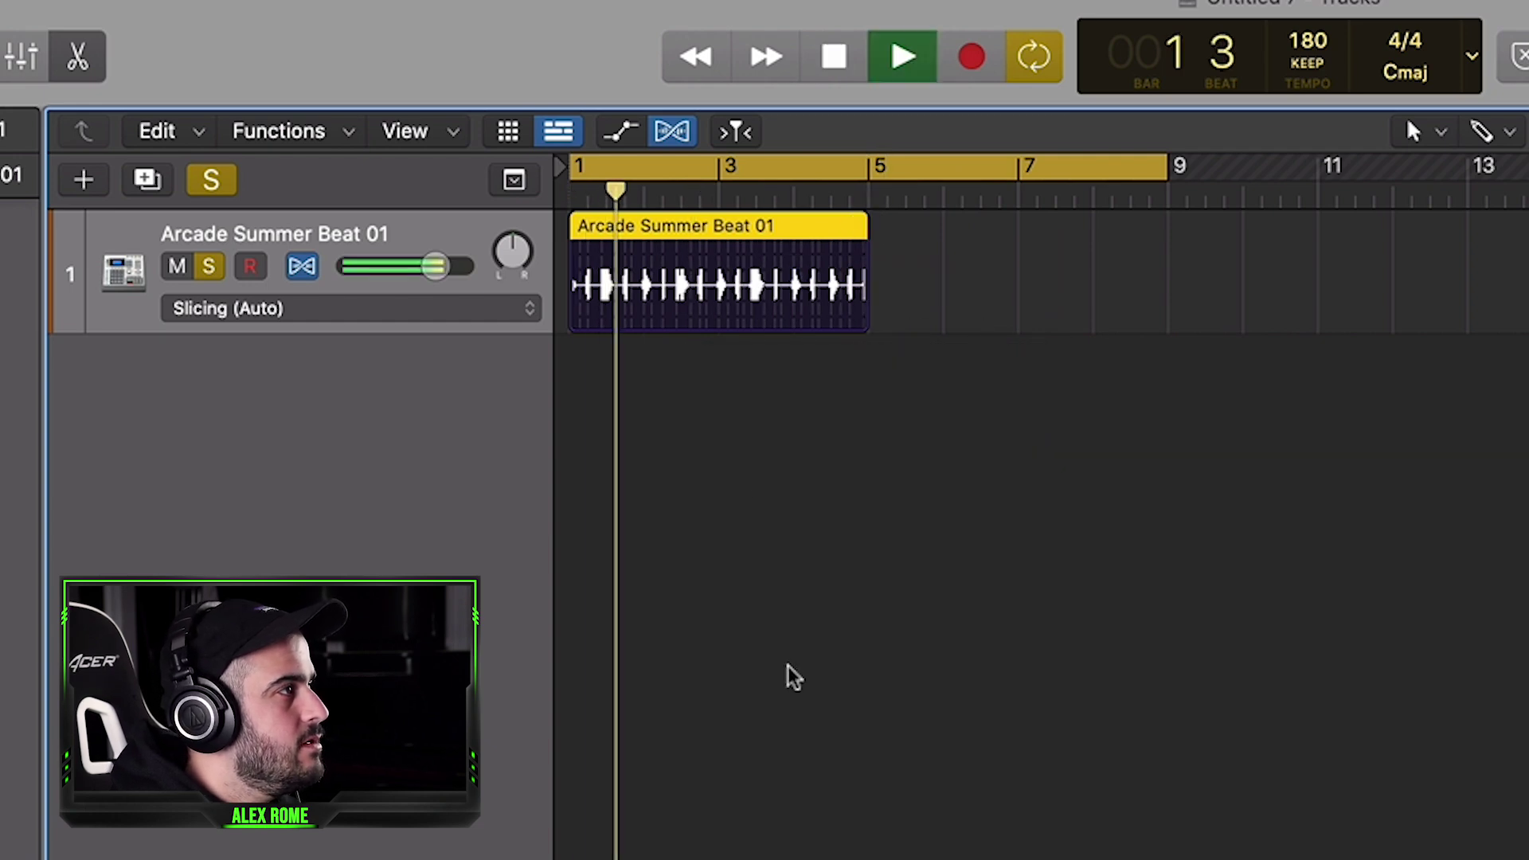
pyautogui.press('space')
pyautogui.moveTo(867, 230); pyautogui.dragTo(1527, 254)
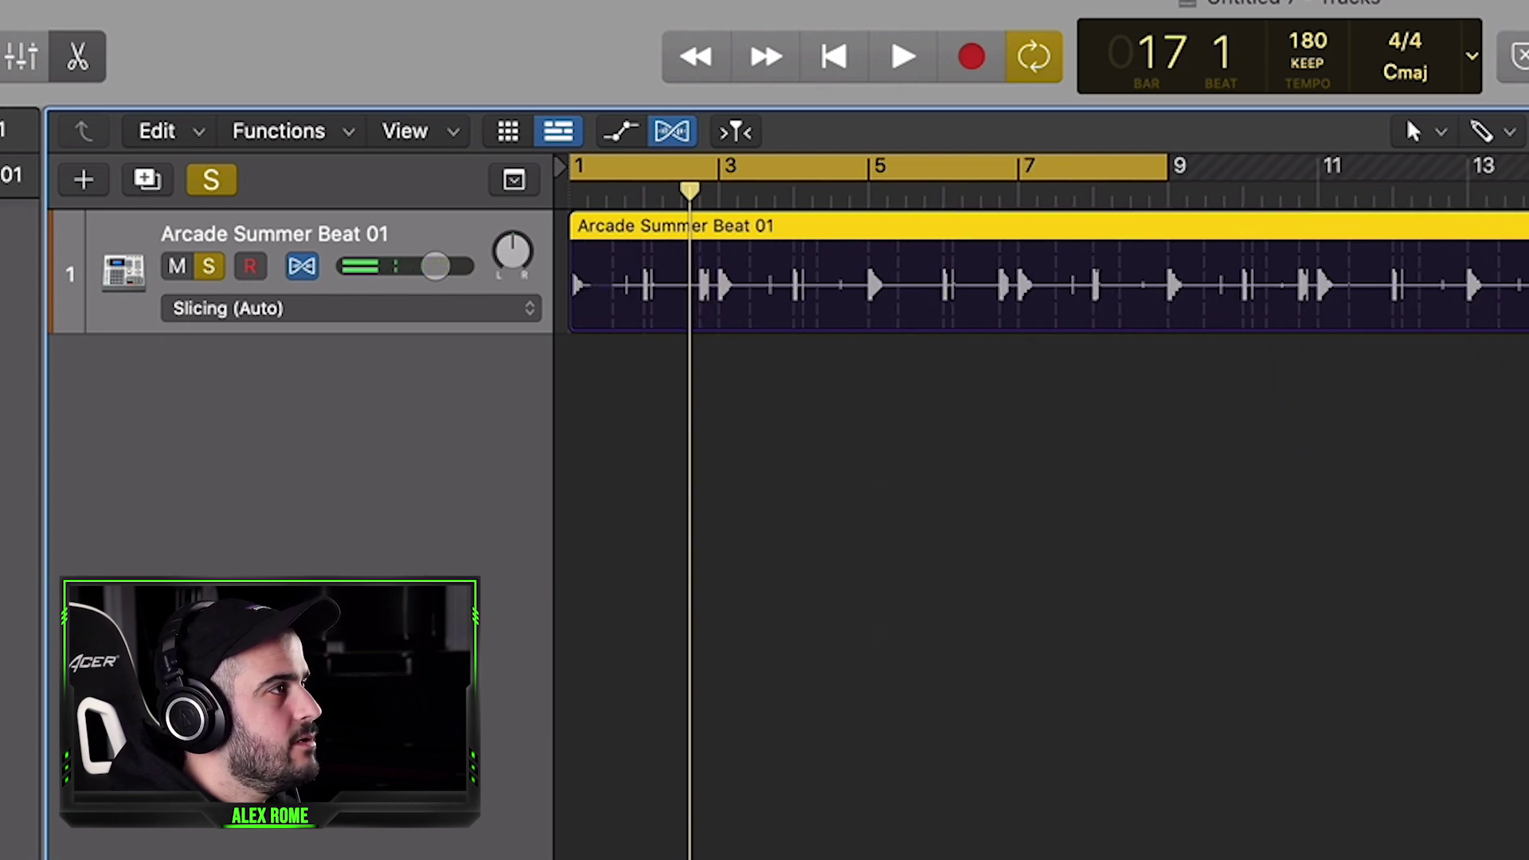
pyautogui.press('Return')
pyautogui.press('space')
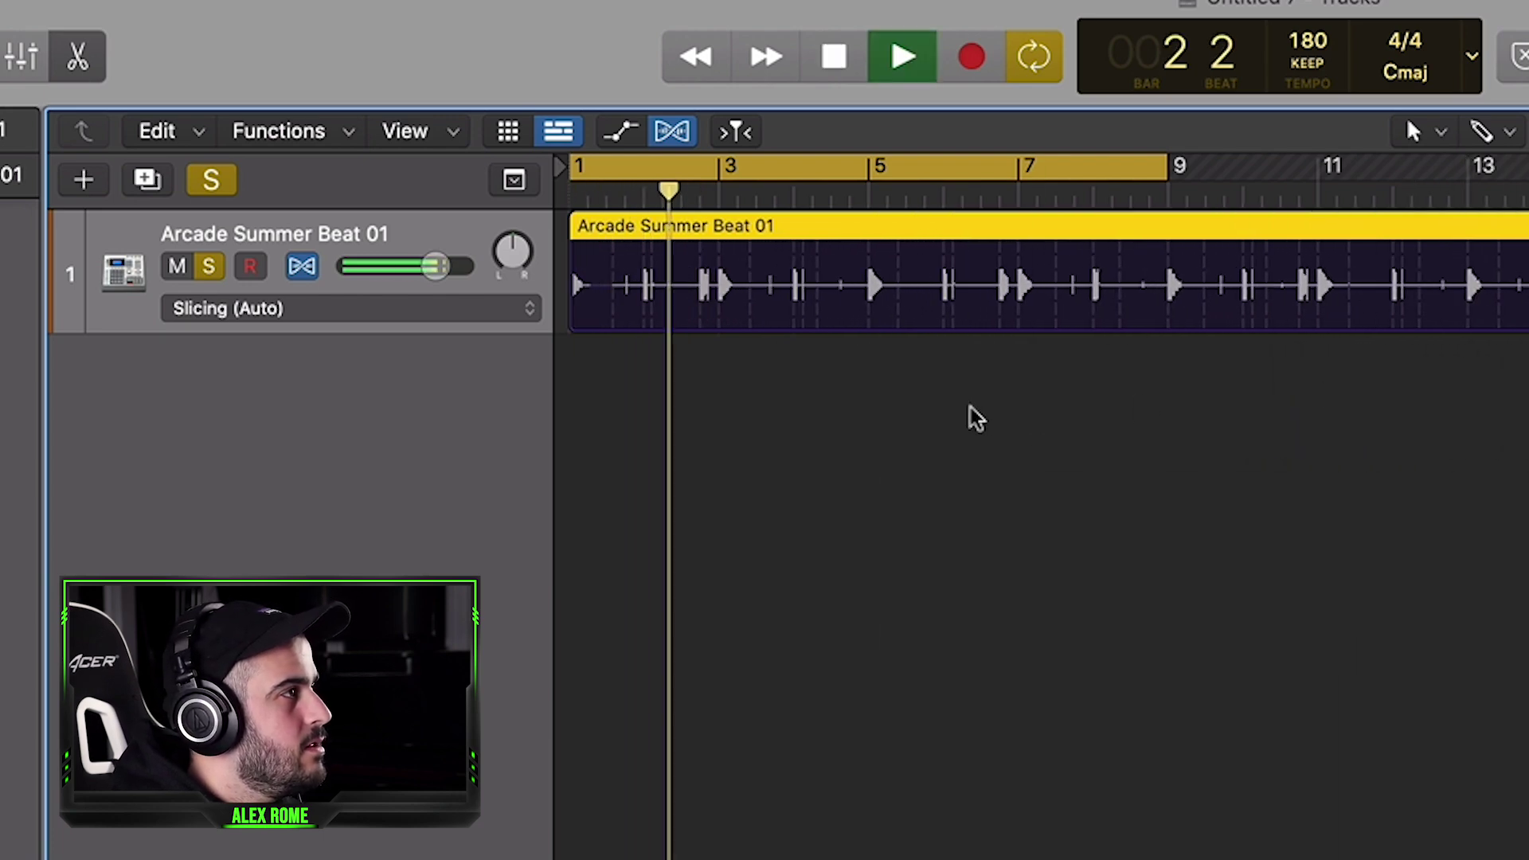
pyautogui.press('space')
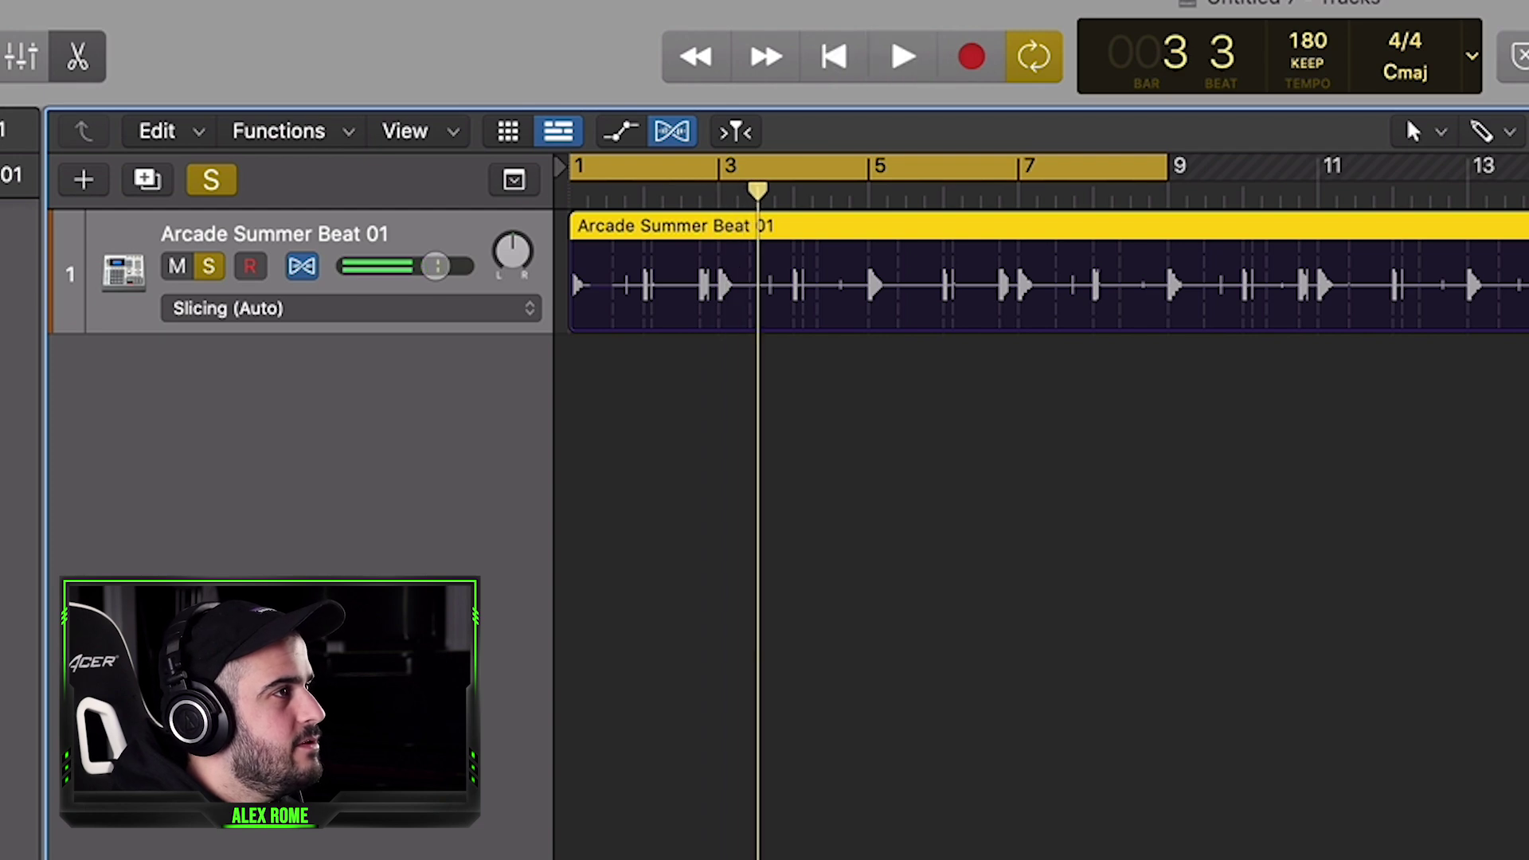
pyautogui.moveTo(1525, 227); pyautogui.dragTo(1164, 206)
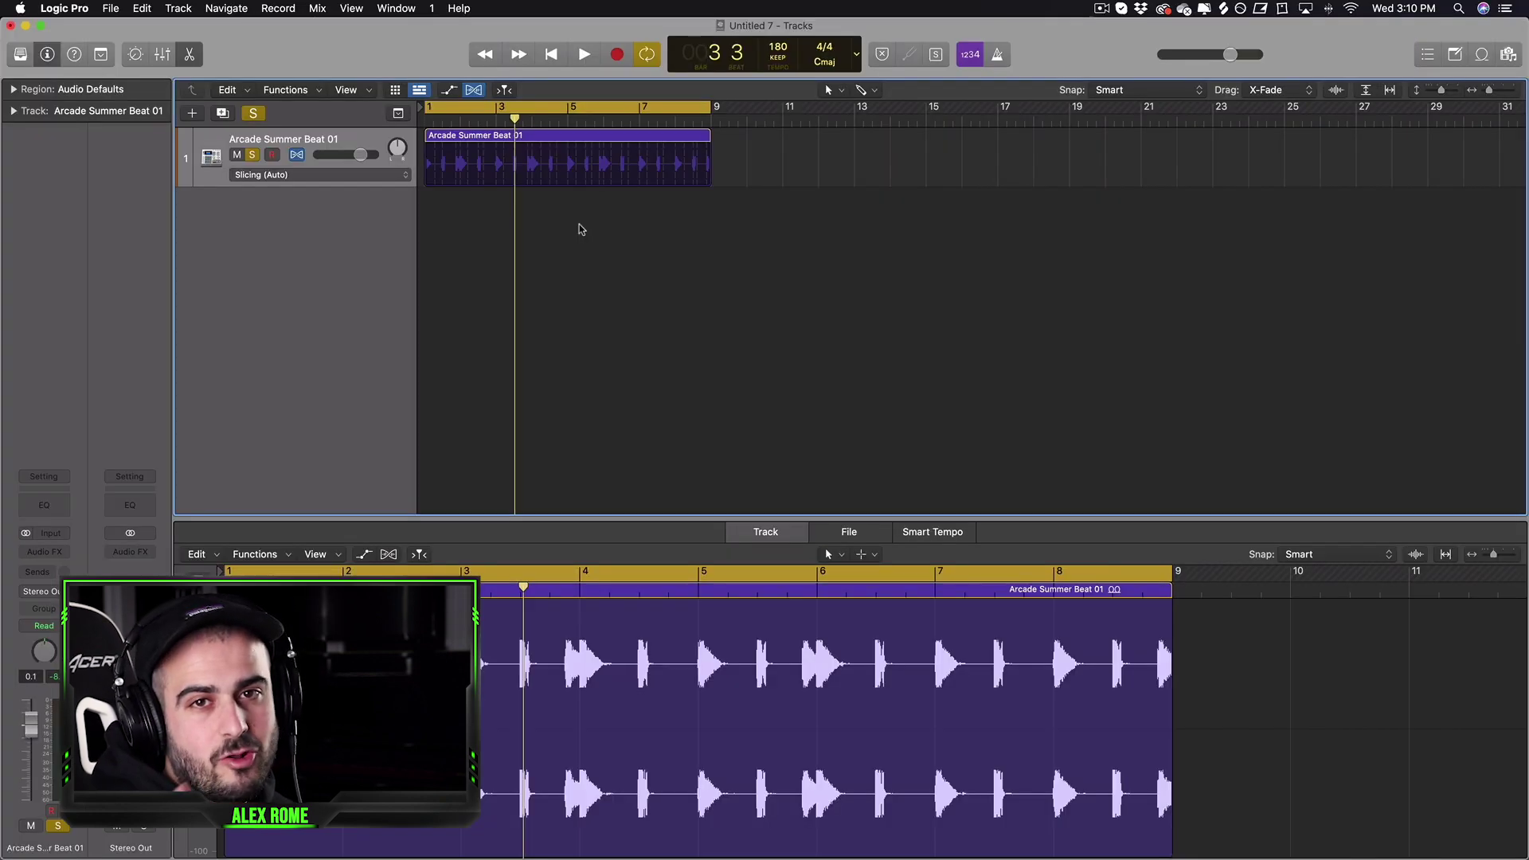
# - Add a flex marker near bar 1 of the Arcade Summer Beat 01 region and audition it
pyautogui.press('z')
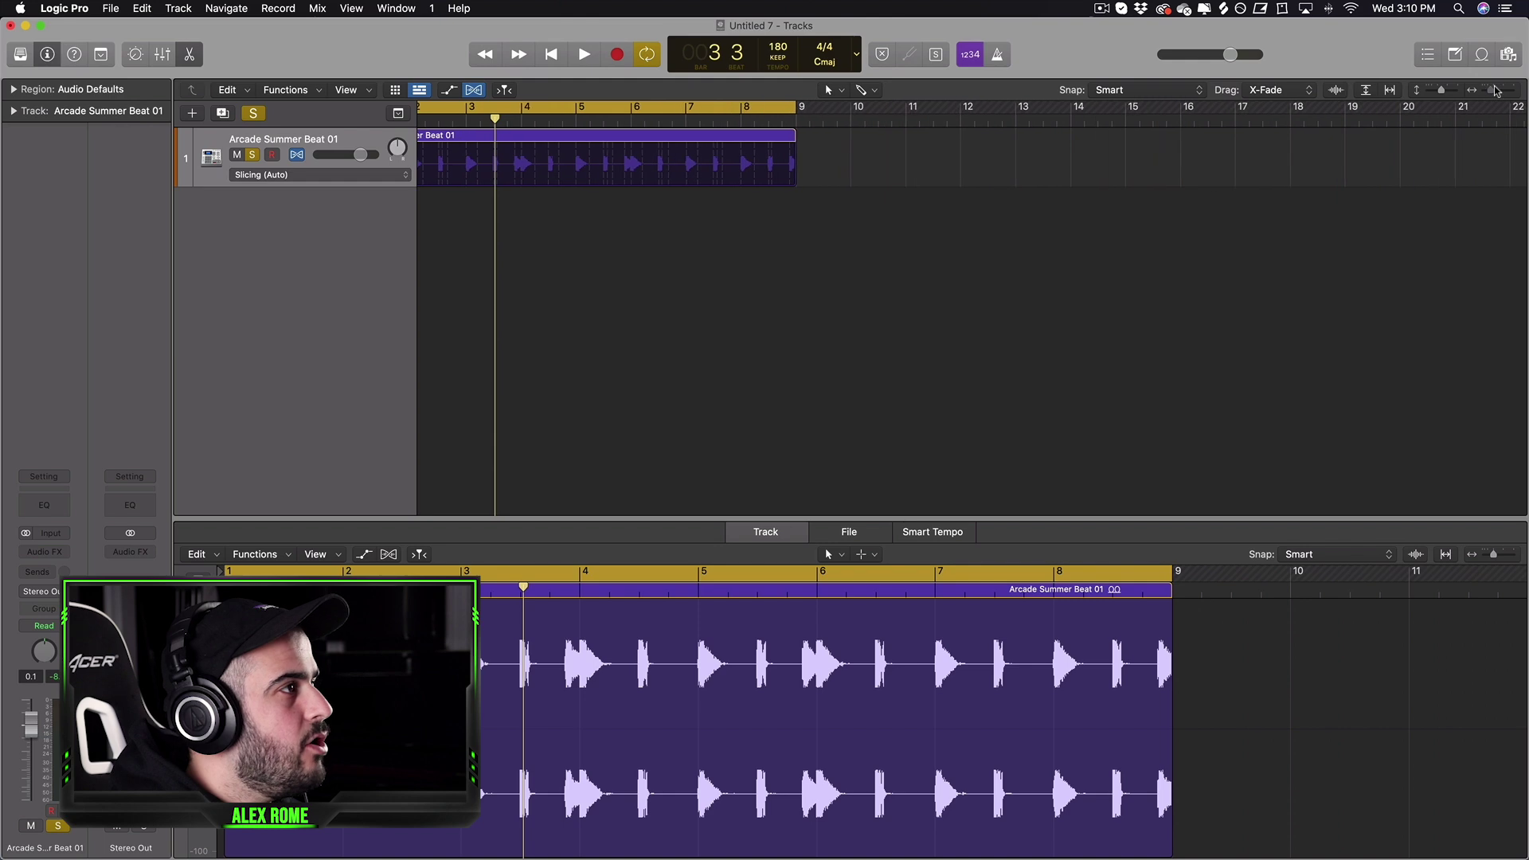
pyautogui.click(494, 164)
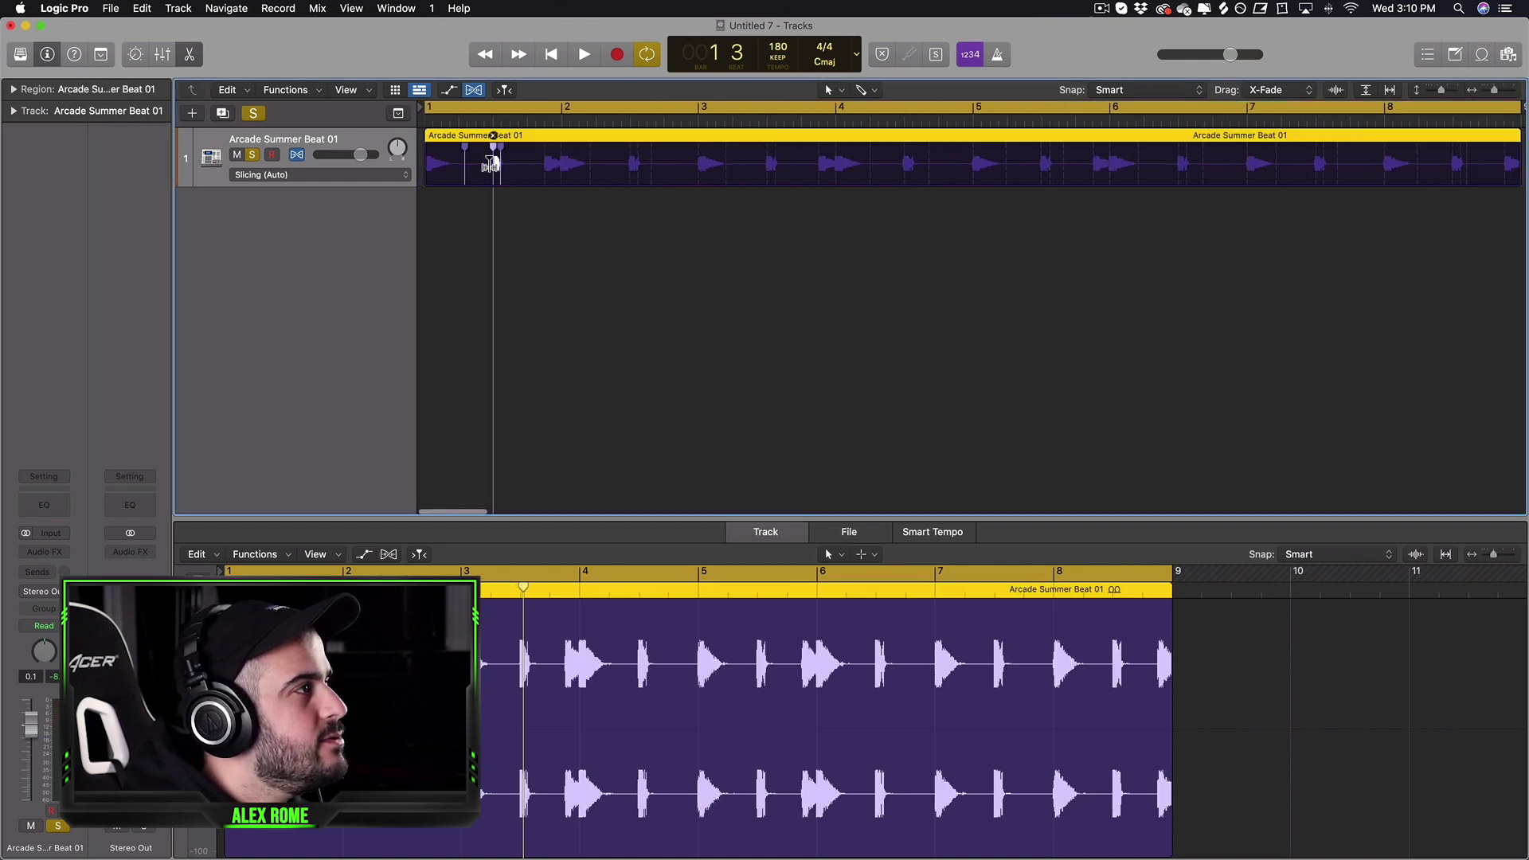
pyautogui.press('space')
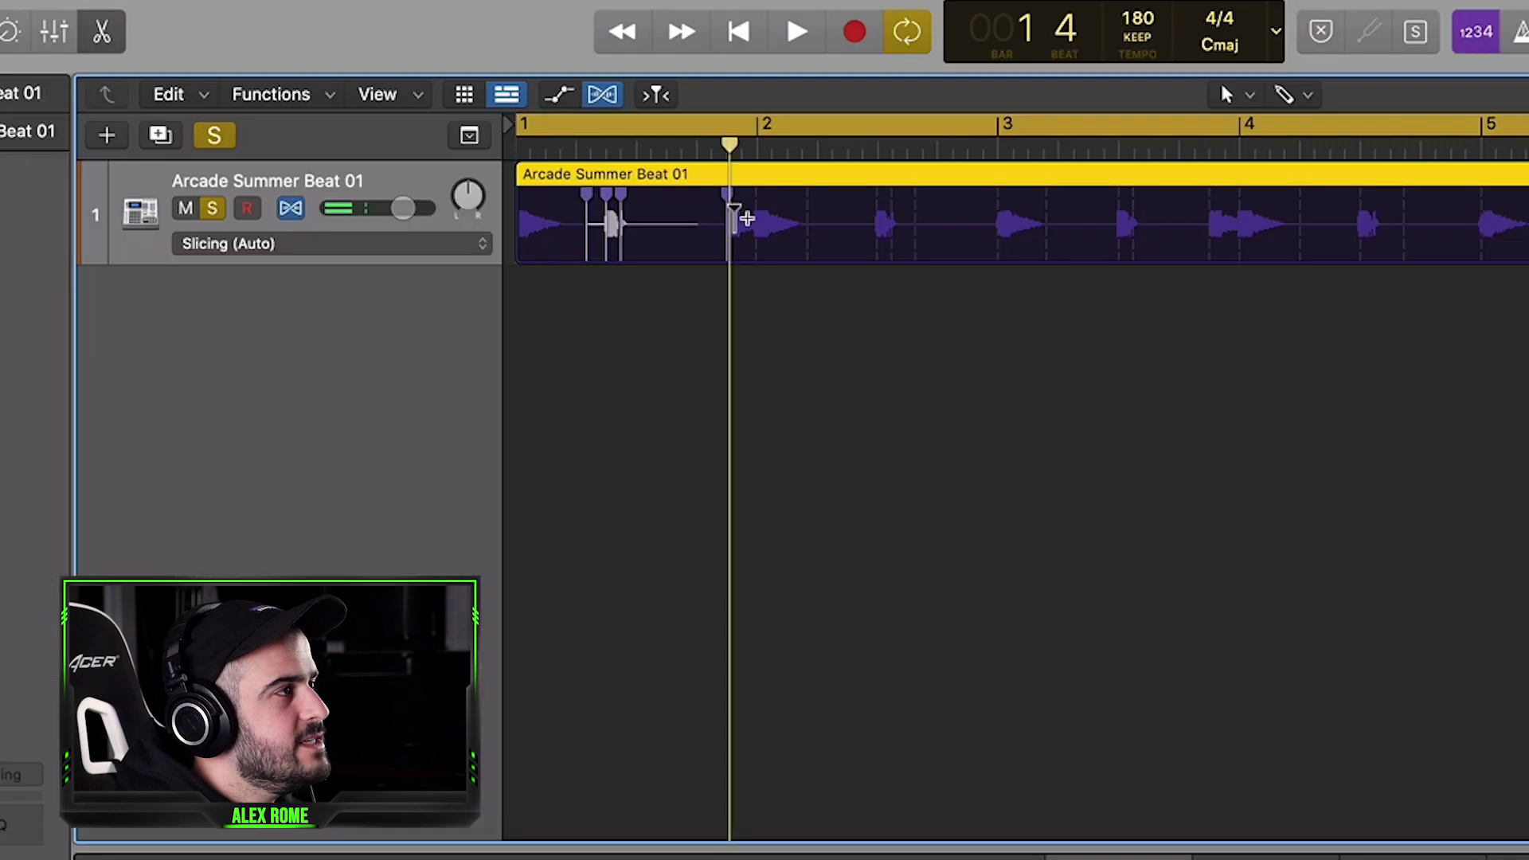
pyautogui.click(526, 164)
pyautogui.click(739, 252)
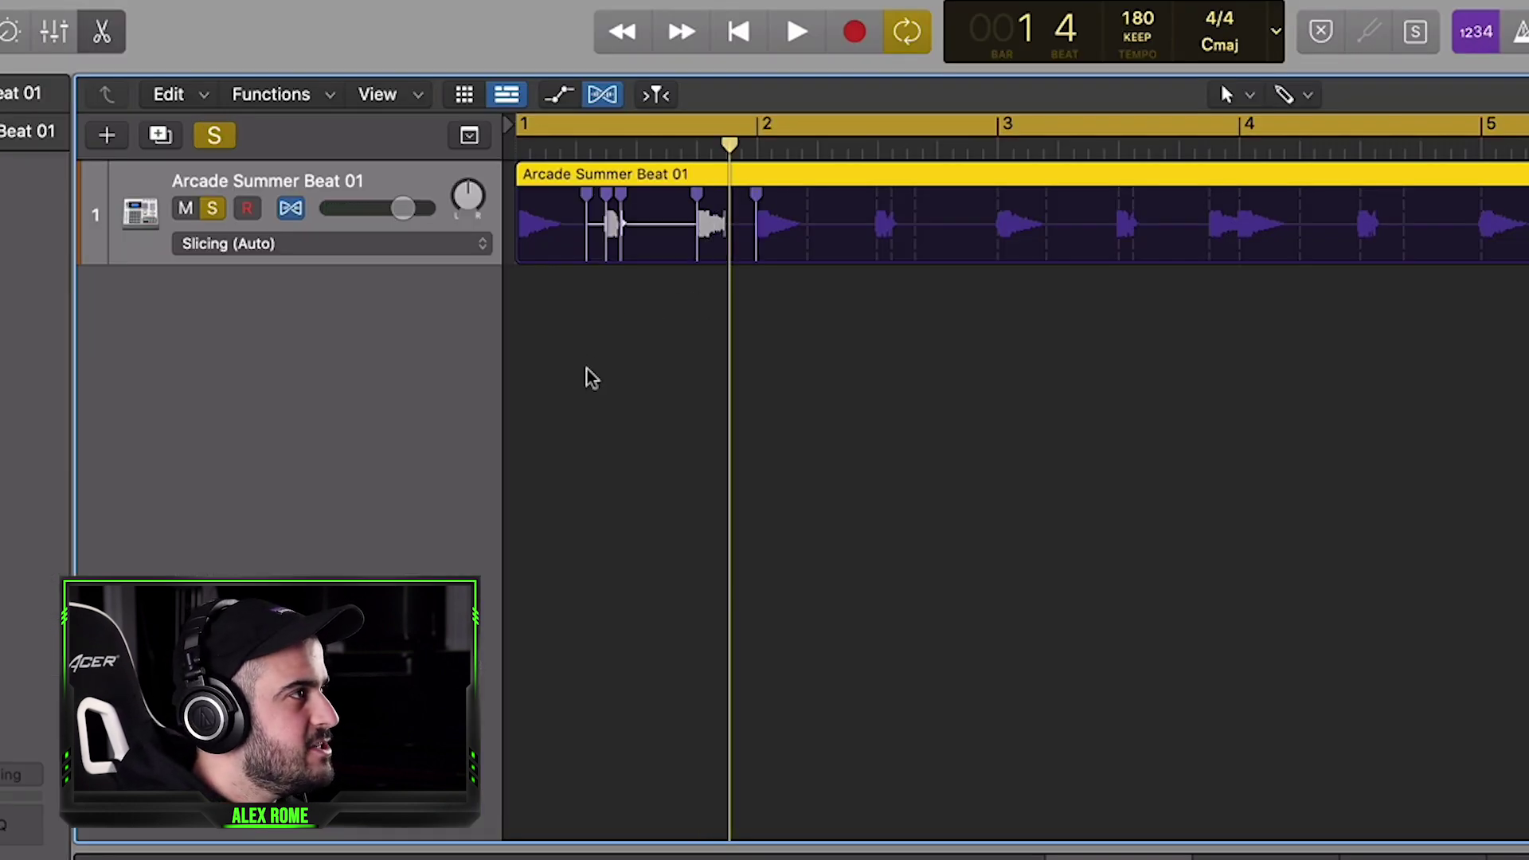
pyautogui.press('space')
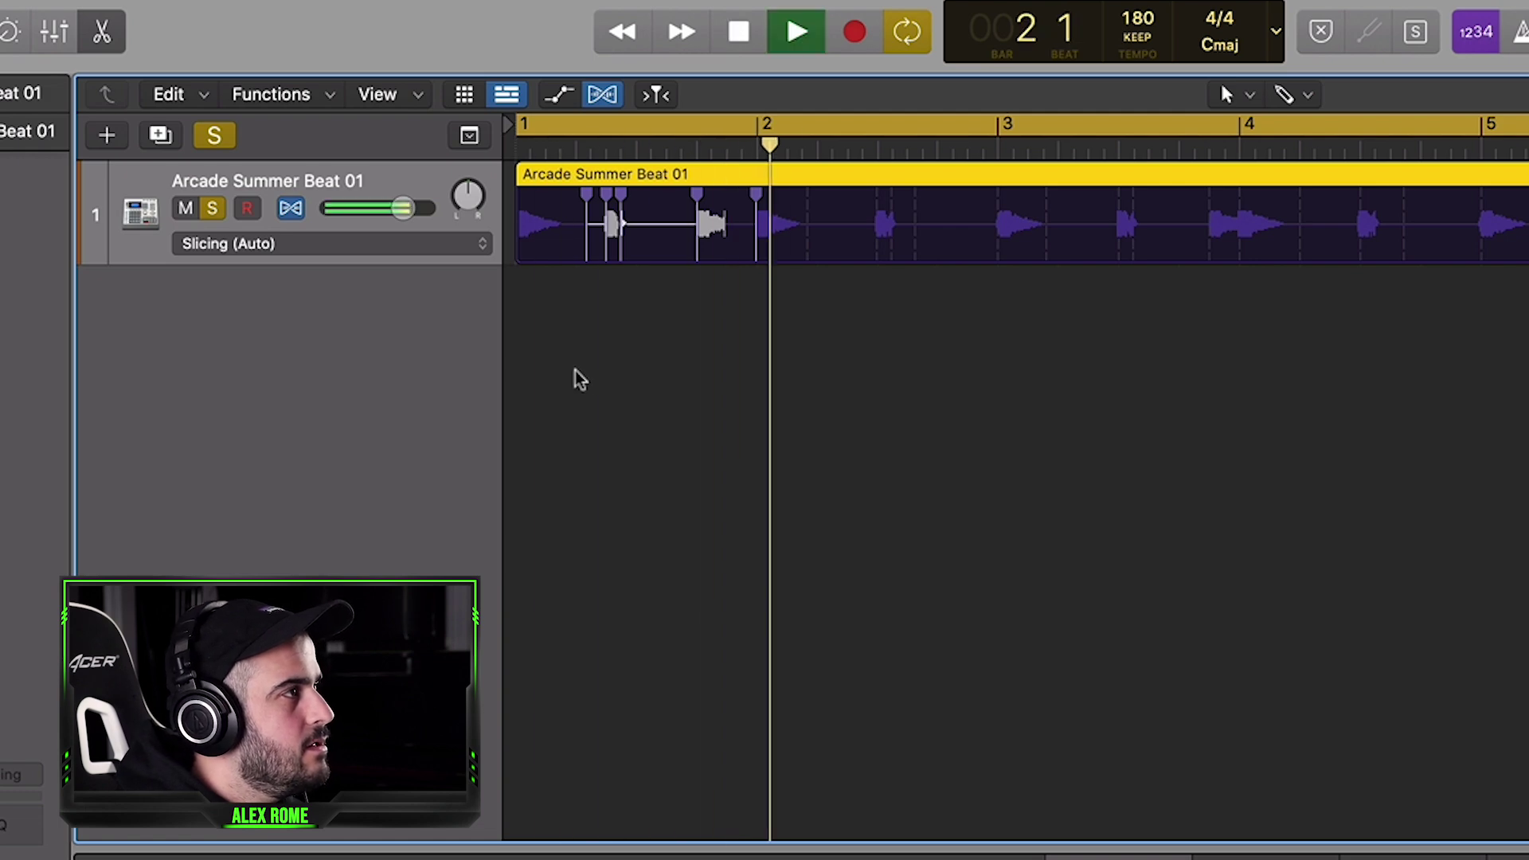
pyautogui.press('space')
# - Drag the flex marker right, then cancel the extreme high-speed compression
pyautogui.doubleClick(771, 235)
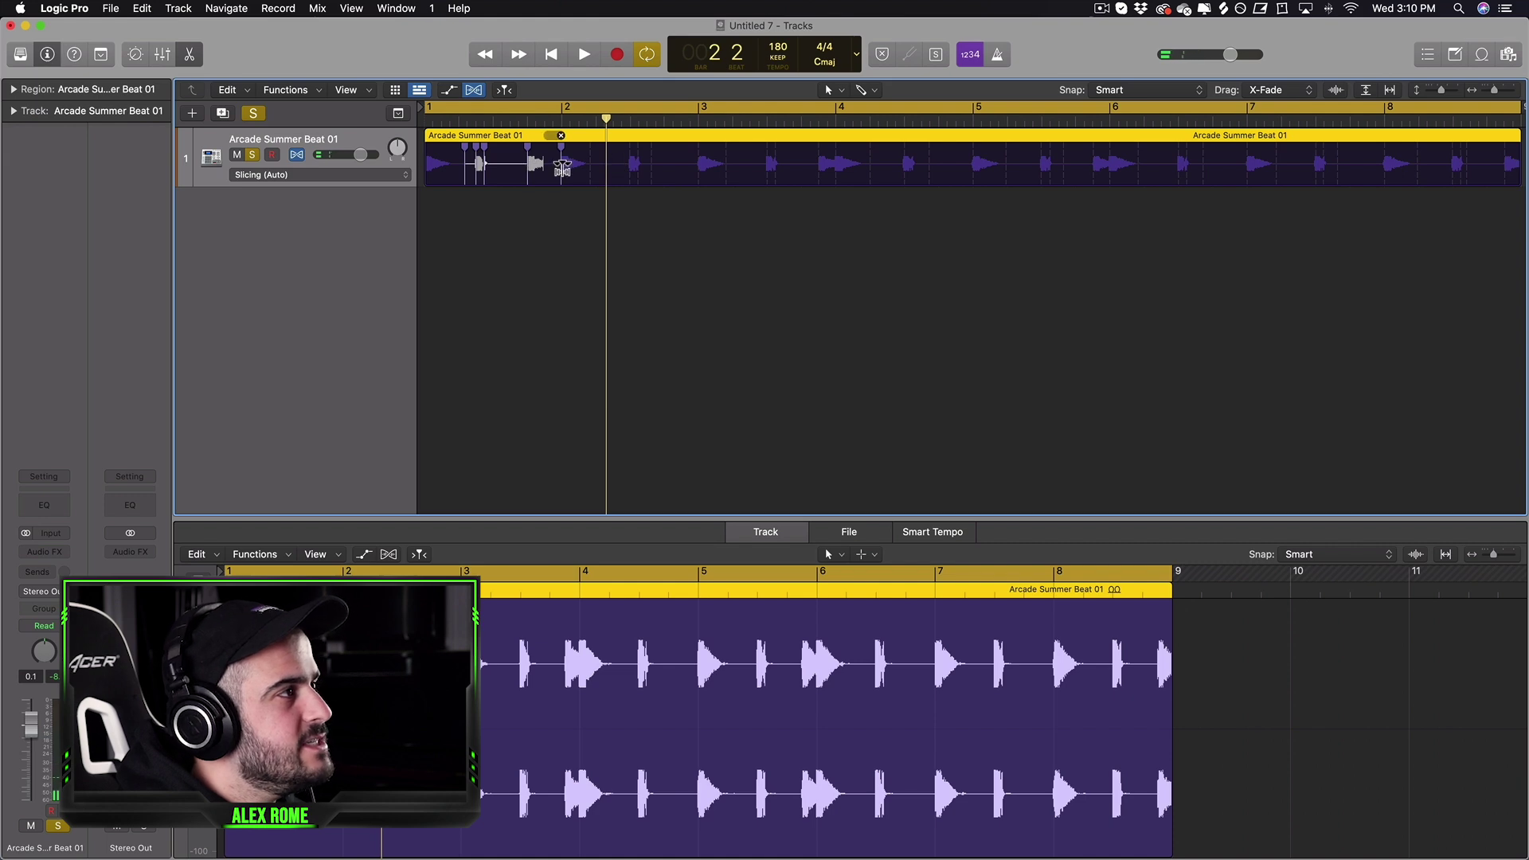
pyautogui.moveTo(562, 167); pyautogui.dragTo(587, 164)
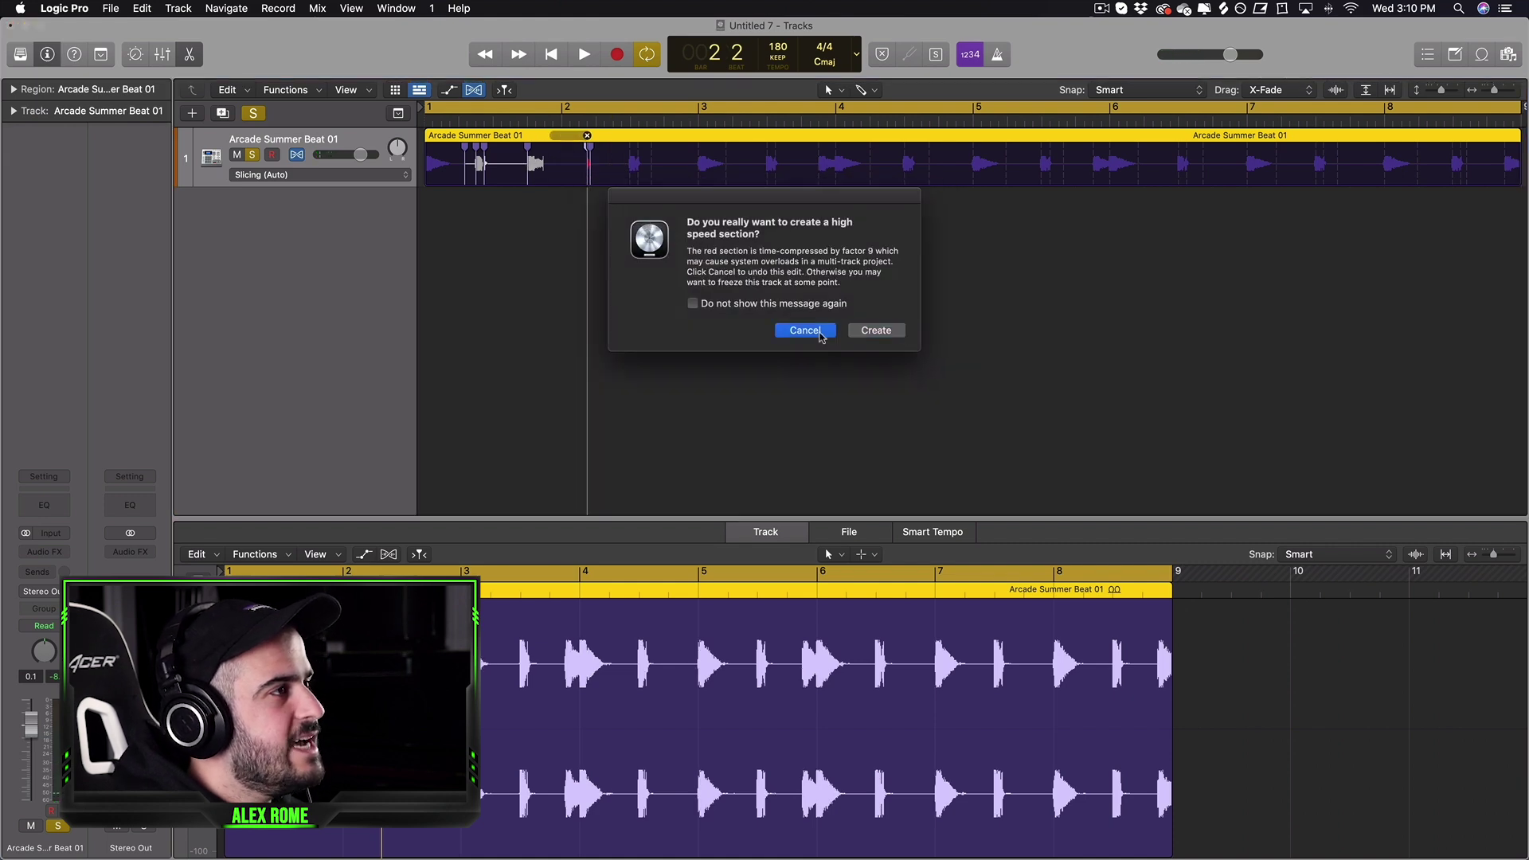
pyautogui.click(820, 334)
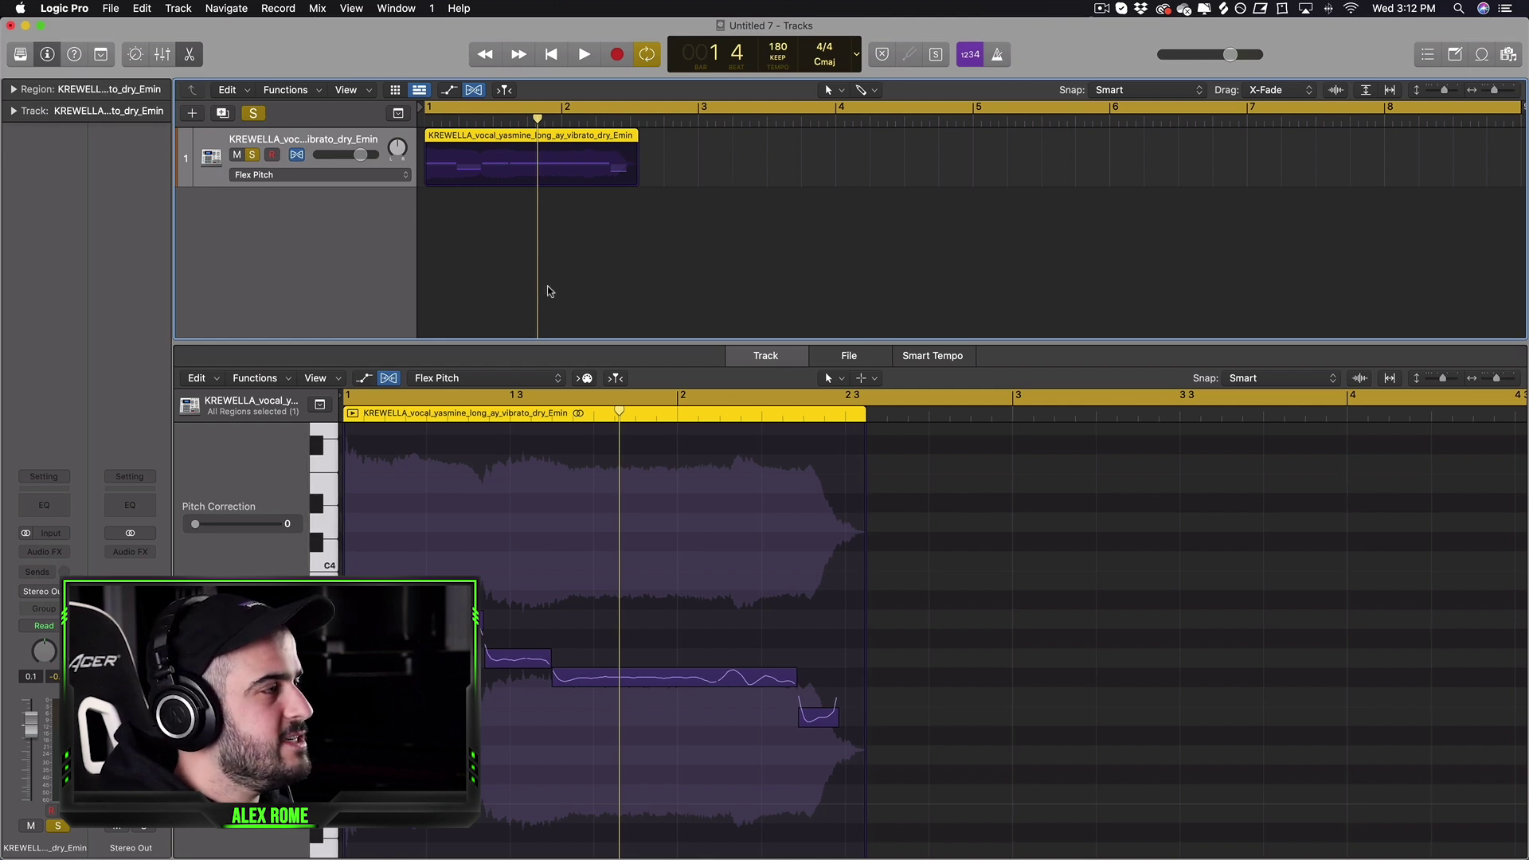
# - Lower the long vocal note by a semitone in Flex Pitch and play back the change
pyautogui.press('space')
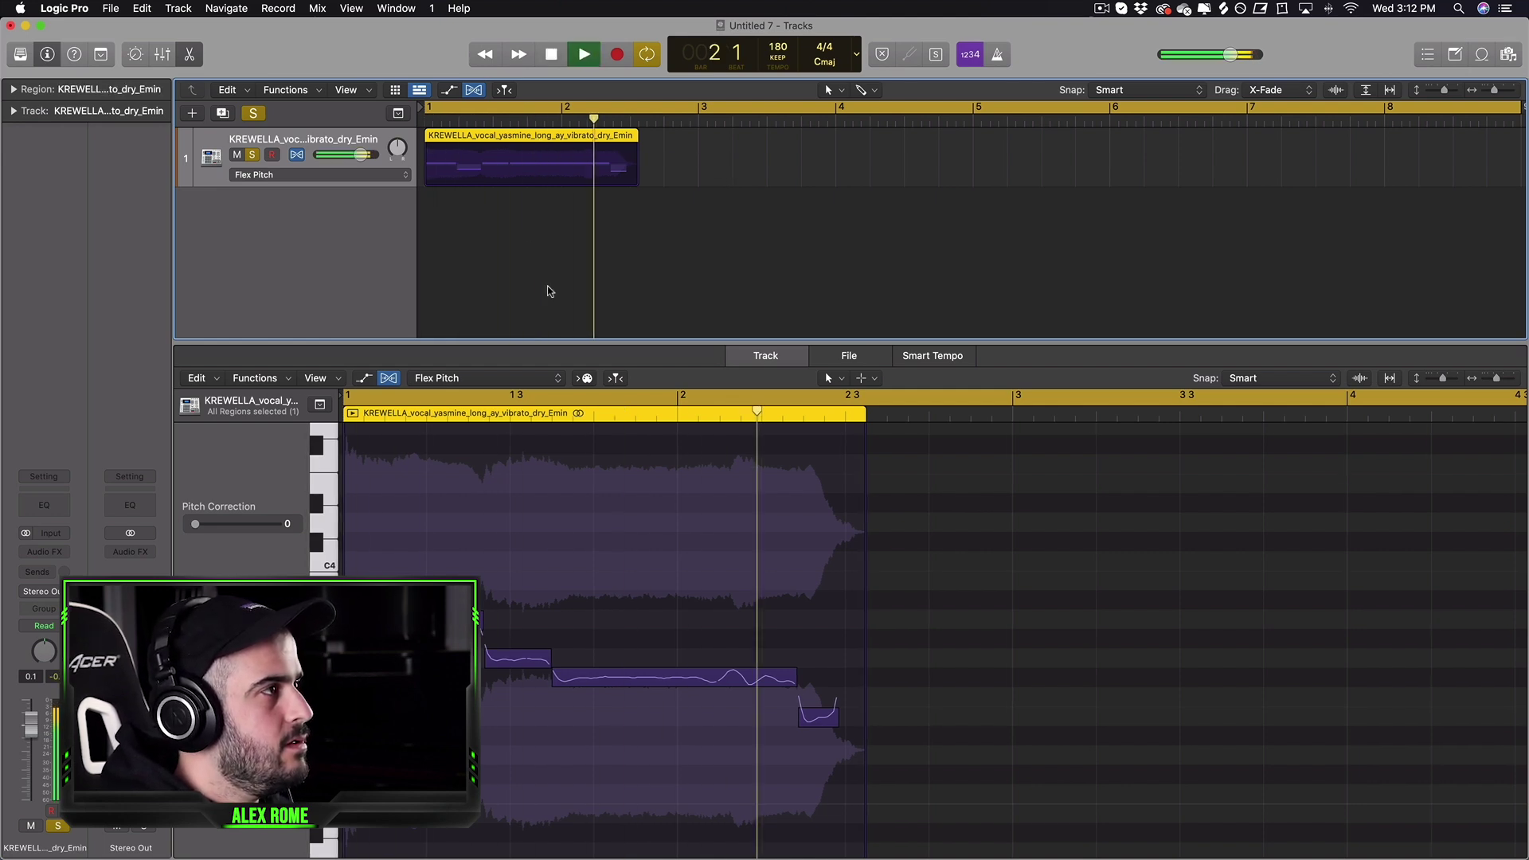
pyautogui.press('space')
pyautogui.click(569, 274)
pyautogui.click(389, 379)
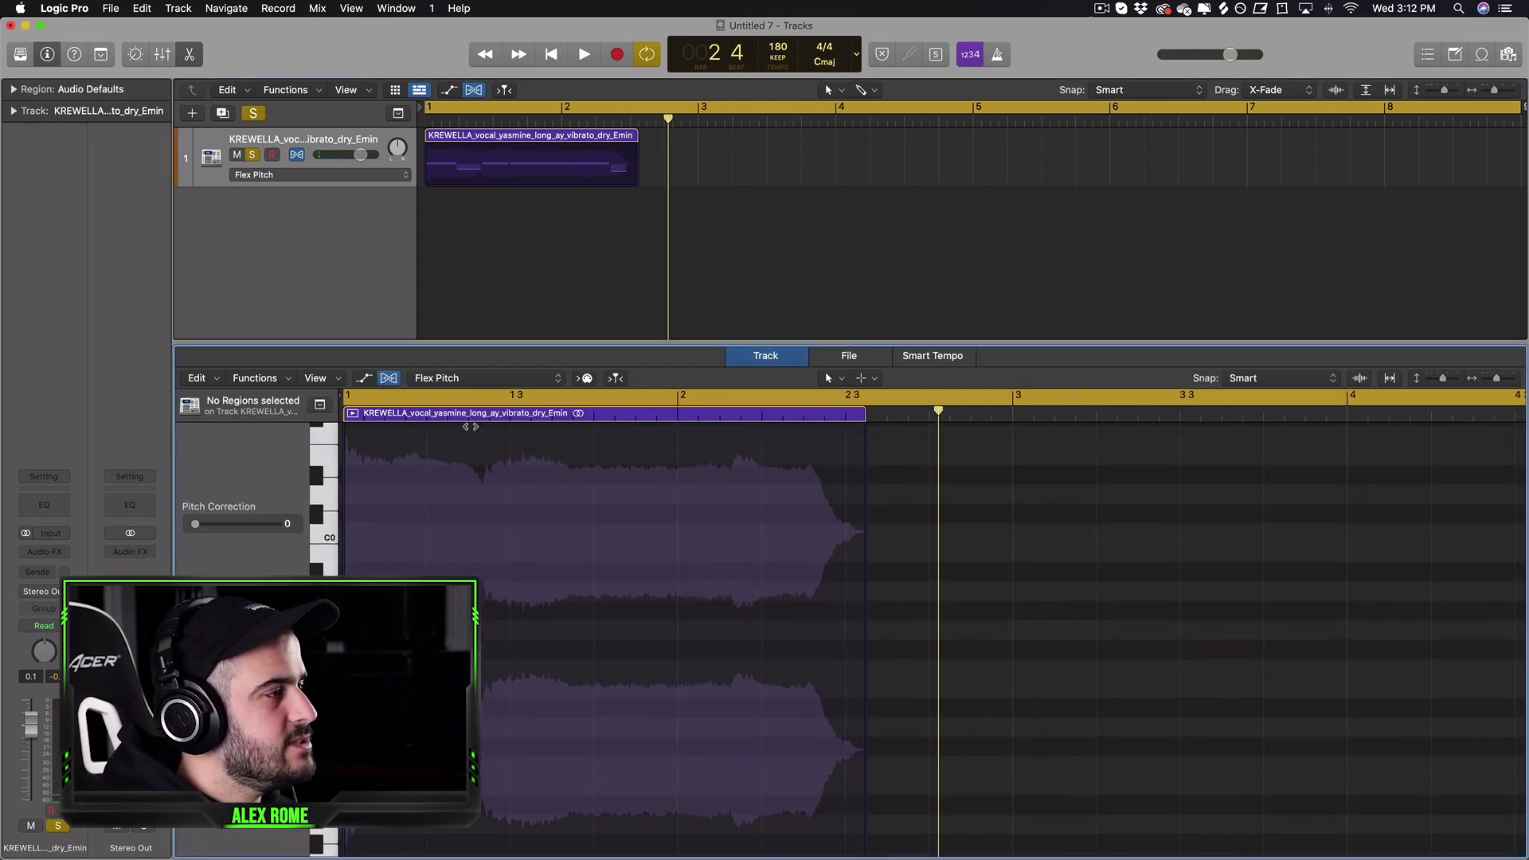
pyautogui.scroll(10, 510, 519)
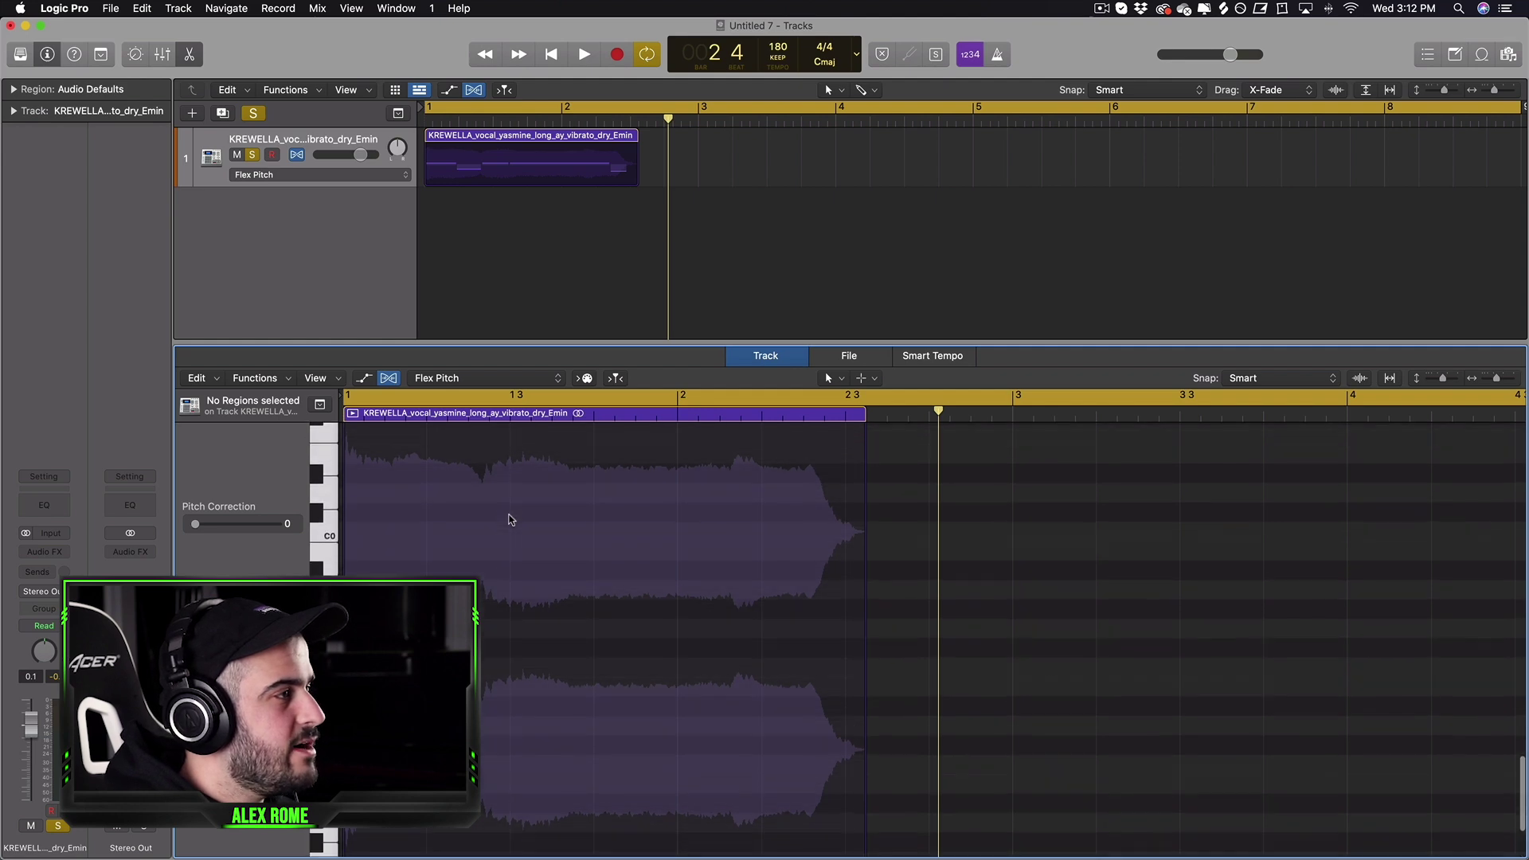
pyautogui.scroll(5, 510, 519)
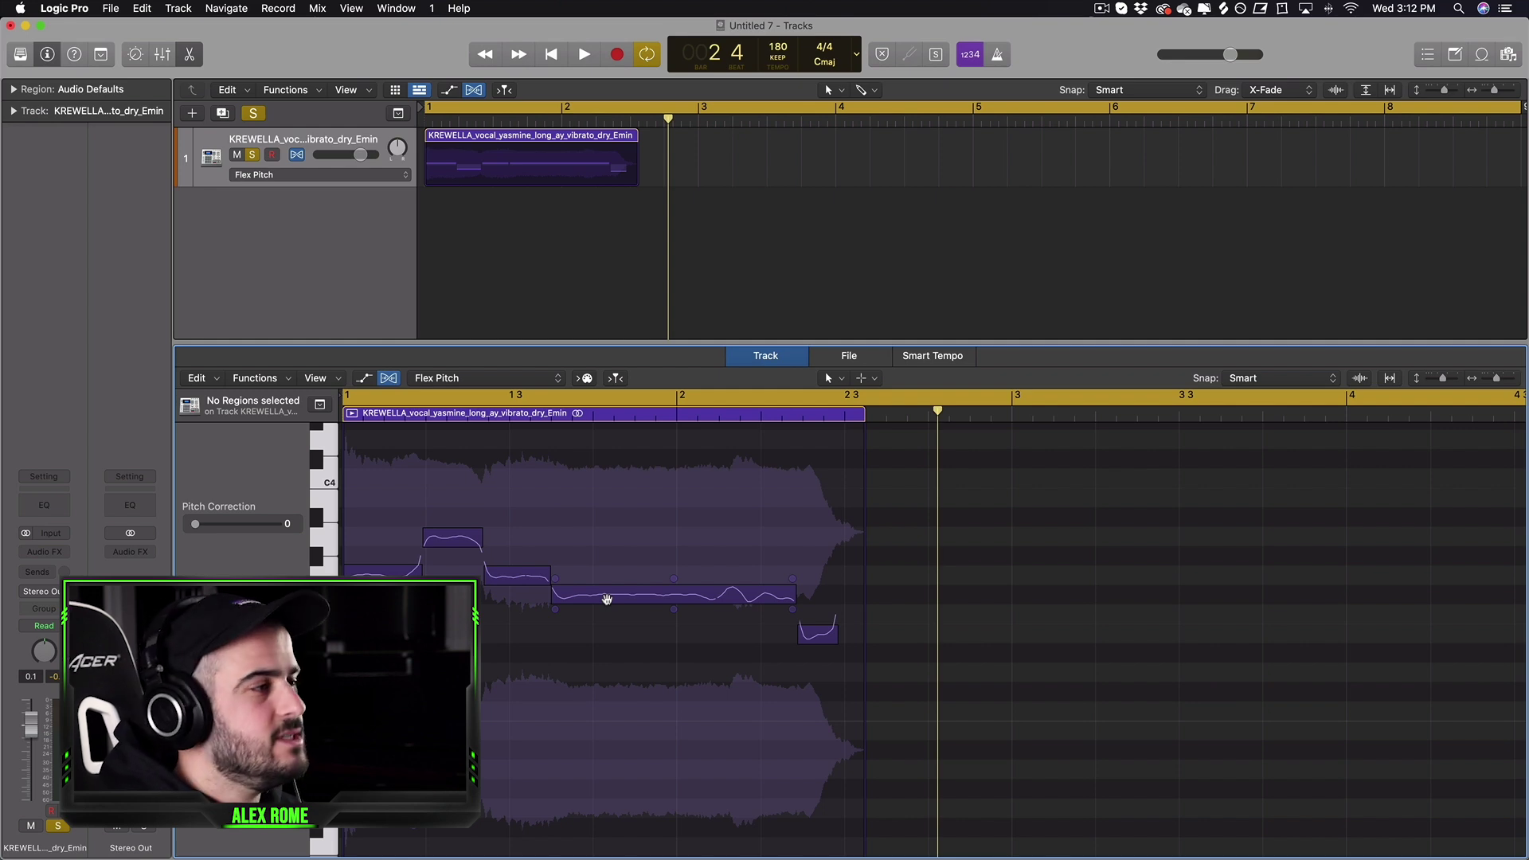
pyautogui.moveTo(606, 598); pyautogui.dragTo(607, 617)
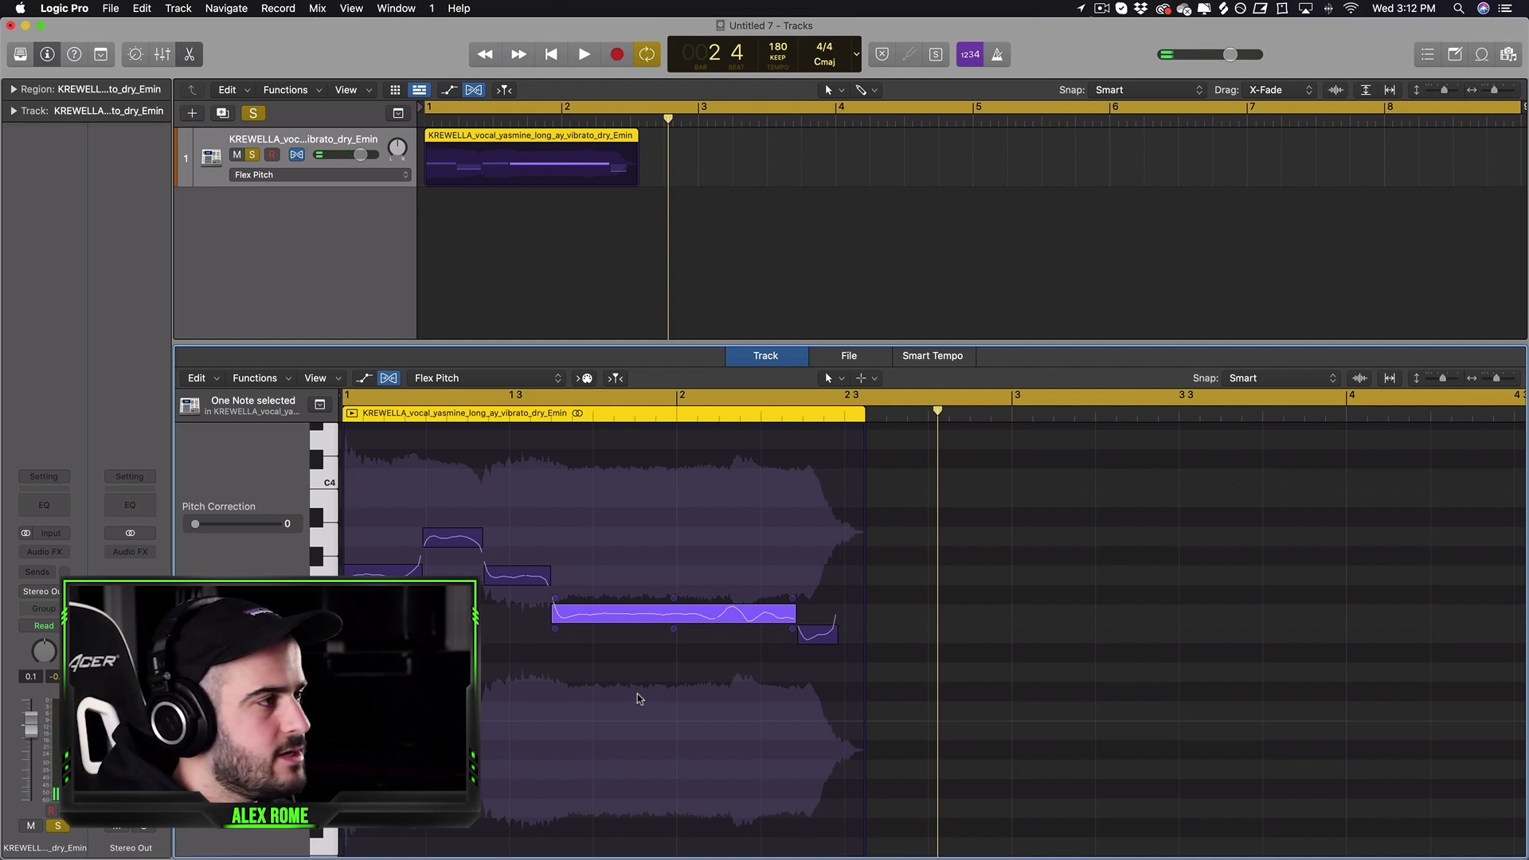
pyautogui.press('space')
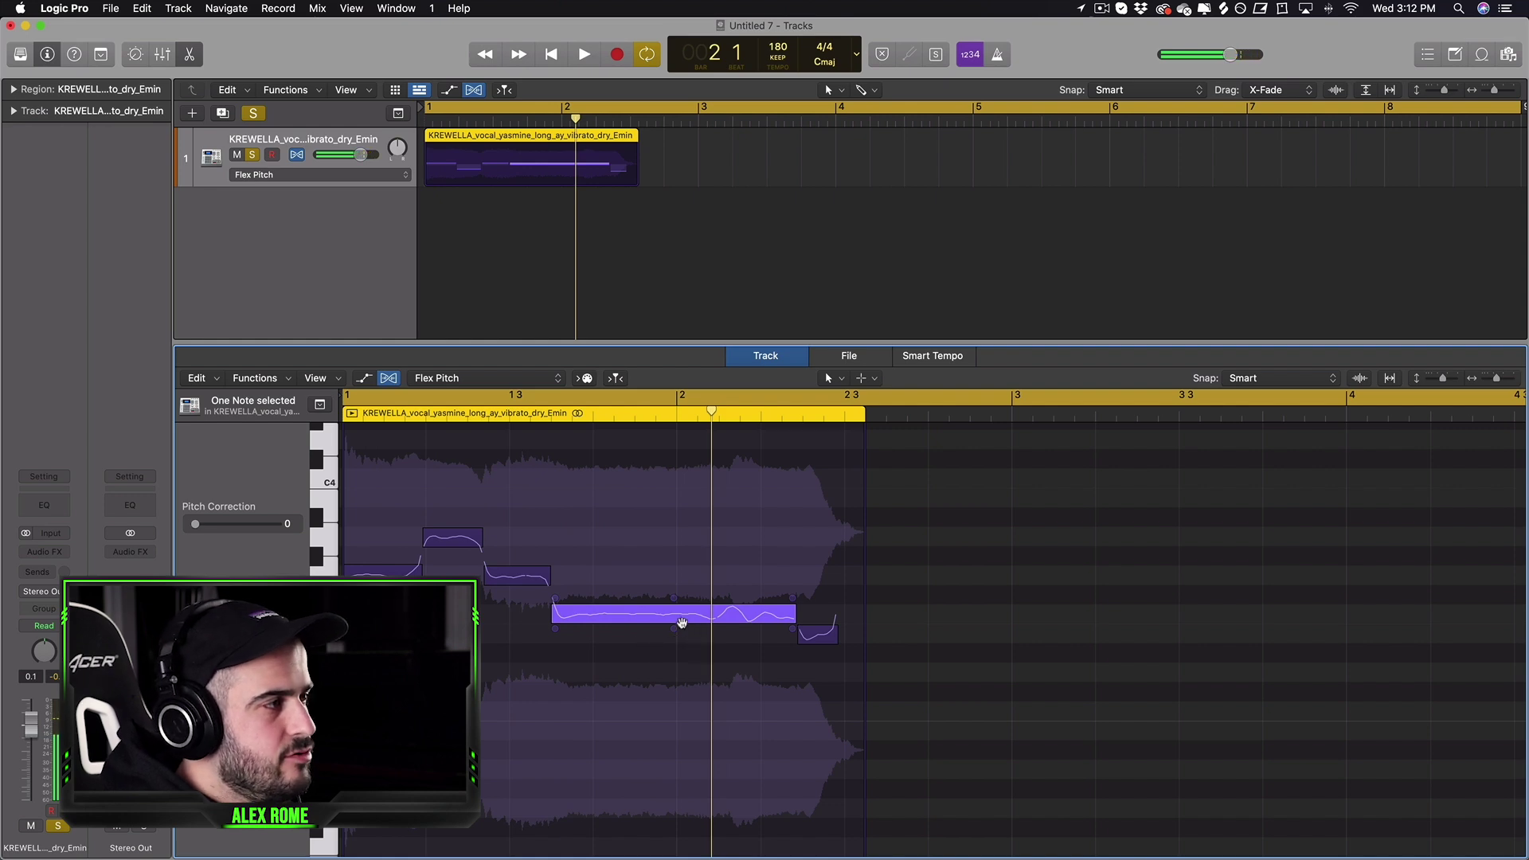
# - Restore the long note's pitch, raise the short final note to F#3, and play it
pyautogui.moveTo(681, 623); pyautogui.dragTo(682, 604)
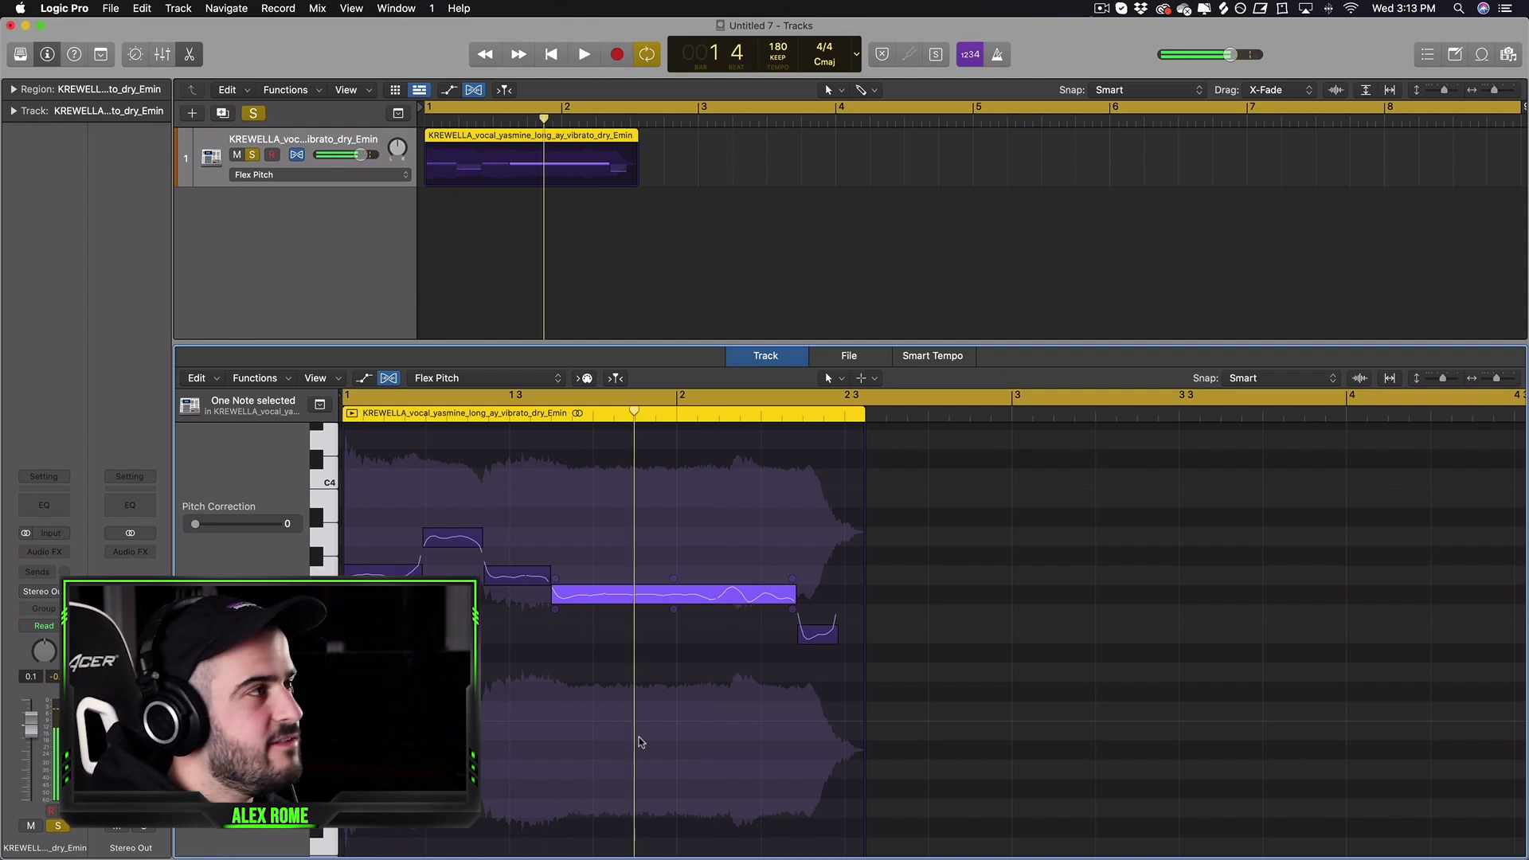
pyautogui.click(535, 162)
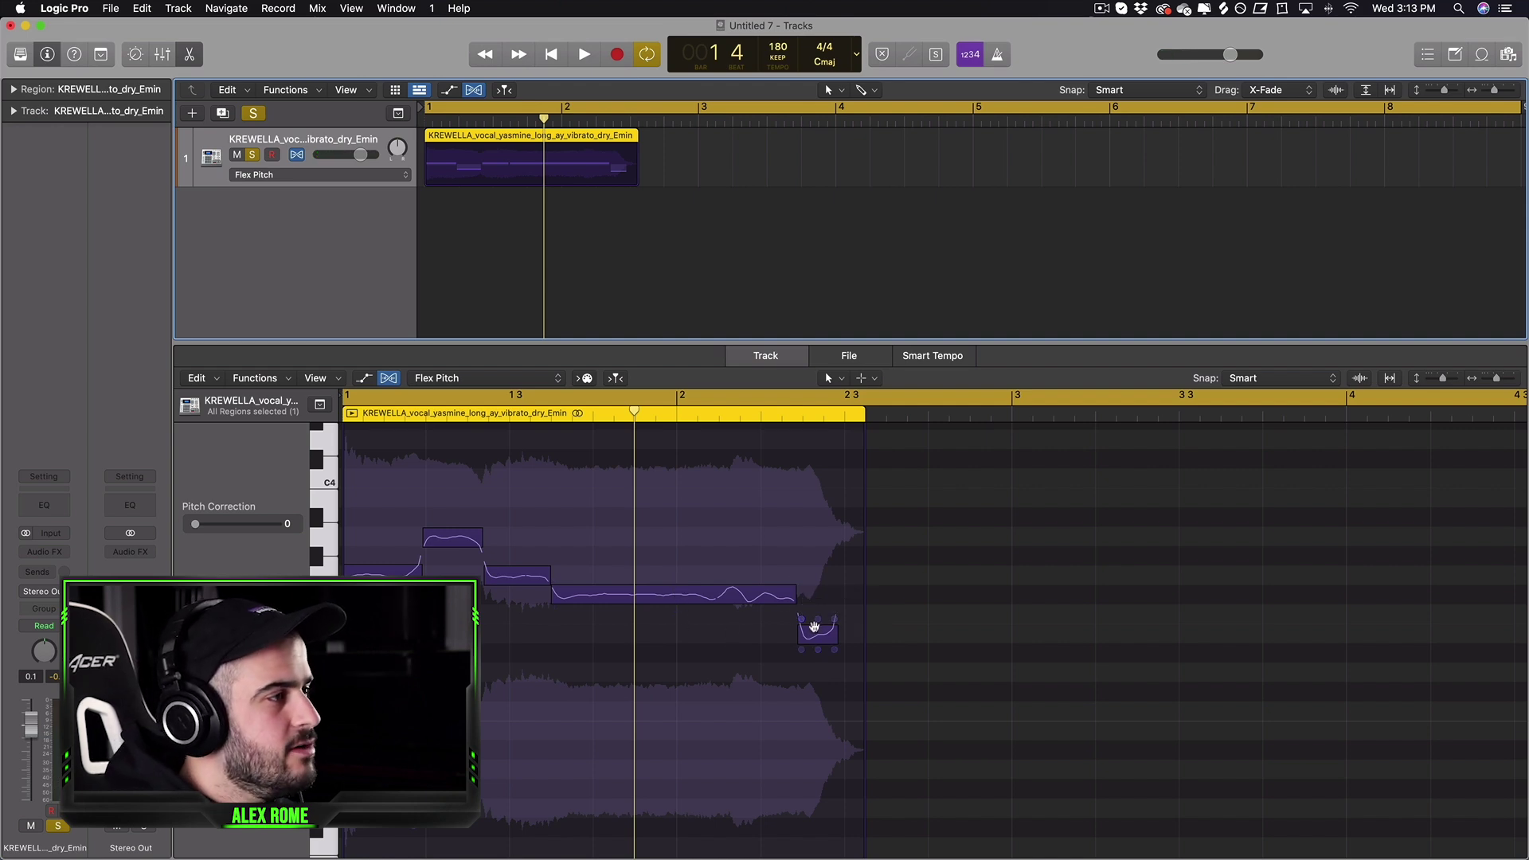
pyautogui.moveTo(825, 633); pyautogui.dragTo(825, 593)
pyautogui.press('space')
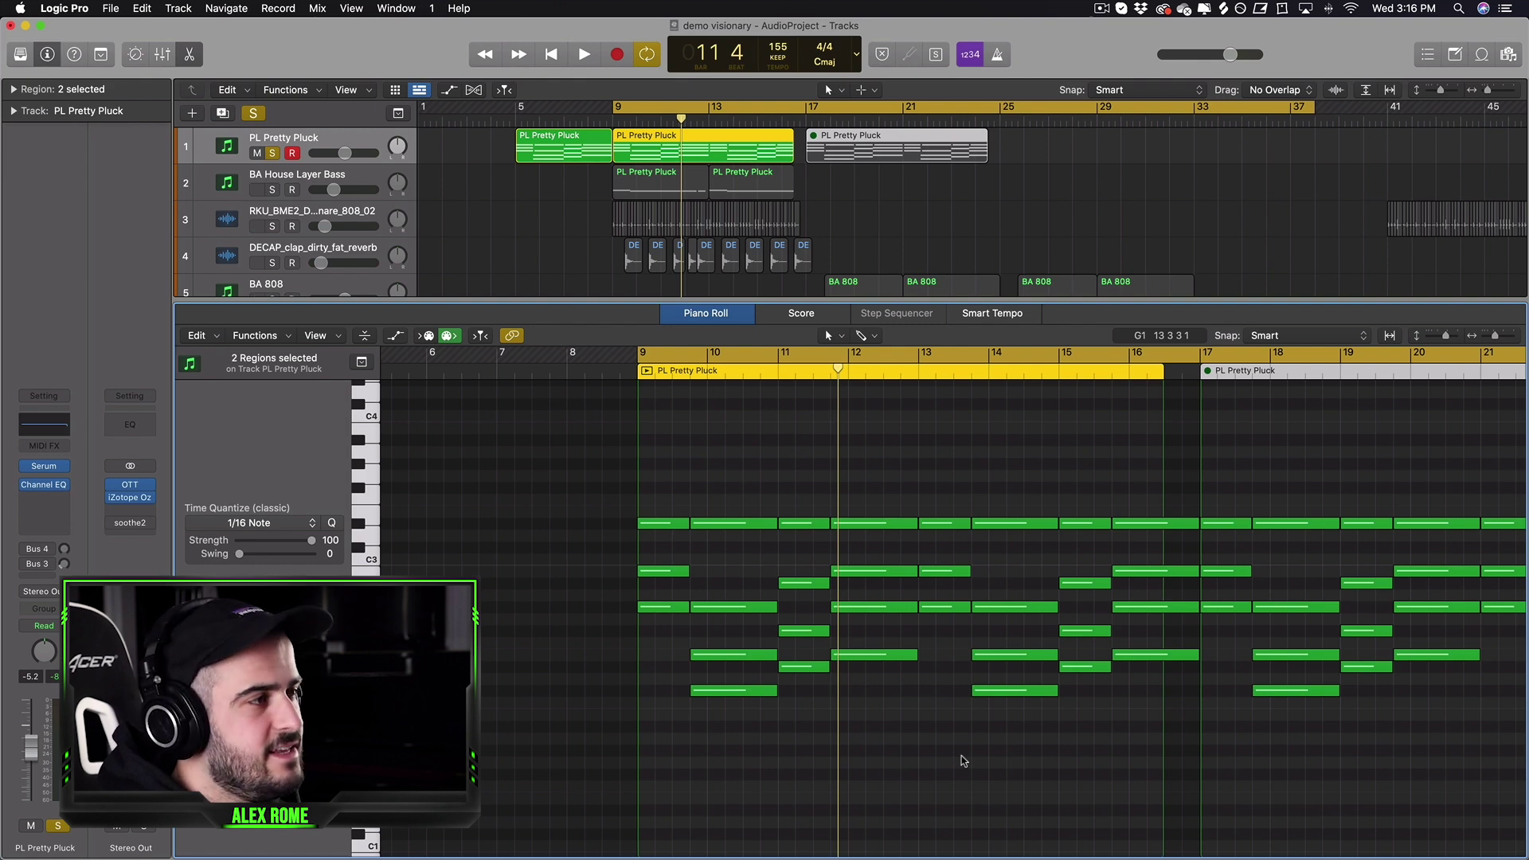
# - Mute the three notes on the D#3 row with the Mute tool and play from bar 9
pyautogui.press('t')
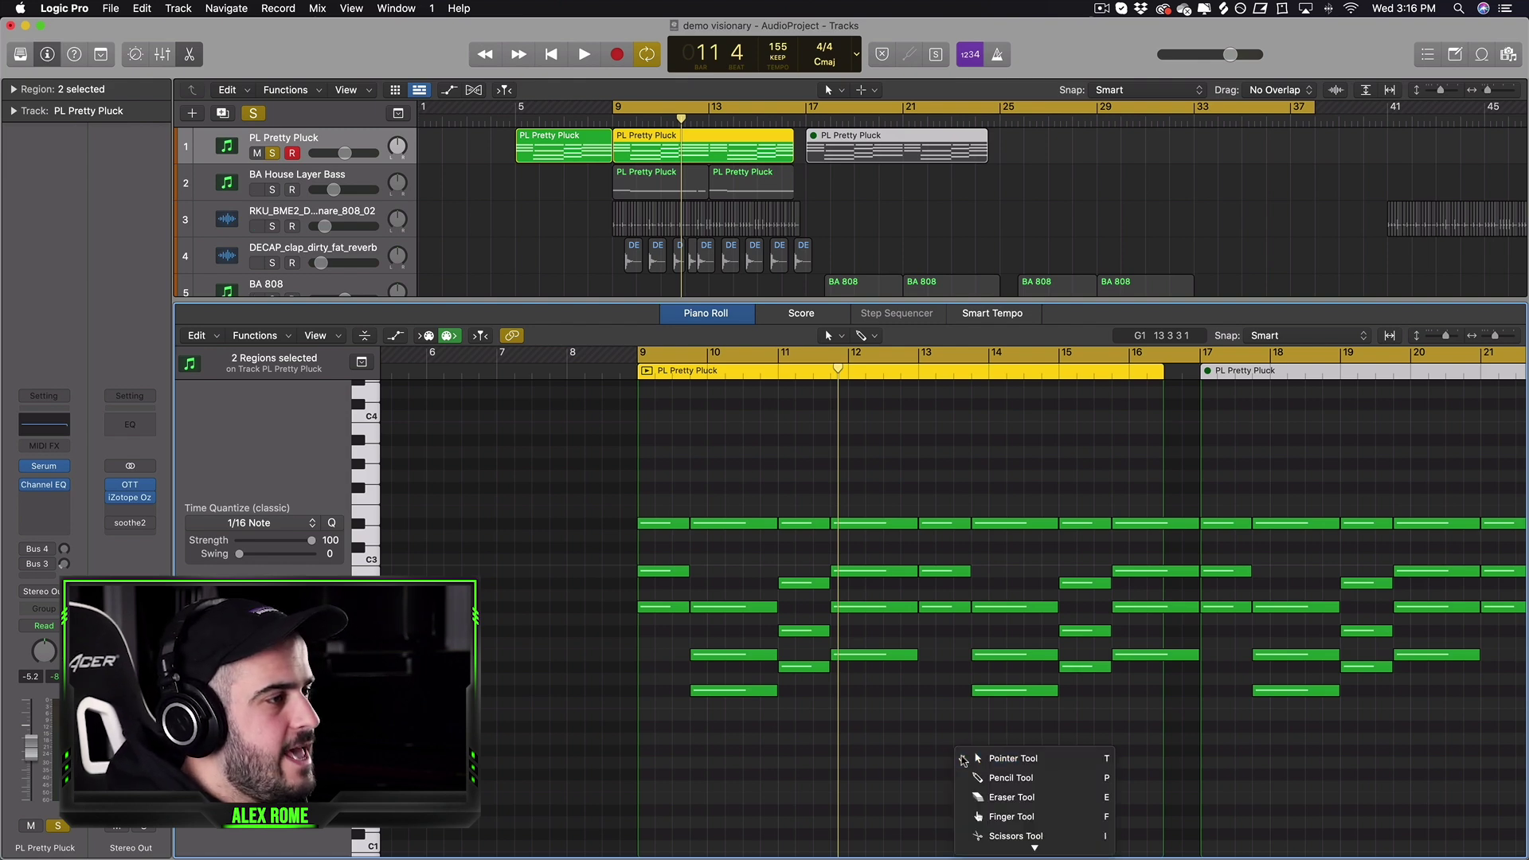
pyautogui.press('m')
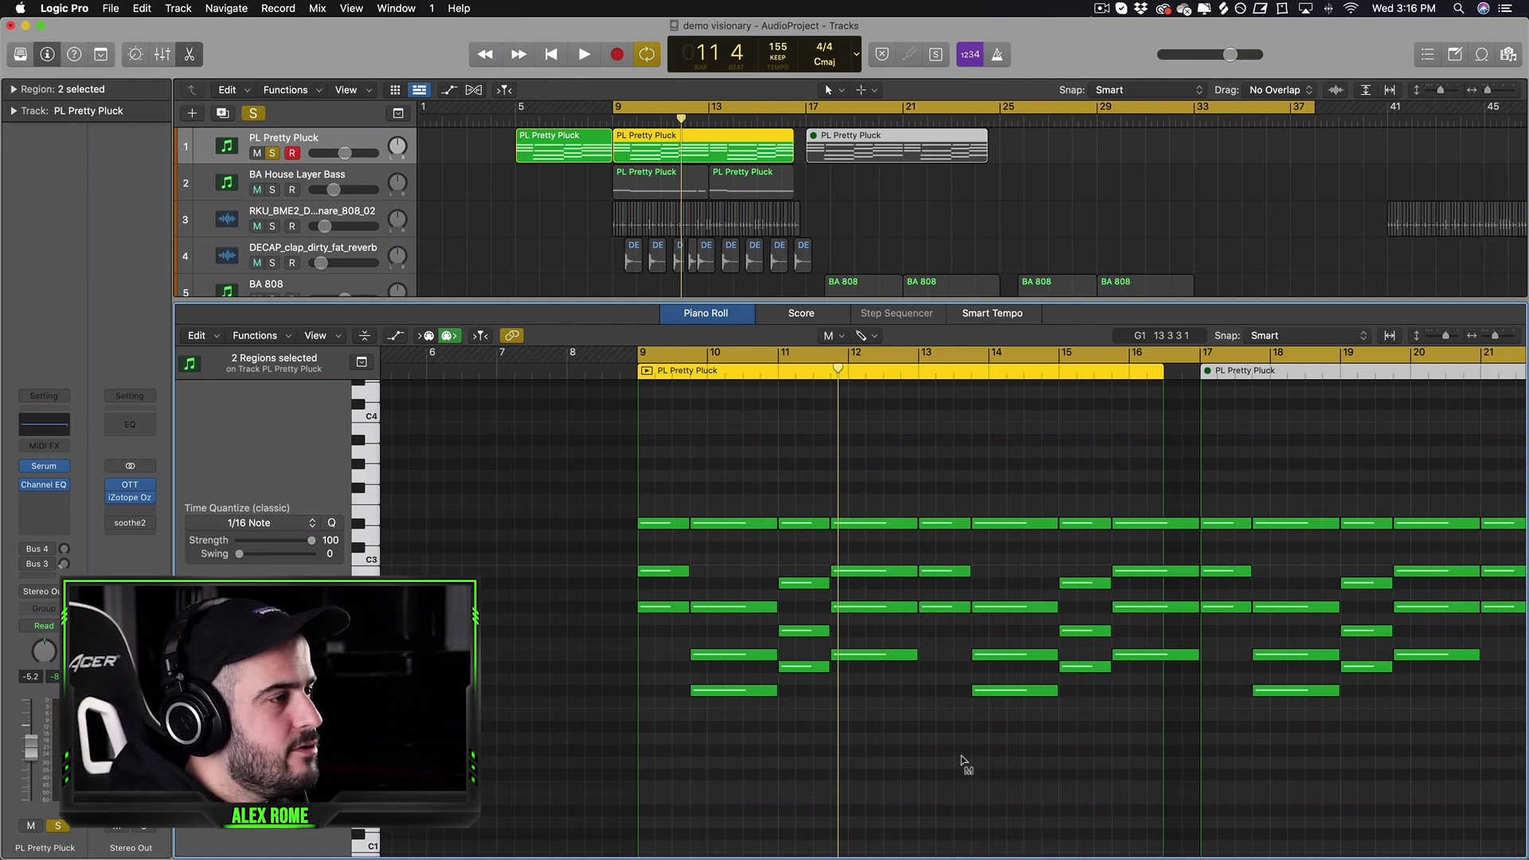
pyautogui.click(677, 524)
pyautogui.click(756, 524)
pyautogui.click(804, 524)
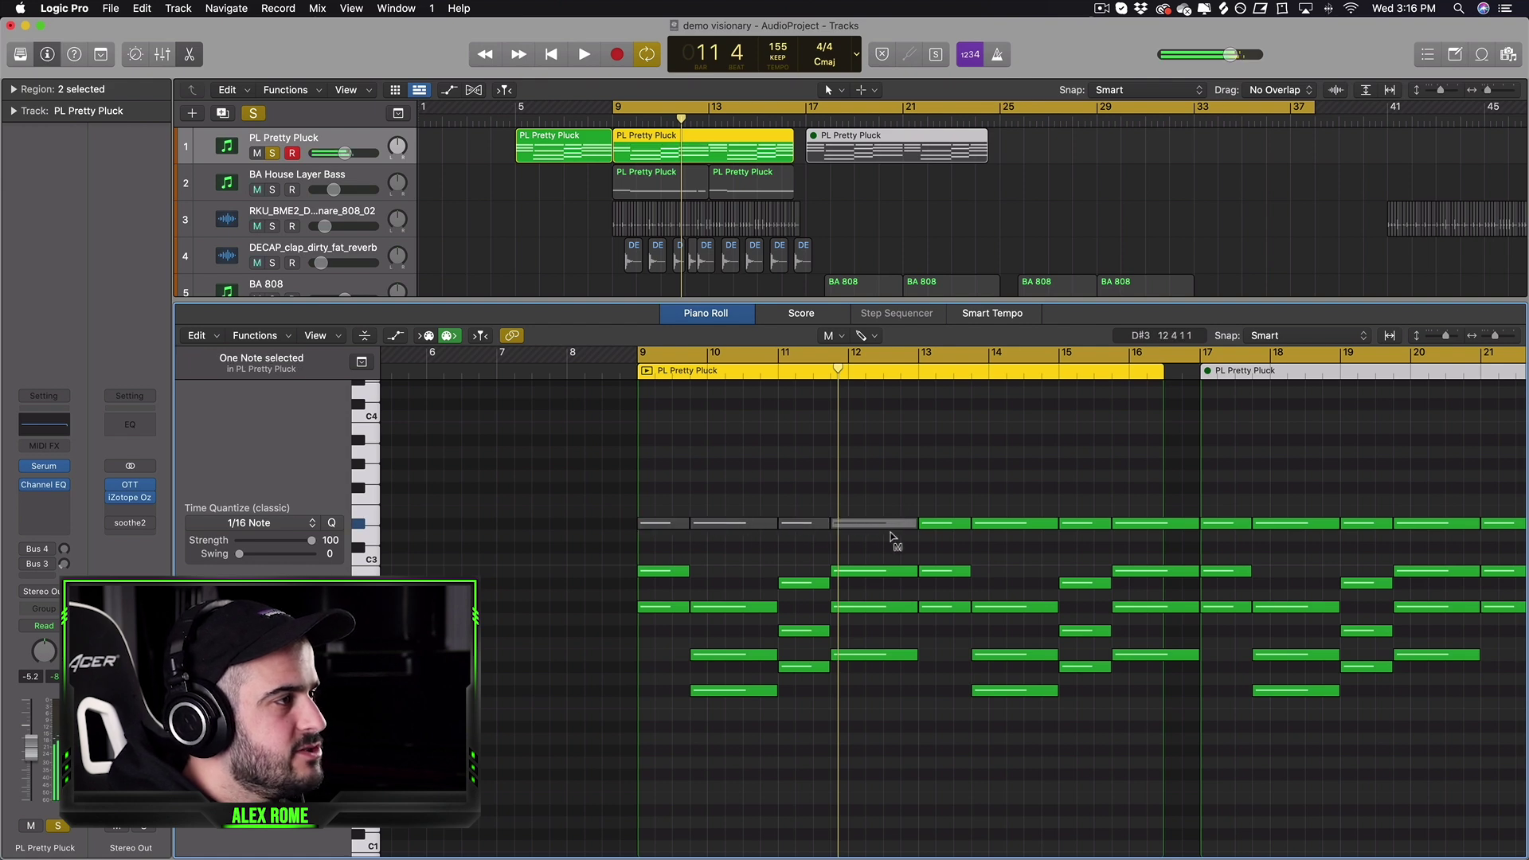
pyautogui.press('space')
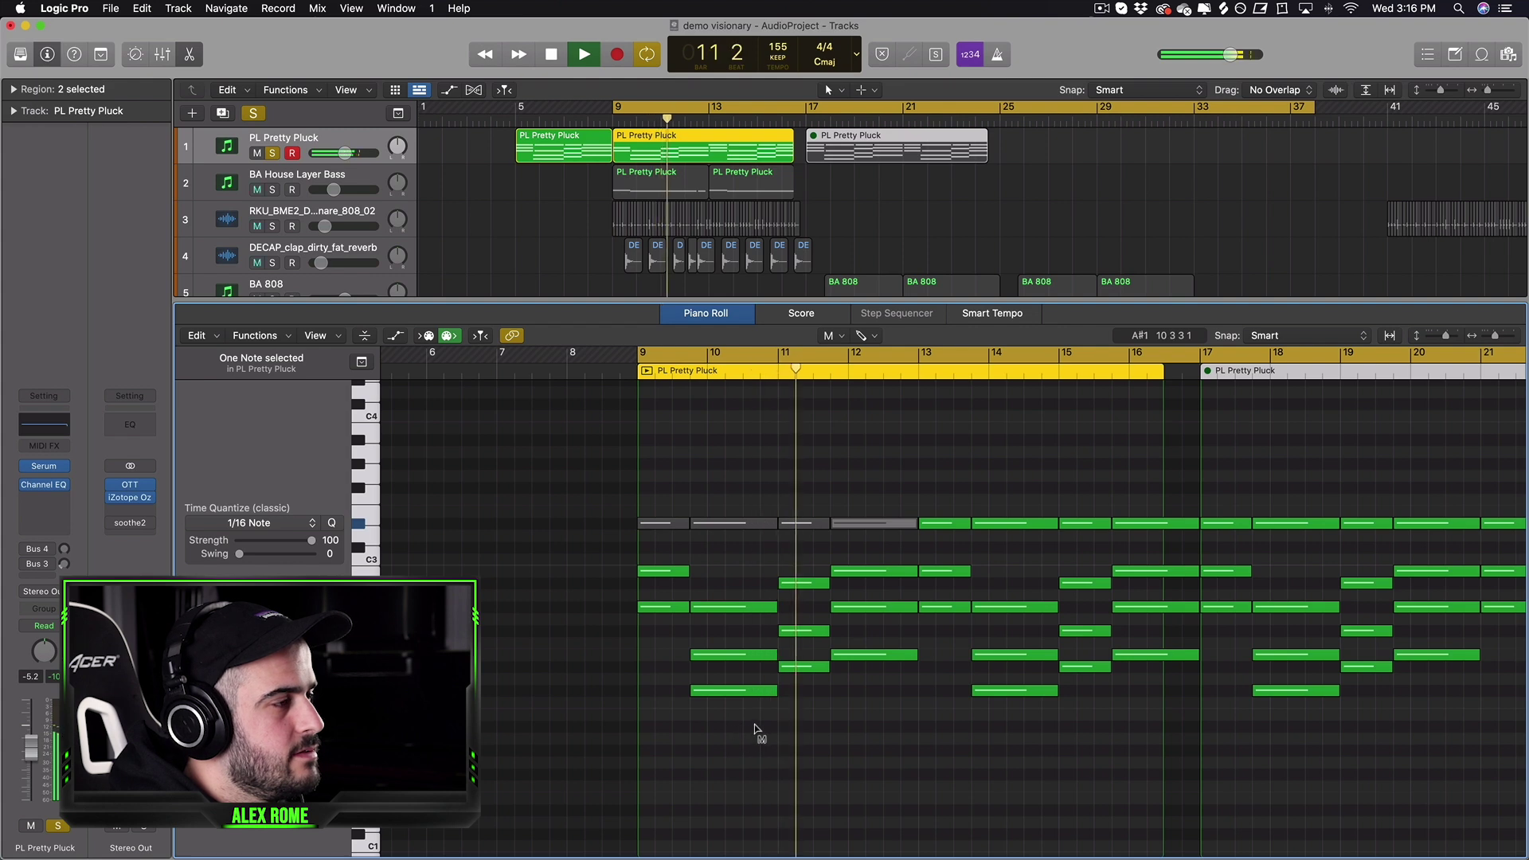
pyautogui.press('space')
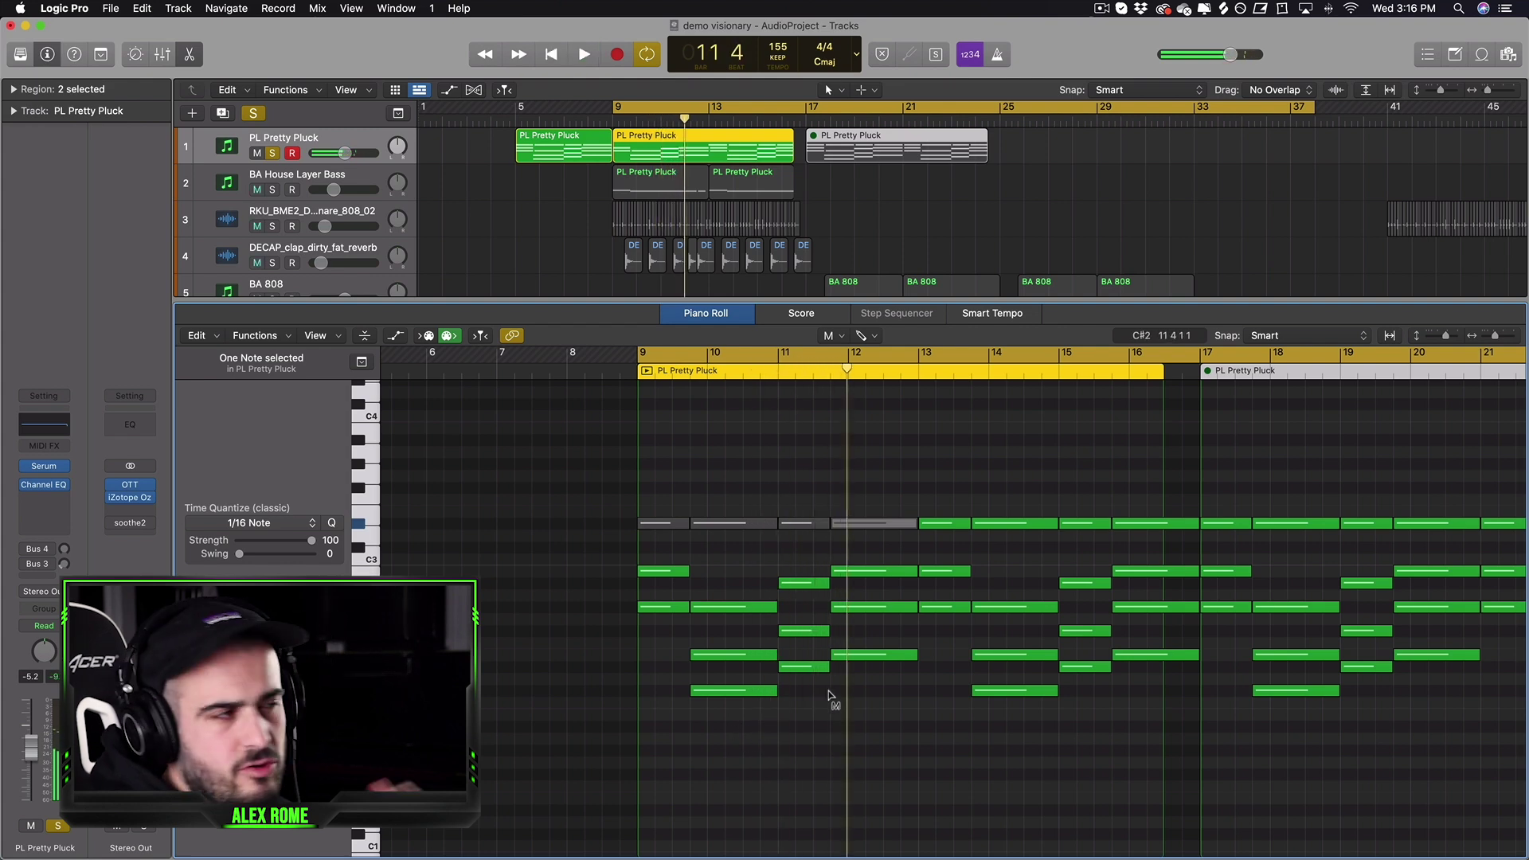
# - Unmute the greyed-out D#3 notes, return to the Pointer tool, and play the pluck part
pyautogui.press('t')
pyautogui.press('Escape')
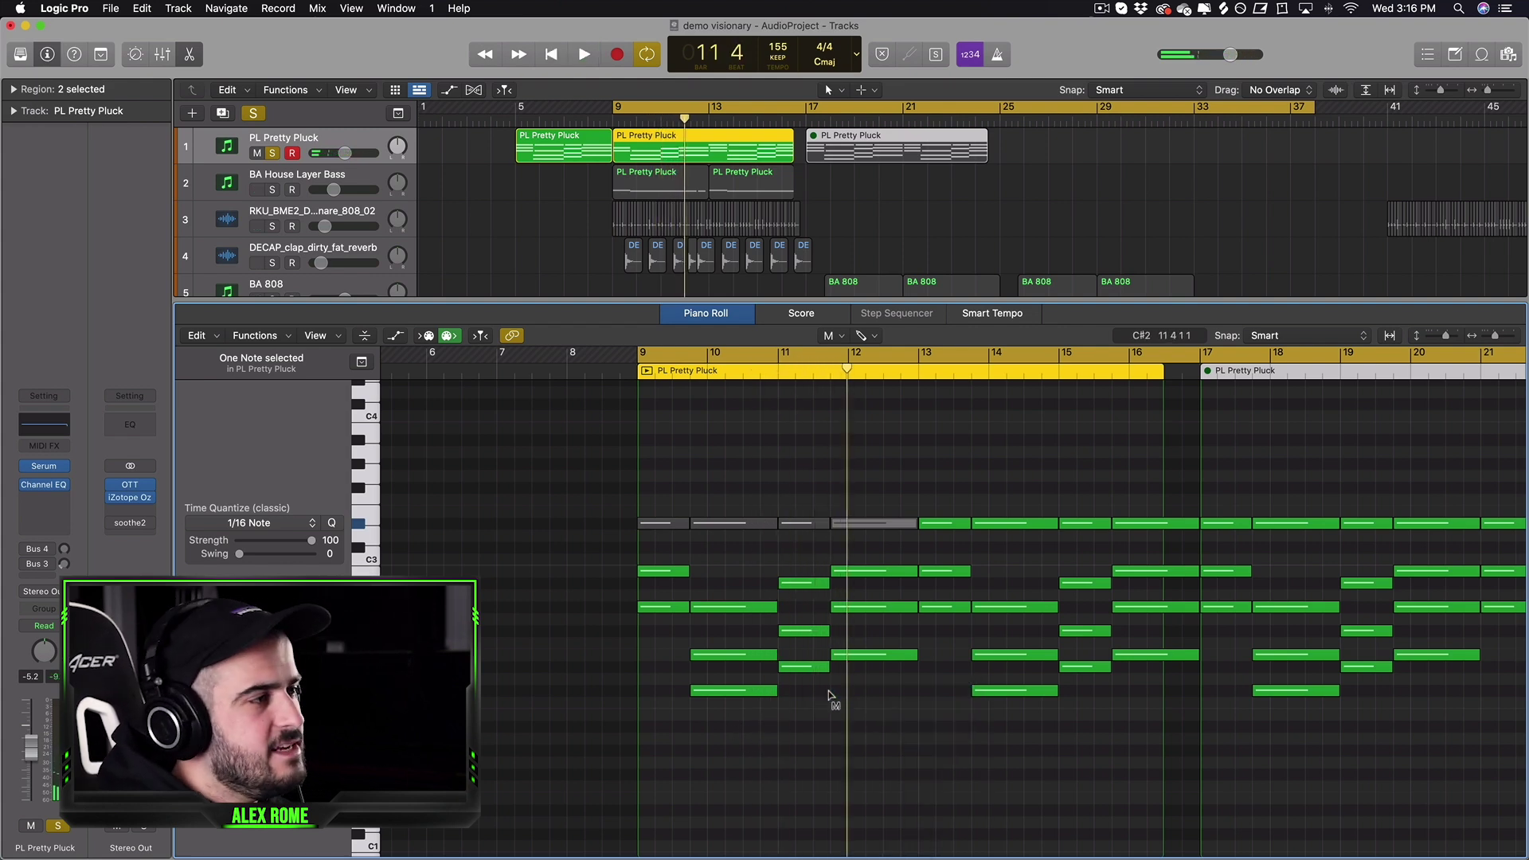
pyautogui.press('t')
pyautogui.press('m')
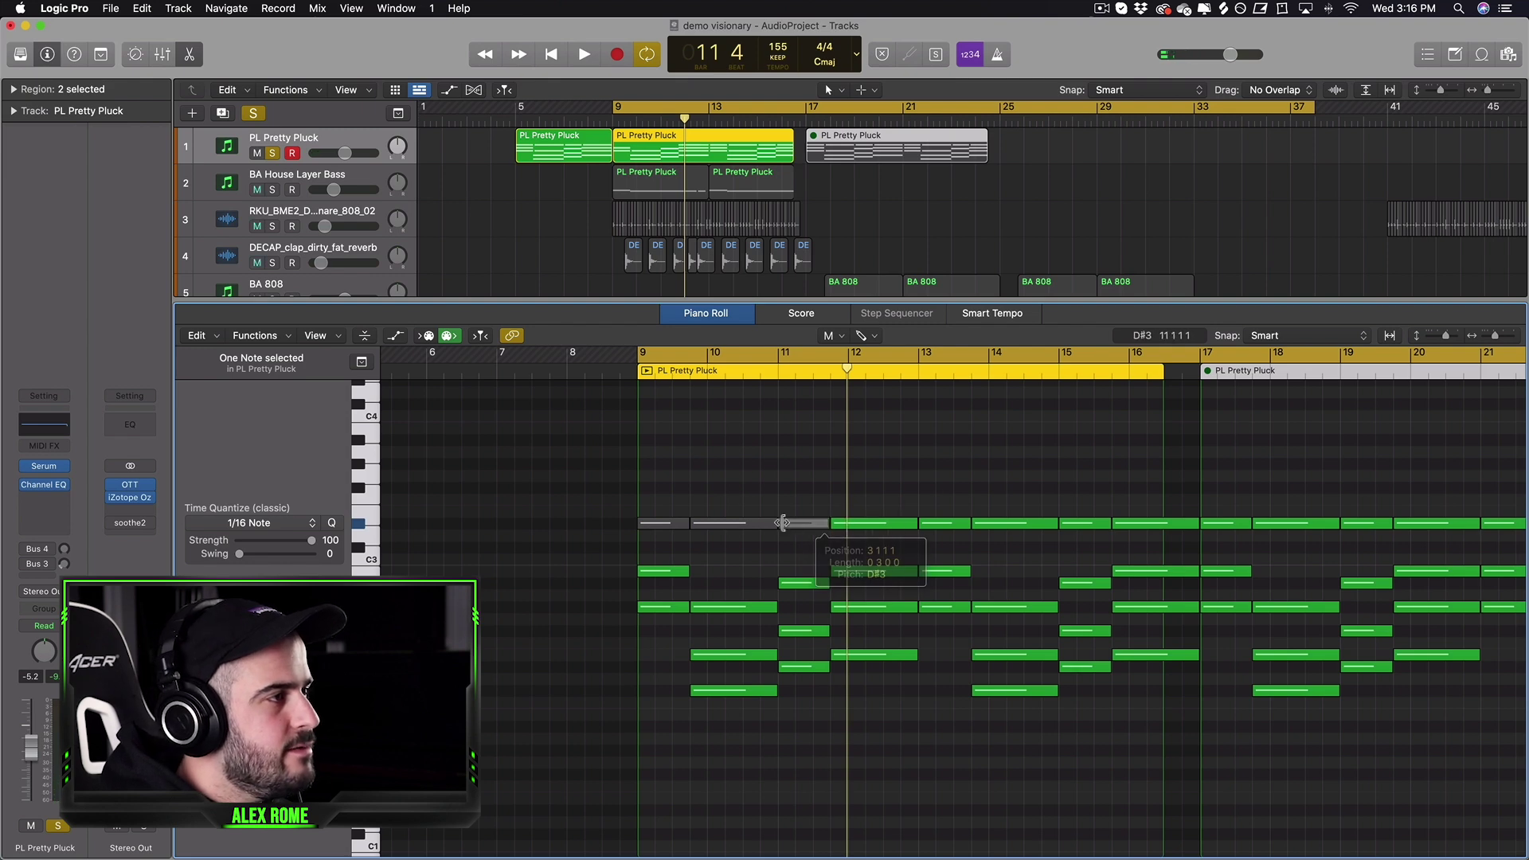
pyautogui.click(804, 523)
pyautogui.click(705, 525)
pyautogui.click(673, 524)
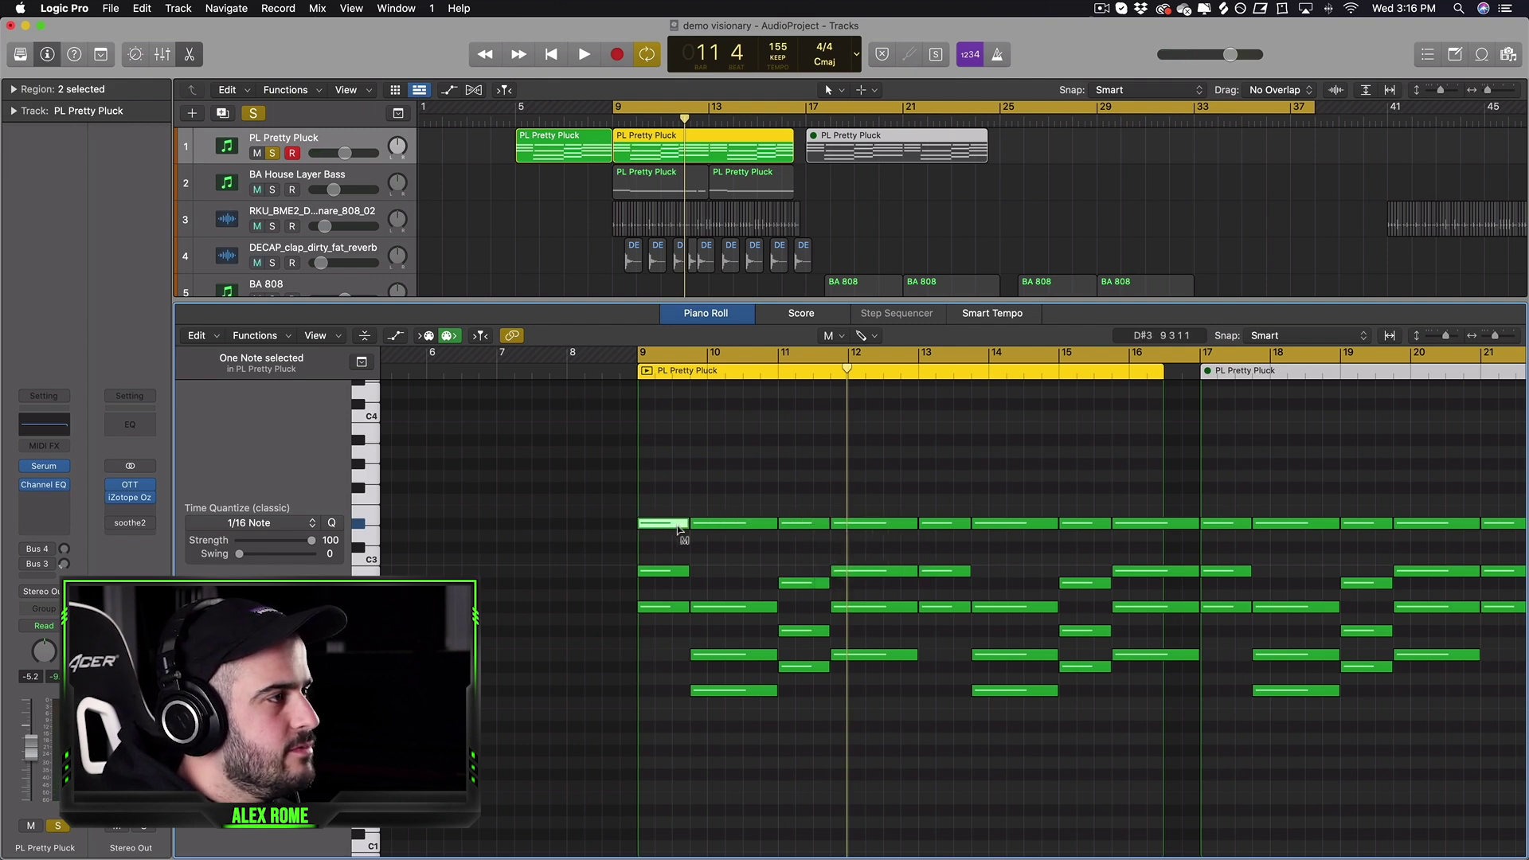
pyautogui.press('t')
pyautogui.press('t')
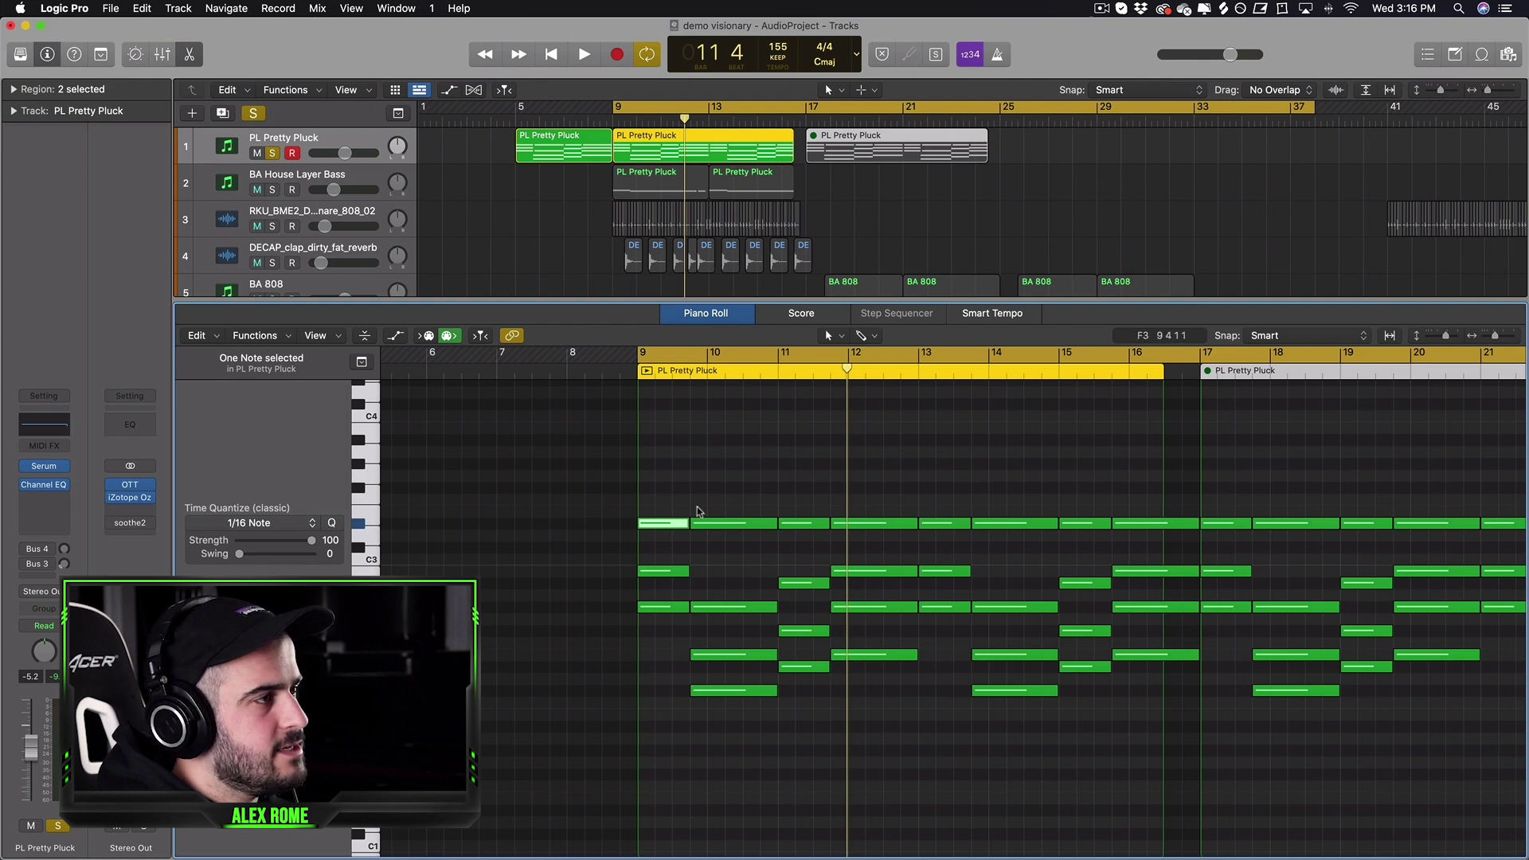
pyautogui.press('space')
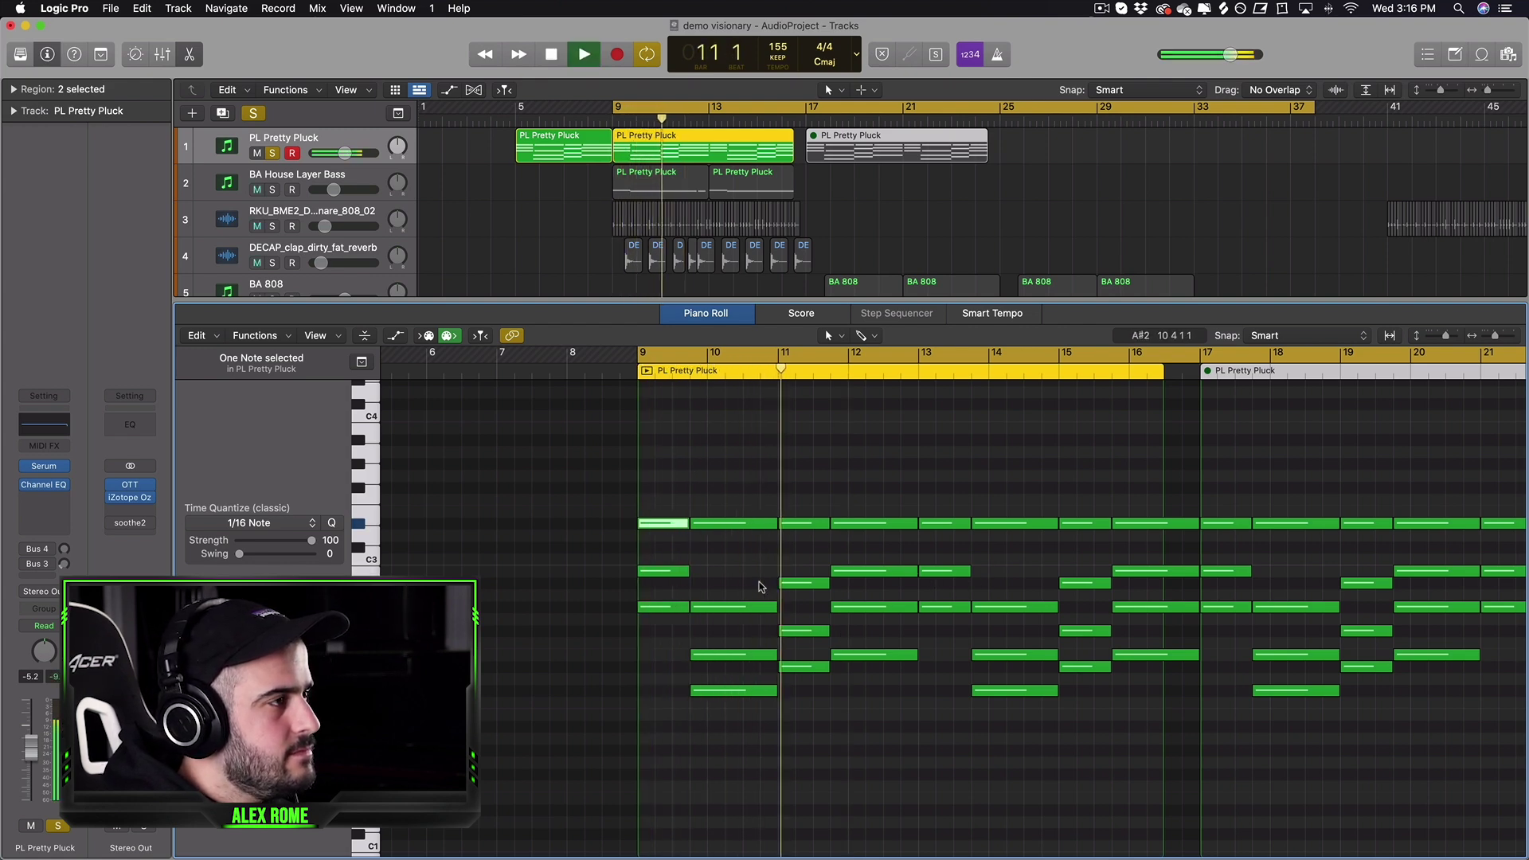
pyautogui.press('space')
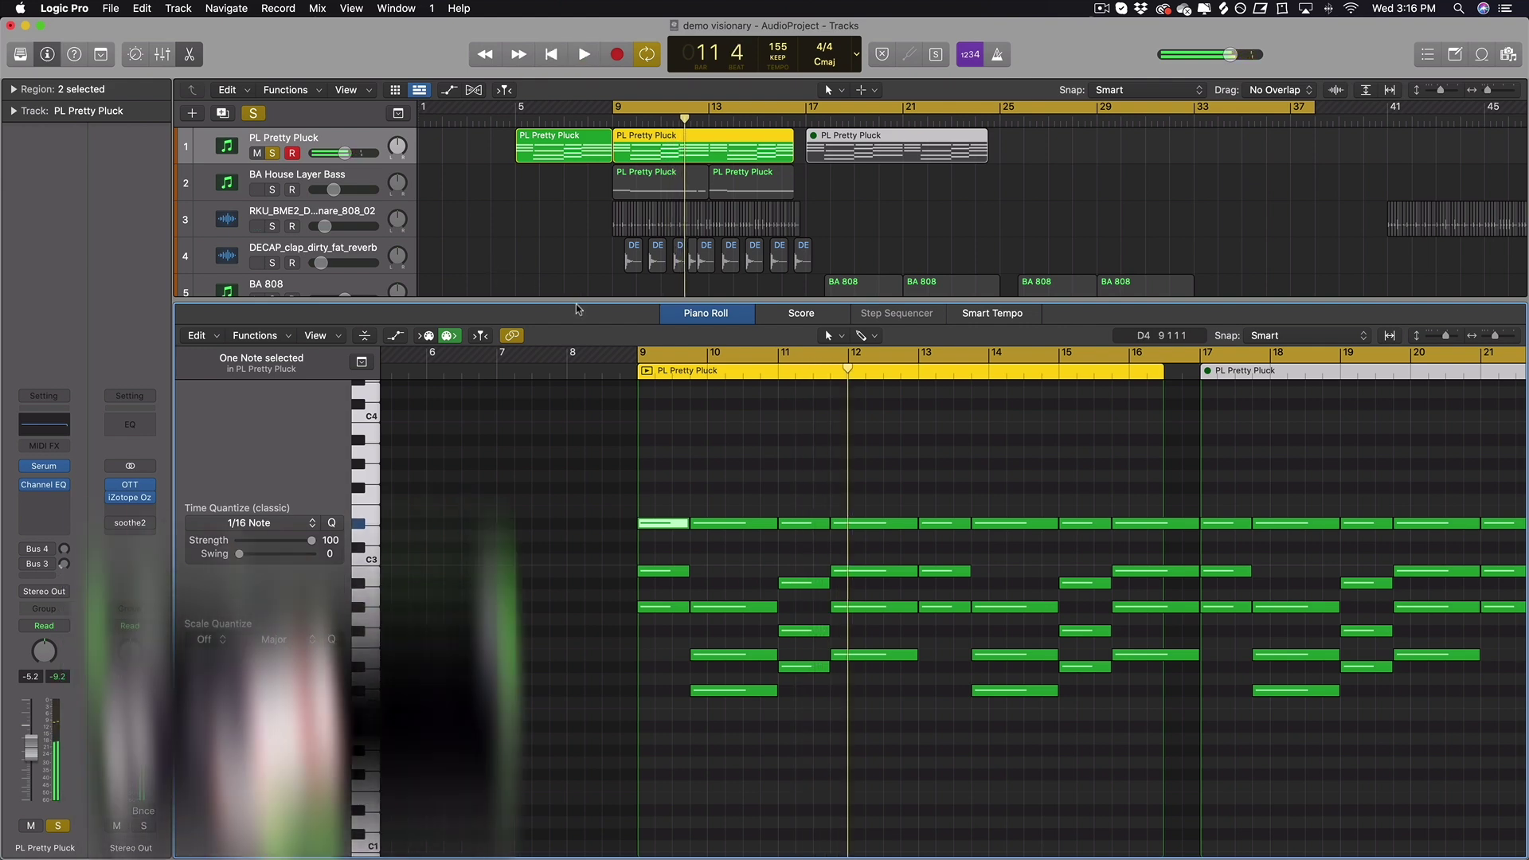
# - Close the Piano Roll and unsolo the PL Pretty Pluck track
pyautogui.click(848, 294)
pyautogui.press('p')
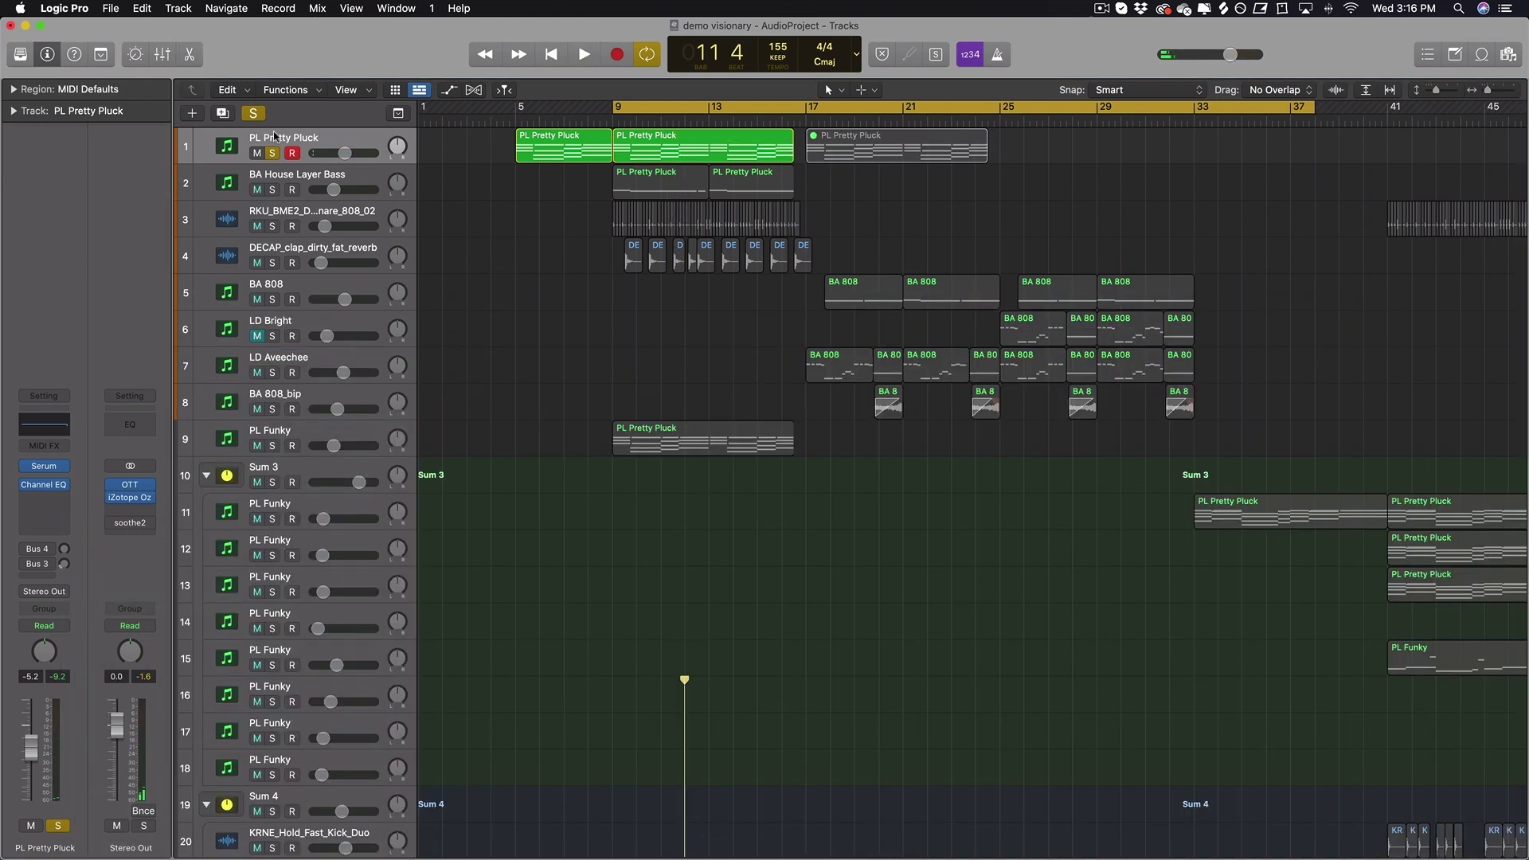
pyautogui.click(273, 153)
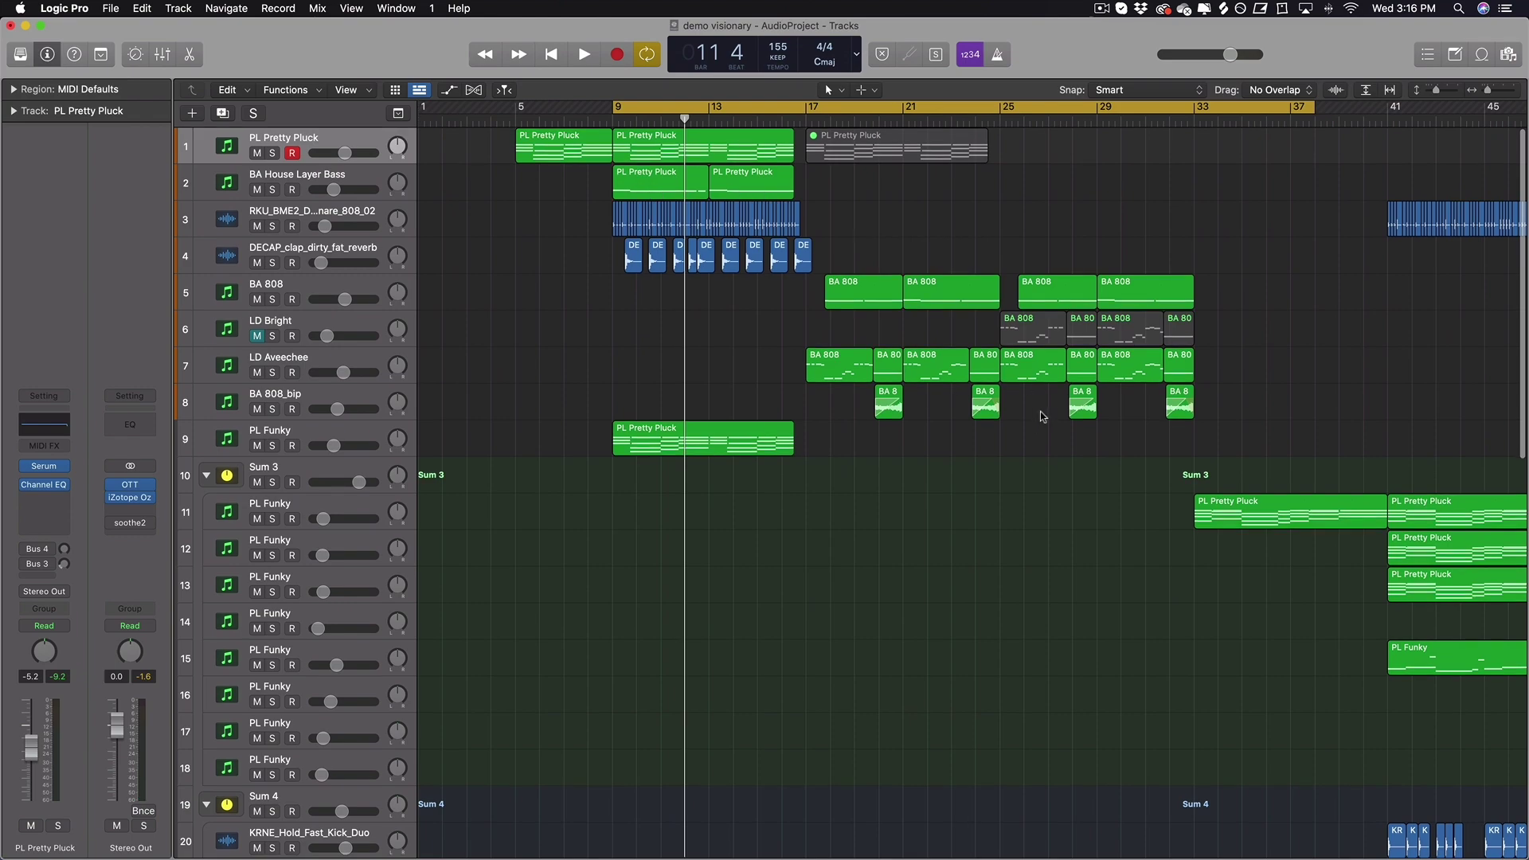
# - Mute the first two BA 808 regions with the Mute tool and re-solo PL Pretty Pluck
pyautogui.press('t')
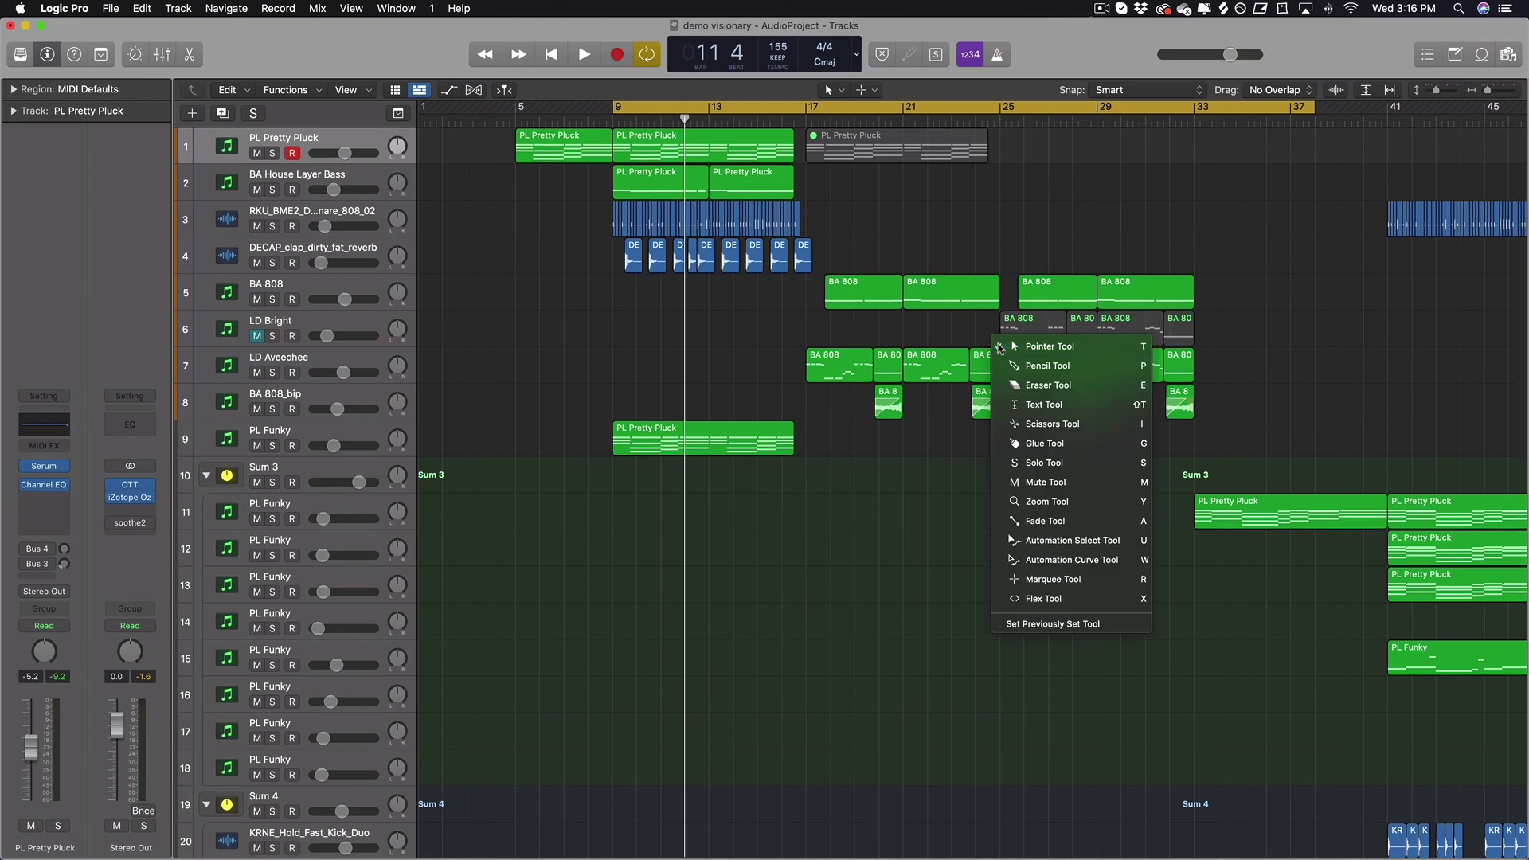
pyautogui.press('m')
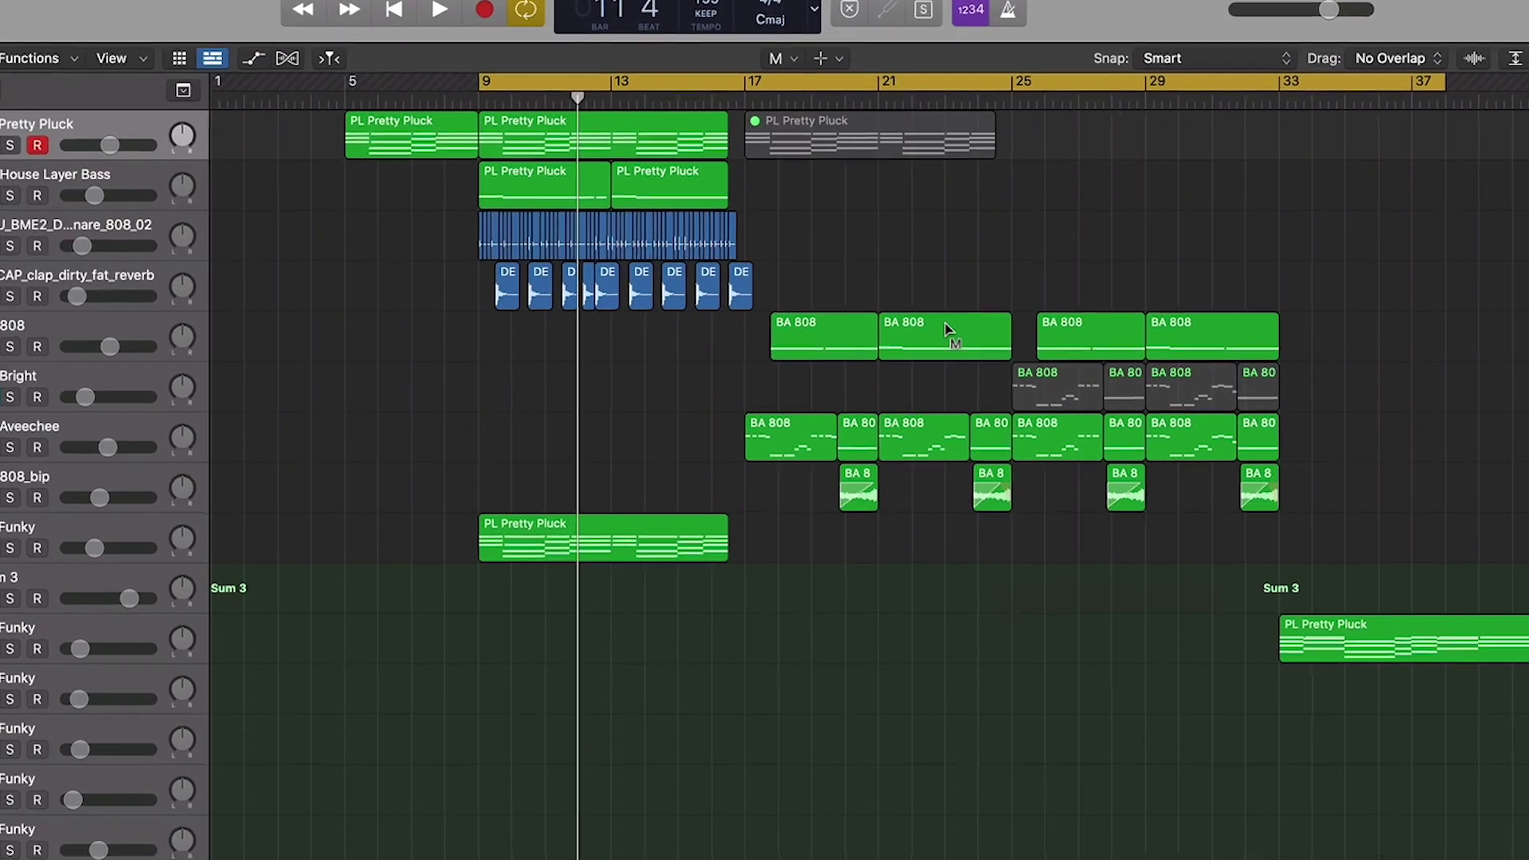
pyautogui.click(947, 329)
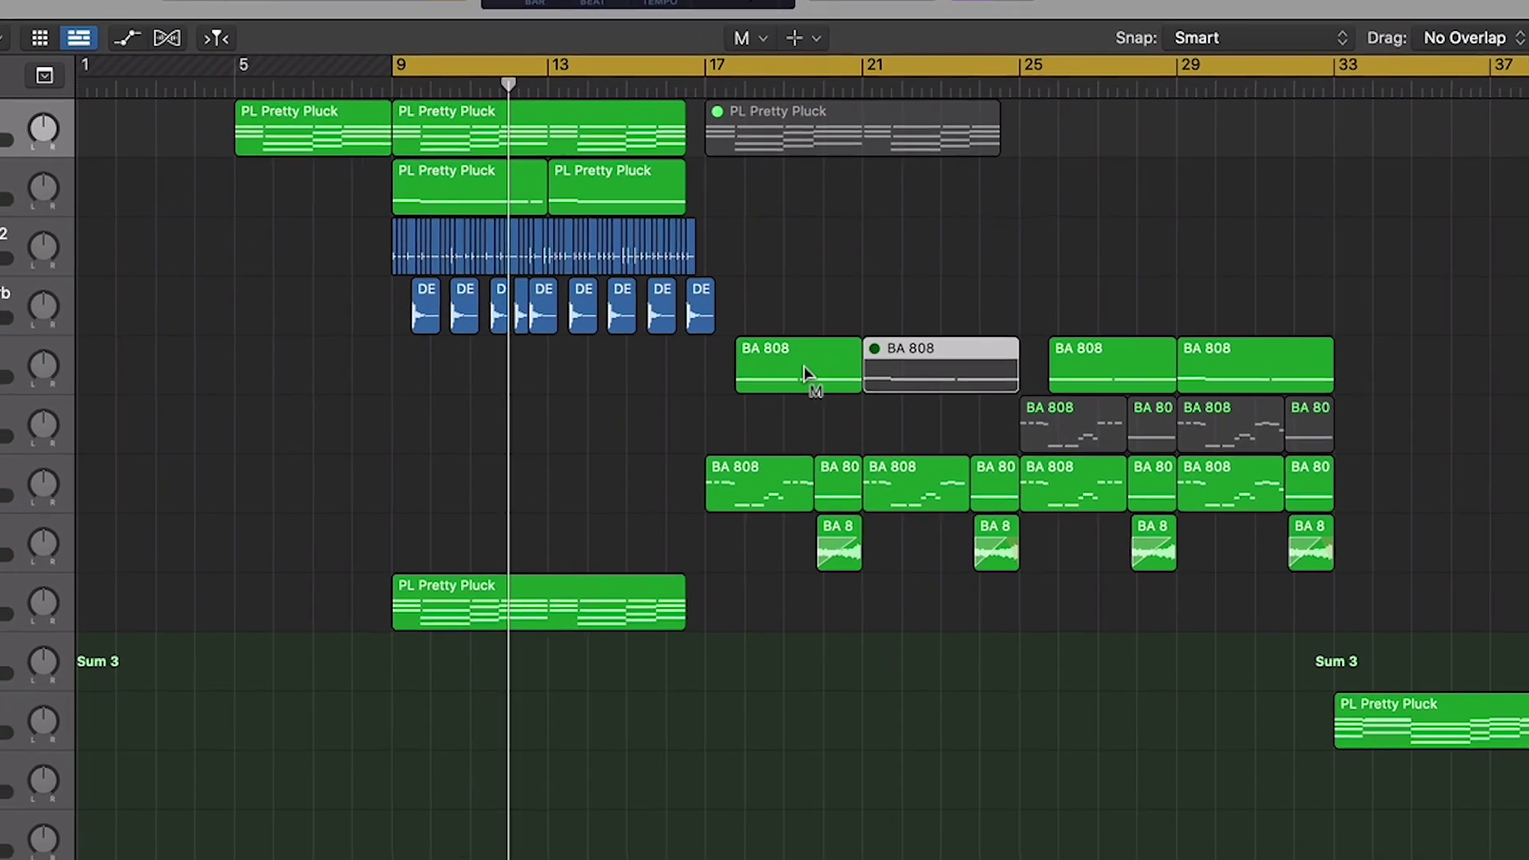
pyautogui.click(829, 339)
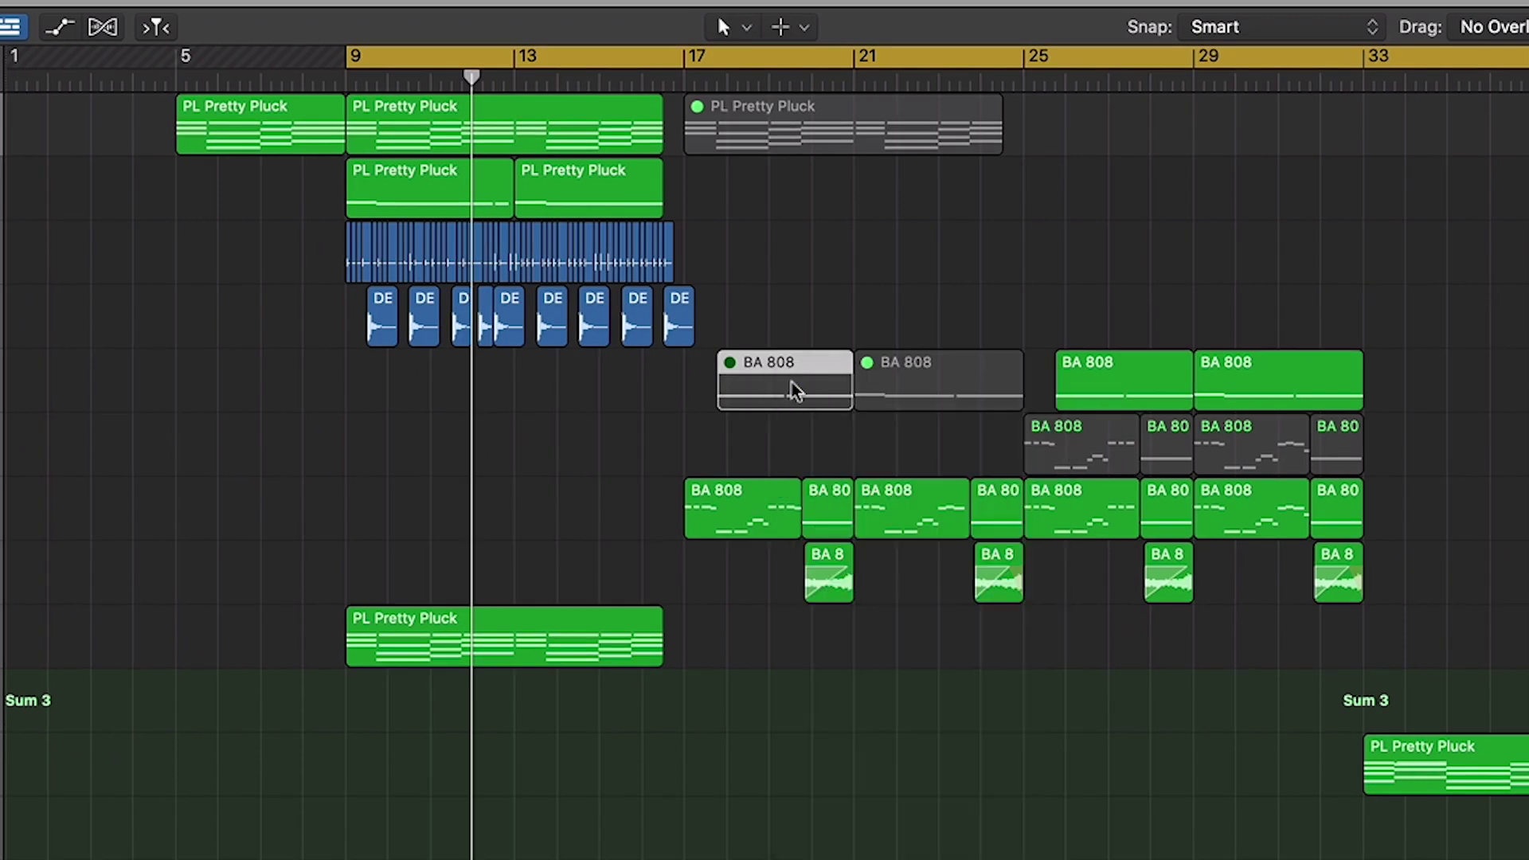
pyautogui.keyDown('shift'); pyautogui.click(932, 373); pyautogui.keyUp('shift')
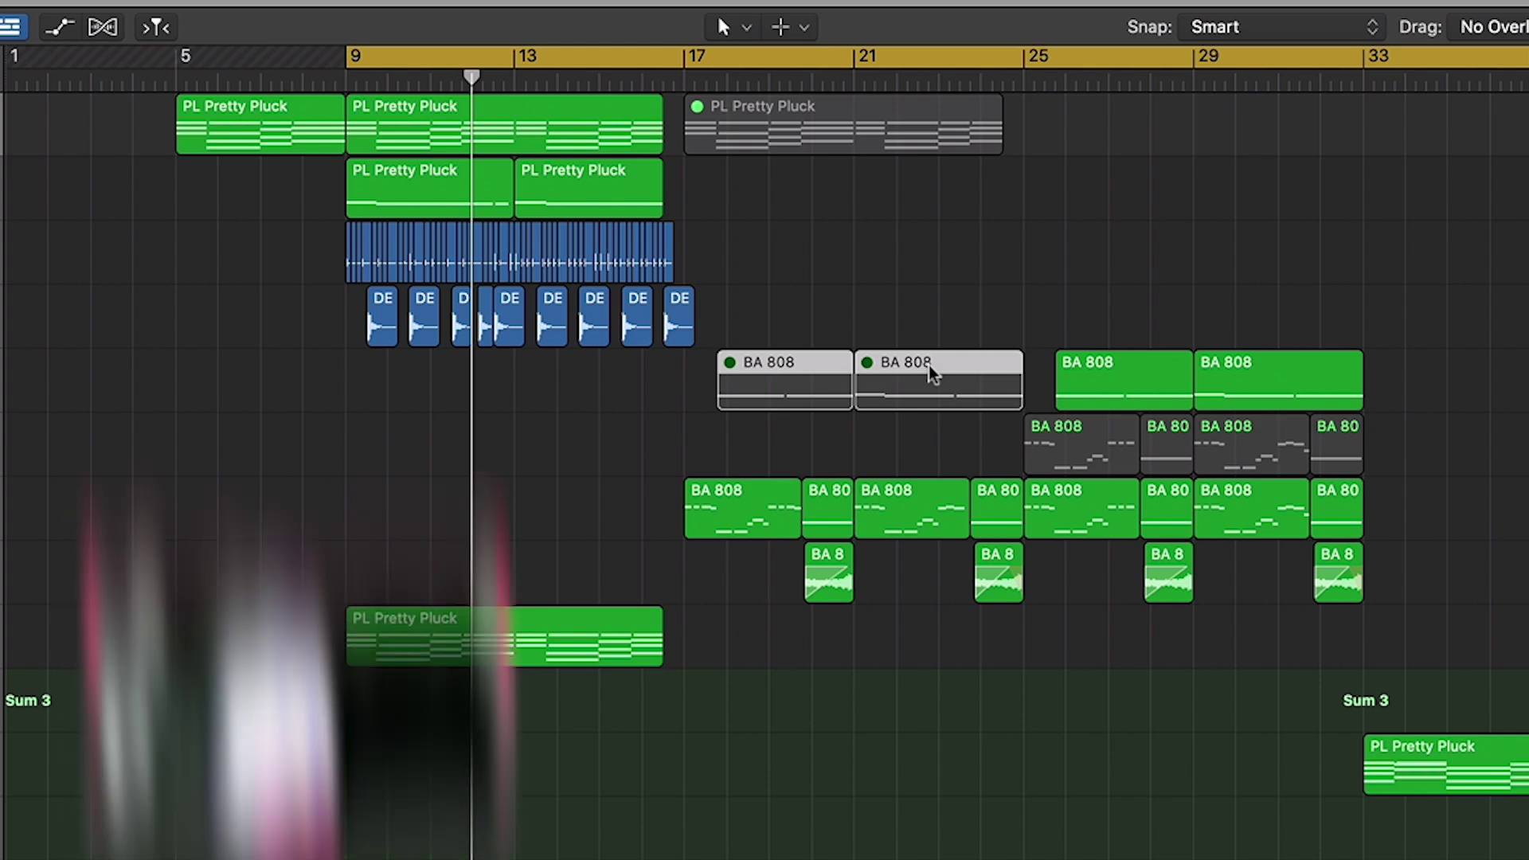
pyautogui.hotkey('ctrl', 'm')
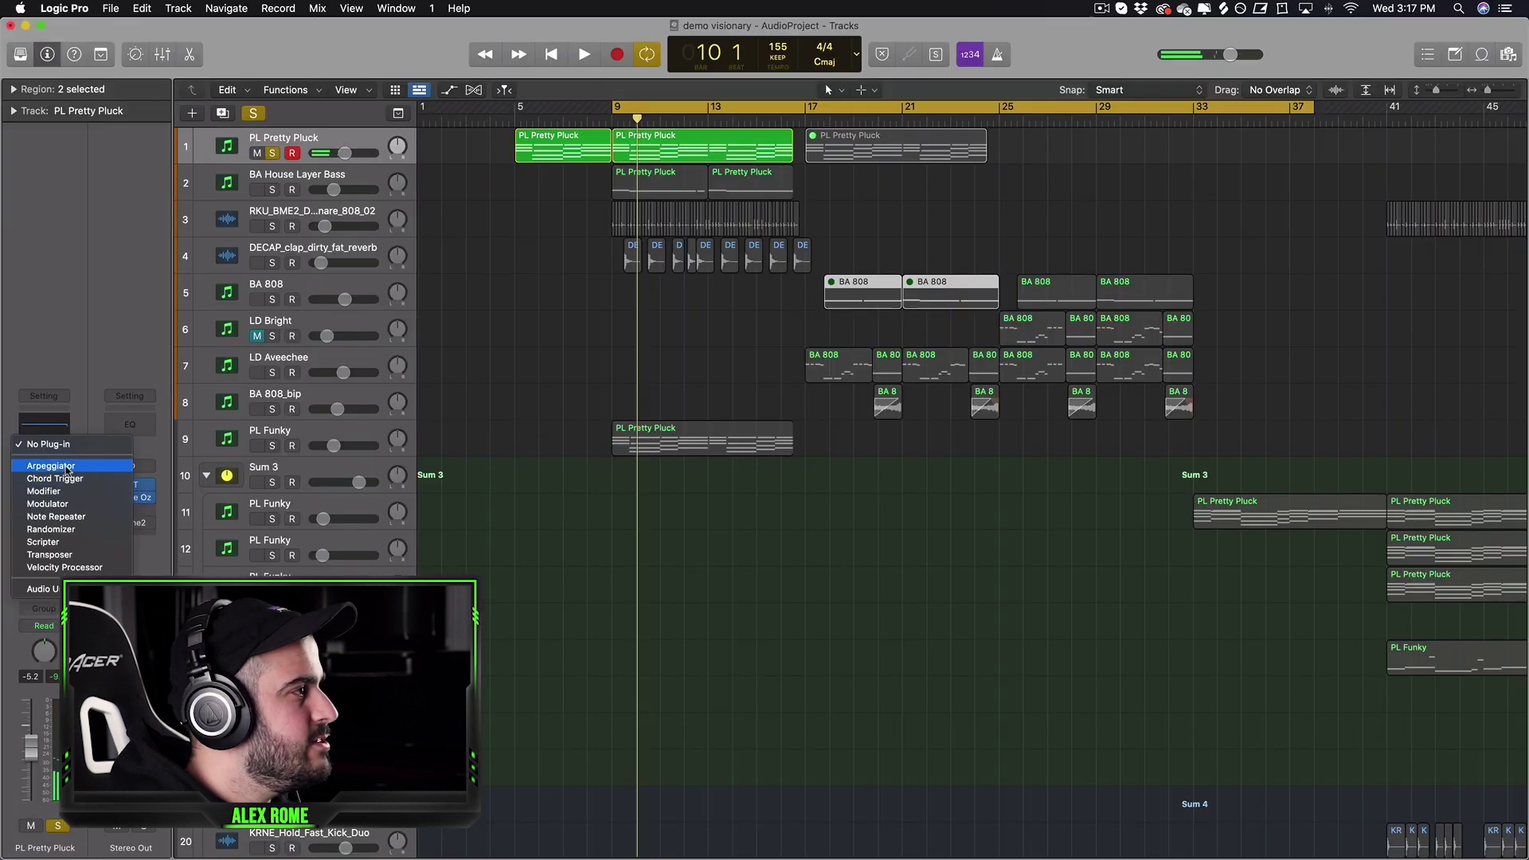
# - Insert an Arpeggiator on PL Pretty Pluck, raise its octave range, and audition it
pyautogui.press('Escape')
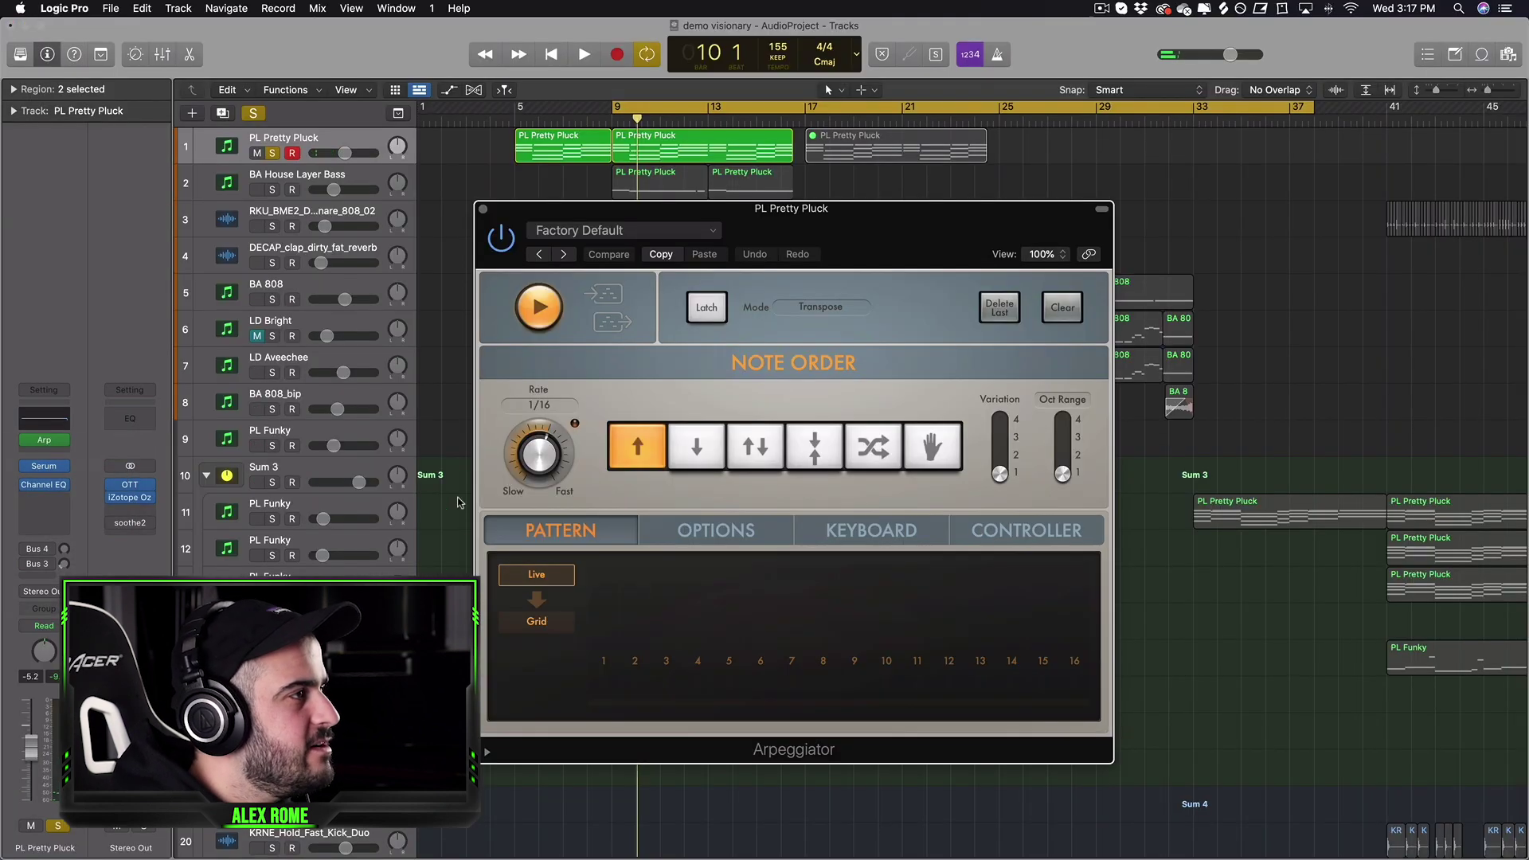
pyautogui.moveTo(1002, 472); pyautogui.dragTo(1001, 455)
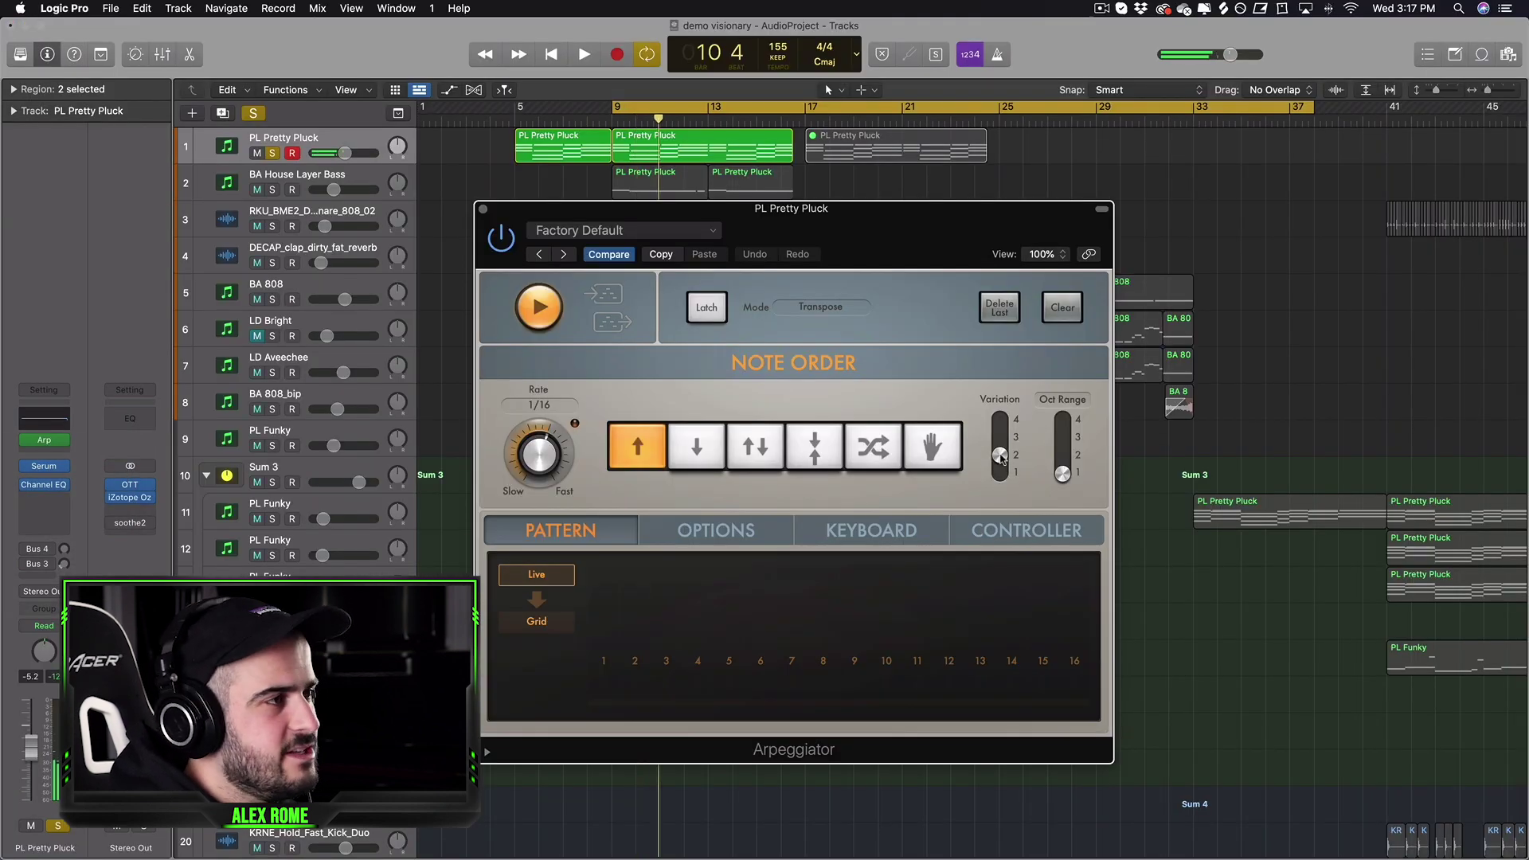
pyautogui.click(1063, 443)
pyautogui.press('space')
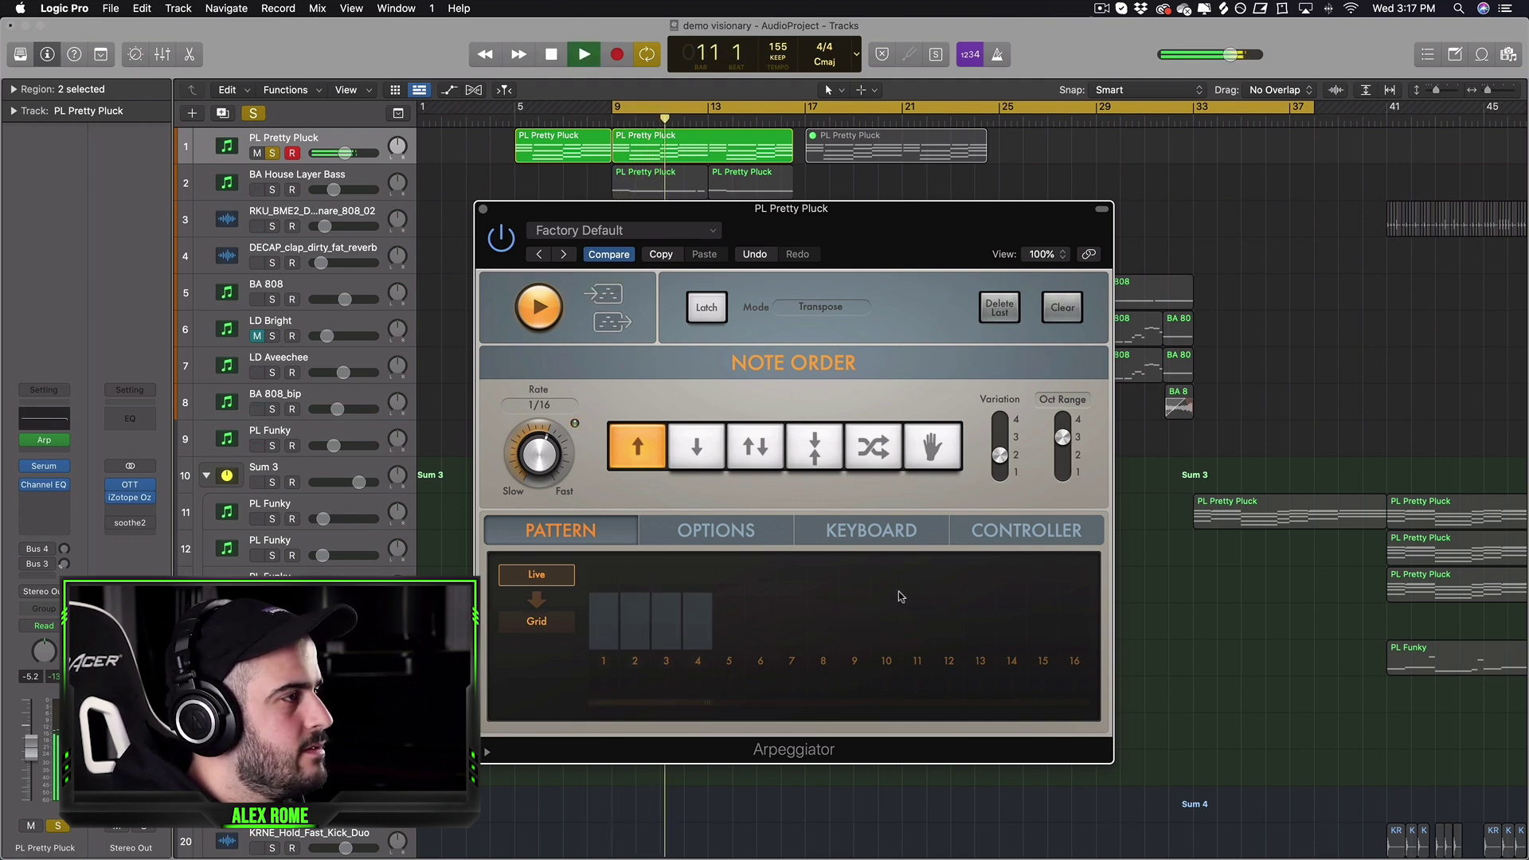
pyautogui.press('space')
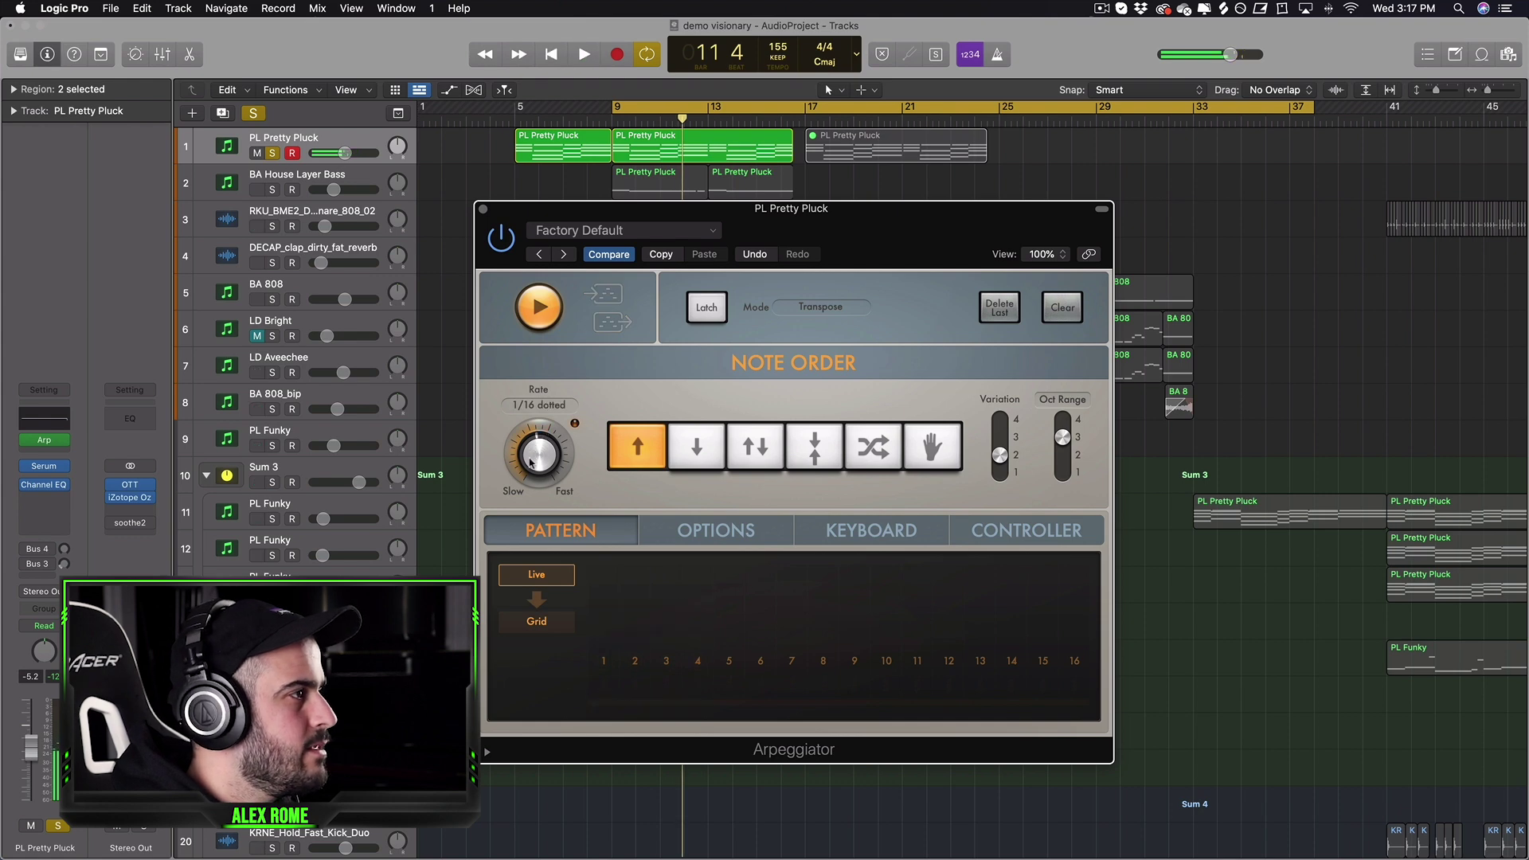
pyautogui.press('space')
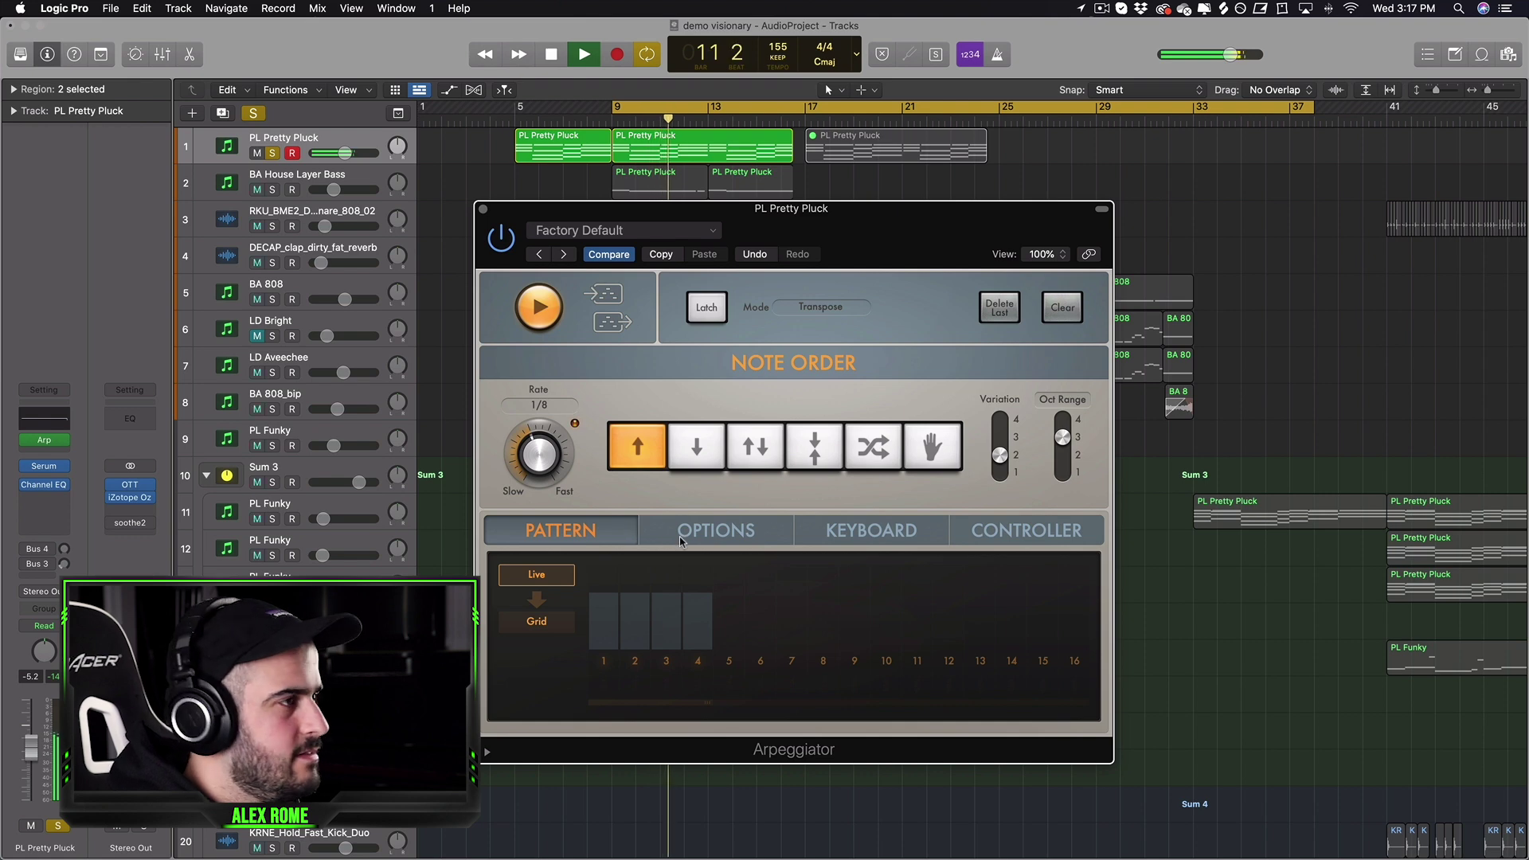
# - Switch the arpeggio pattern to Grid and slow the rate to 1/4
pyautogui.click(694, 537)
pyautogui.click(631, 534)
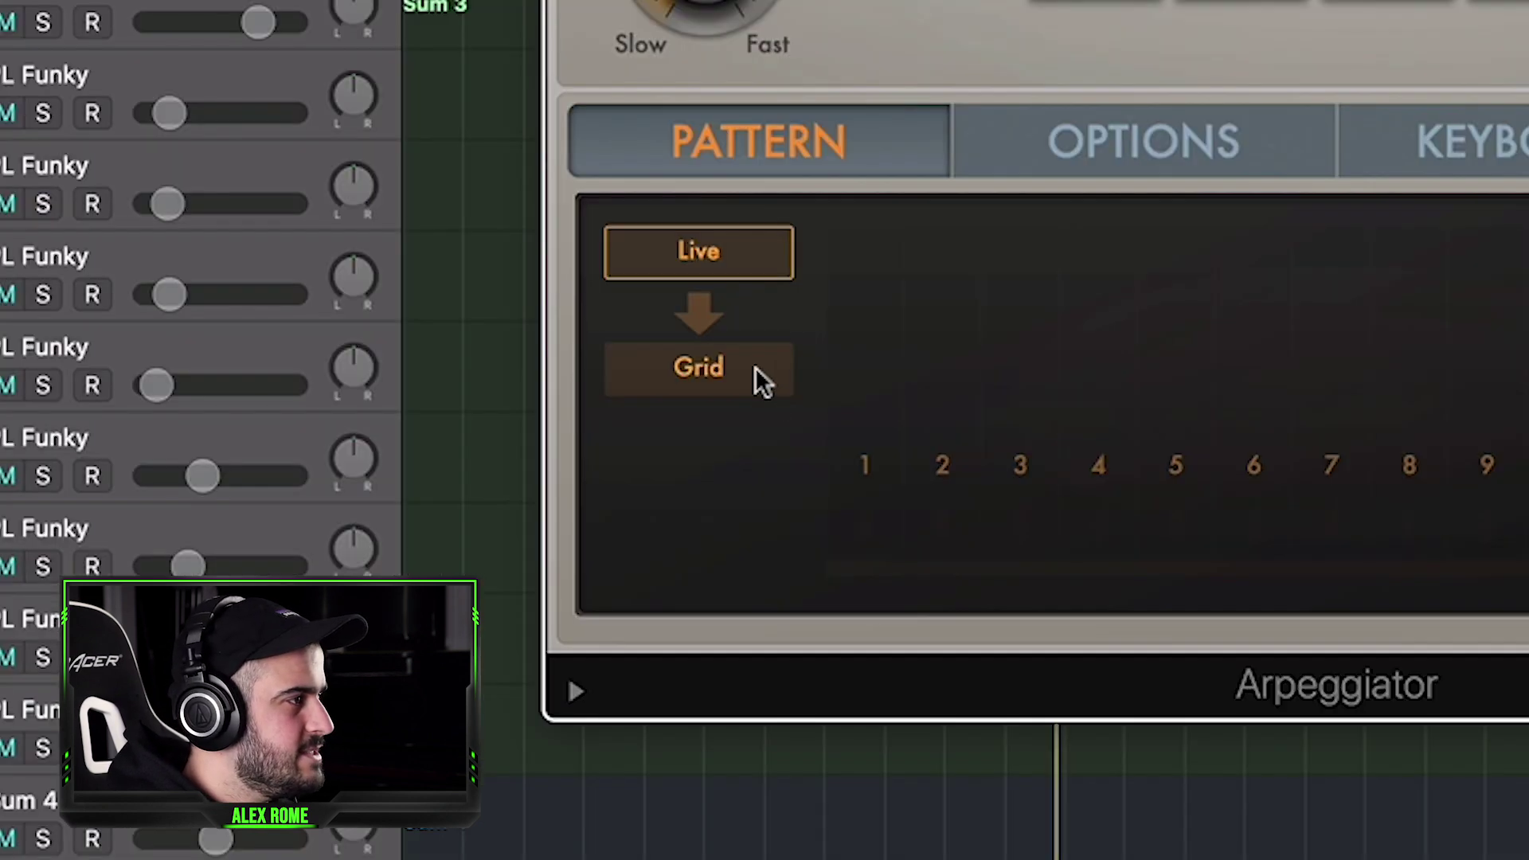
pyautogui.click(755, 368)
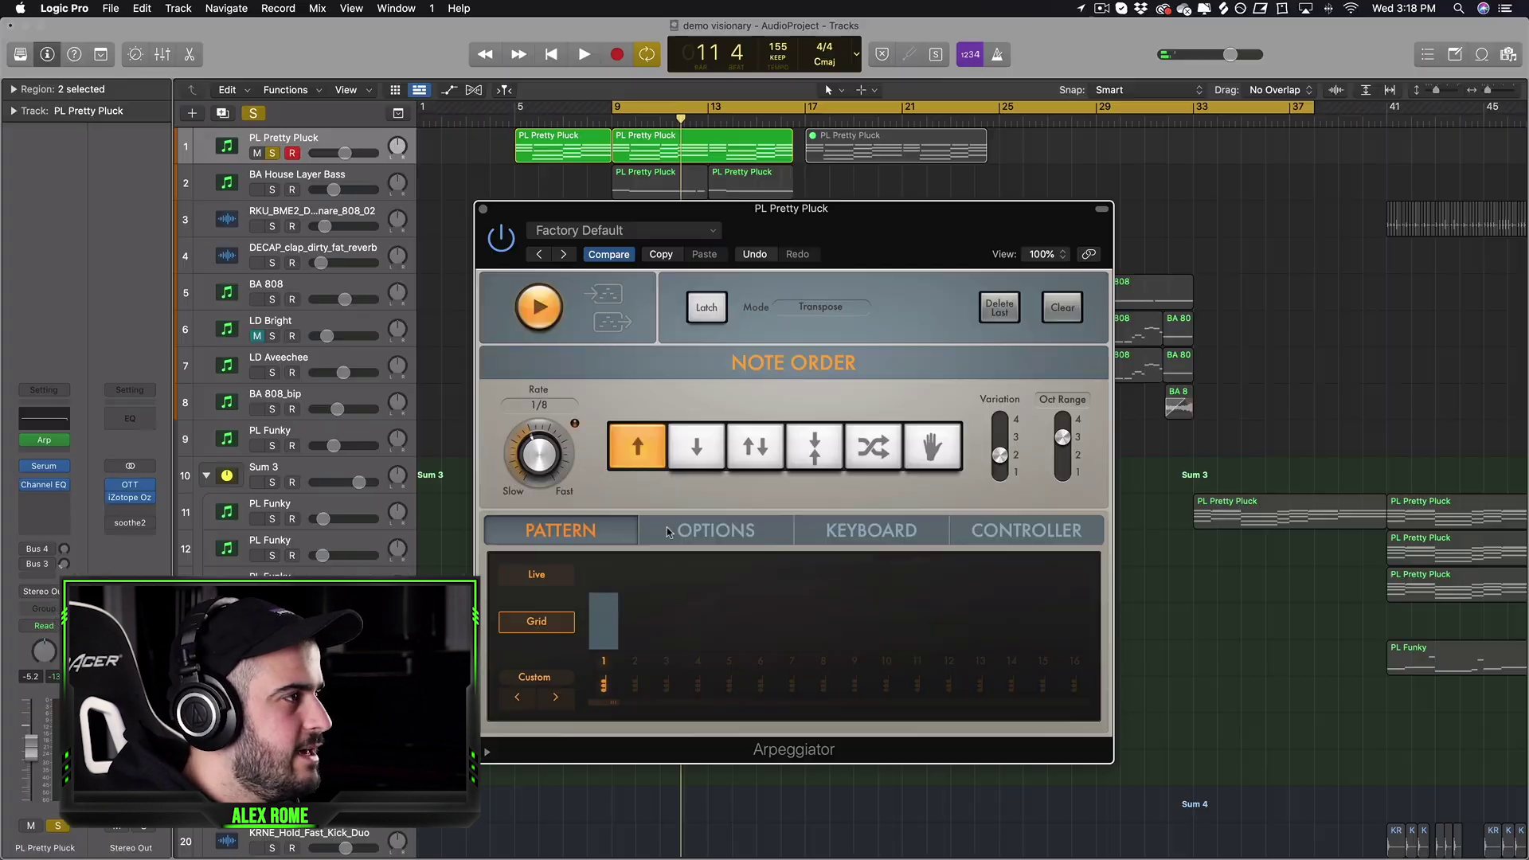
pyautogui.press('space')
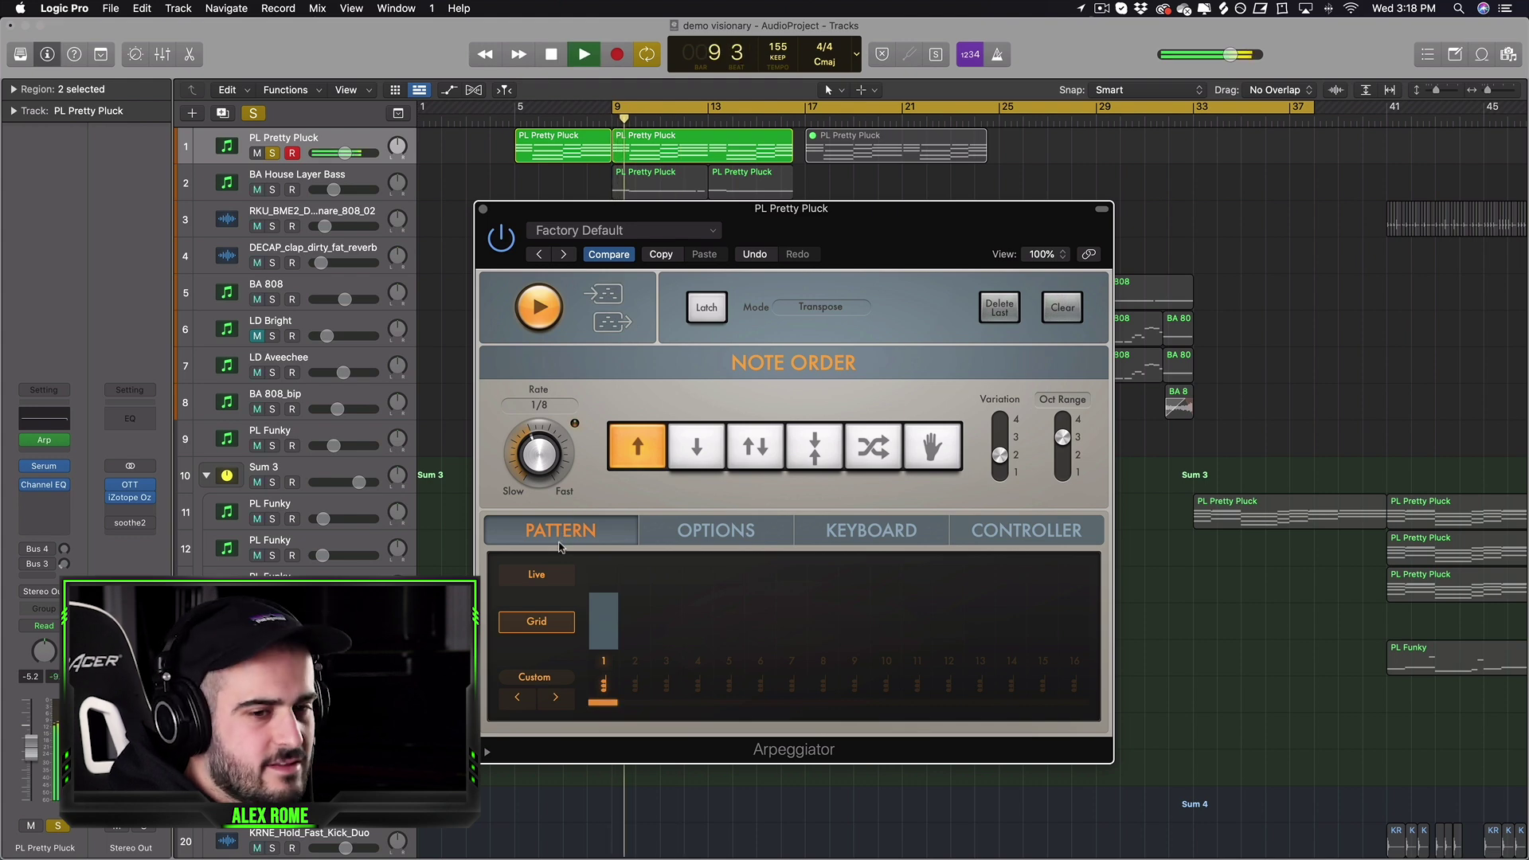
pyautogui.press('space')
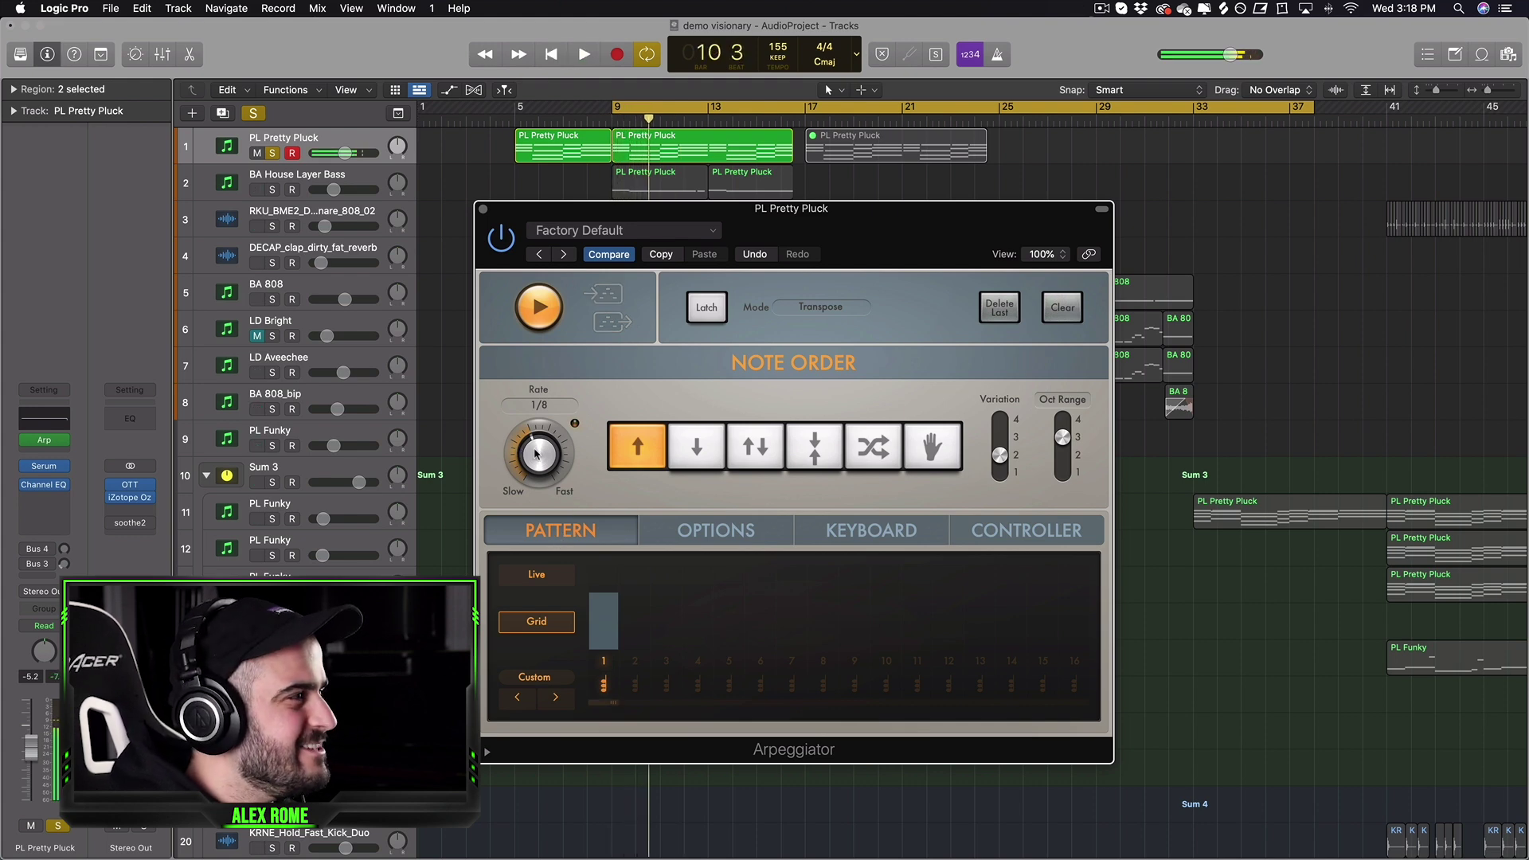
pyautogui.press('space')
pyautogui.moveTo(537, 452); pyautogui.dragTo(522, 474)
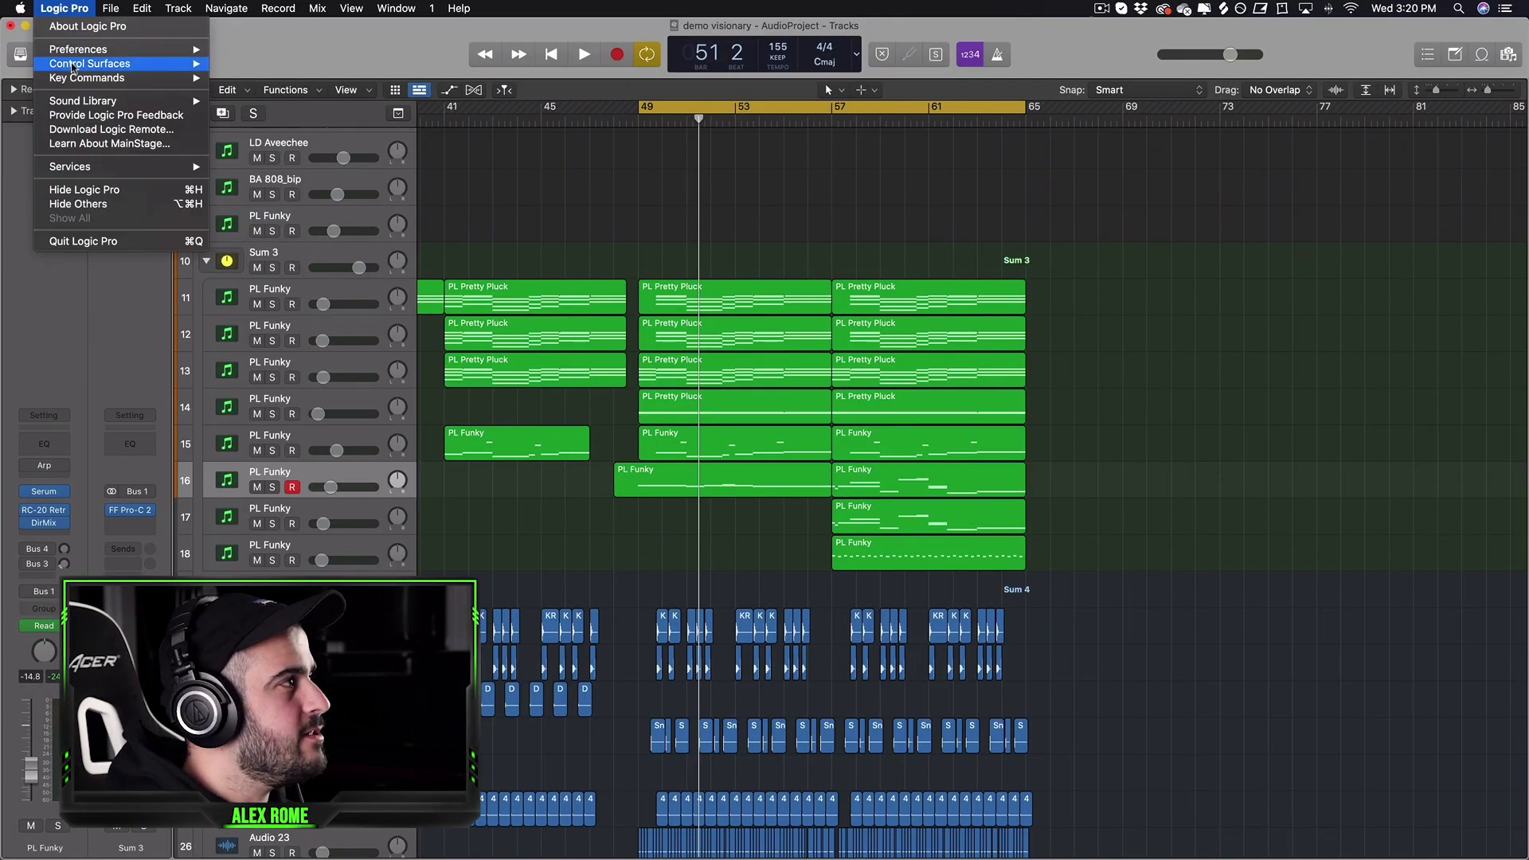
# - Set the I/O Buffer Size to 1024 samples in Preferences > Audio and apply it
pyautogui.moveTo(81, 51)
pyautogui.click(295, 65)
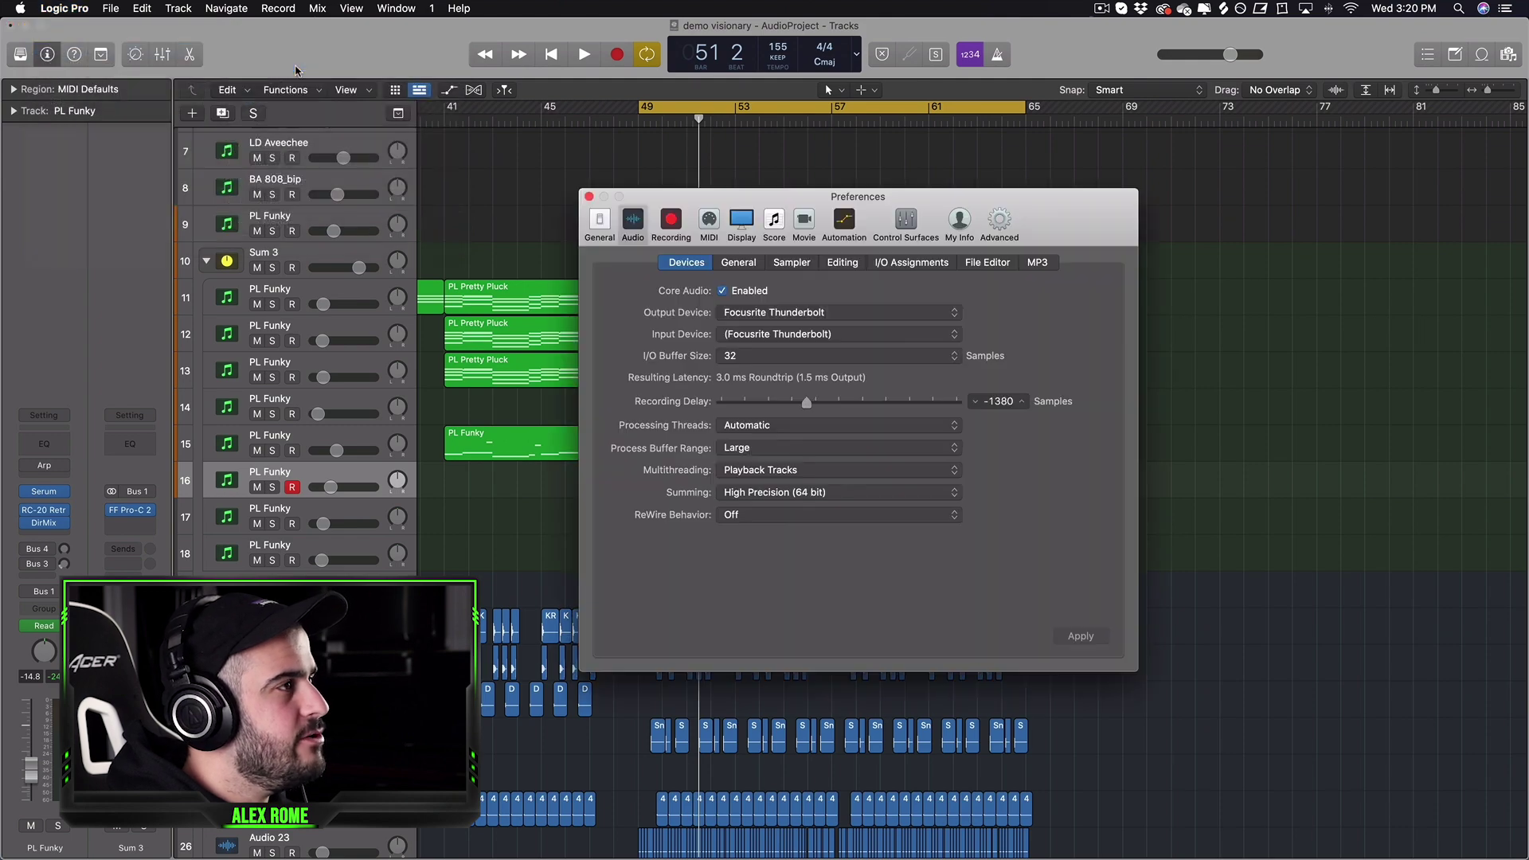
pyautogui.click(734, 366)
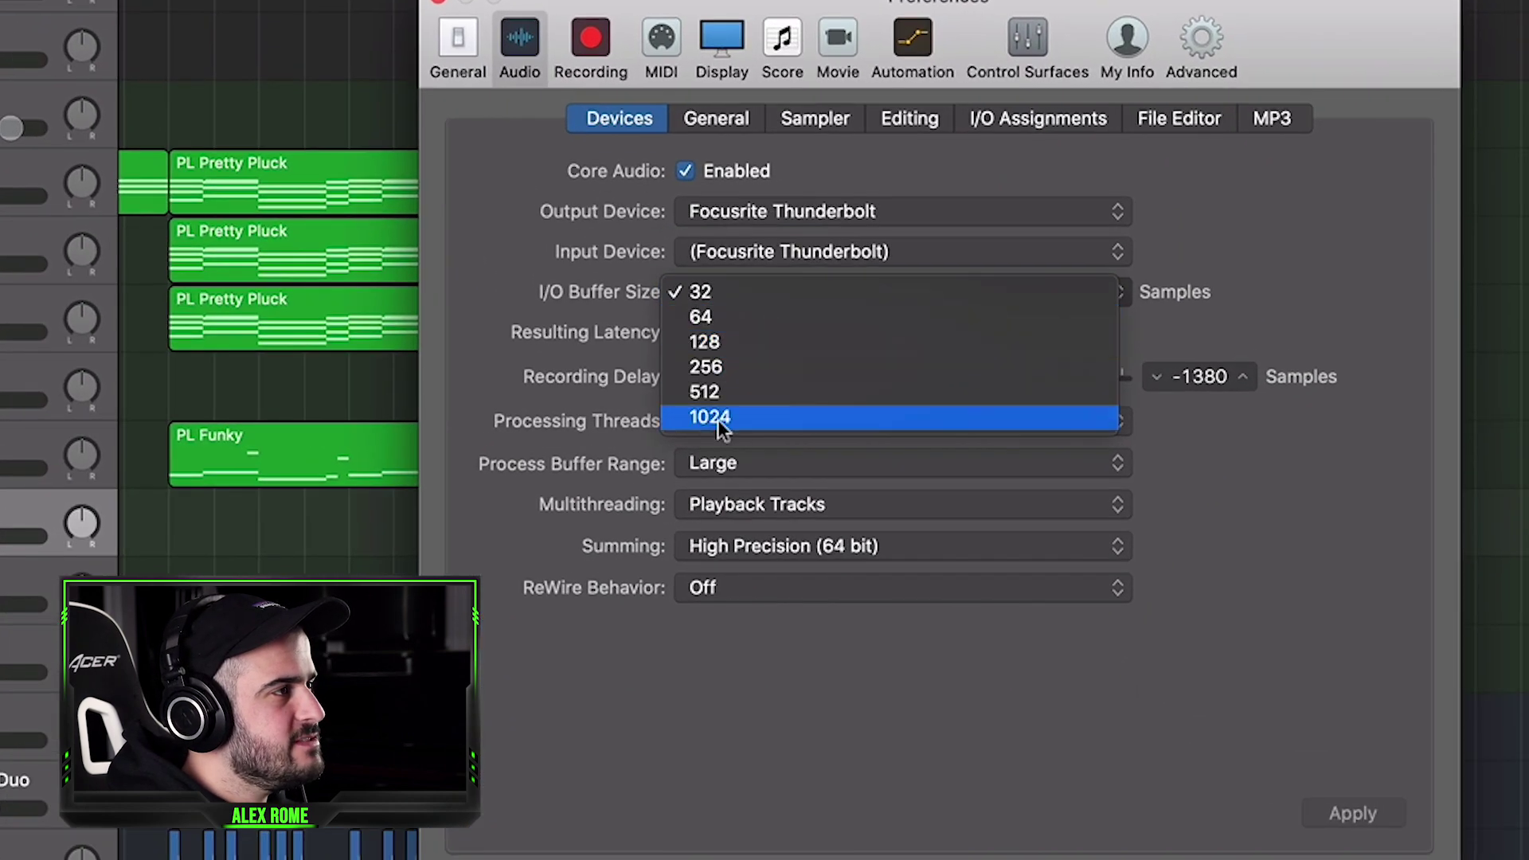
pyautogui.click(740, 422)
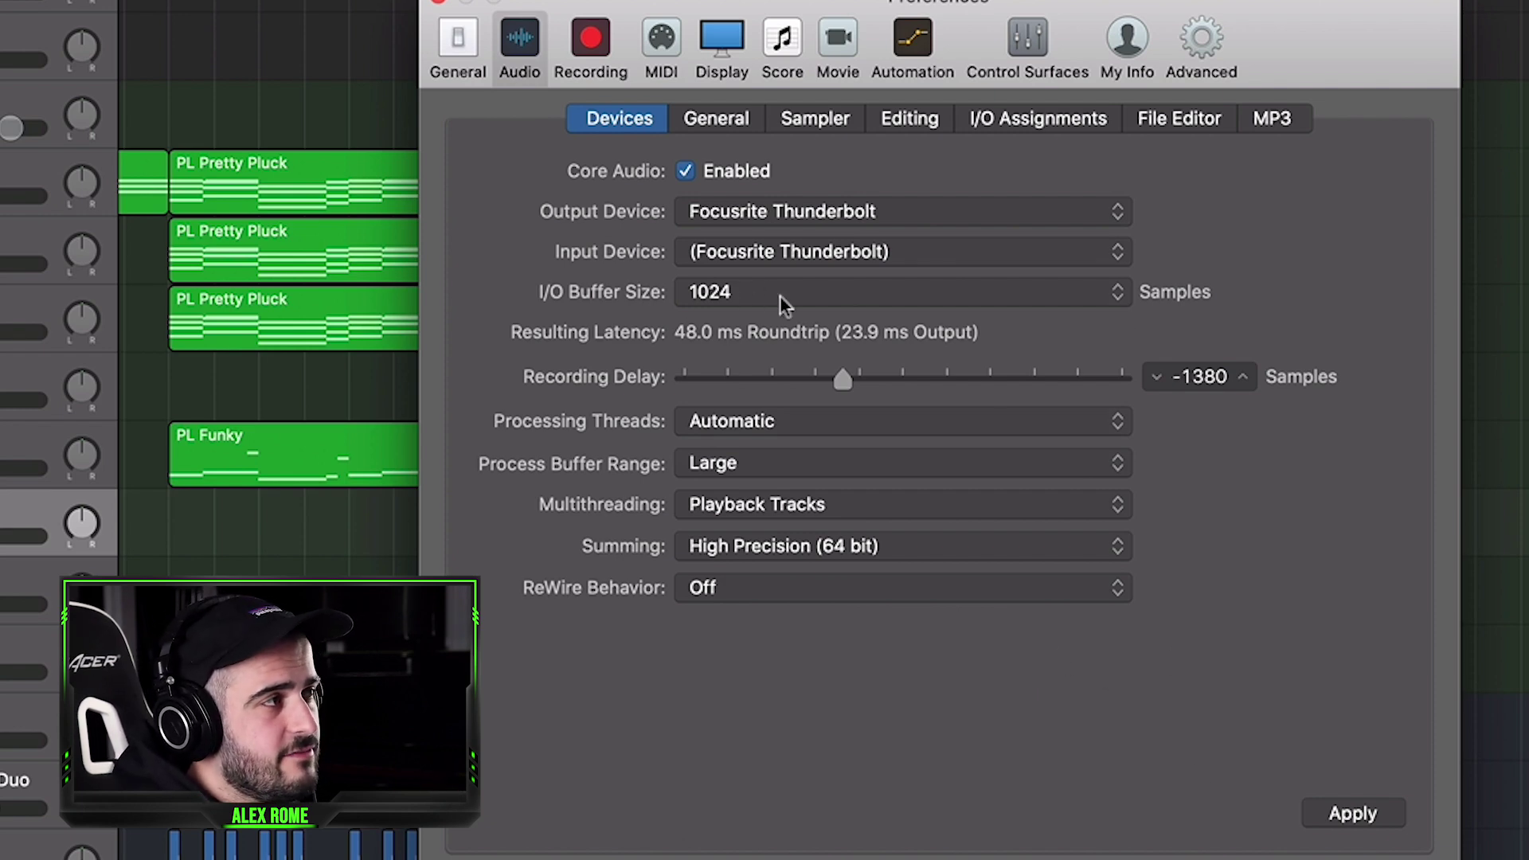
pyautogui.click(1331, 820)
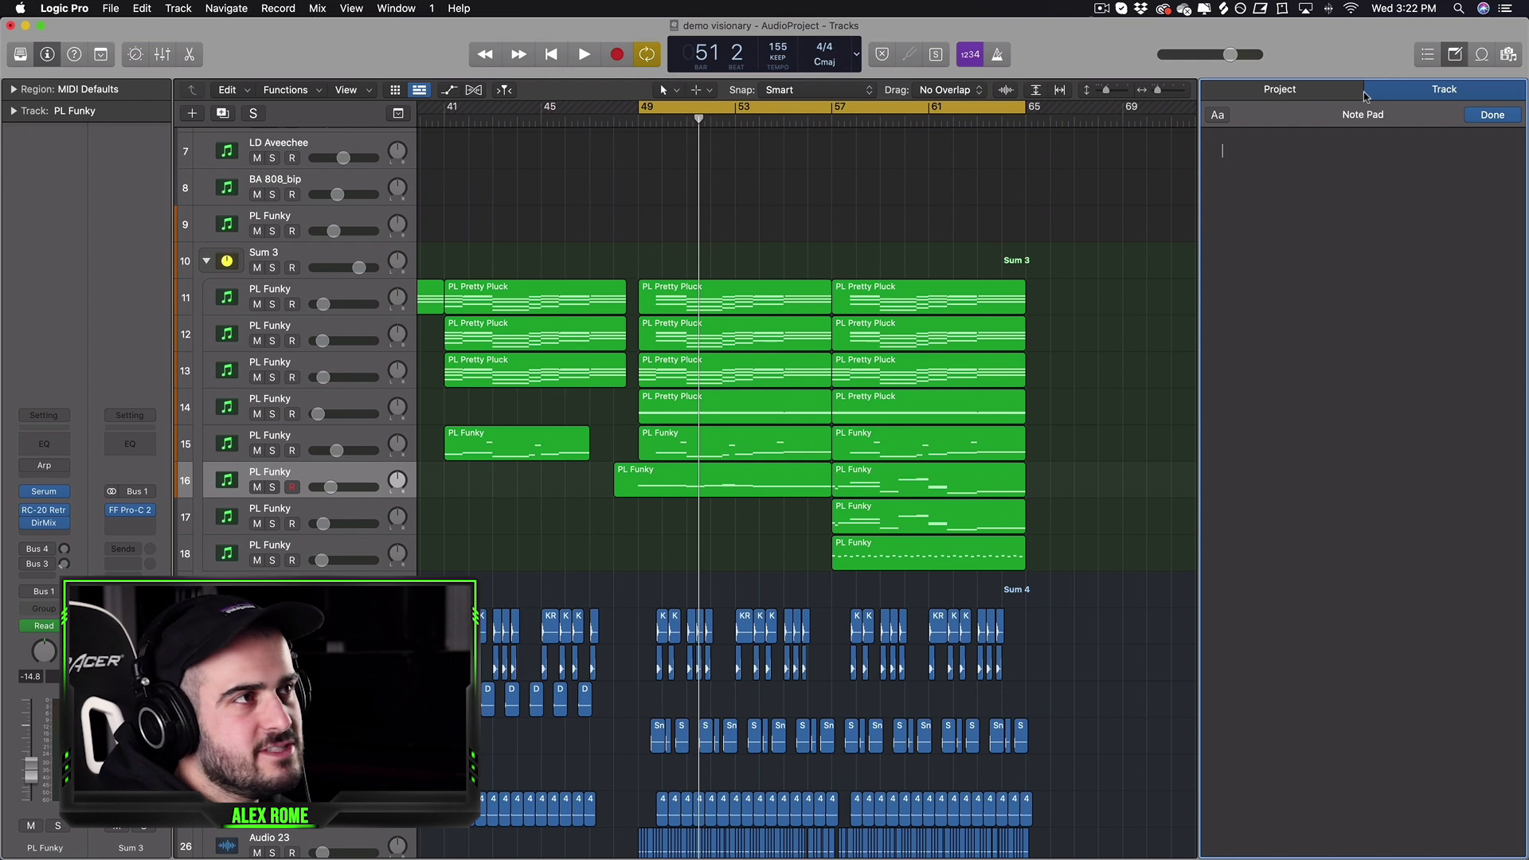
# - On the Note Pad's Project tab, enter 'intro add fx' and 'drop needs mixing' on separate lines
pyautogui.click(1352, 93)
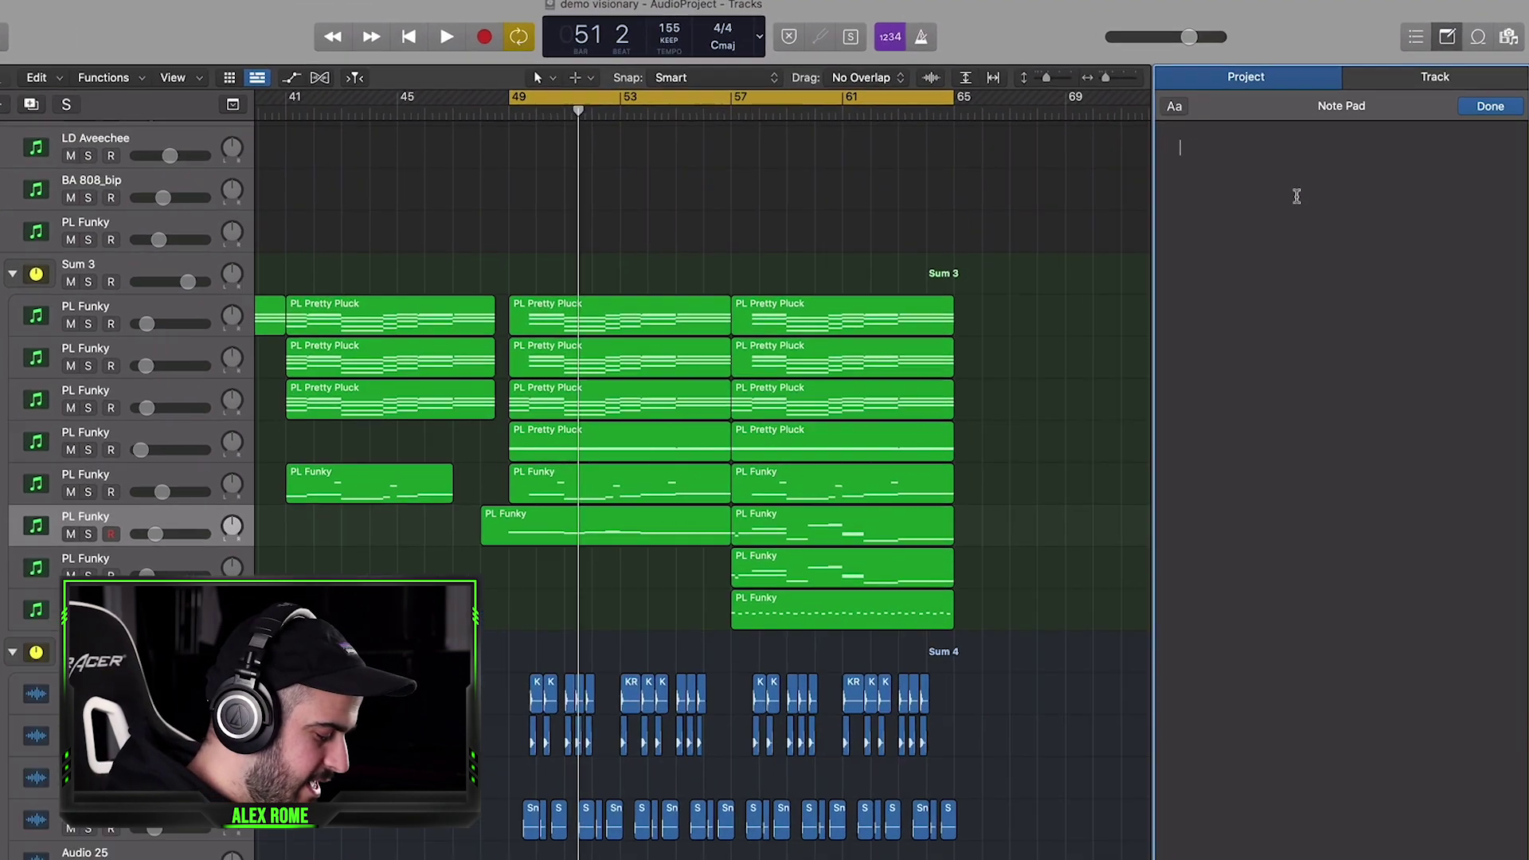
pyautogui.write('intr')
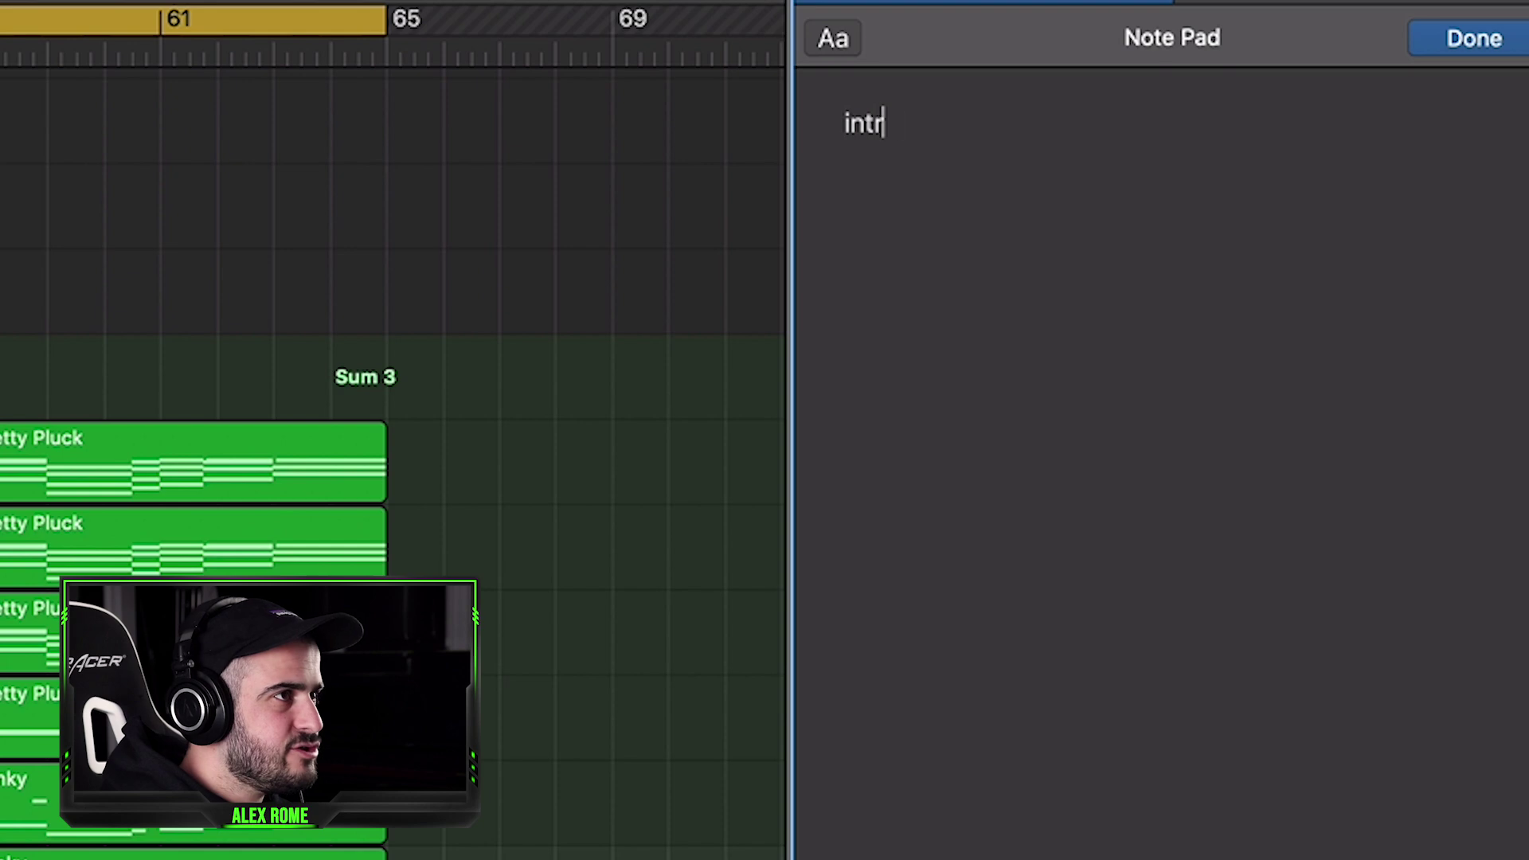
pyautogui.write('o add fx')
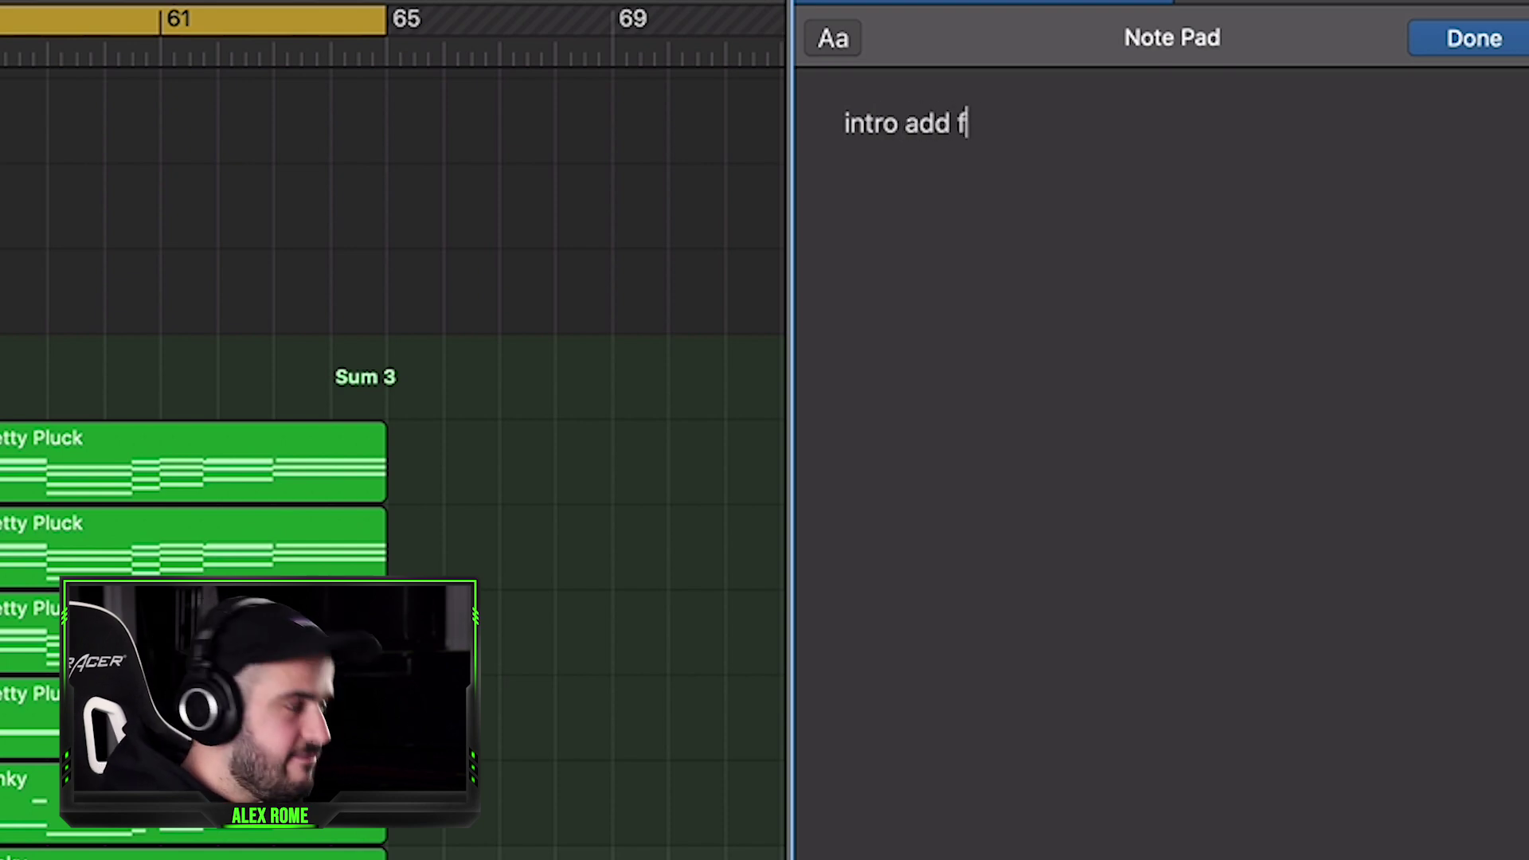
pyautogui.press('Return')
pyautogui.write('drop n')
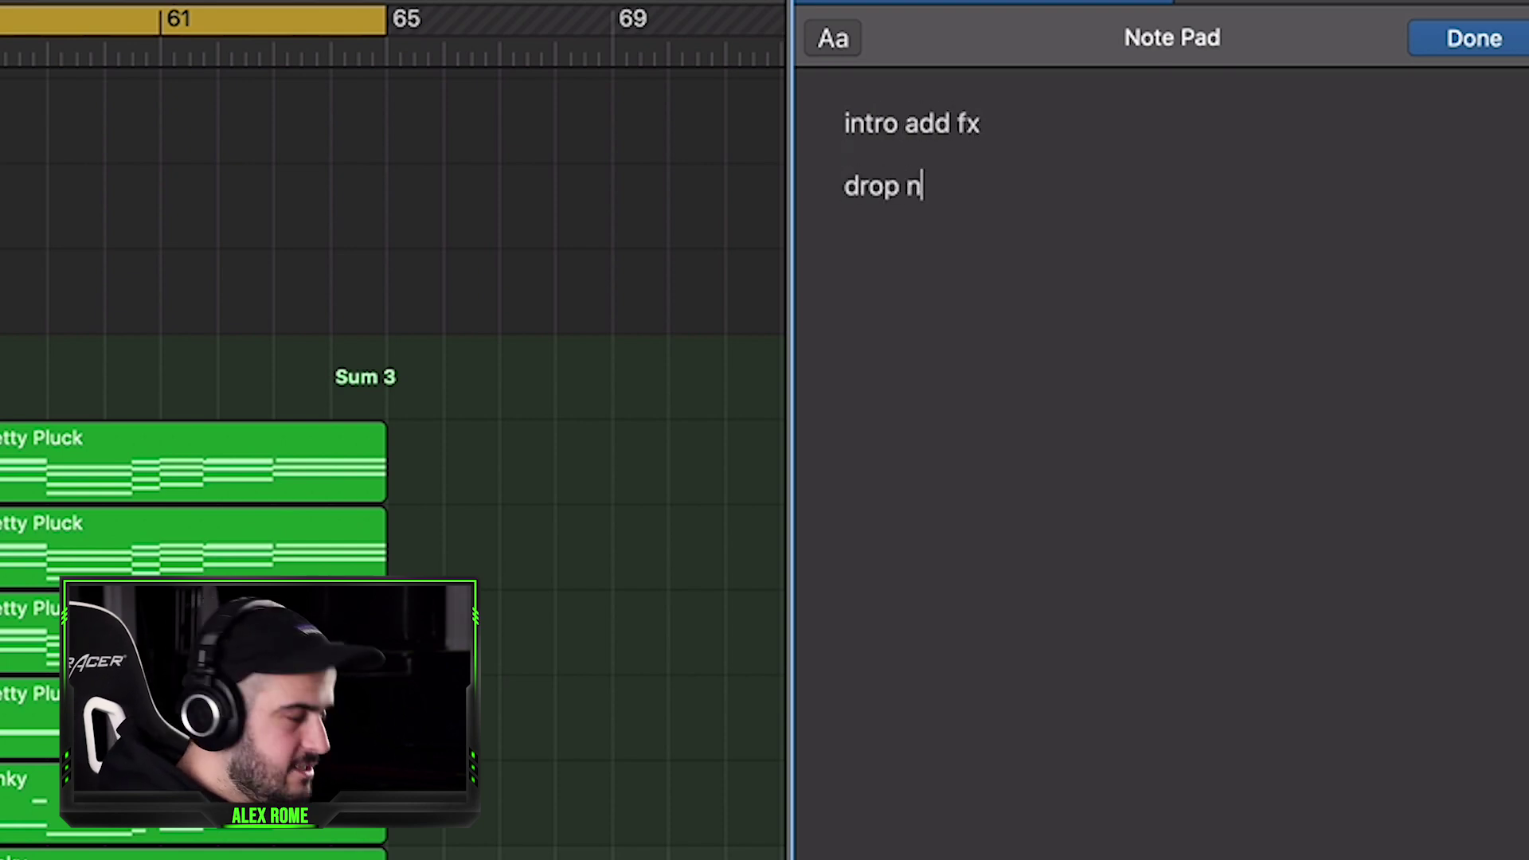
pyautogui.write('eeds mixc')
pyautogui.press('BackSpace')
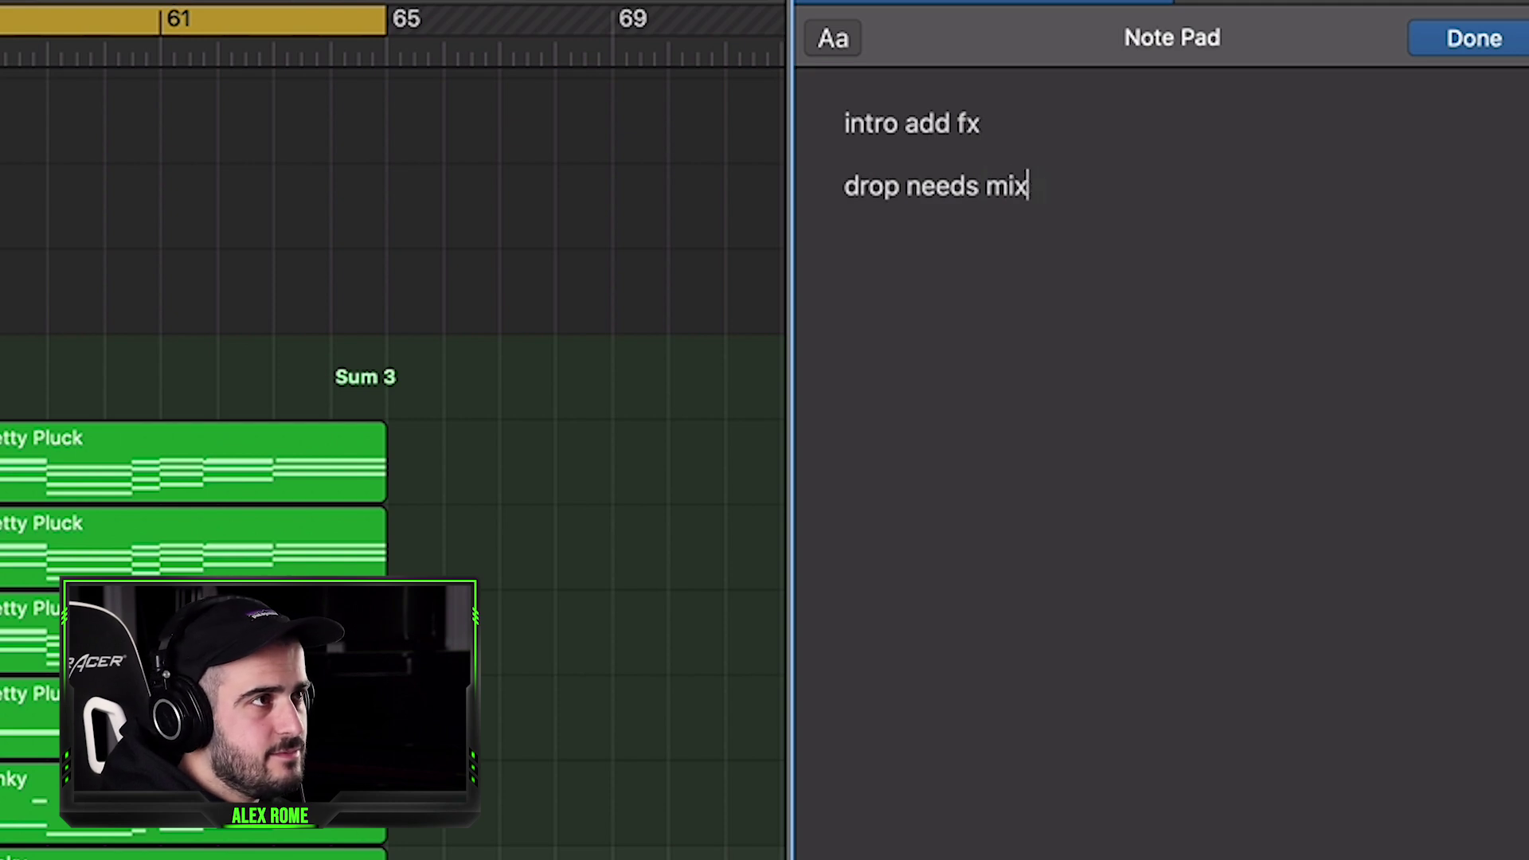
pyautogui.write('ing')
pyautogui.press('Return')
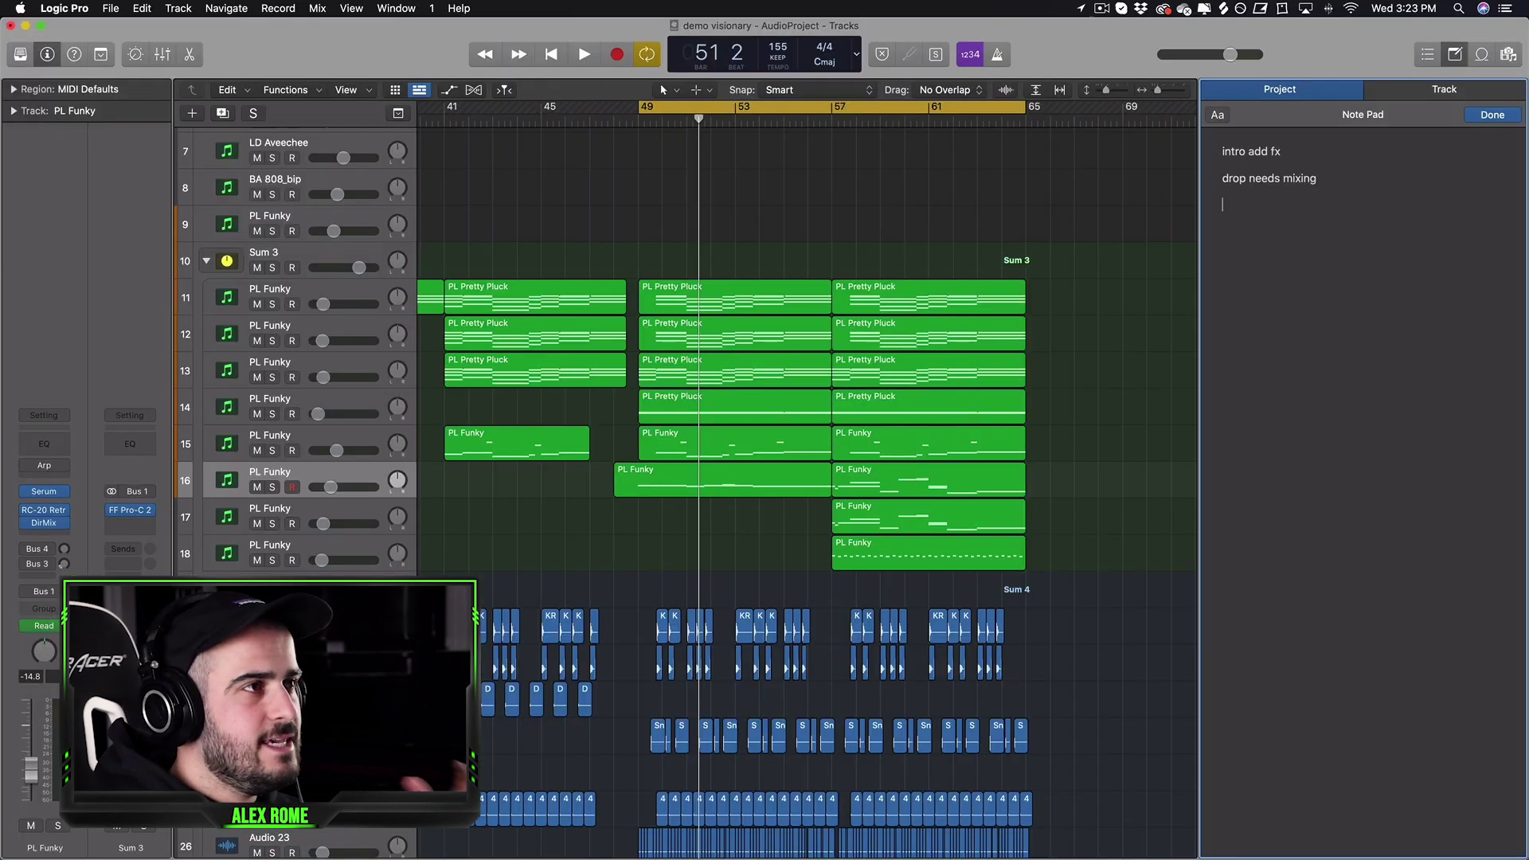